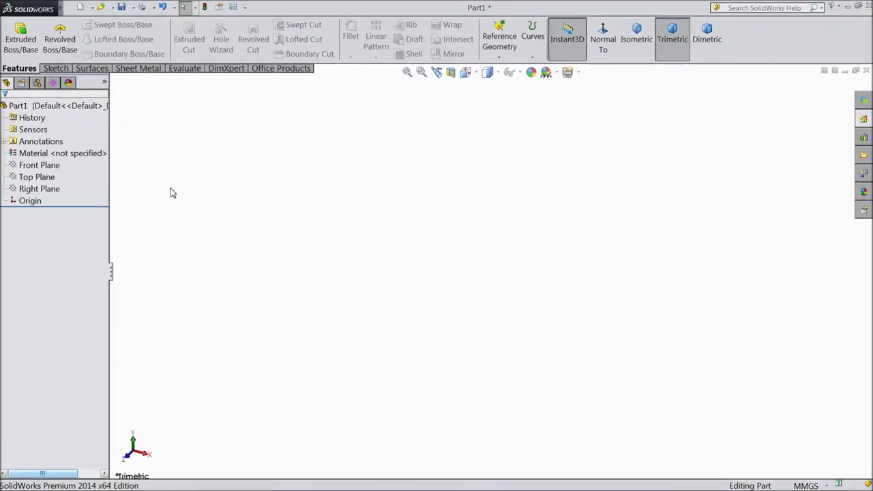
- Start a new sketch on the Top Plane
left_click(41, 165)
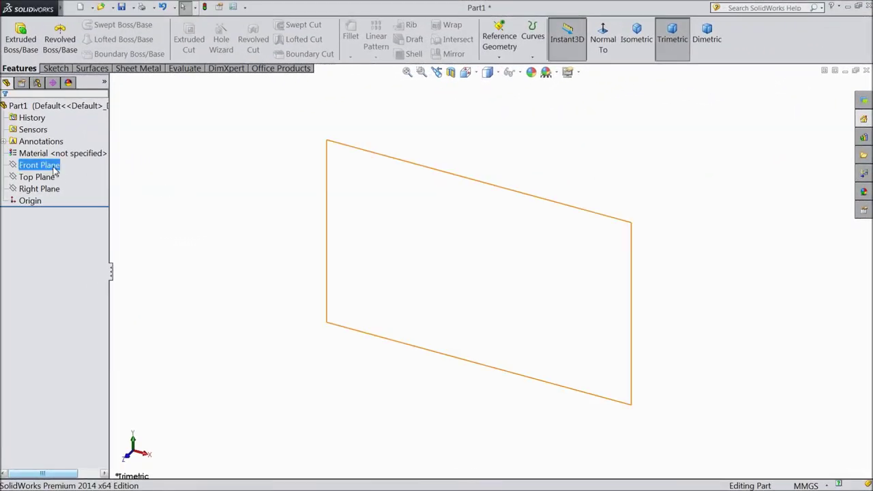
left_click(47, 177)
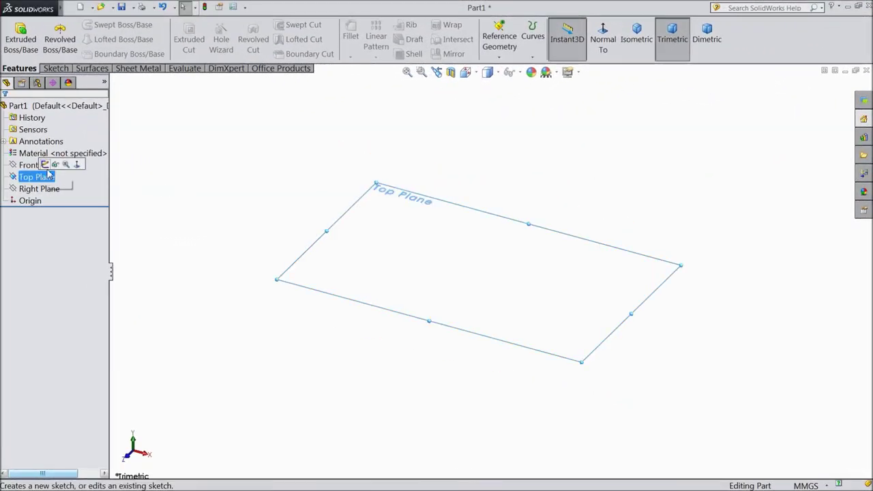
left_click(45, 165)
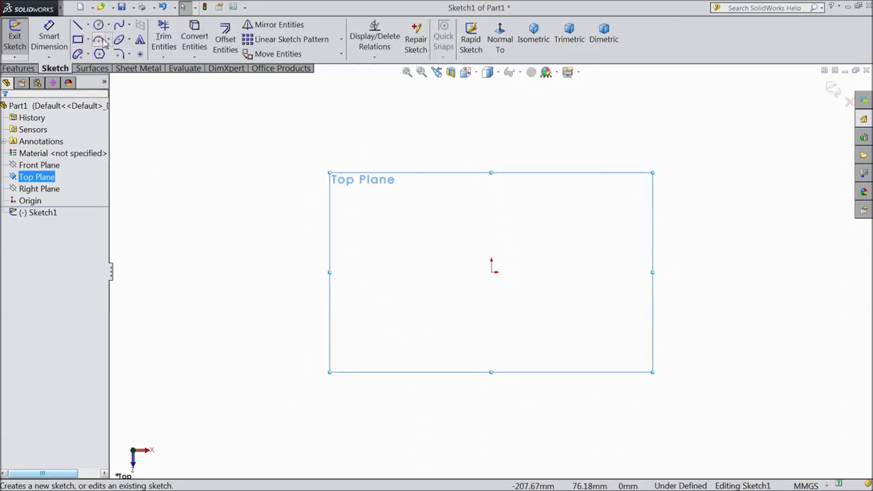
- Draw three concentric circles of decreasing size, all centred on the origin
left_click(99, 25)
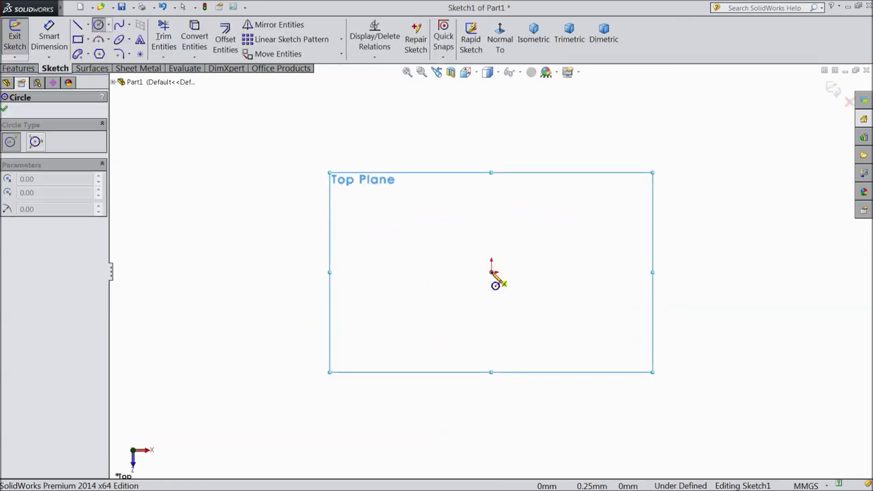
left_click(492, 272)
left_click(282, 273)
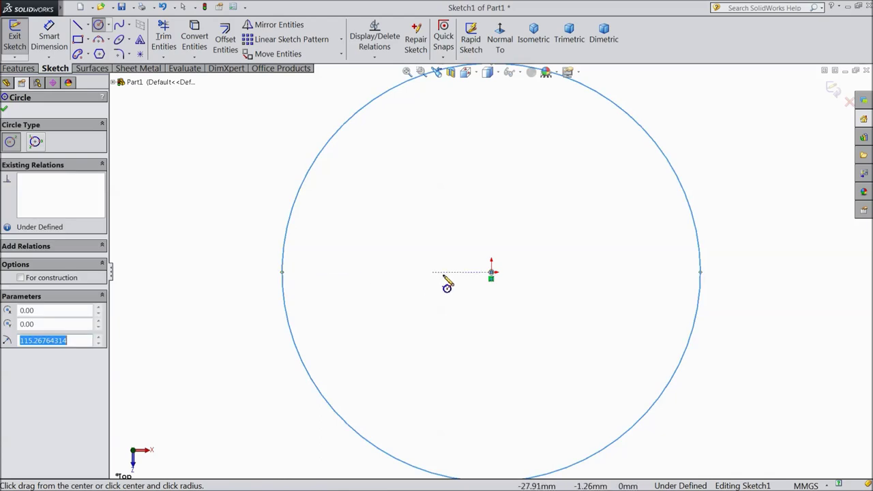
left_click(492, 272)
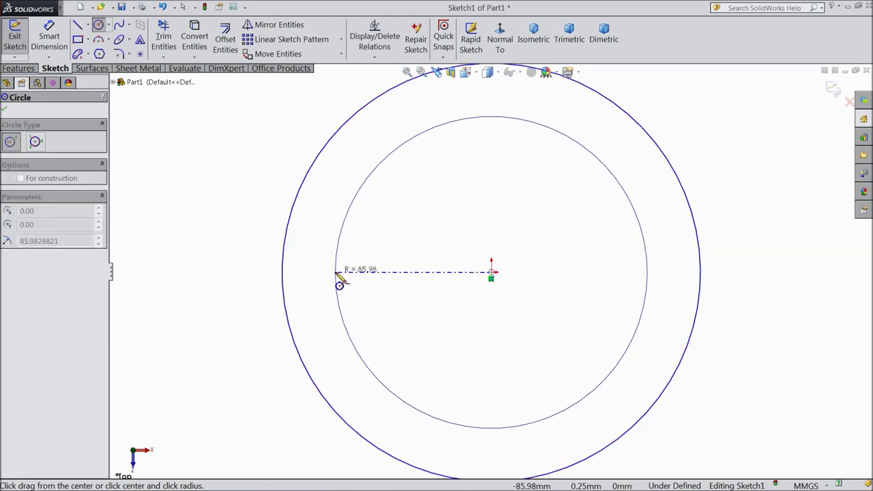
left_click(335, 272)
left_click(492, 273)
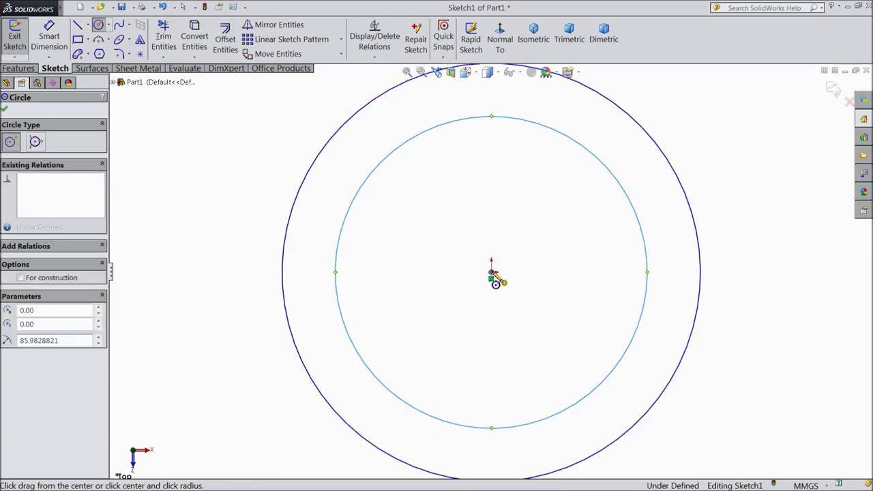
left_click(405, 288)
scroll(457, 295, "up", 2)
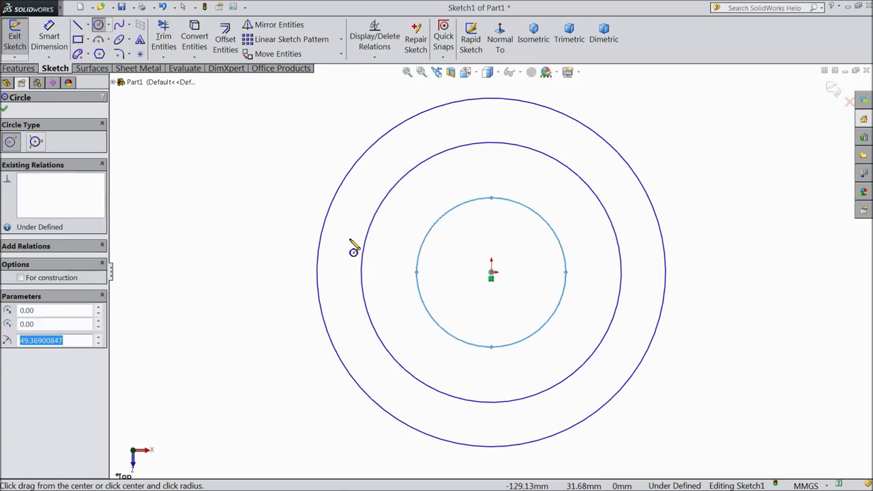
left_click(49, 39)
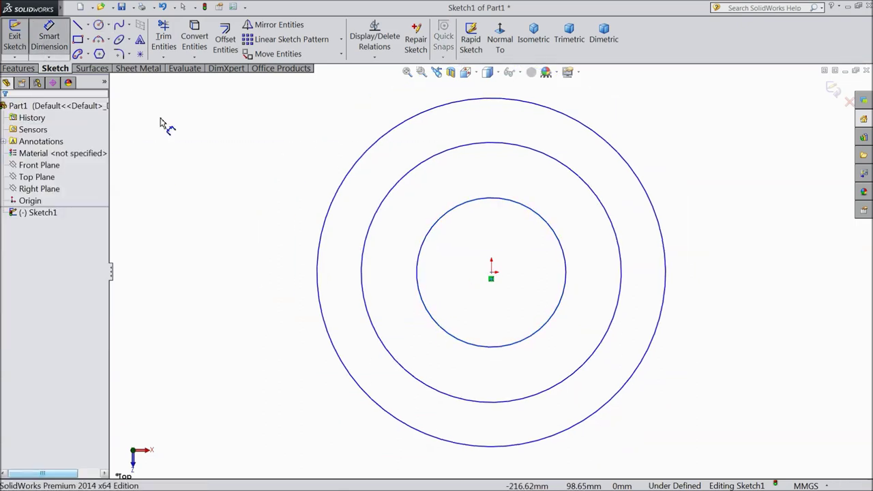
- Dimension the outer circle to Ø350 and the middle circle to Ø194
left_click(316, 287)
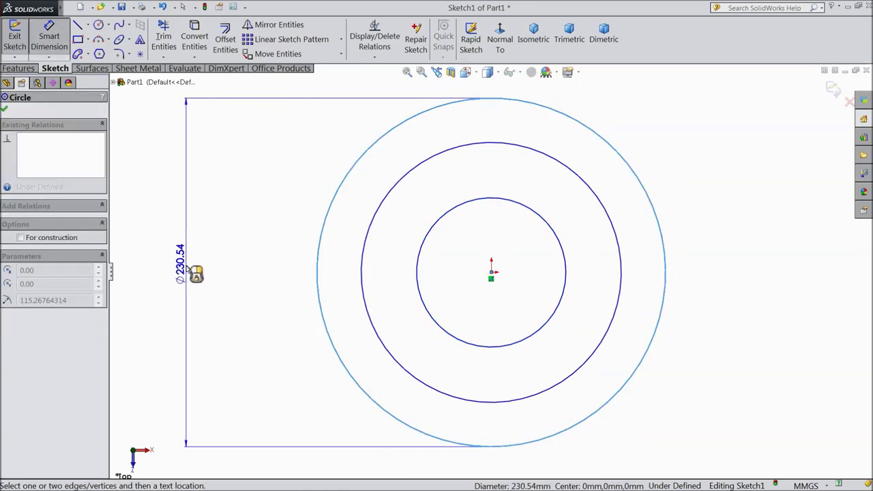
left_click(190, 268)
type("350")
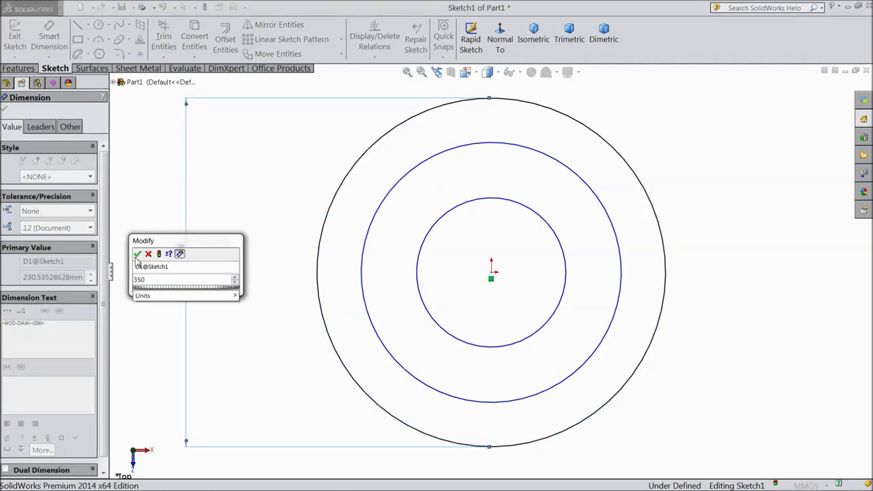
left_click(137, 255)
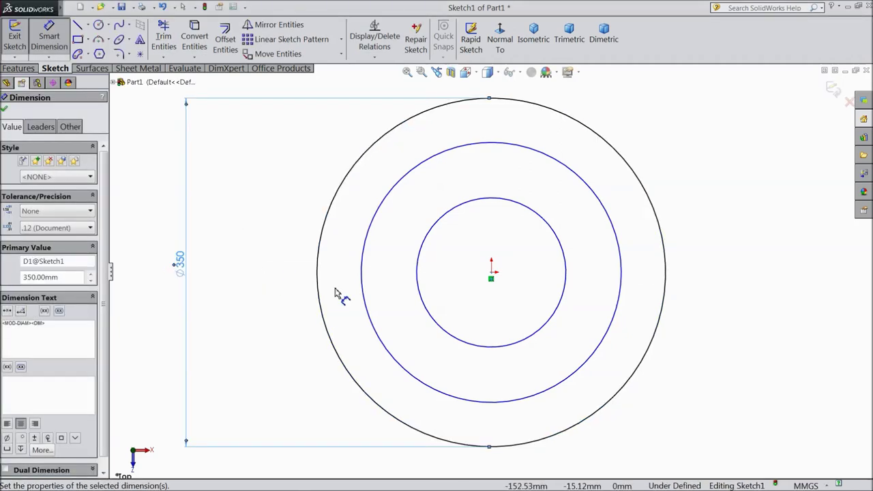
left_click(365, 290)
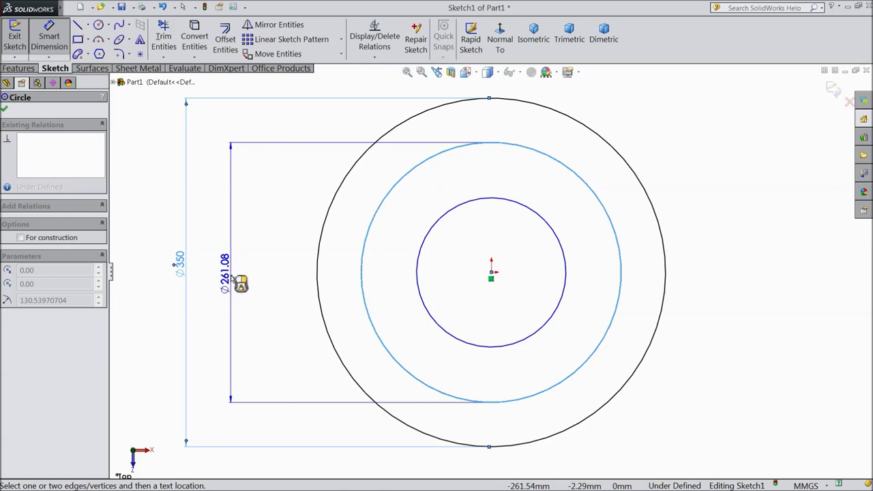
left_click(235, 282)
type("194")
key("Return")
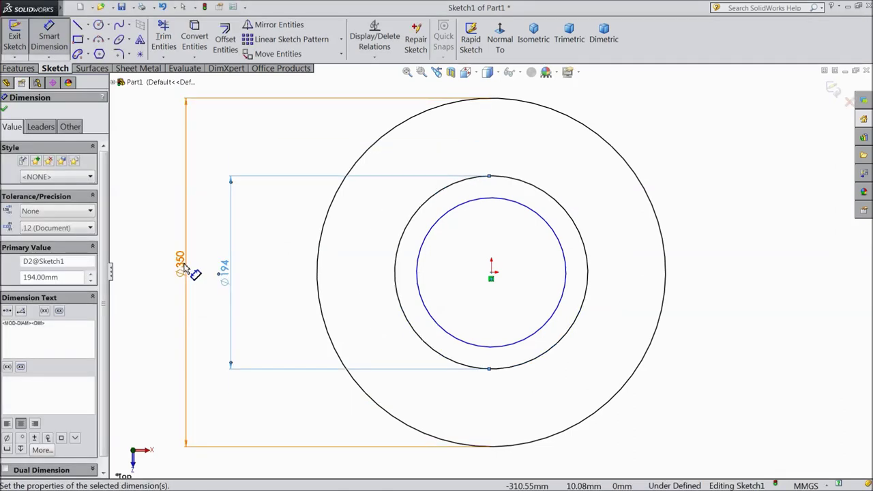
- Dimension the remaining inner circle to Ø280 and fit the sketch in view
left_click(419, 288)
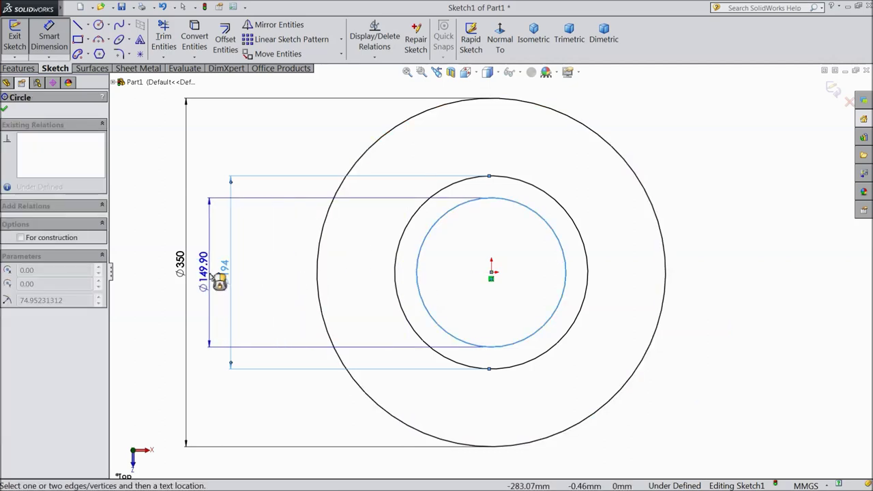
left_click(219, 280)
type("280")
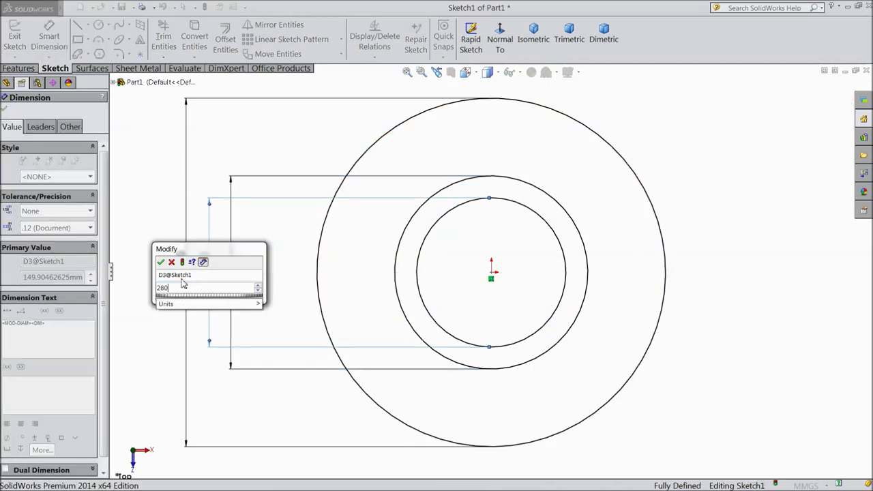
key("Return")
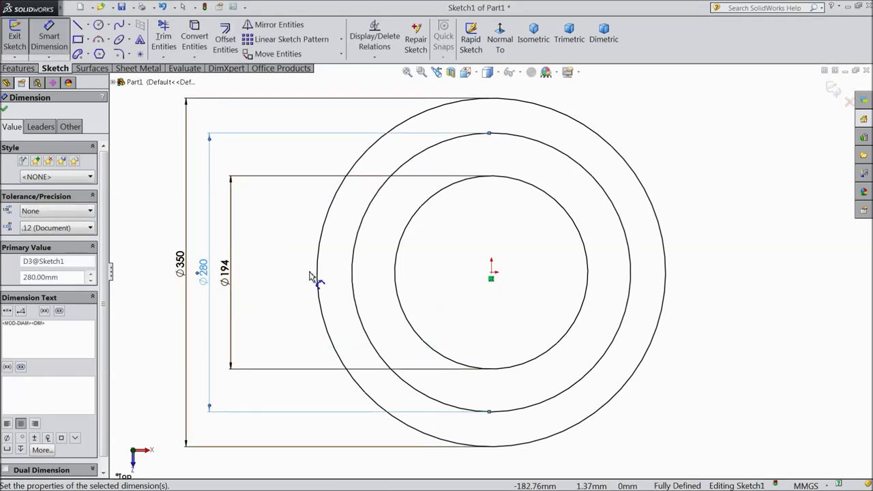
key("z")
left_click(5, 111)
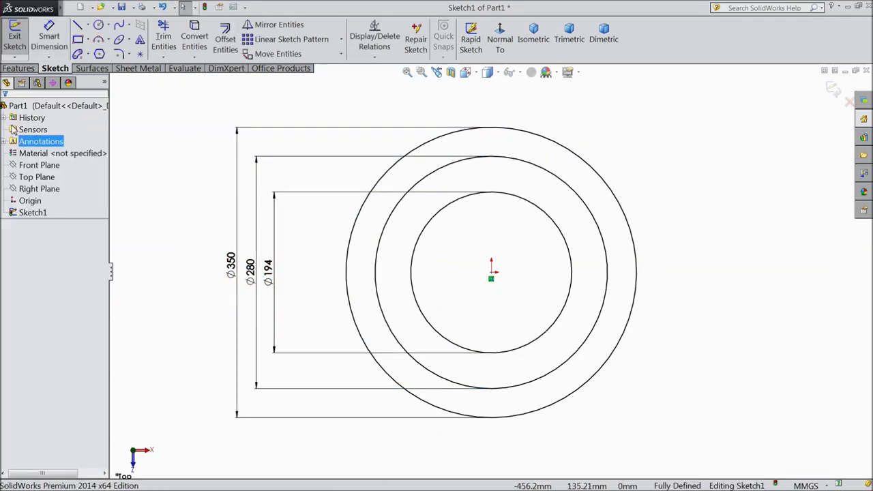
- Convert the Ø350 outer circle to construction geometry
left_click(348, 268)
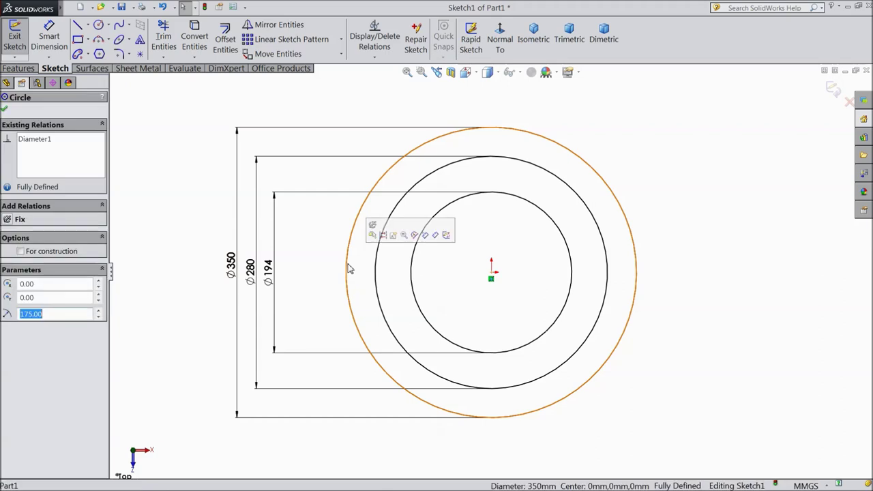
left_click(383, 235)
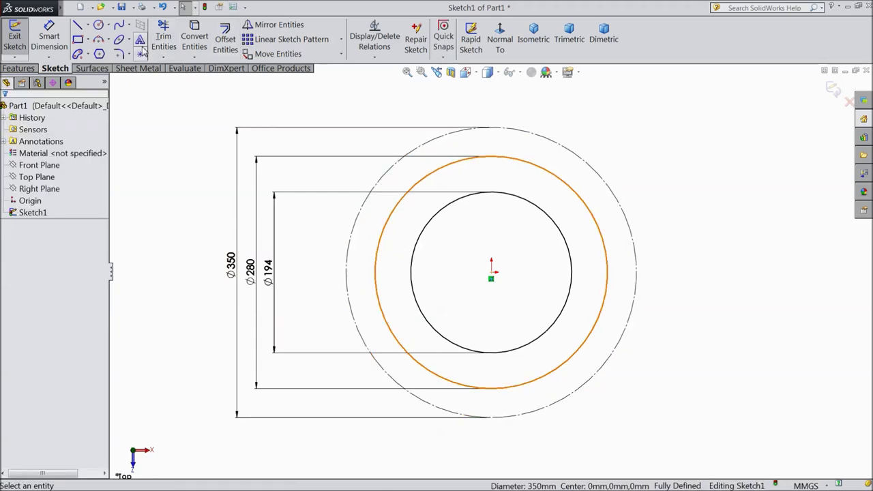
left_click(99, 26)
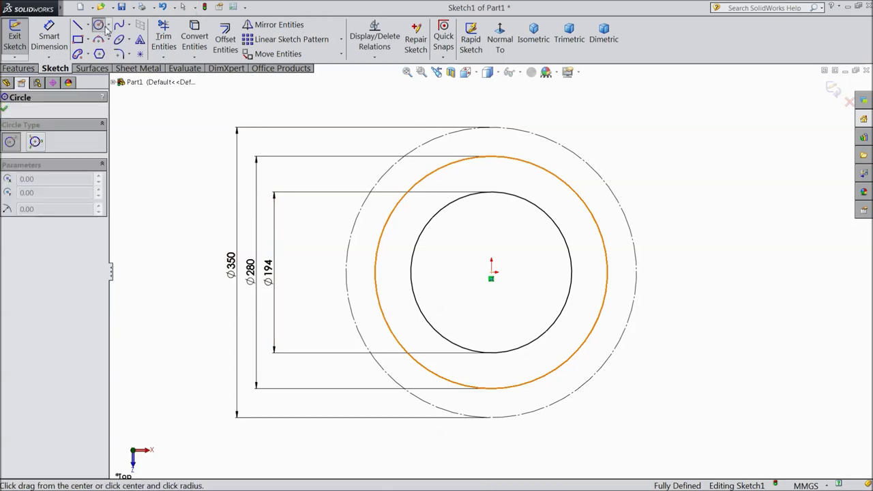
- Draw a small circle at the top of the construction circle and dimension it Ø47
left_click_drag(492, 128, 513, 180)
left_click(49, 38)
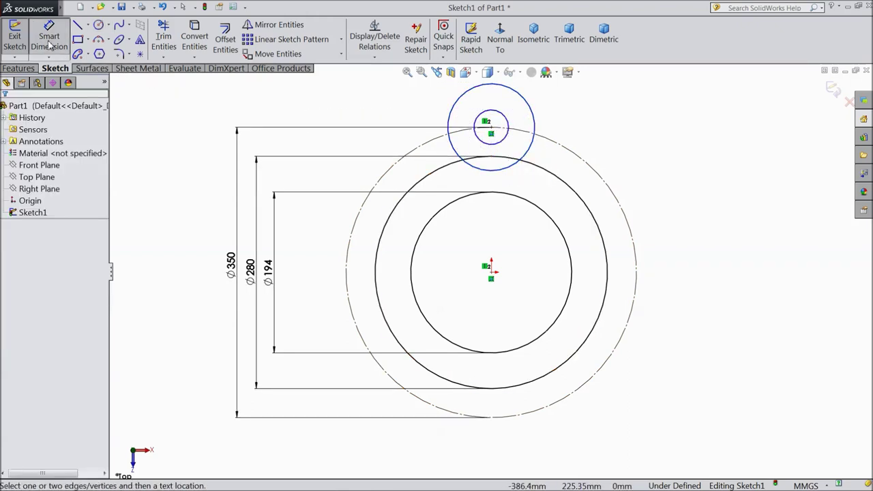
left_click(504, 121)
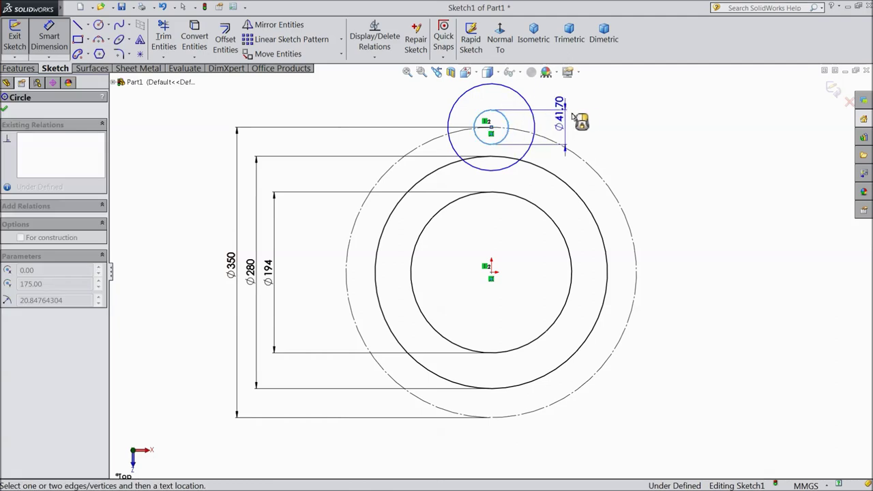
left_click(604, 129)
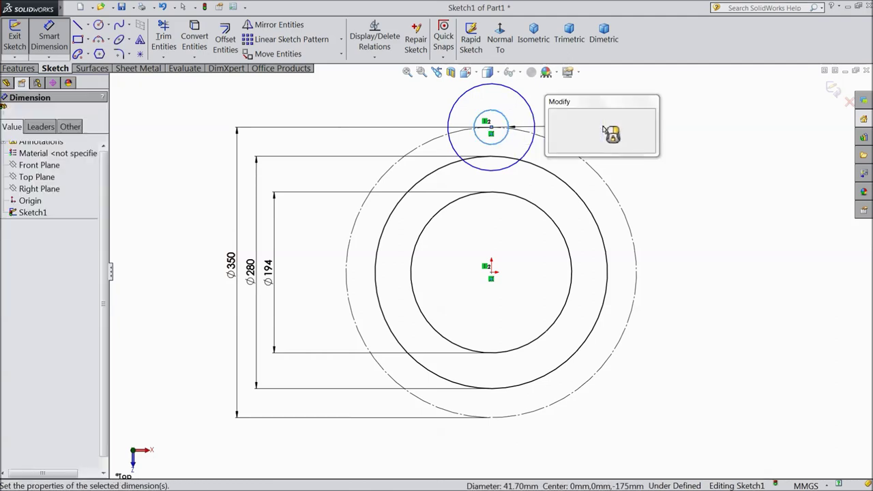
type("47")
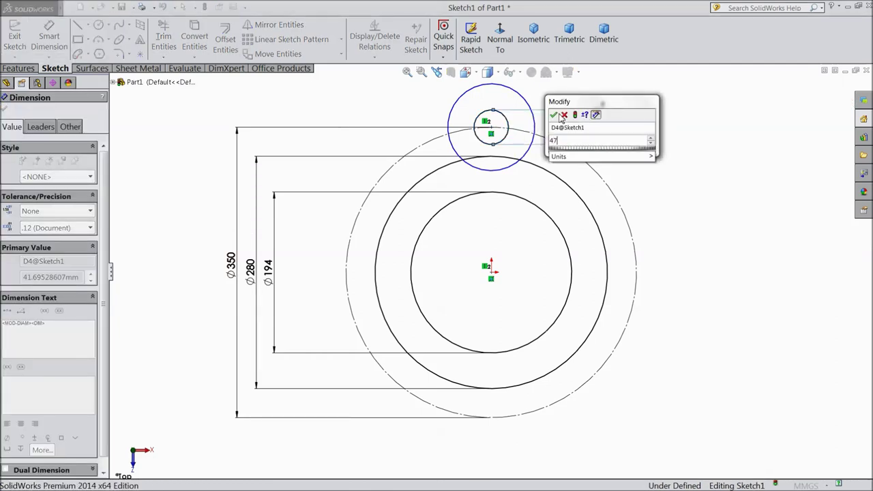
left_click(554, 116)
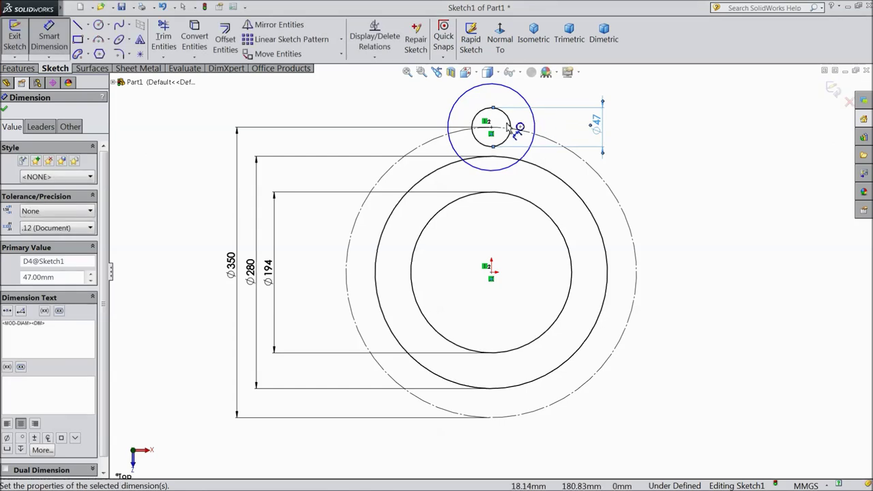
- Dimension the circle surrounding the Ø47 hole to Ø100
left_click(450, 120)
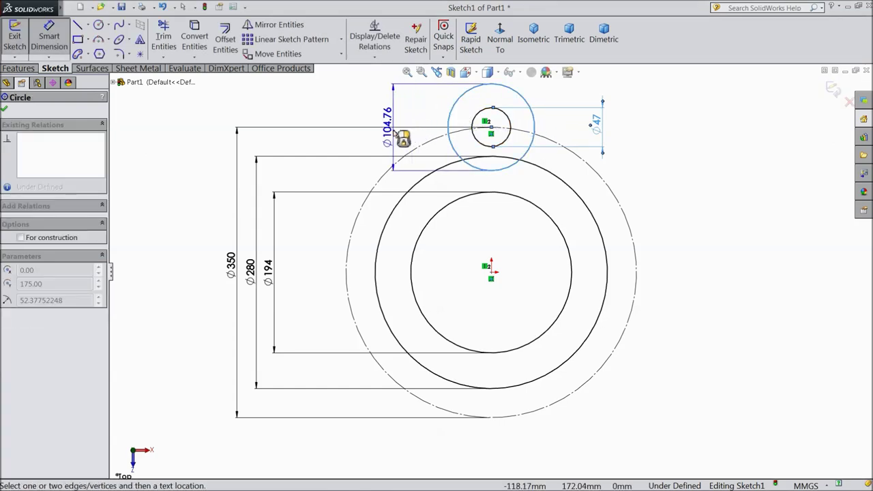
left_click(401, 136)
type("100")
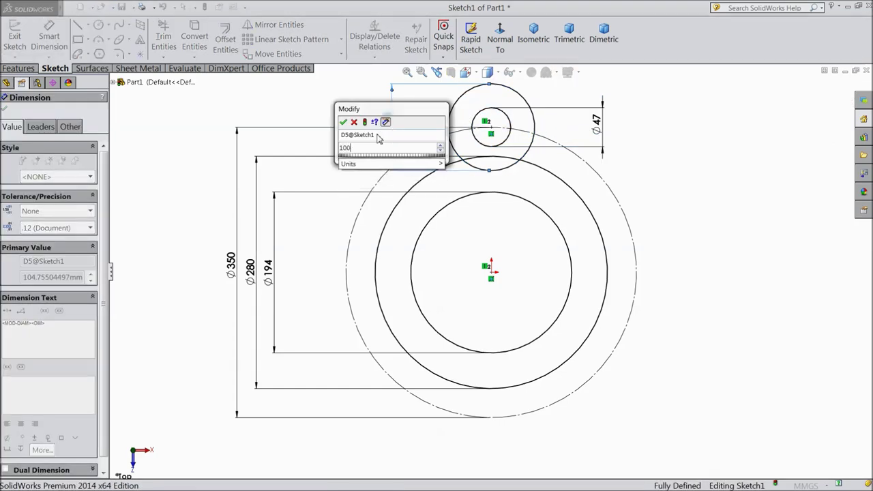
left_click(344, 122)
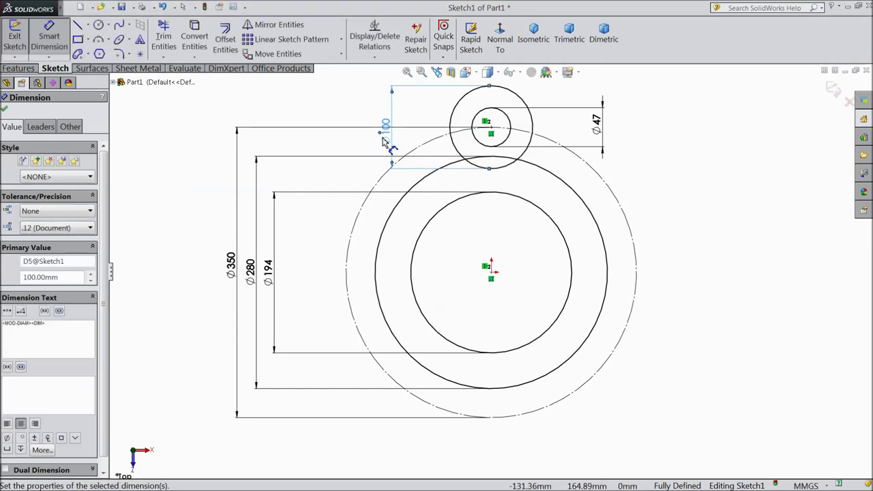
left_click(78, 26)
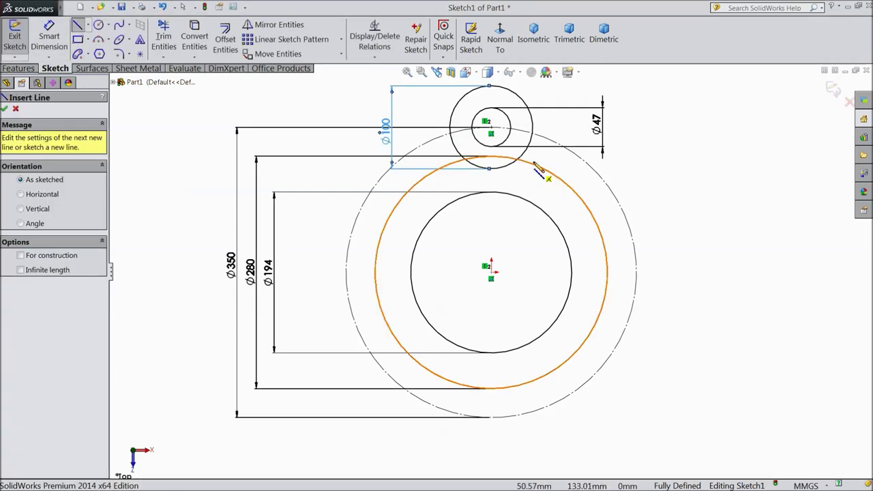
- Draw a vertical line from the Ø100 circle's right side down to the Ø280 circle
left_click(532, 128)
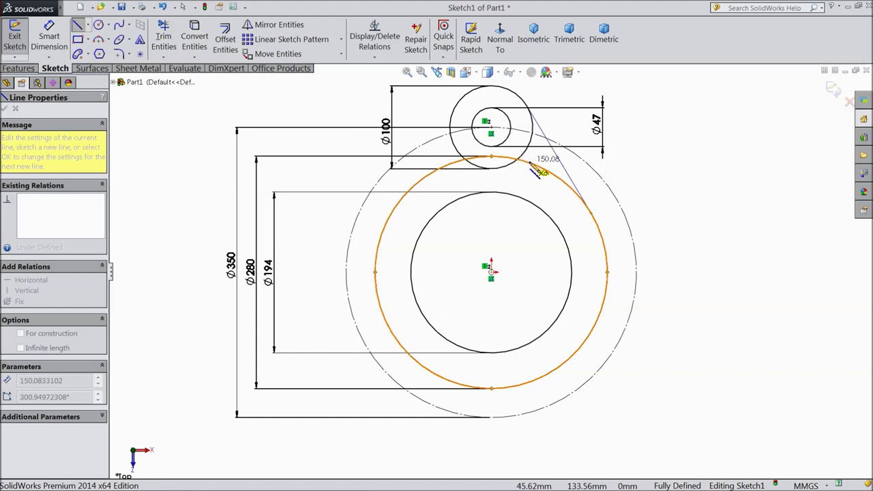
key("Escape")
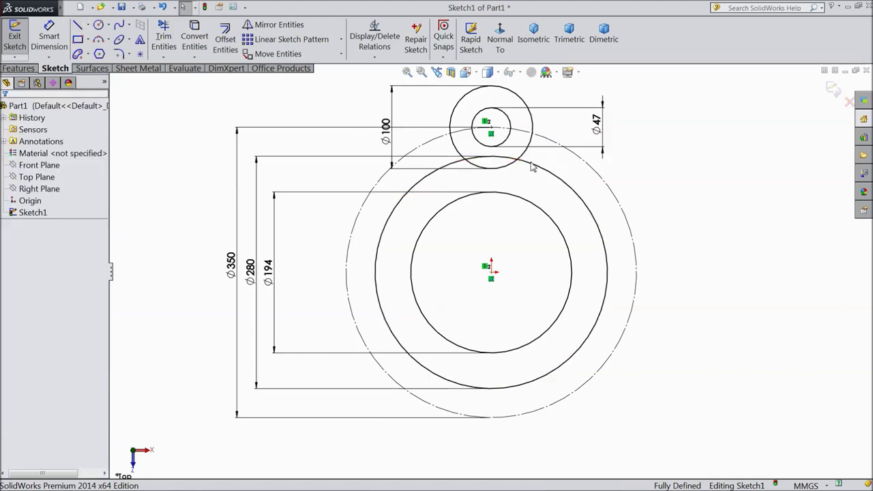
left_click(79, 26)
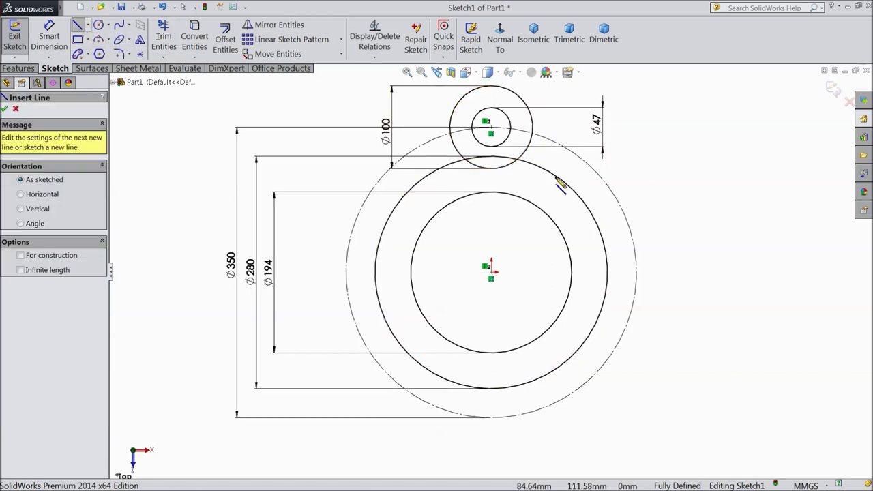
left_click(532, 127)
left_click(533, 158)
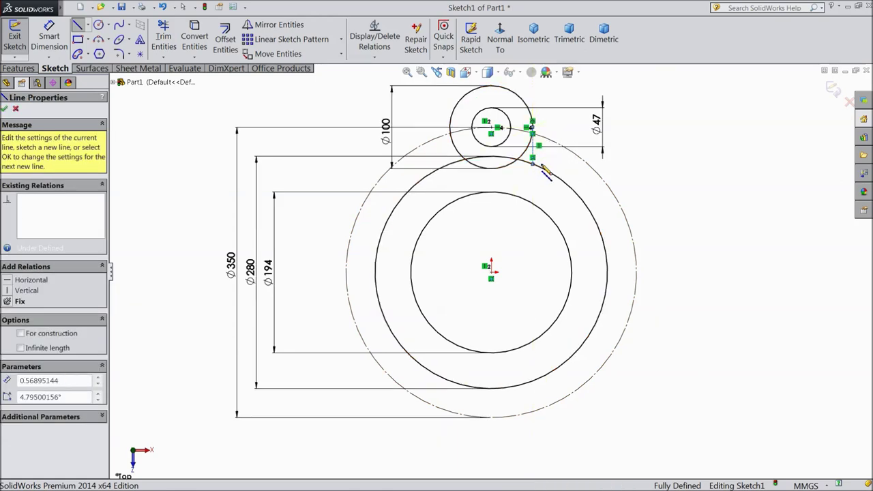
right_click(618, 160)
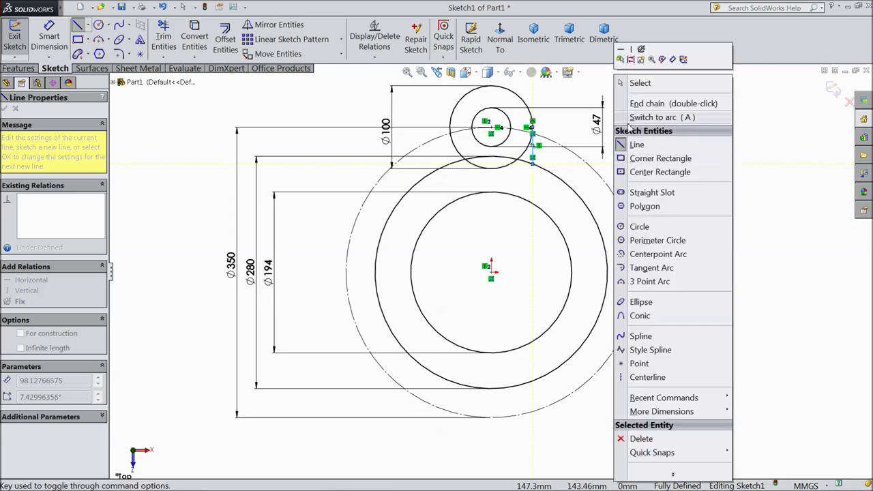
left_click(638, 82)
- Draw the matching vertical line from the Ø100 circle's left side down to the Ø280 circle
left_click(77, 26)
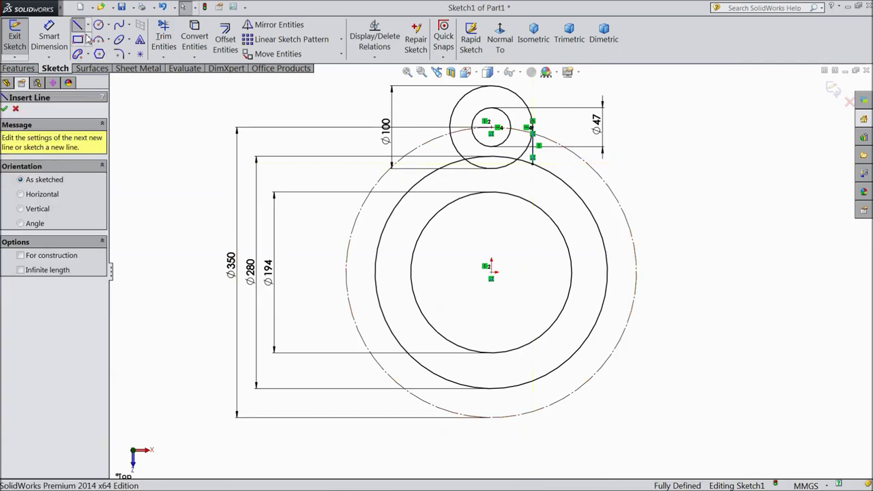
left_click(451, 129)
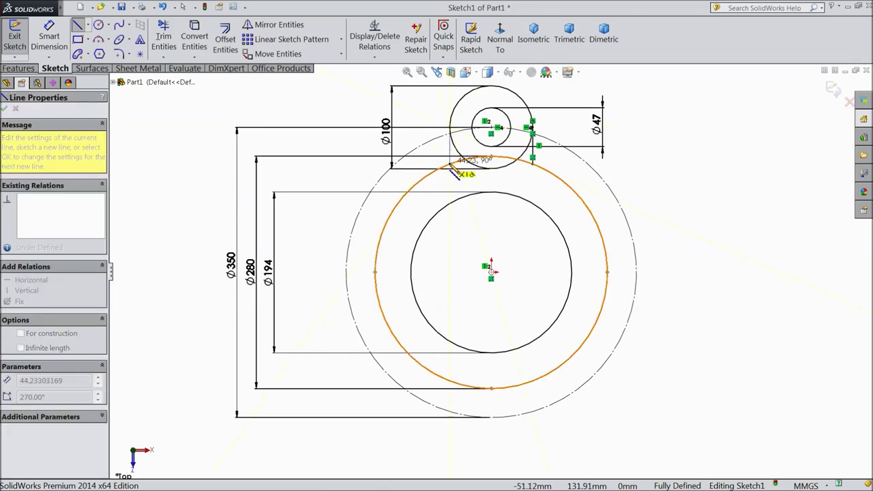
left_click(451, 169)
right_click(447, 170)
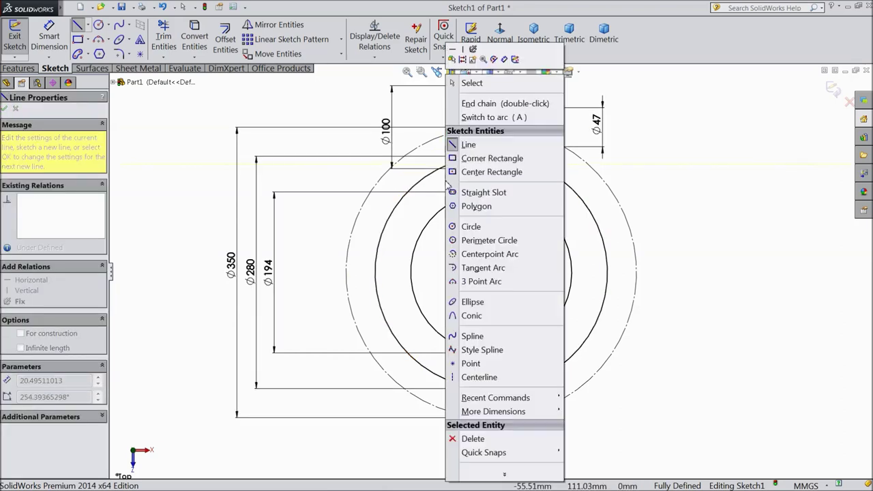
left_click(468, 145)
key("Escape")
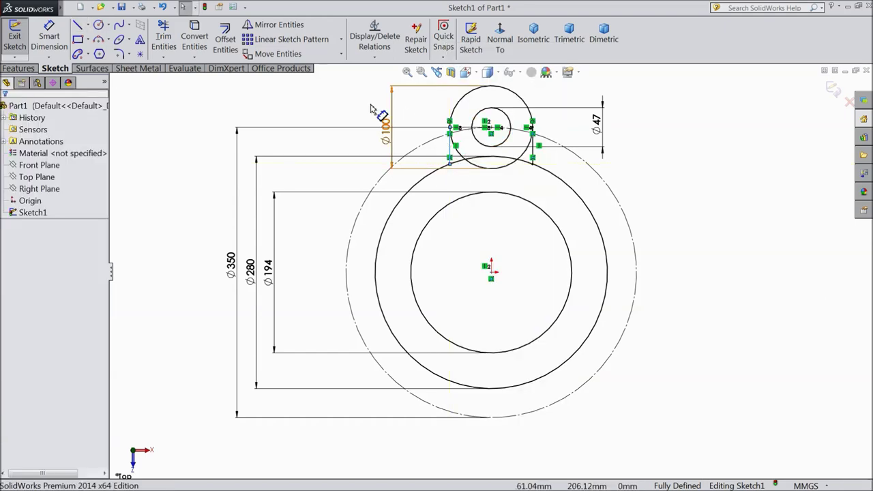
left_click(167, 42)
- Trim the lower Ø100 arc, the Ø280 arc between the lines, and leftover spikes into one lug
scroll(492, 109, "down", 3)
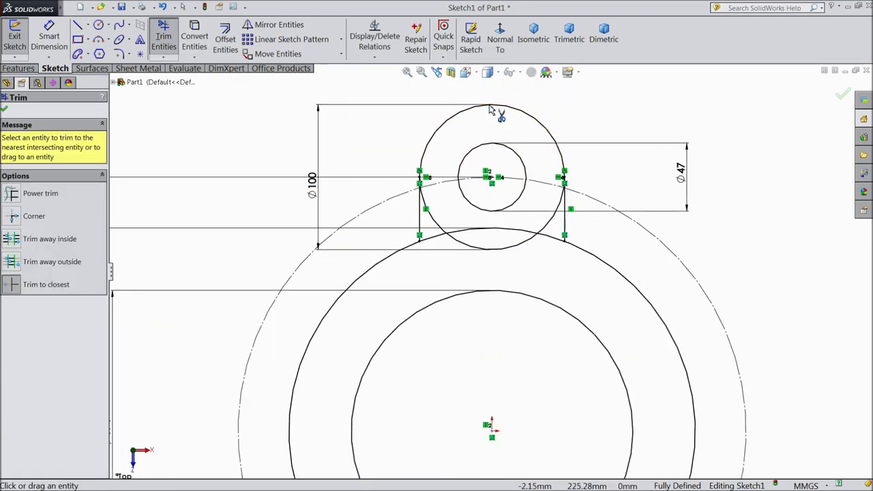
left_click(517, 250)
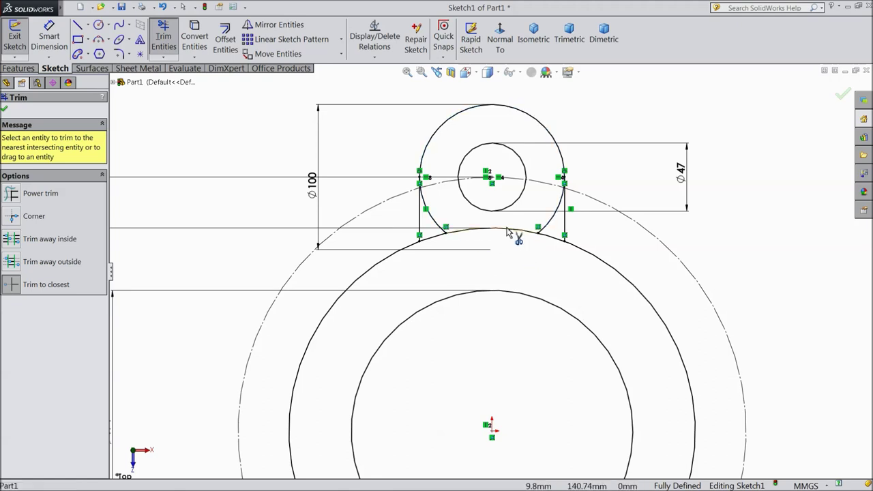
left_click(509, 233)
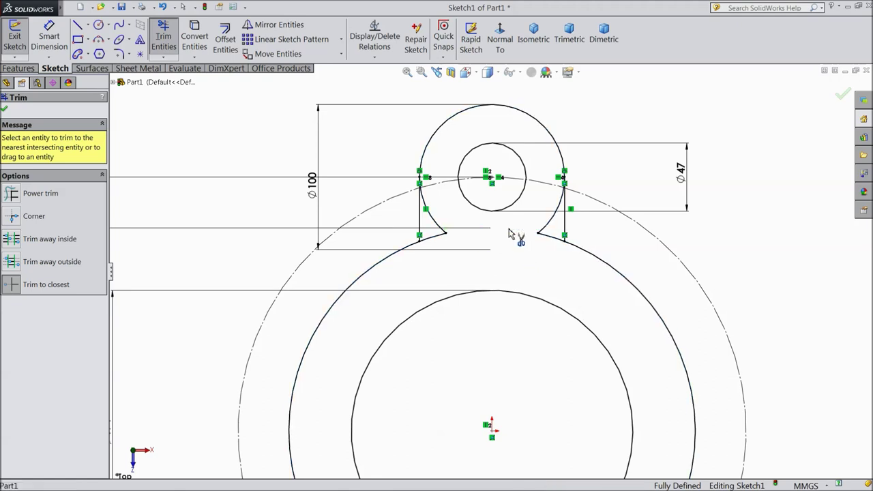
left_click(549, 231)
left_click(440, 236)
left_click(435, 223)
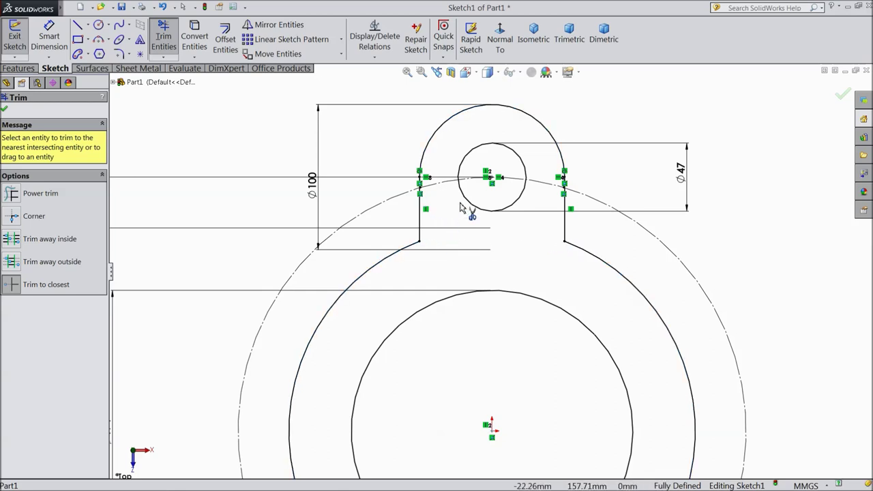
scroll(498, 277, "up", 5)
scroll(503, 314, "down", 3)
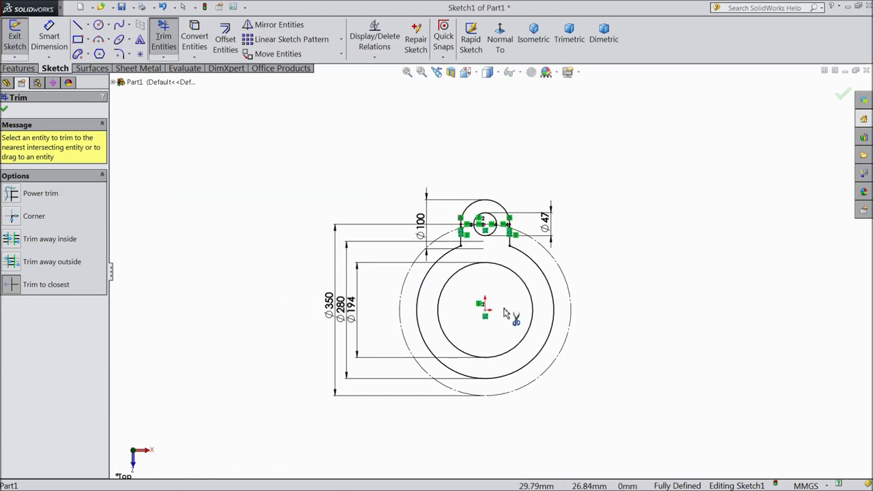
scroll(476, 294, "down", 2)
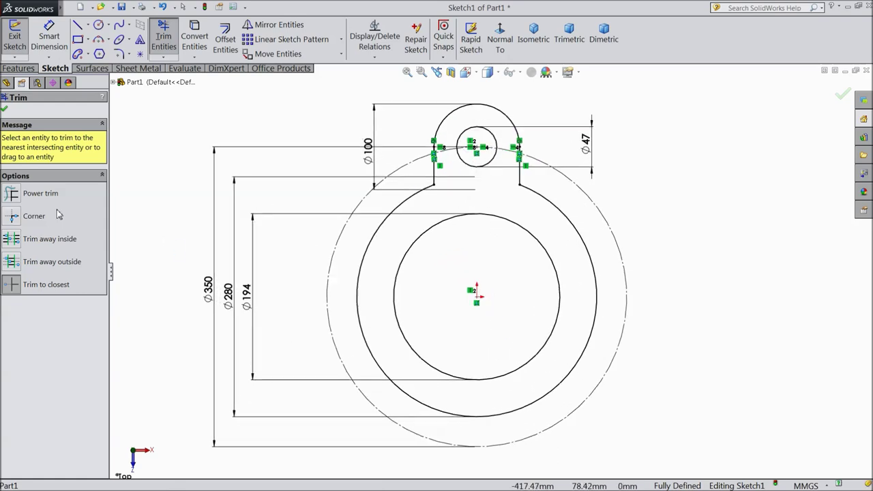
left_click(4, 109)
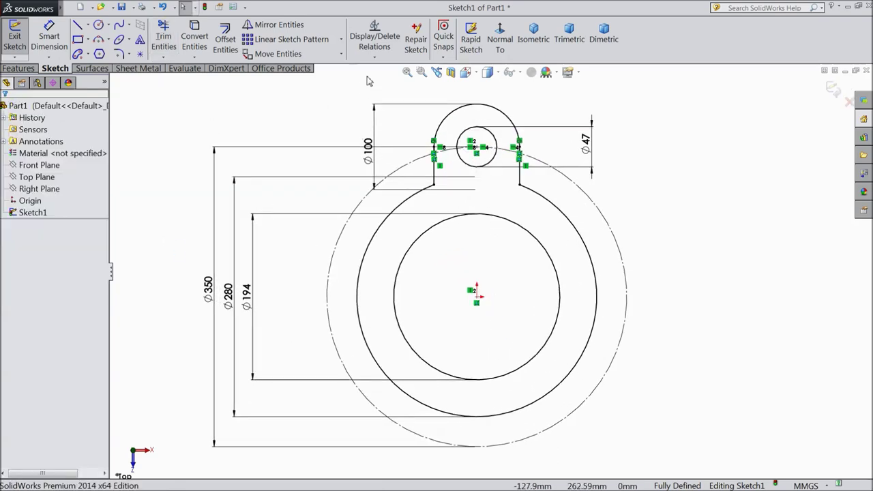
left_click(341, 39)
- Circular-pattern the lug's top arc, Ø47 hole and side lines into three equally spaced copies
left_click(341, 68)
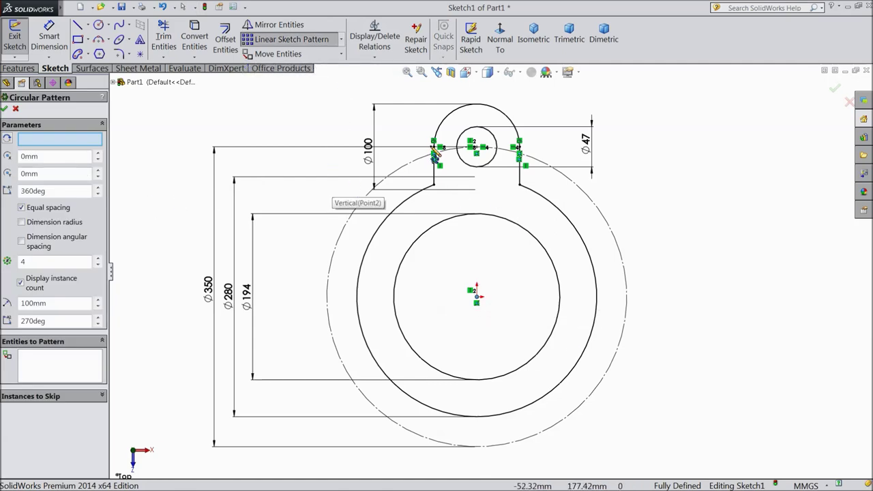
left_click(30, 374)
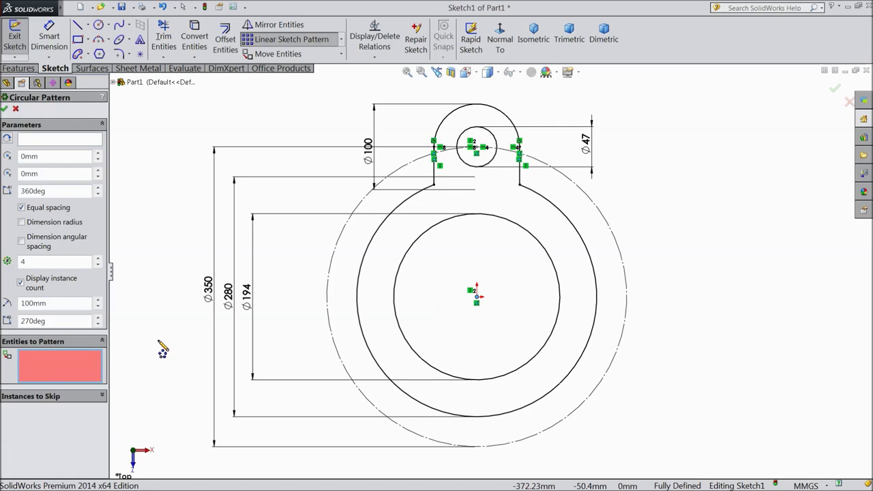
left_click(513, 127)
left_click(496, 141)
left_click(435, 171)
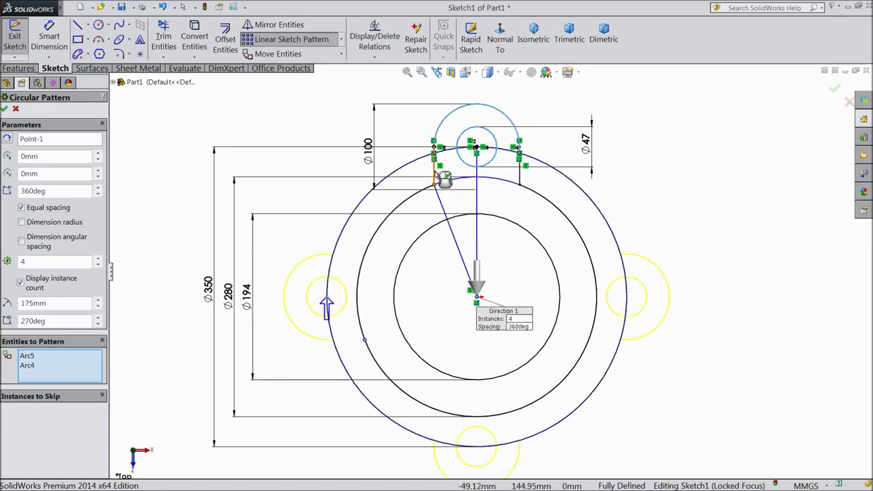
left_click(521, 176)
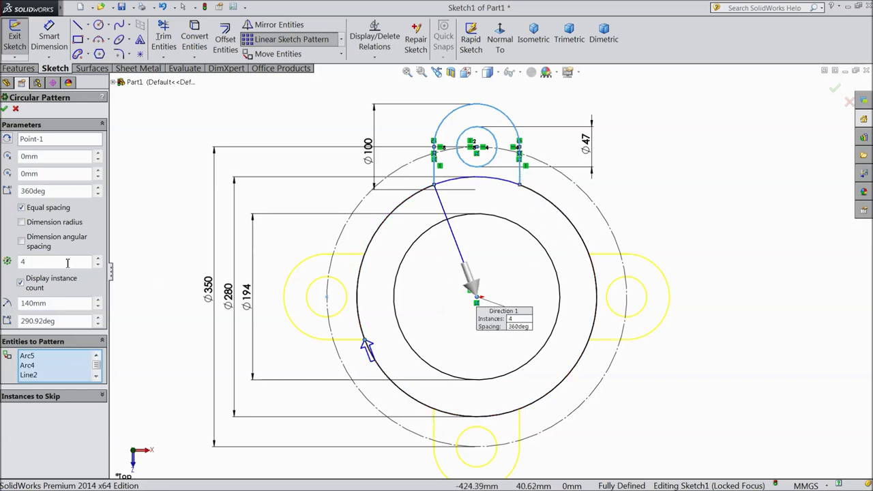
left_click(98, 266)
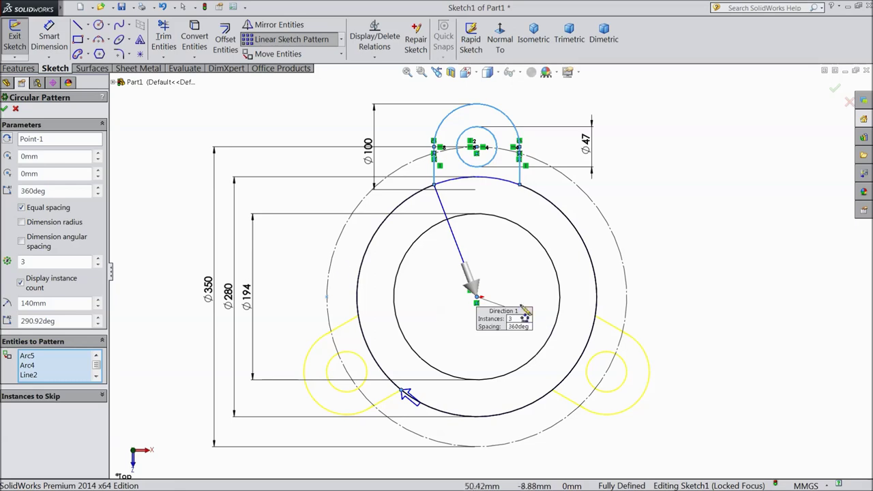
left_click(5, 109)
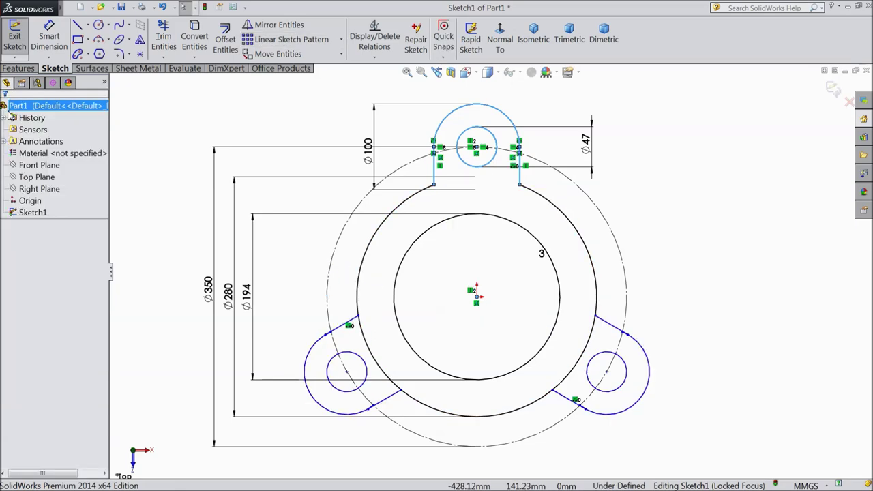
- Trim away the Ø280 arcs inside the left and right patterned lugs
left_click(163, 41)
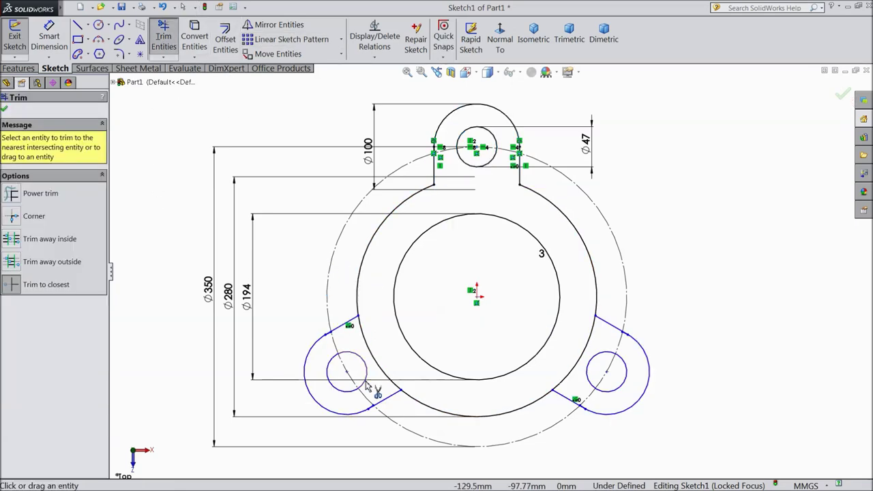
left_click(373, 355)
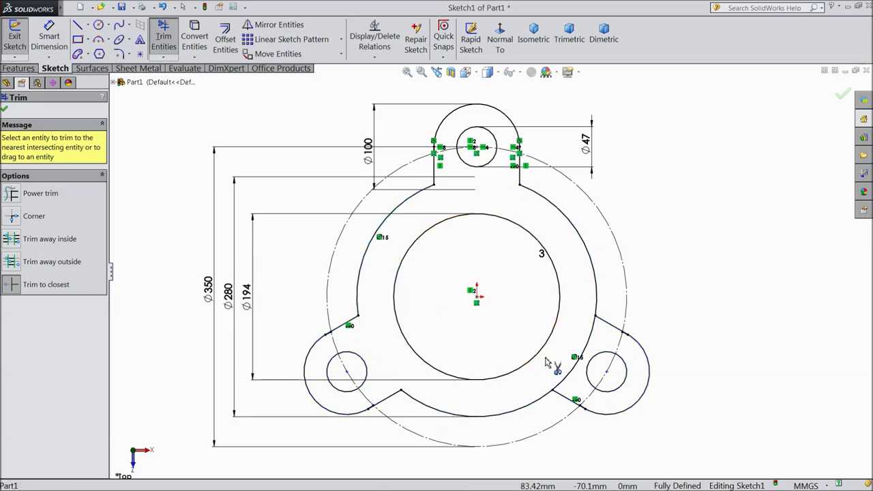
left_click(575, 374)
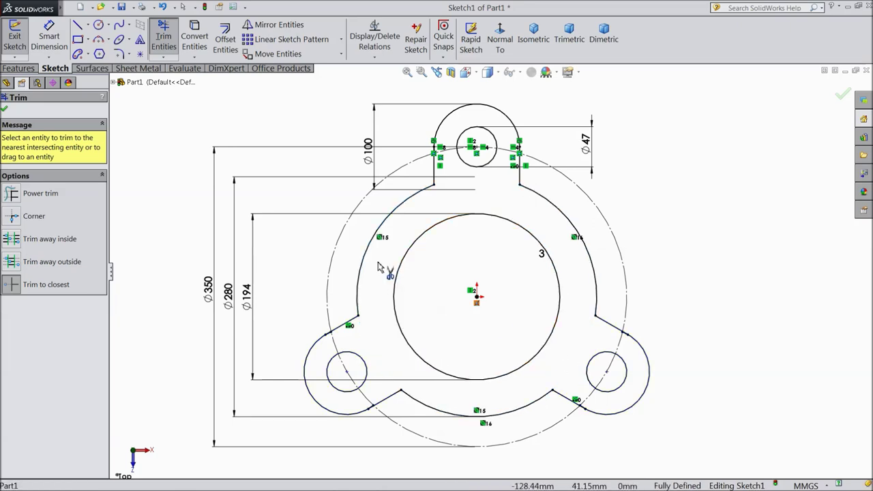
left_click(6, 110)
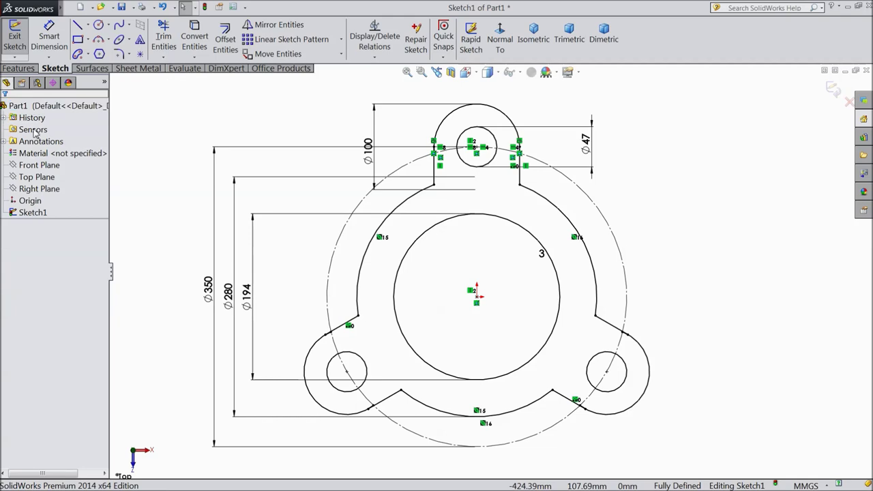
left_click(19, 68)
- Extrude the flange profile 32 mm Blind in the reversed direction
left_click(21, 43)
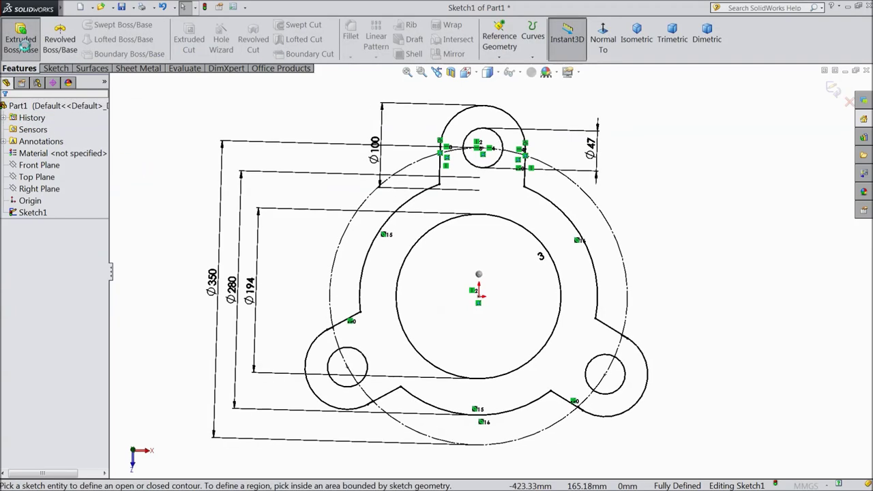
left_click(413, 294)
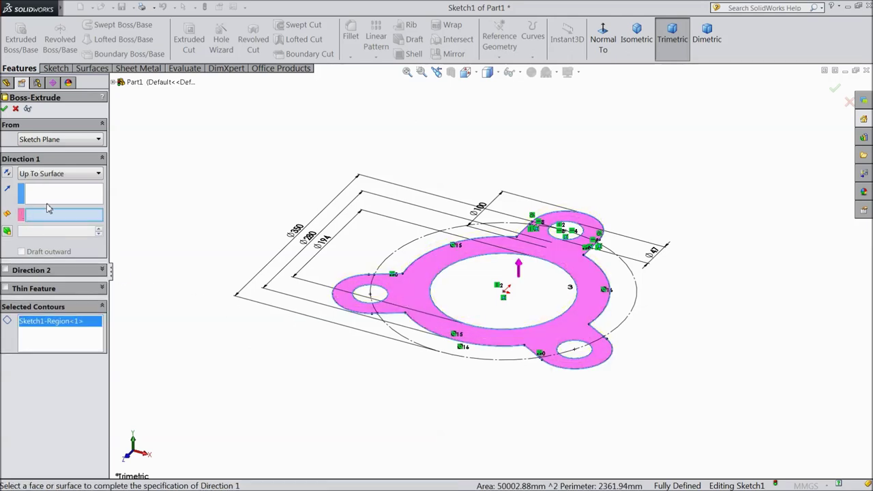
left_click(58, 176)
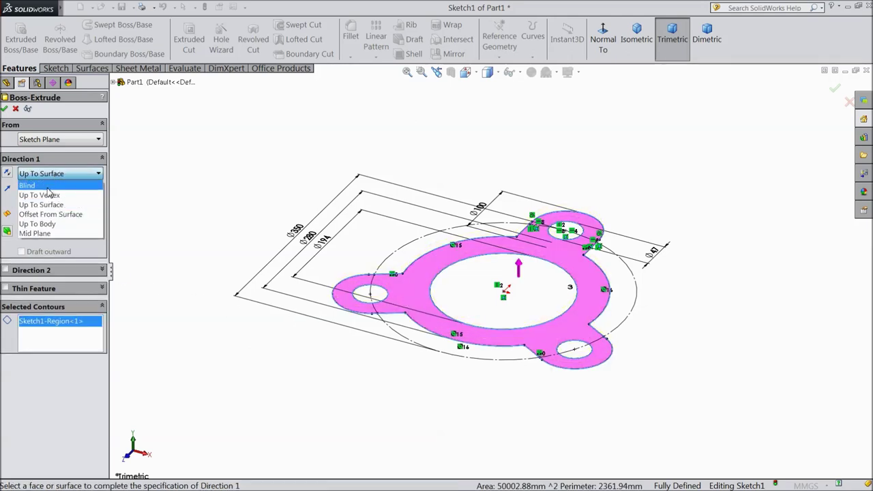
left_click(47, 188)
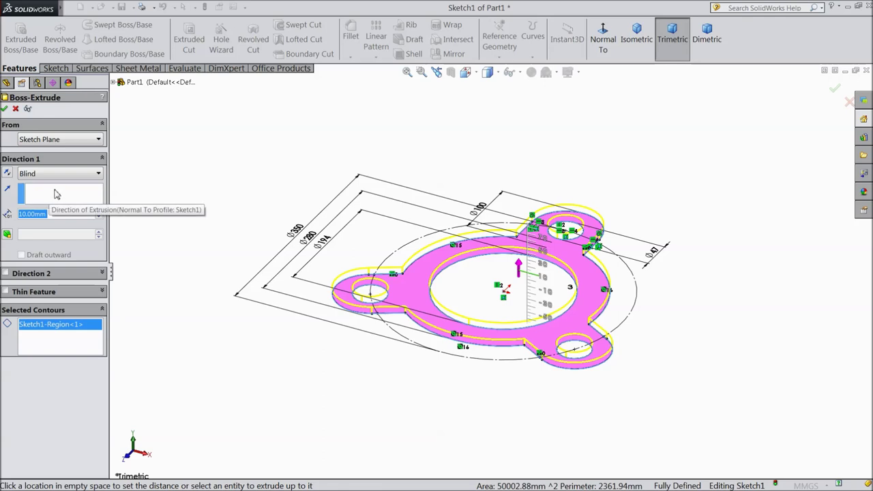
type("32")
key("Return")
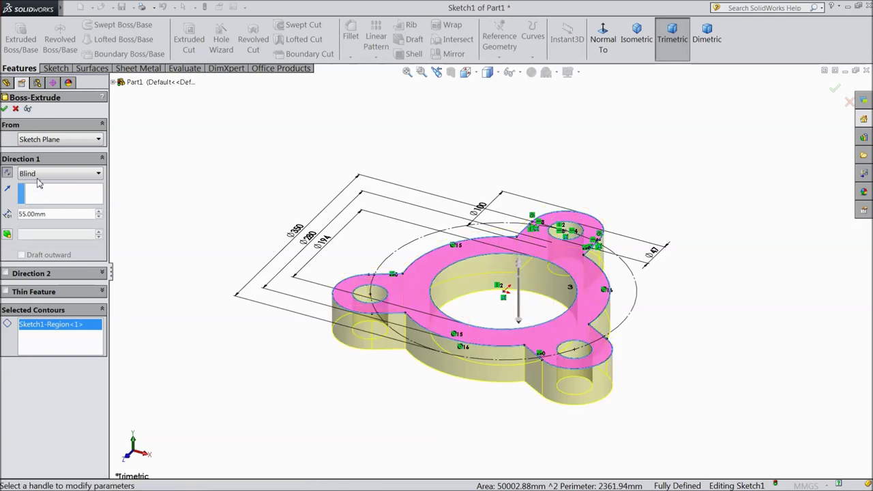
left_click(7, 173)
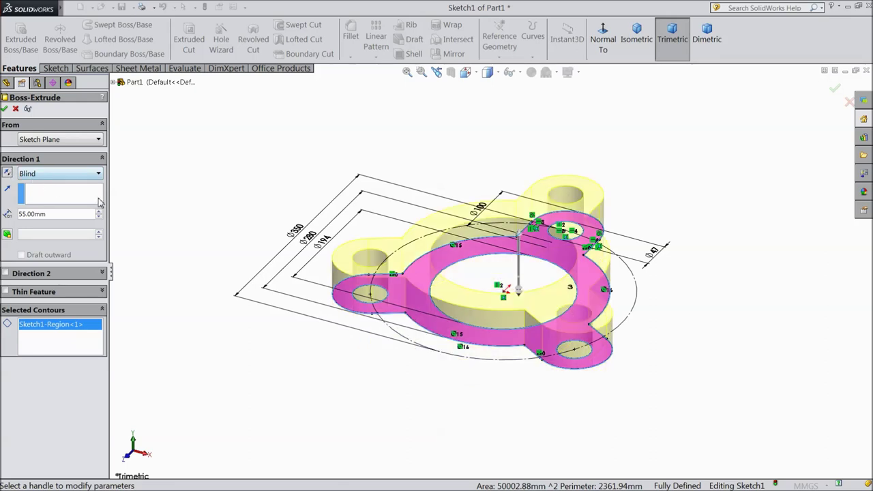
type("32")
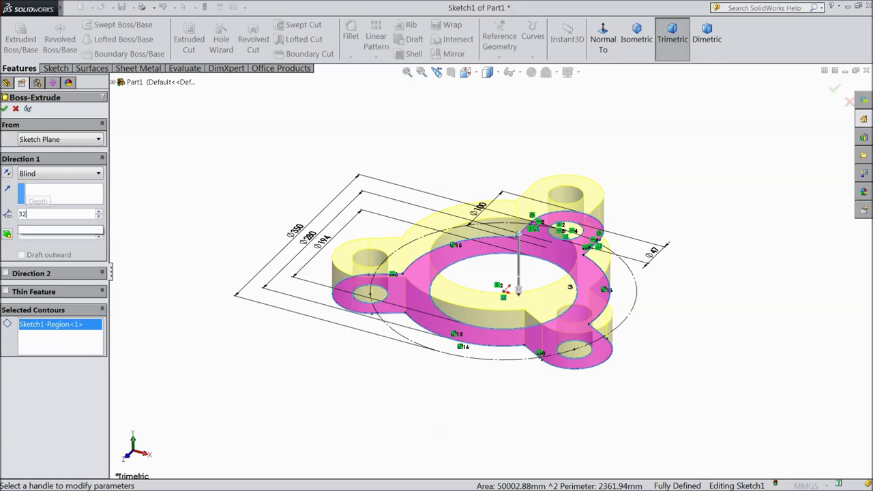
key("Return")
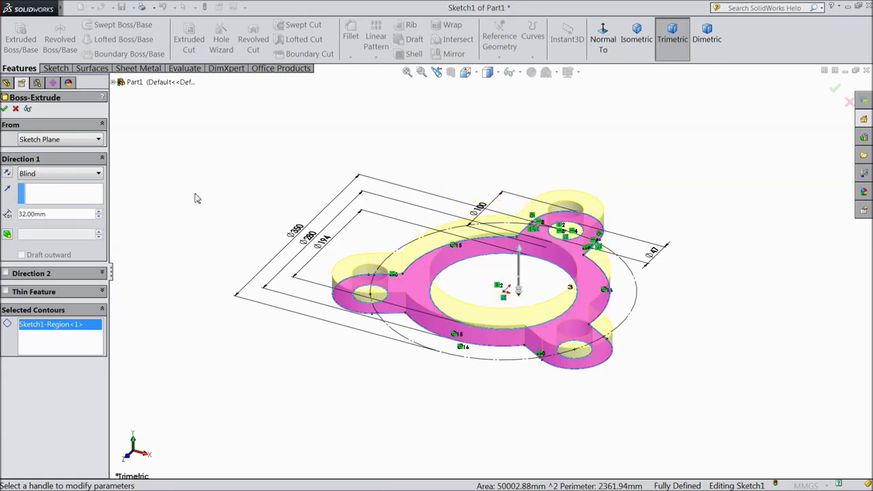
left_click(5, 109)
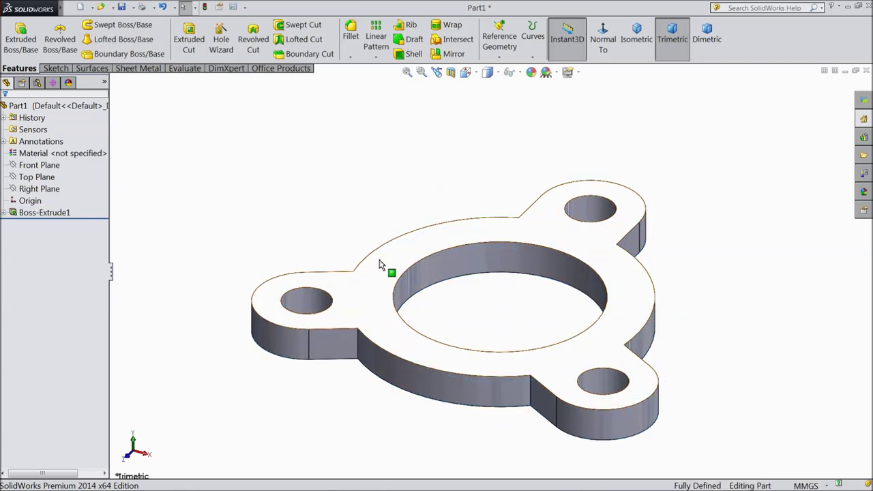
left_click(380, 281)
- Sketch origin-centred circles of radius 97 and 140 mm on the plate's top face
left_click(412, 247)
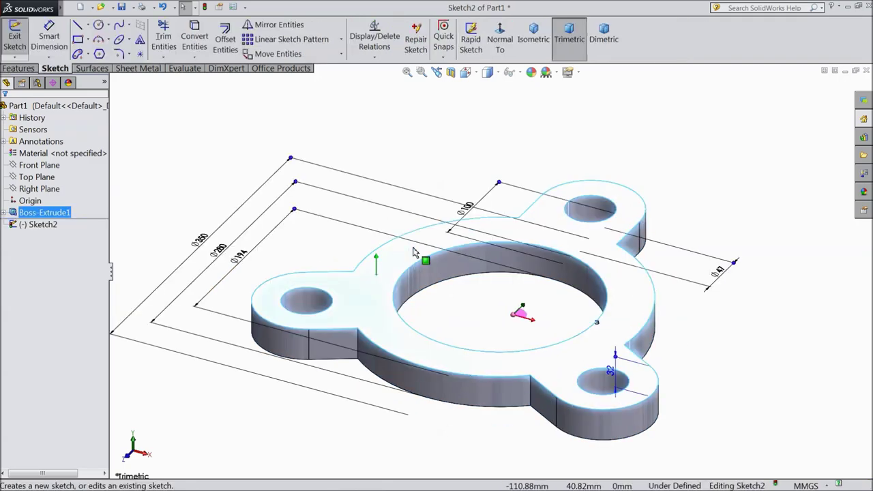
left_click(500, 41)
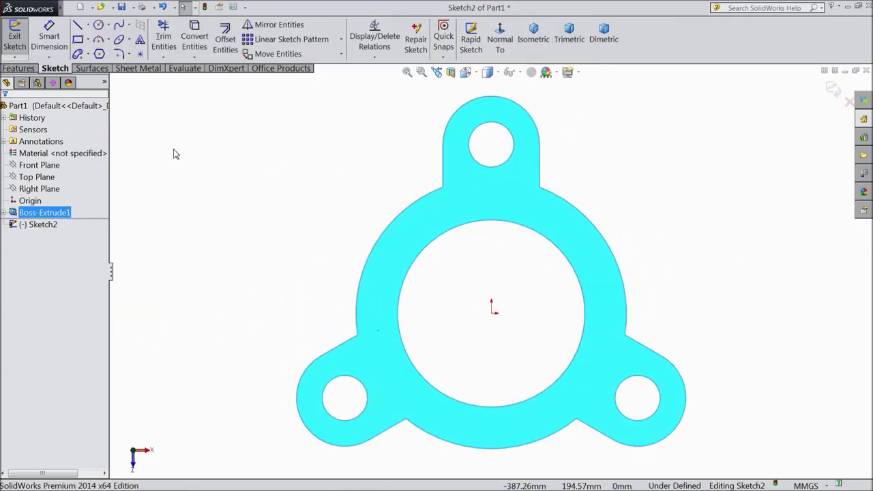
left_click(99, 26)
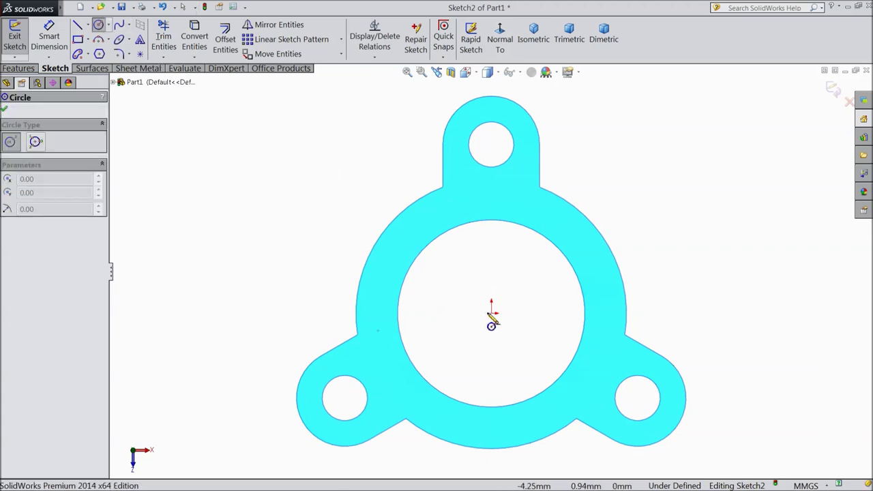
left_click(492, 312)
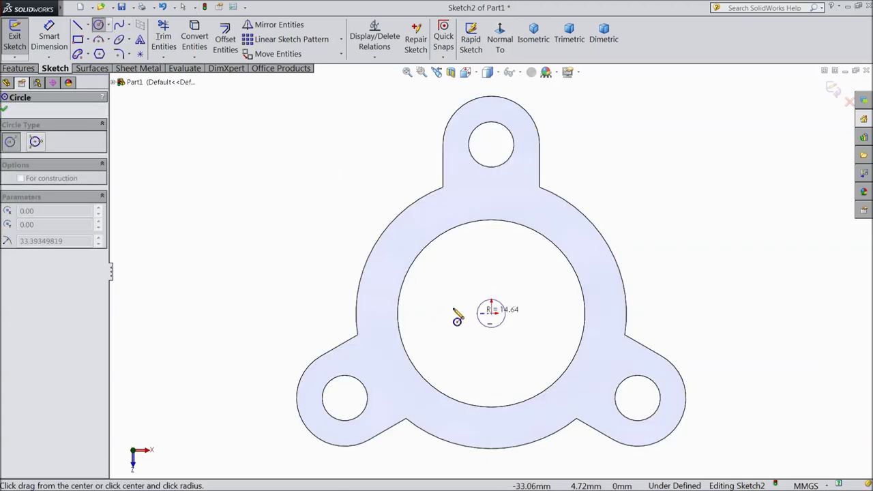
left_click(404, 289)
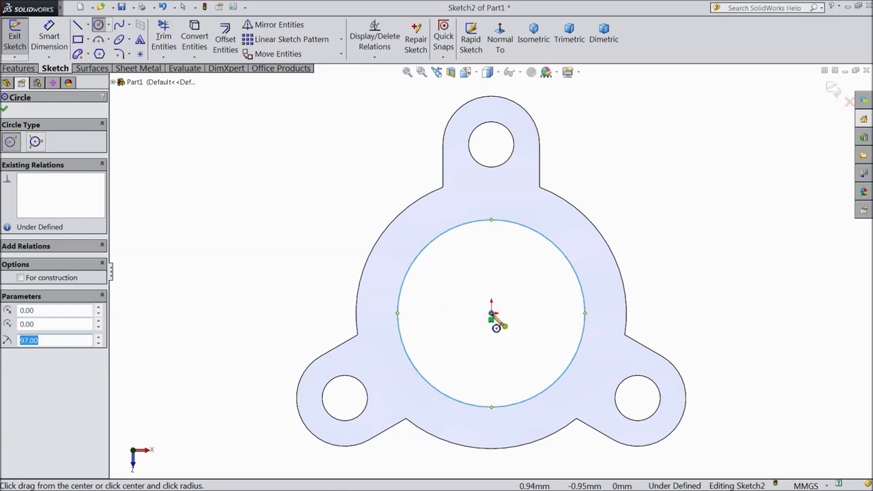
left_click(491, 313)
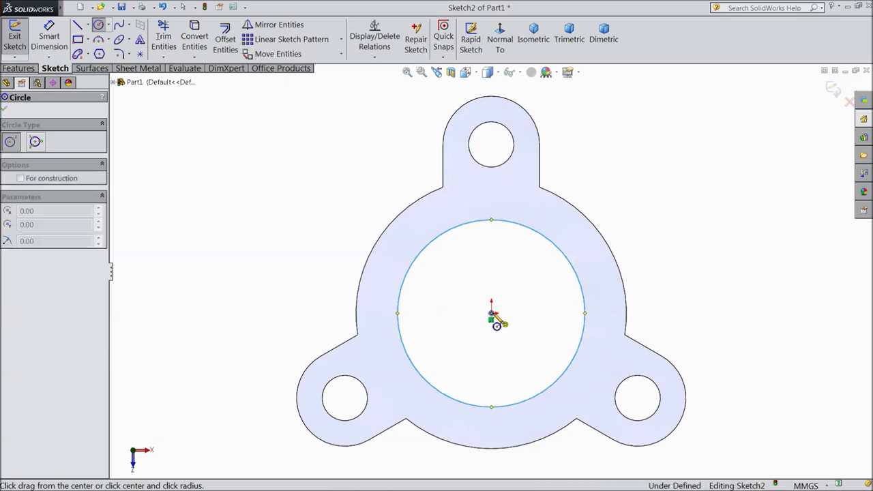
left_click(369, 272)
left_click(4, 110)
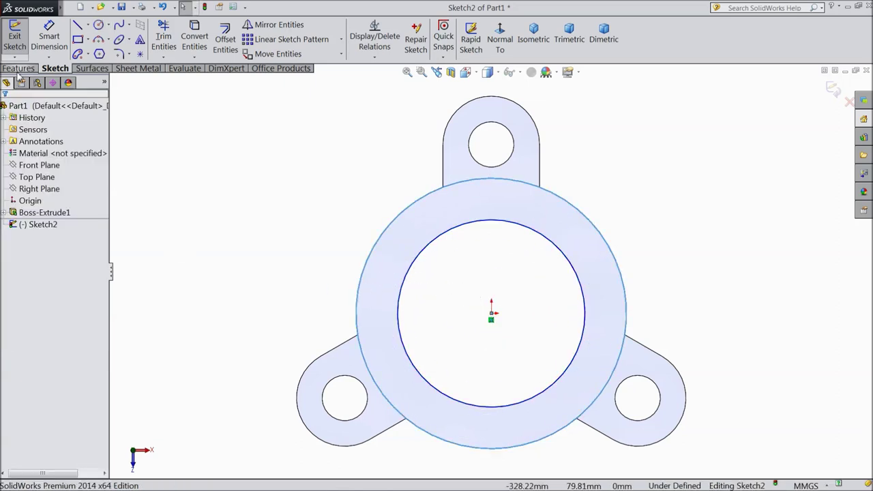
left_click(20, 68)
left_click(20, 37)
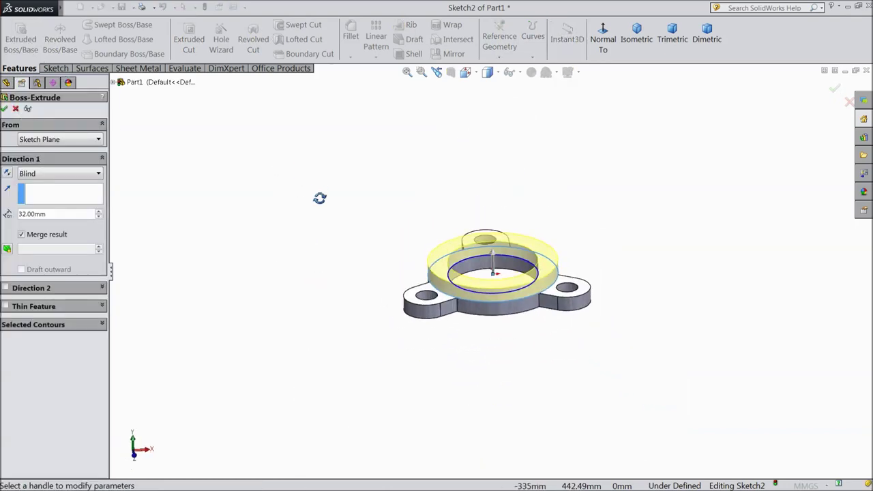
- Extrude the ring sketch 80.5 mm Blind, merged with the plate, as Boss-Extrude2
scroll(478, 263, "down", 5)
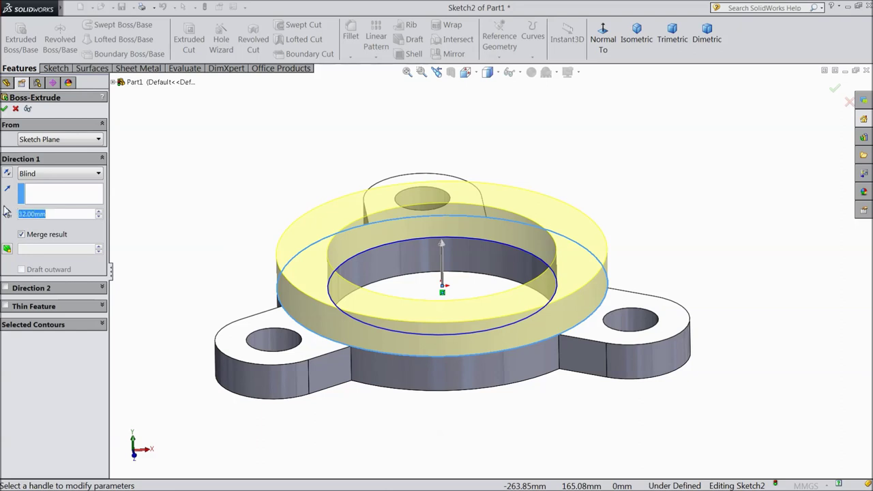
type("80.5")
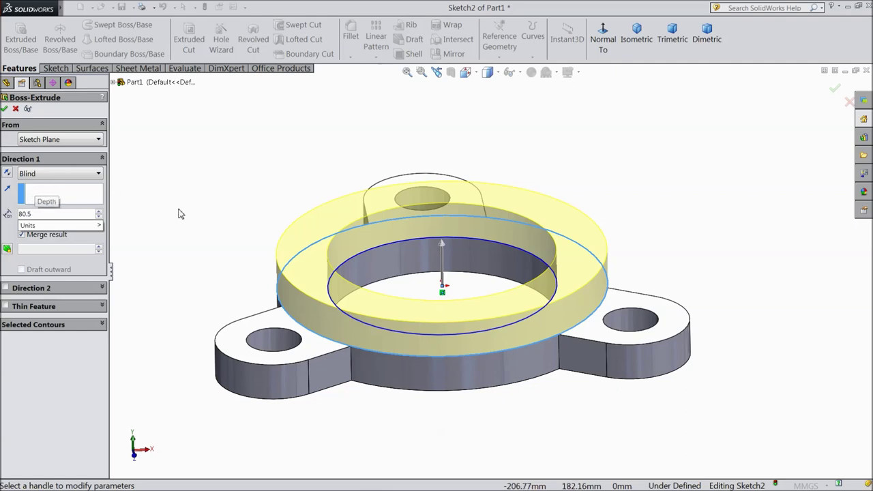
key("Return")
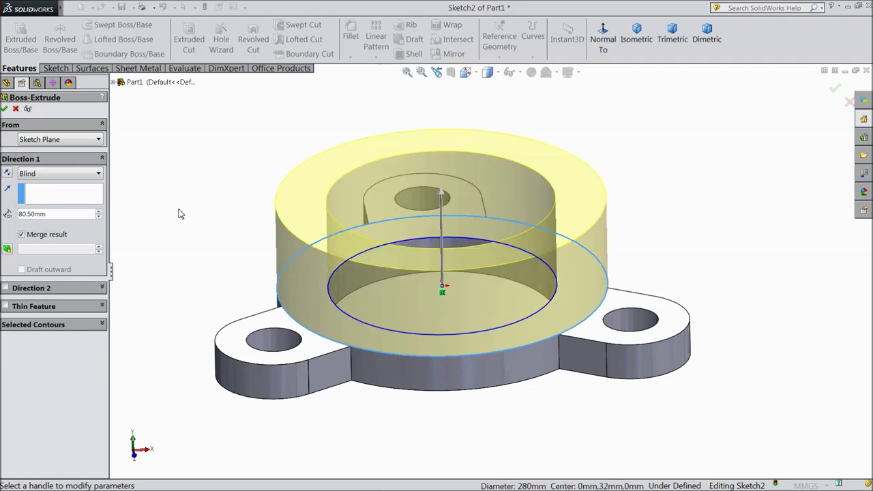
left_click(4, 110)
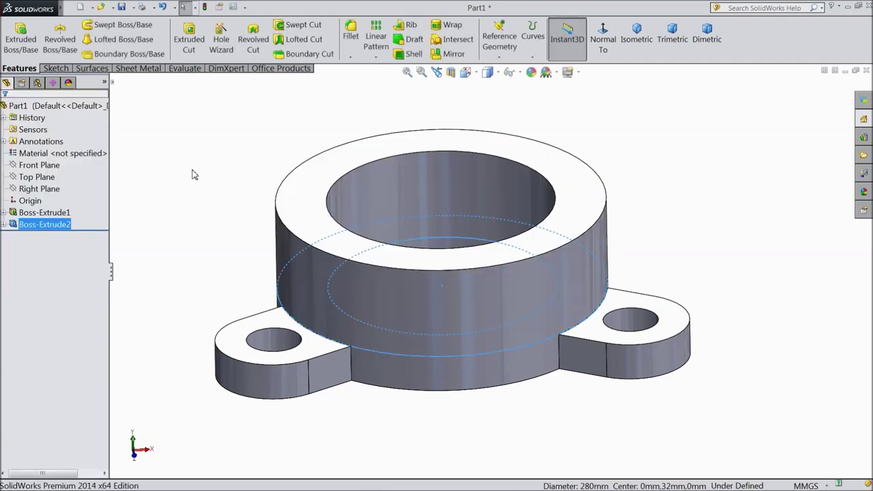
- Mirror the solid body across the cylinder's top ring face to add an upper lugged flange
scroll(198, 181, "down", 2)
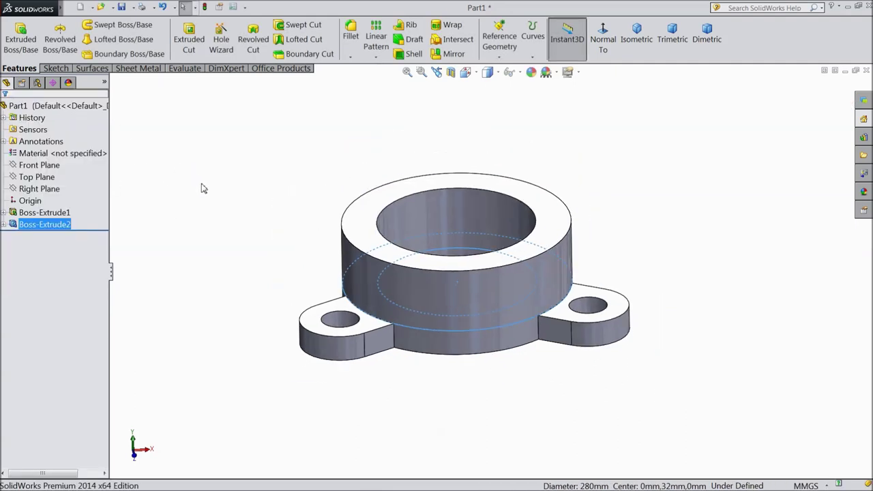
left_click(375, 208)
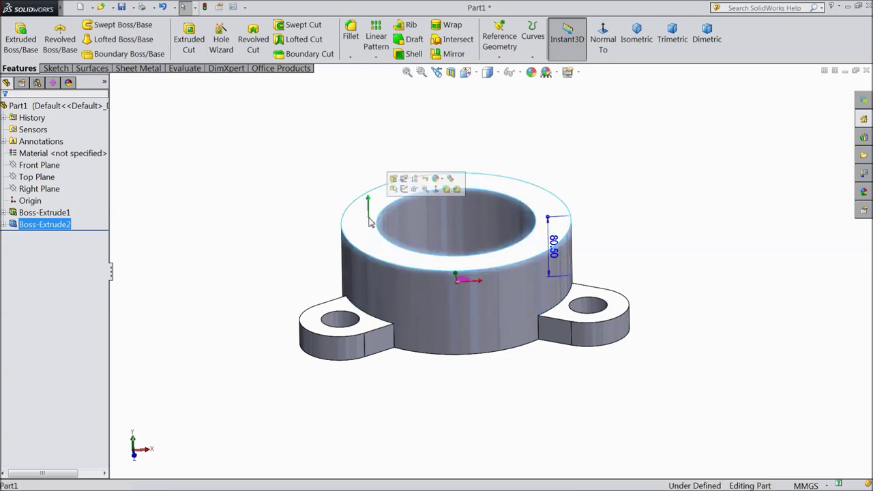
left_click(452, 54)
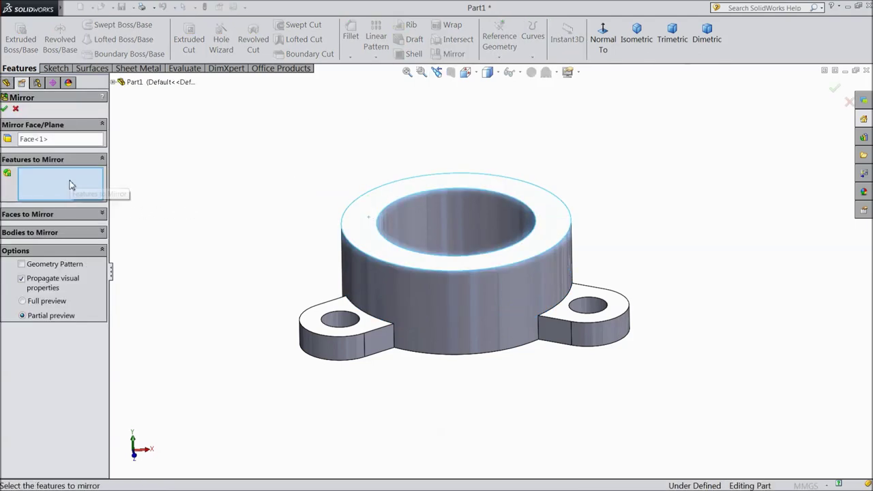
left_click(45, 233)
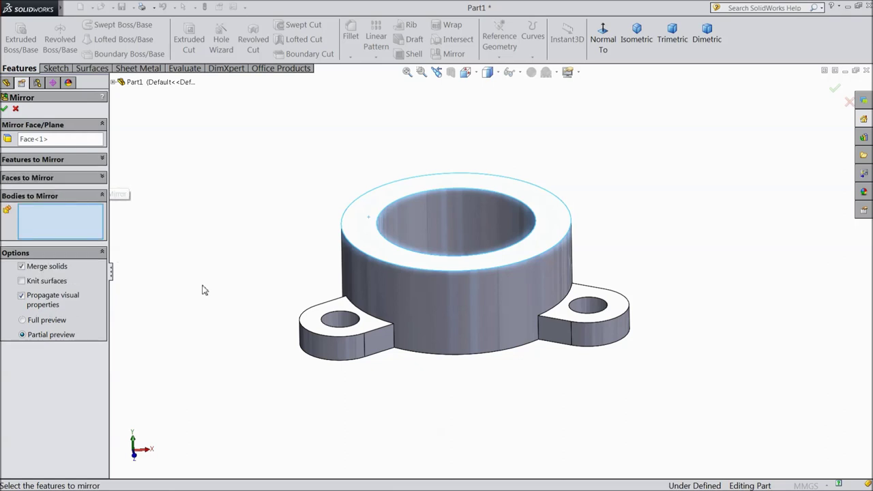
left_click(456, 313)
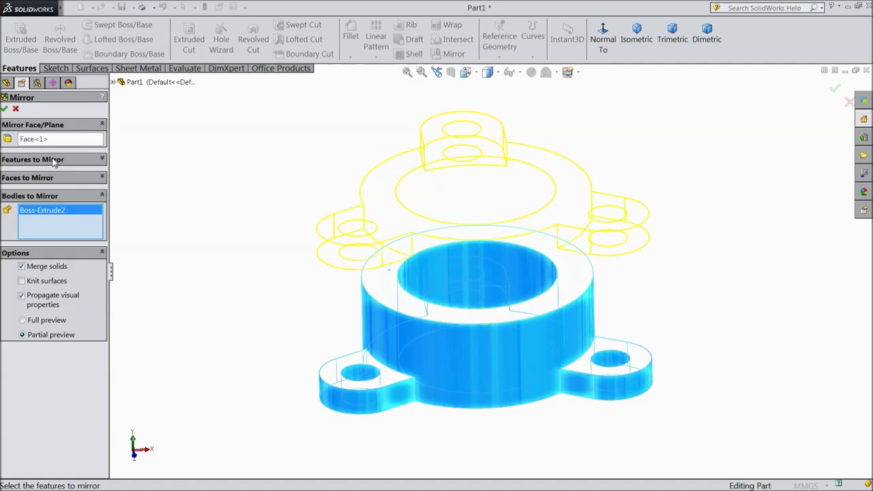
left_click(5, 109)
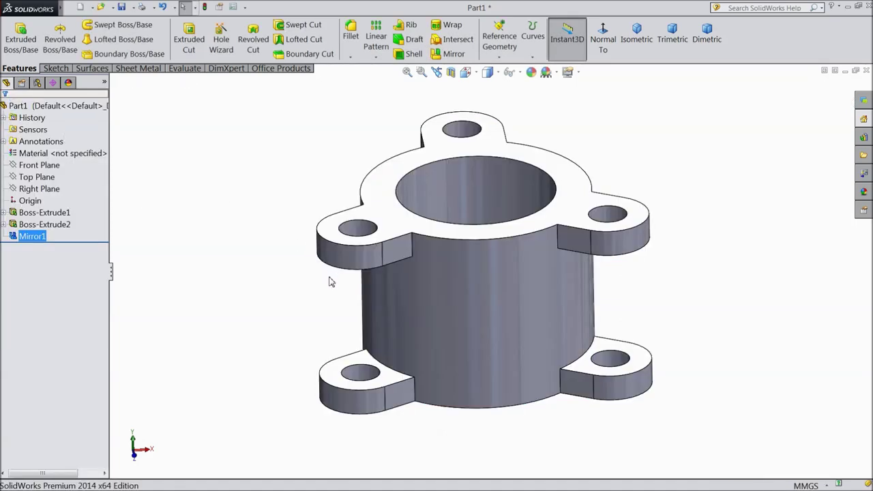
- Begin a new reference plane based on the Front Plane
mouse_move(307, 205)
middle_mouse_down()
mouse_move(280, 314)
mouse_move(289, 344)
mouse_move(324, 187)
mouse_move(316, 209)
middle_mouse_up()
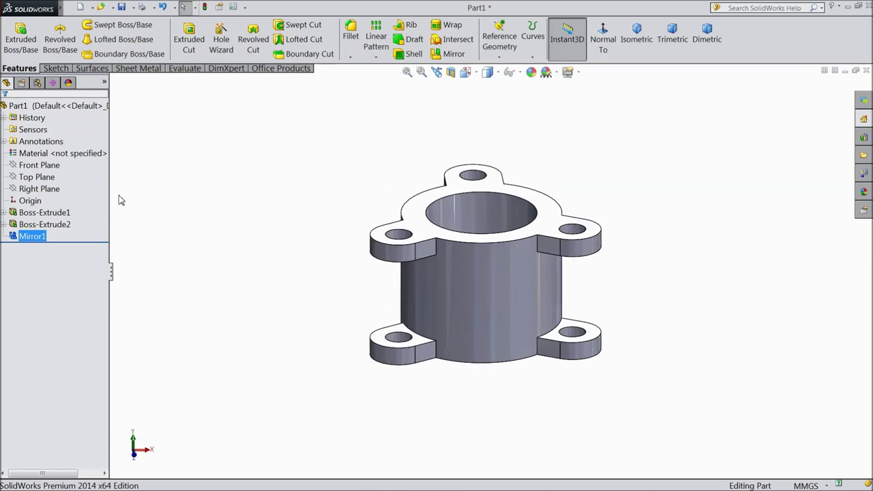
left_click(48, 166)
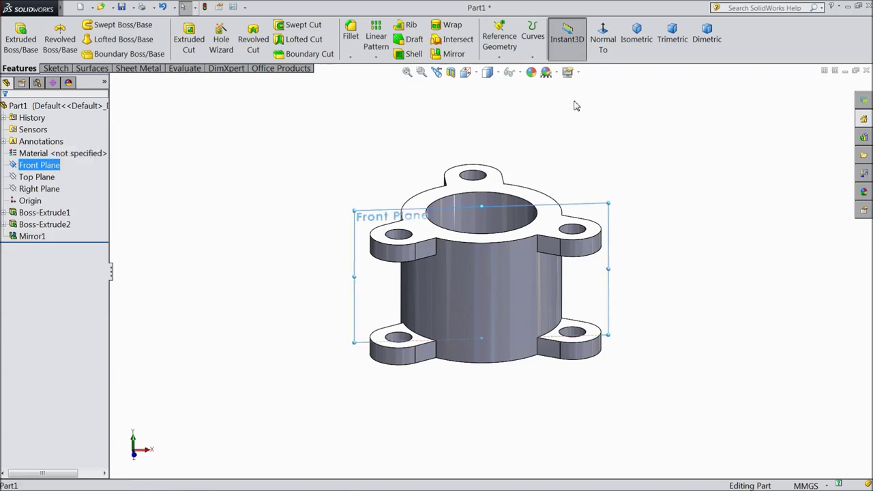
left_click(499, 49)
left_click(505, 69)
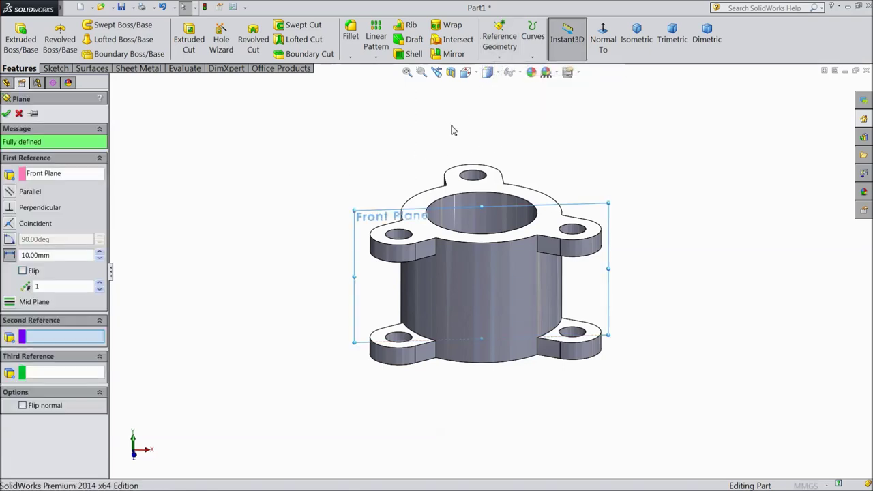
- Set Plane1's offset from the Front Plane to 160 mm and accept it
left_click_drag(57, 255, 18, 254)
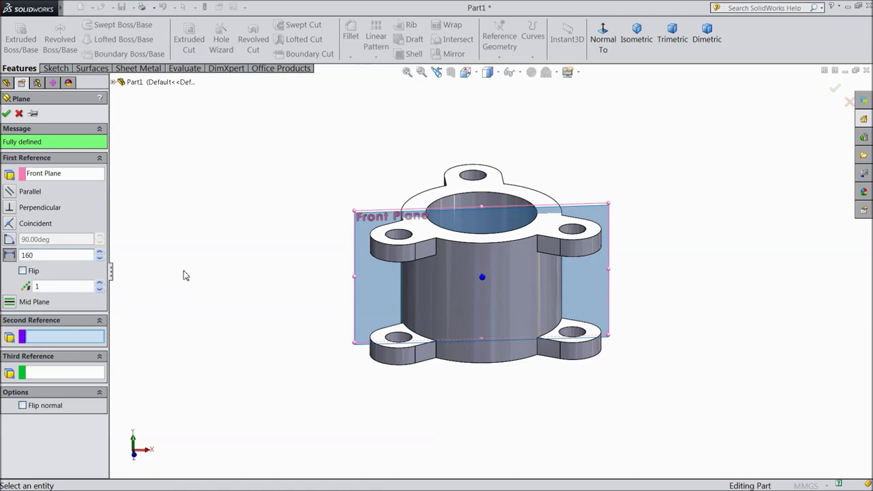
key("Return")
middle_click_drag(725, 187, 655, 253)
scroll(410, 272, "down", 3)
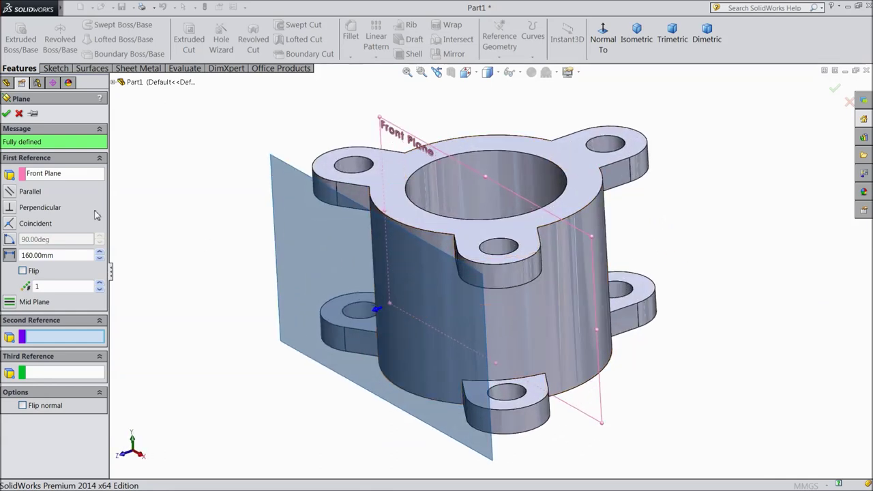
left_click(6, 114)
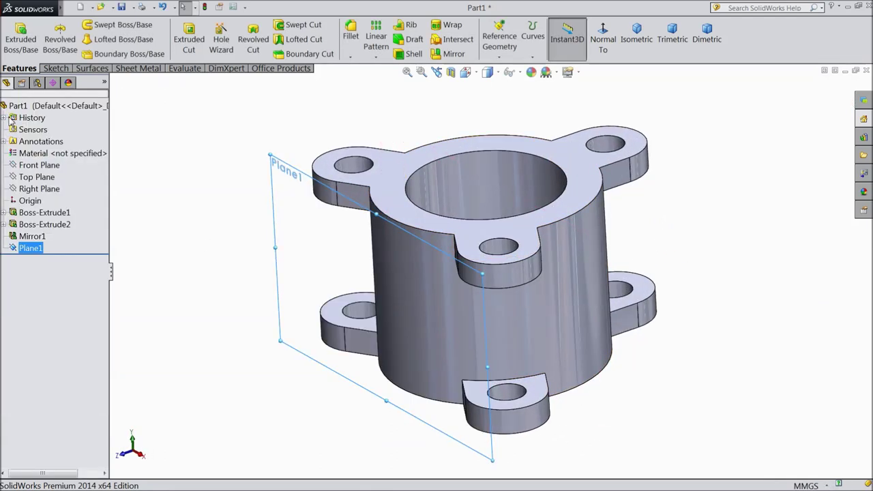
- Start Sketch3 on Plane1, view it face-on, and draw a vertical centerline top to bottom
left_click(304, 248)
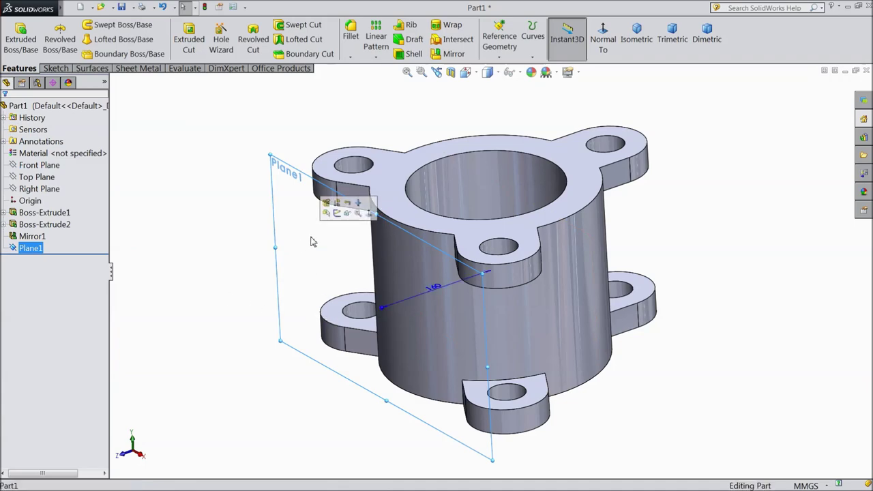
left_click(340, 219)
left_click(503, 44)
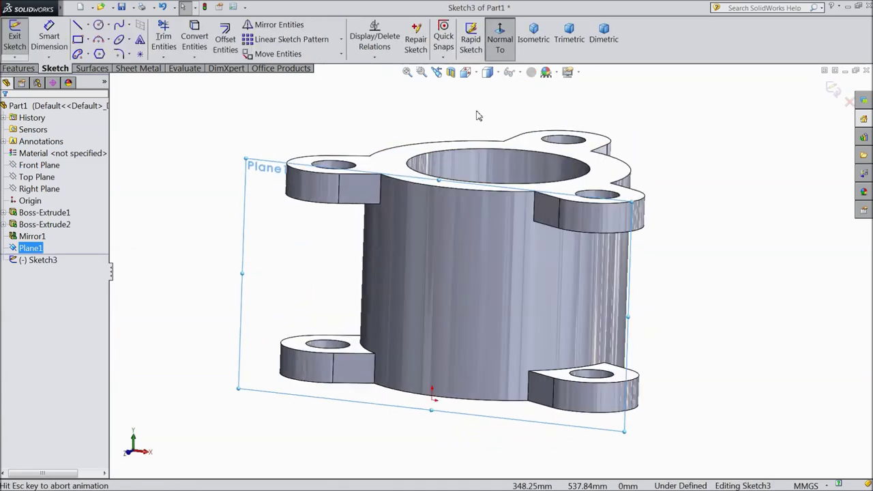
left_click(88, 25)
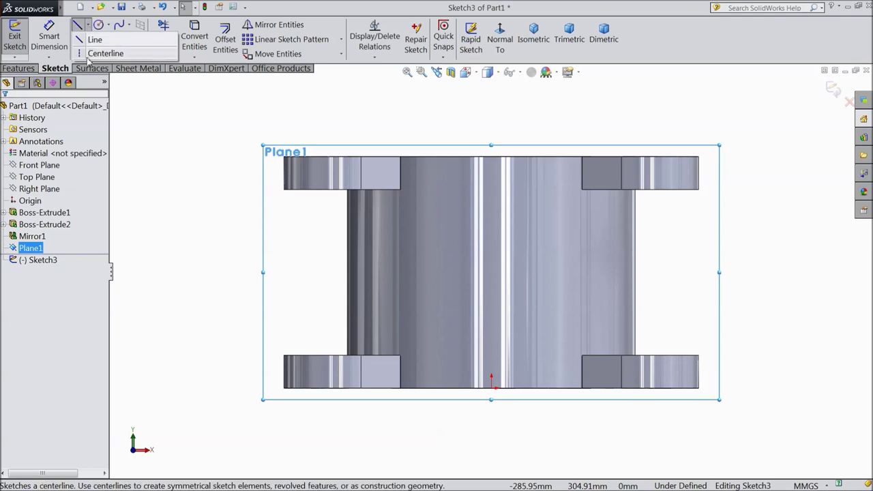
left_click(104, 53)
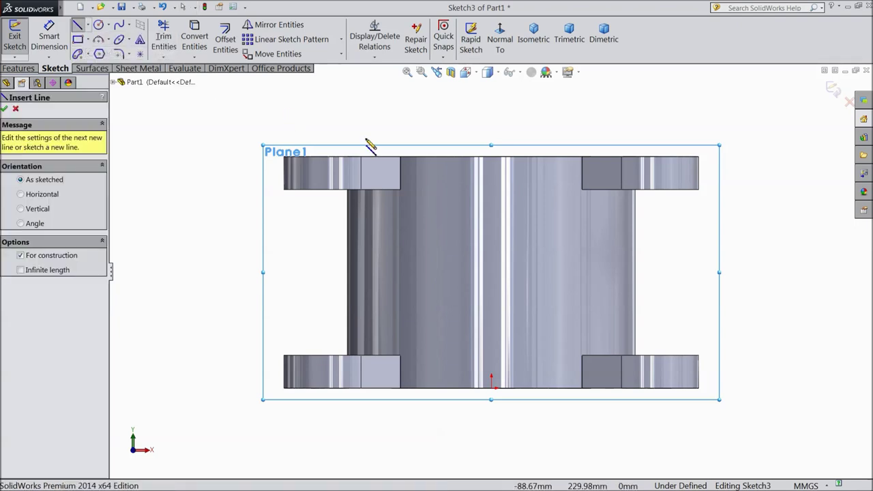
left_click(491, 157)
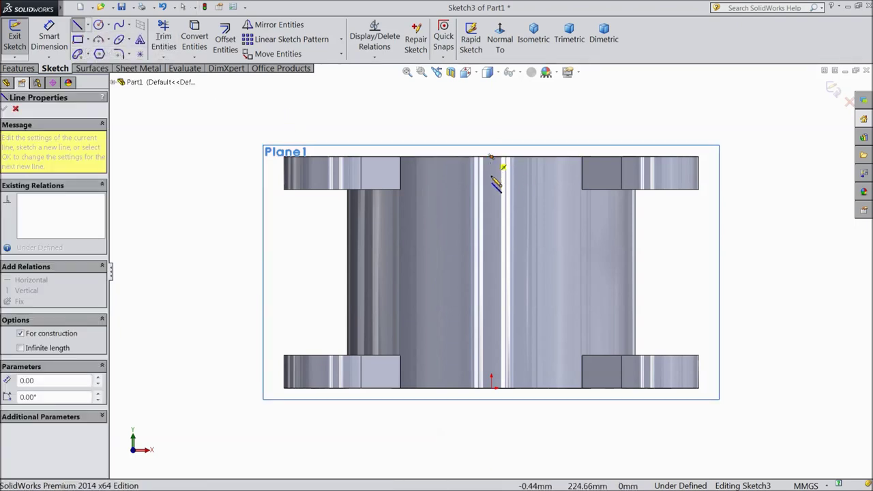
left_click(491, 387)
right_click(511, 400)
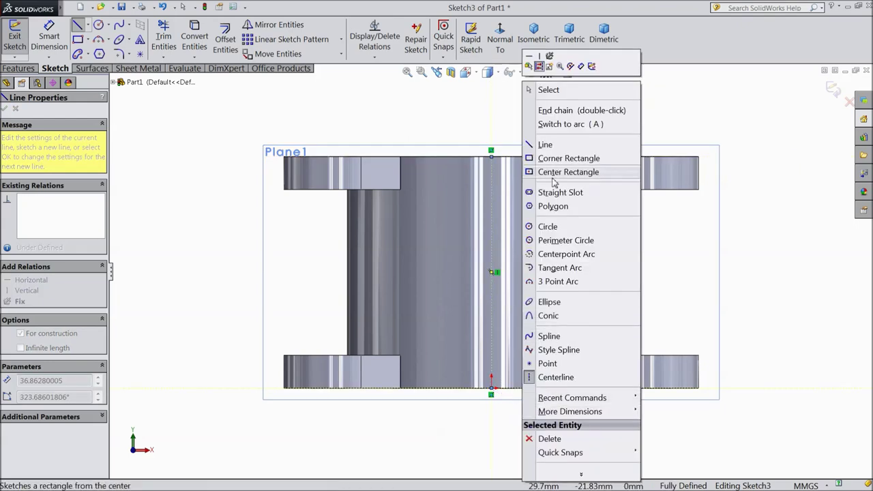
left_click(546, 90)
- Draw a circle centred on the centerline midpoint and dimension its diameter to 200
left_click(99, 25)
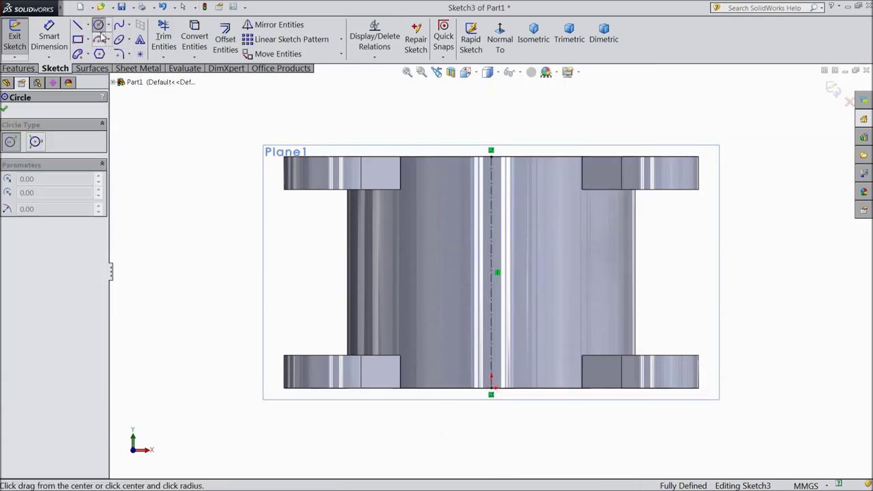
left_click(491, 272)
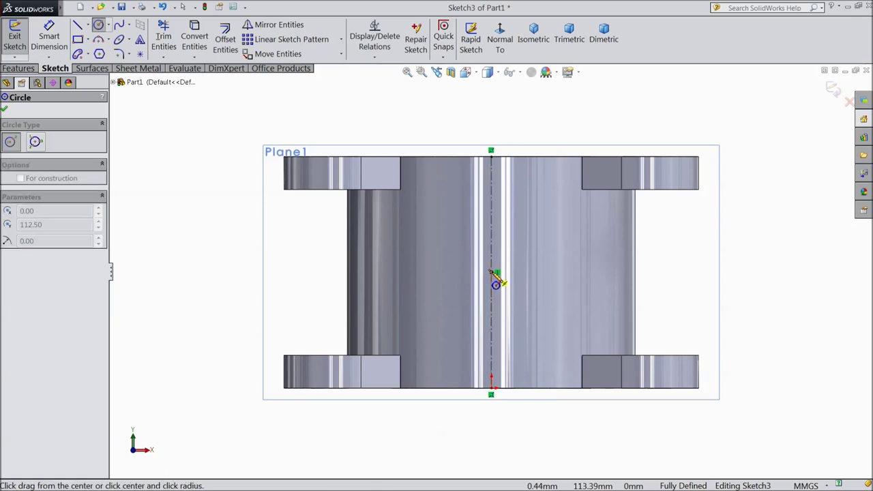
left_click(518, 339)
left_click(49, 38)
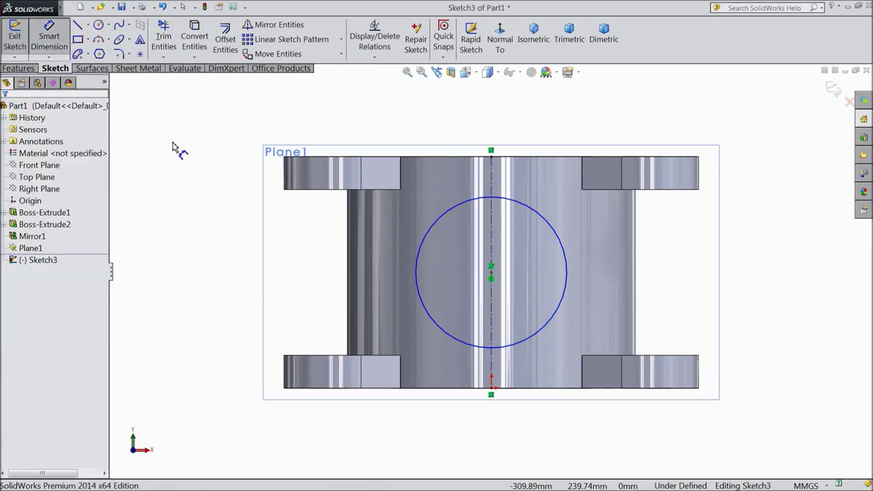
left_click(419, 283)
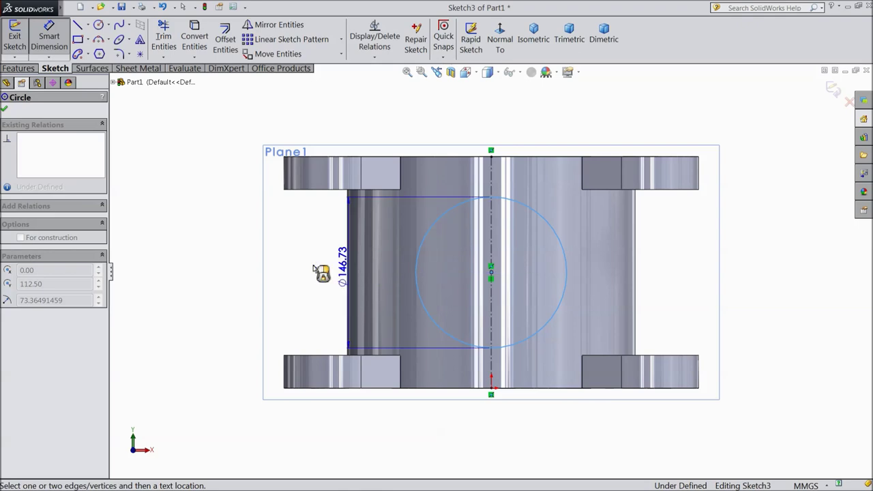
left_click(298, 266)
type("200")
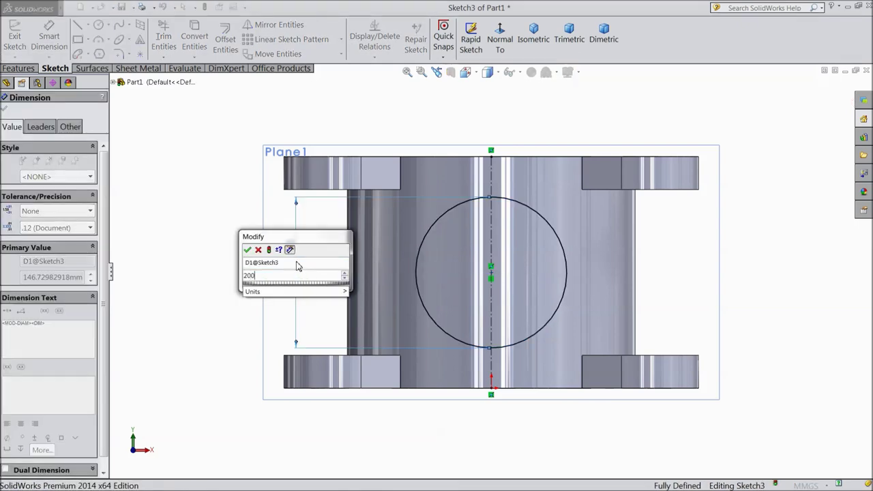
left_click(247, 249)
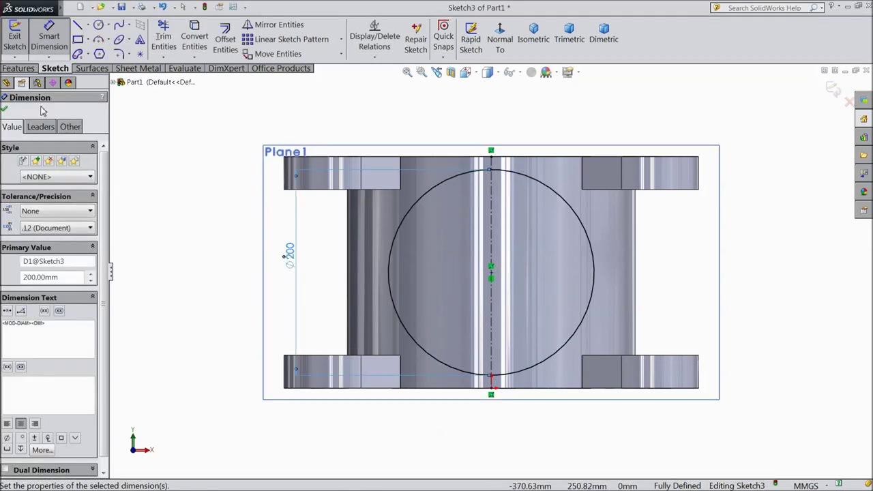
left_click(5, 107)
left_click(21, 69)
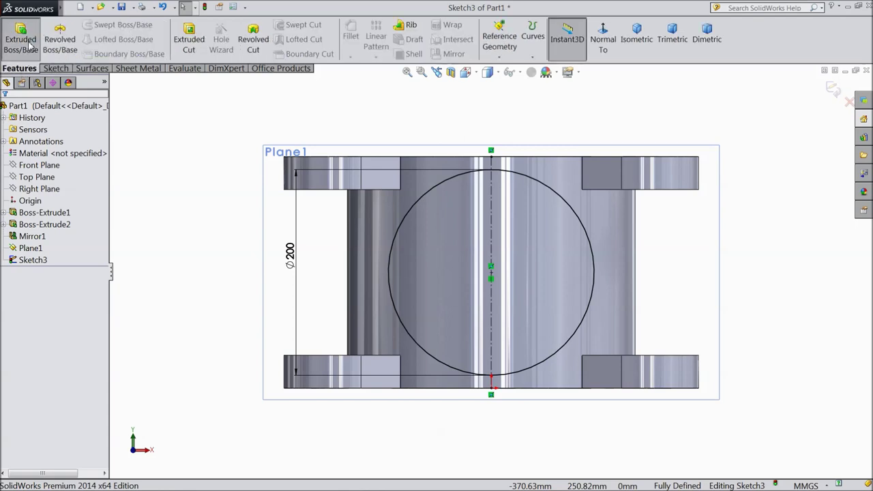
- Extrude the Ø200 circle from Plane1 Up To Surface, ending at the hub's outer cylindrical face
left_click(20, 39)
middle_click_drag(298, 118, 247, 171)
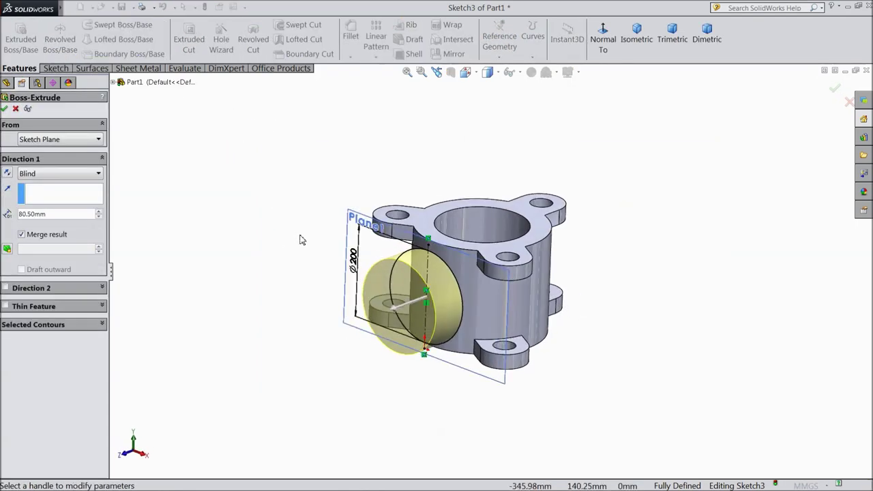
left_click(67, 176)
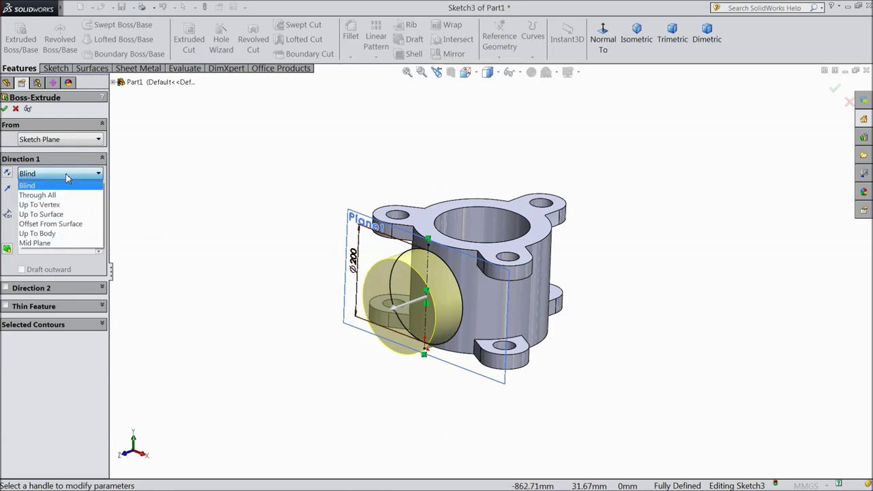
left_click(60, 215)
scroll(533, 315, "down", 3)
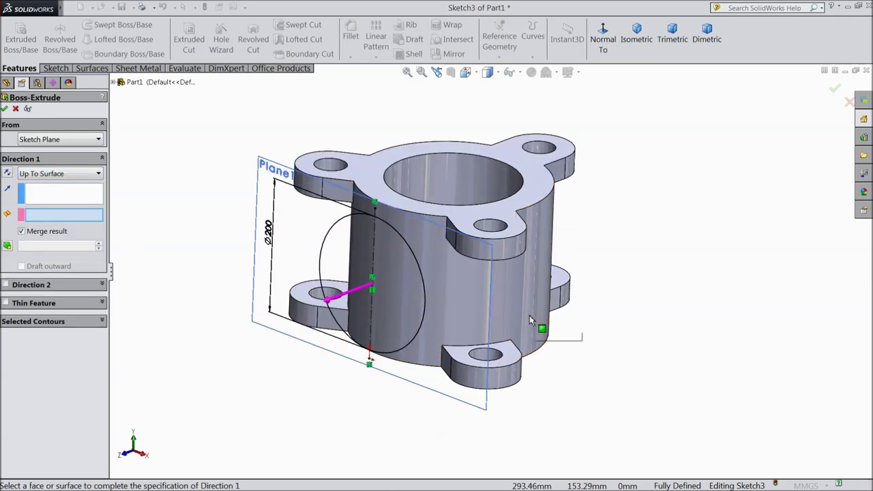
left_click(508, 289)
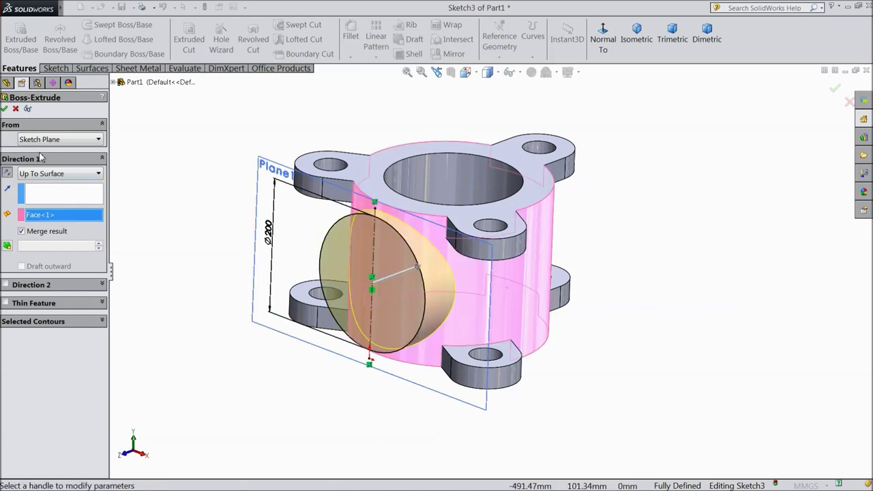
left_click(5, 109)
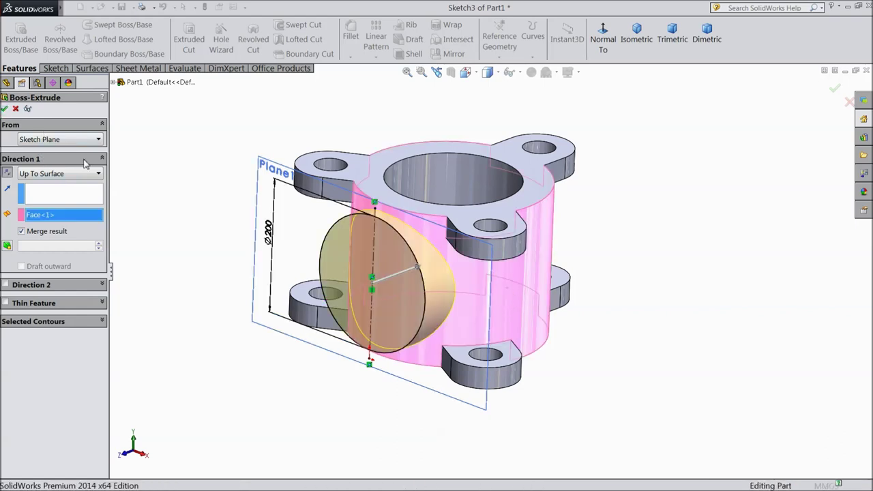
left_click(410, 296)
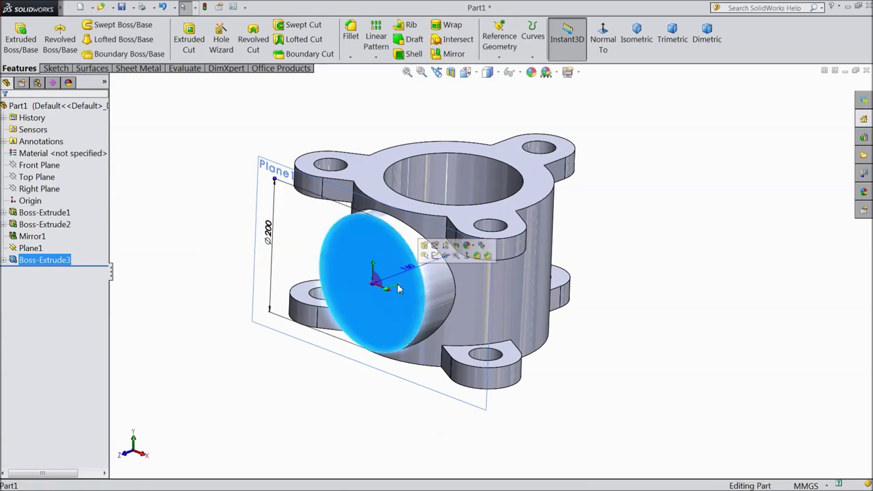
- Sketch a circle centred on the Ø200 boss end face and dimension it to Ø100
left_click(435, 257)
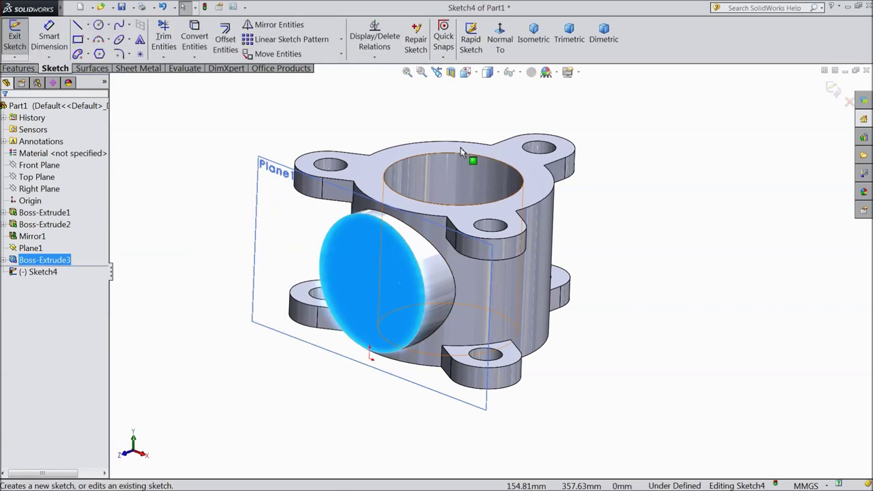
left_click(99, 25)
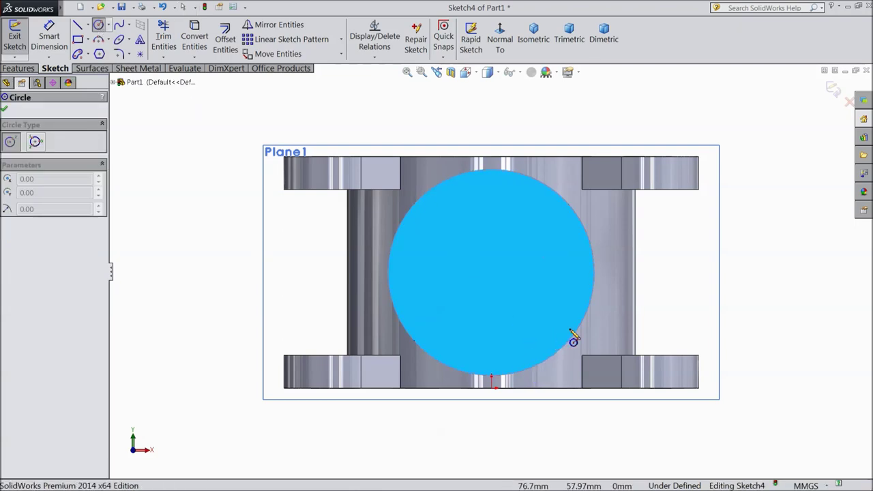
left_click(491, 272)
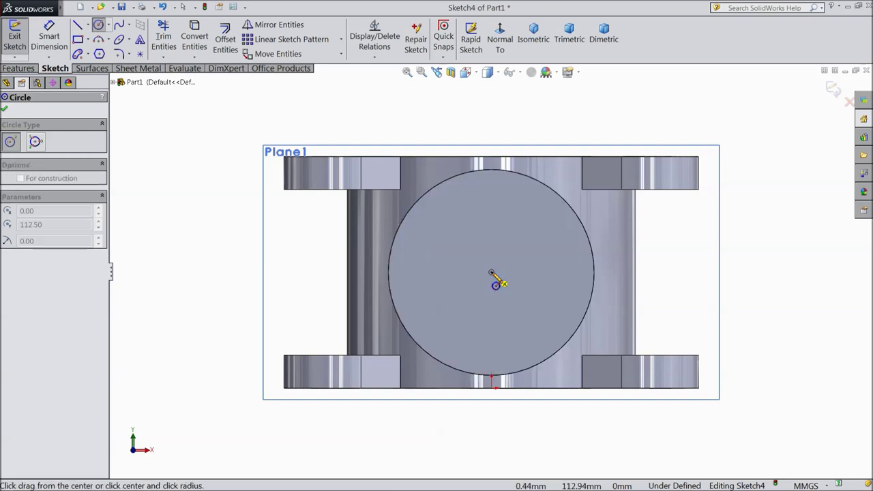
left_click(501, 327)
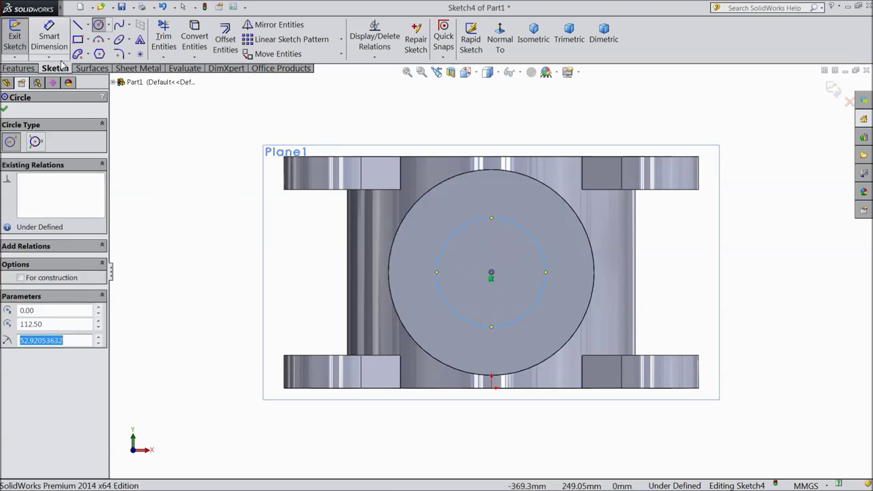
left_click(49, 41)
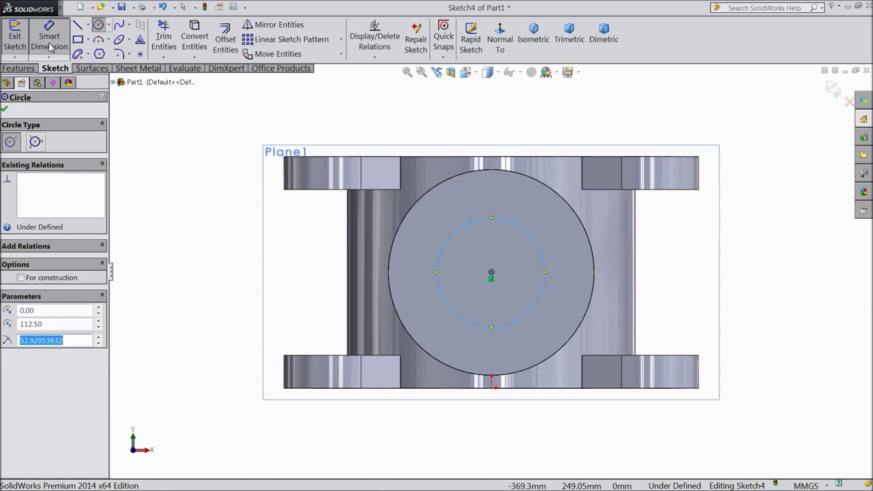
left_click(438, 278)
left_click(304, 266)
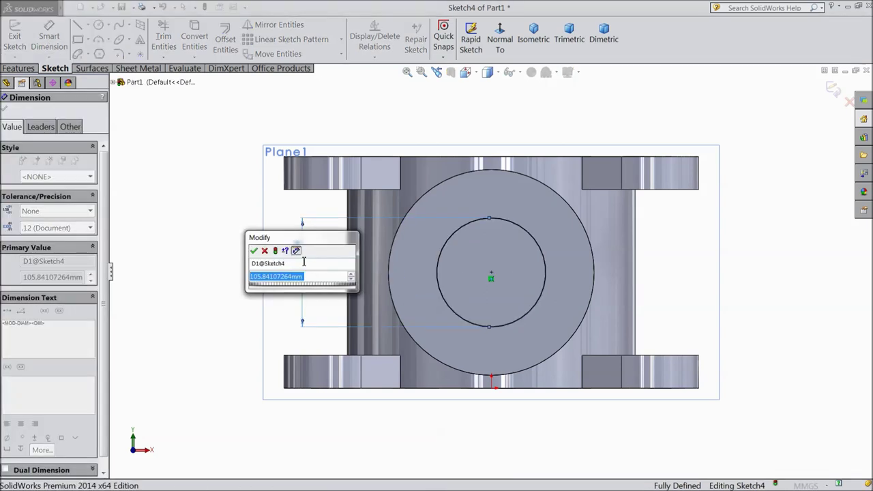
type("100")
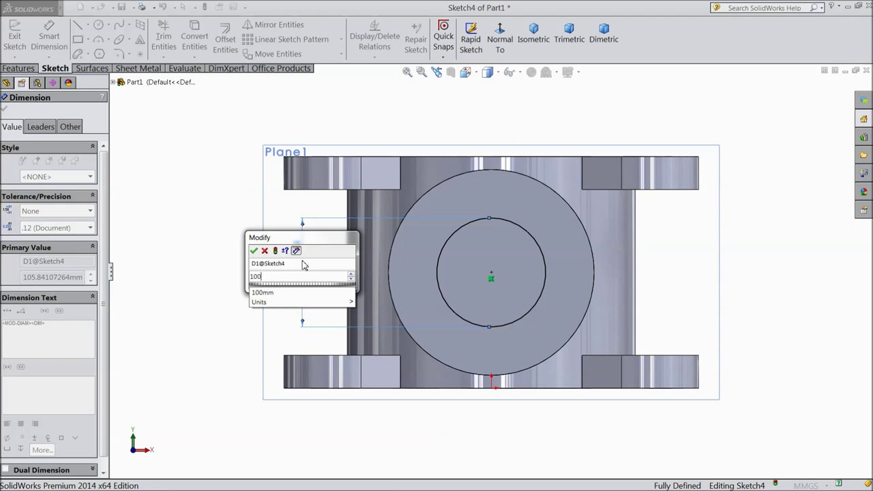
left_click(253, 250)
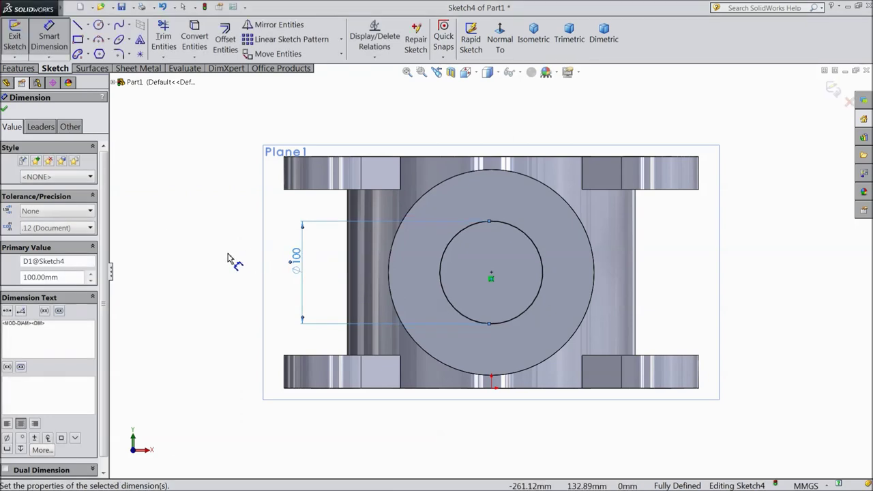
left_click(5, 110)
left_click(19, 68)
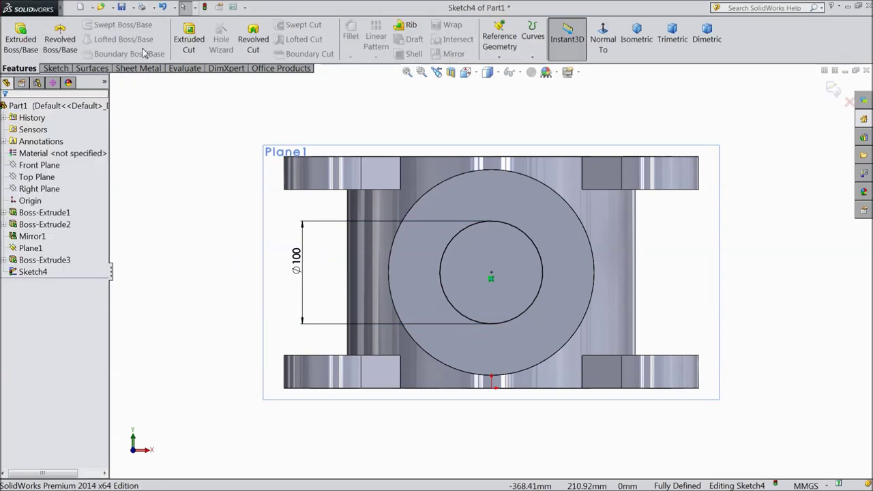
- Cut the Ø100 circle 22.5 mm deep Blind into the boss face as Cut-Extrude1
left_click(189, 42)
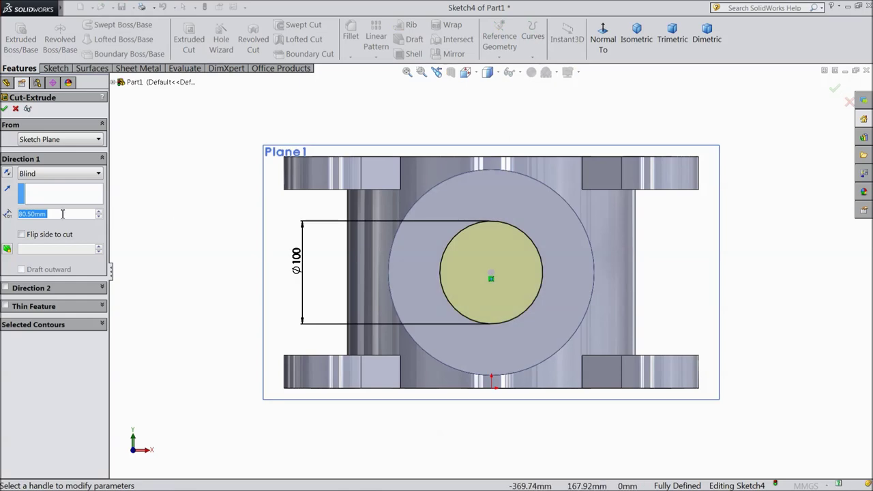
type("22.5")
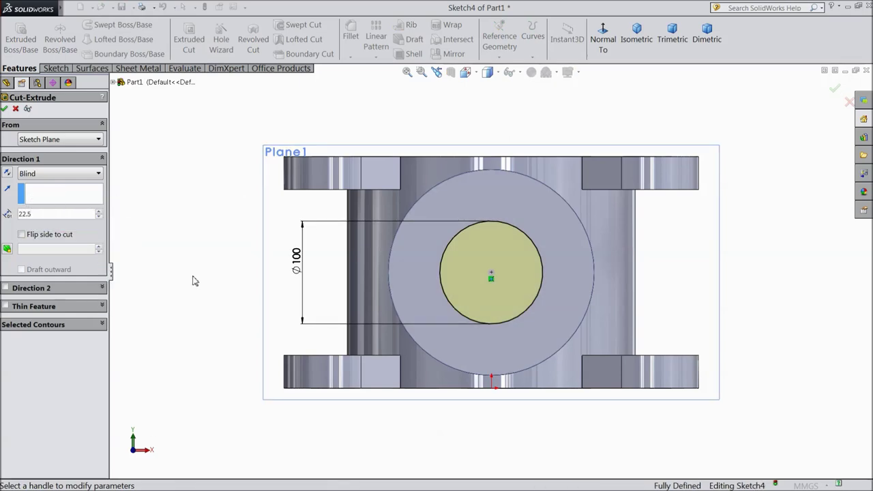
key("Return")
middle_click_drag(237, 247, 216, 249)
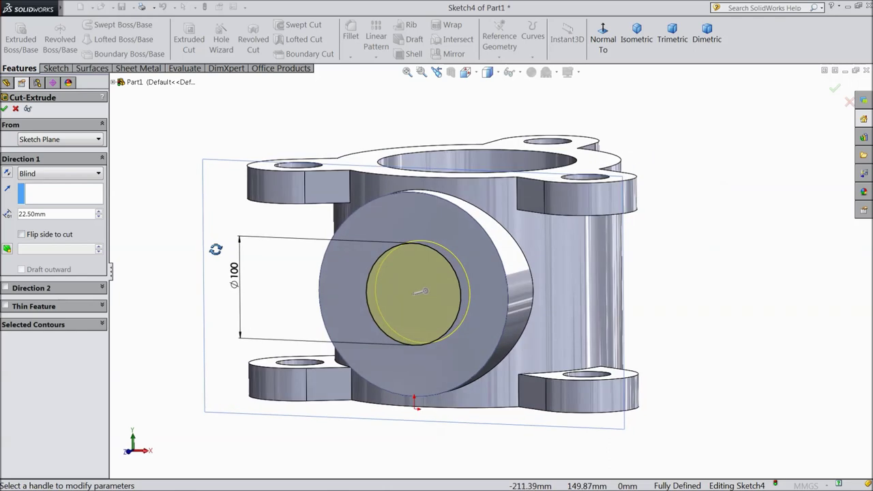
left_click(5, 110)
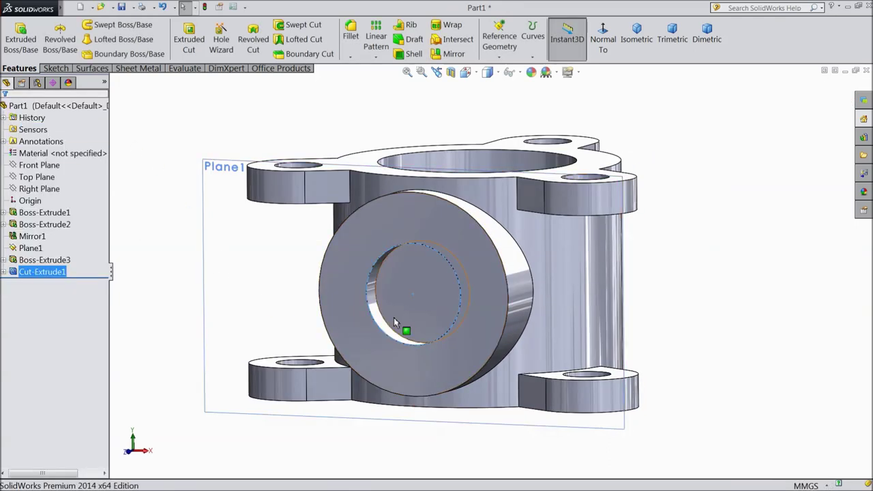
- Start Sketch5 on the hole floor, view it face-on, and draw a centred circle
left_click(410, 314)
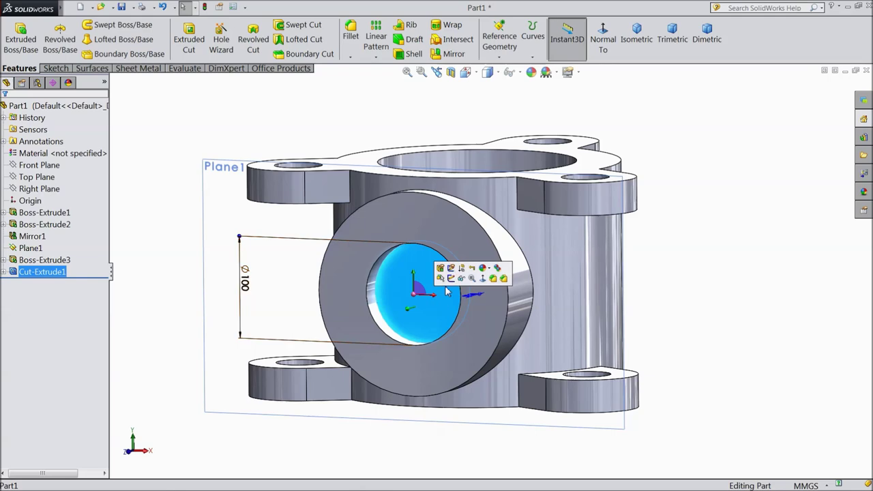
left_click(451, 279)
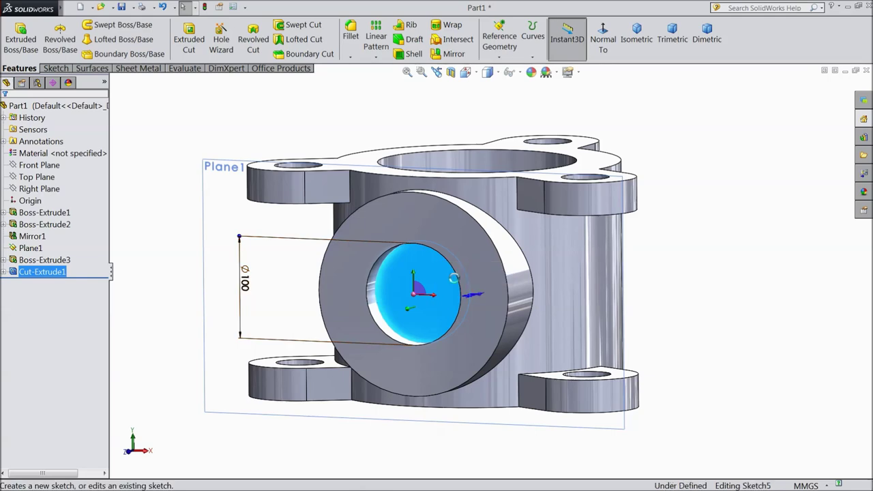
left_click(500, 39)
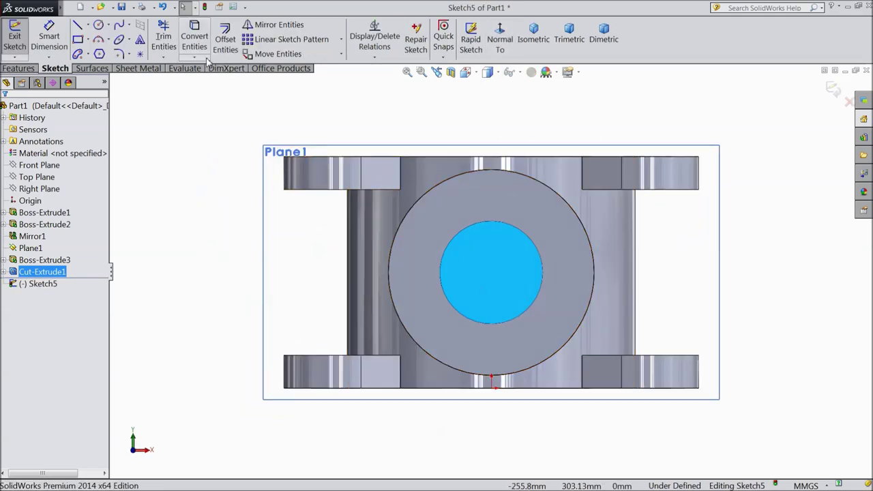
left_click(98, 25)
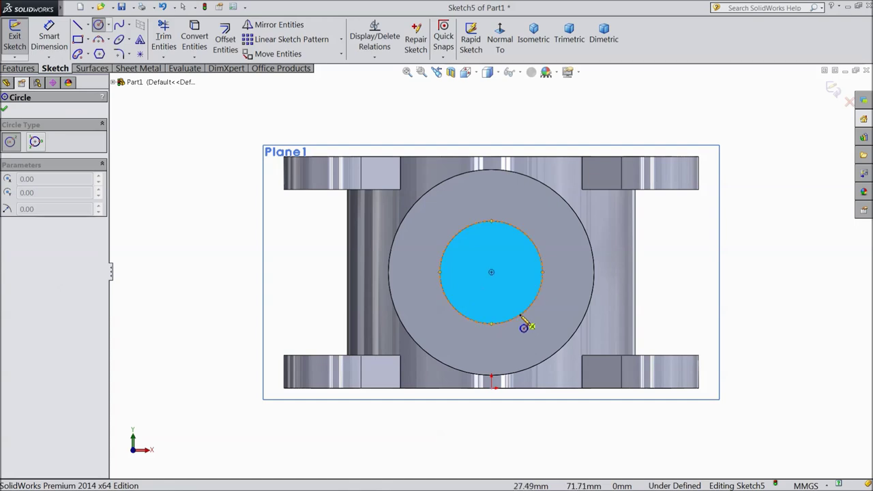
left_click(492, 273)
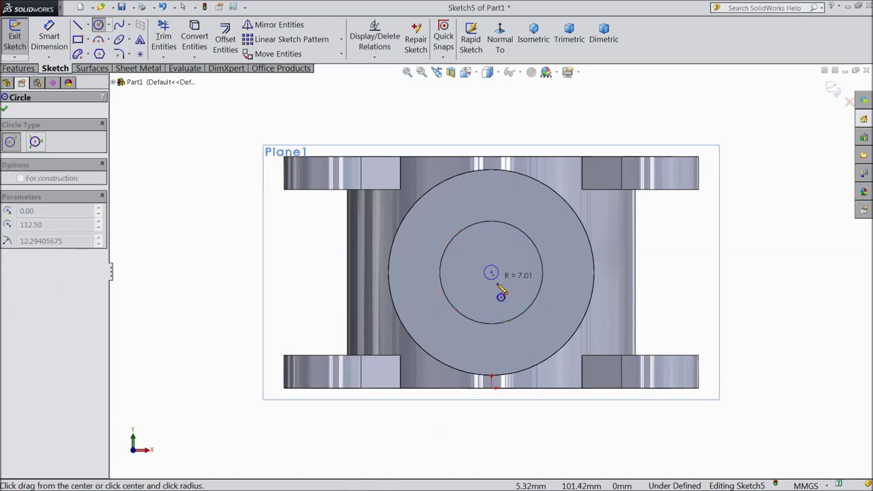
left_click(506, 302)
- Dimension the new circle's diameter to 56.2
left_click(57, 42)
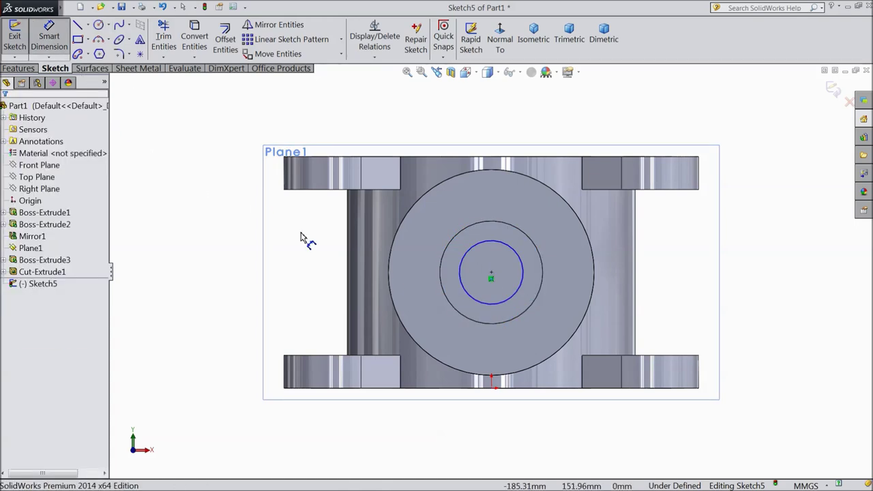
left_click(462, 280)
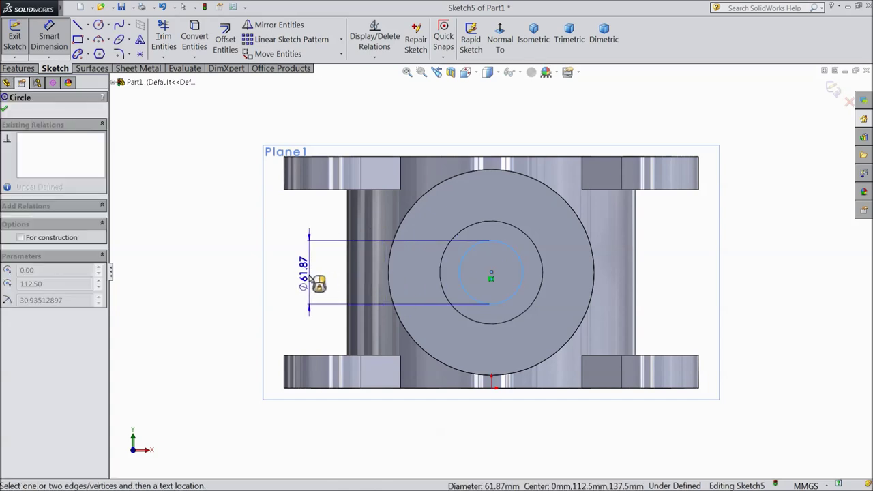
left_click(313, 279)
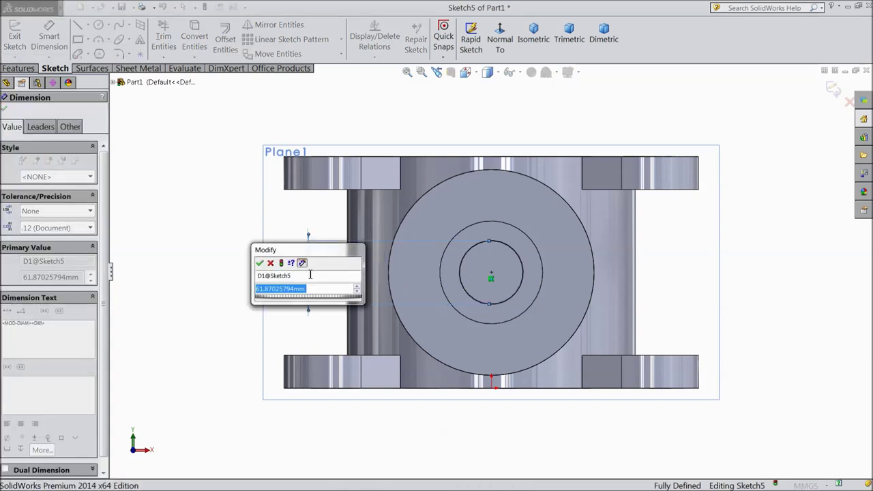
type("56.2")
left_click(260, 264)
left_click(6, 108)
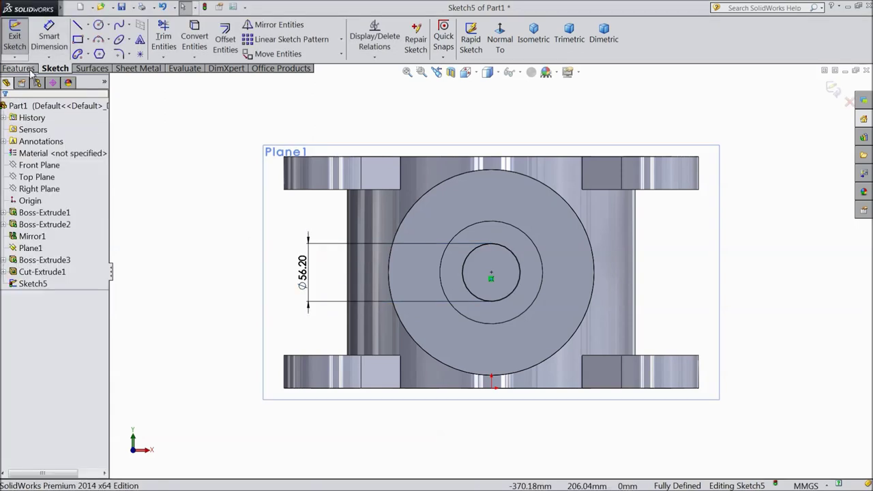
left_click(19, 68)
left_click(189, 42)
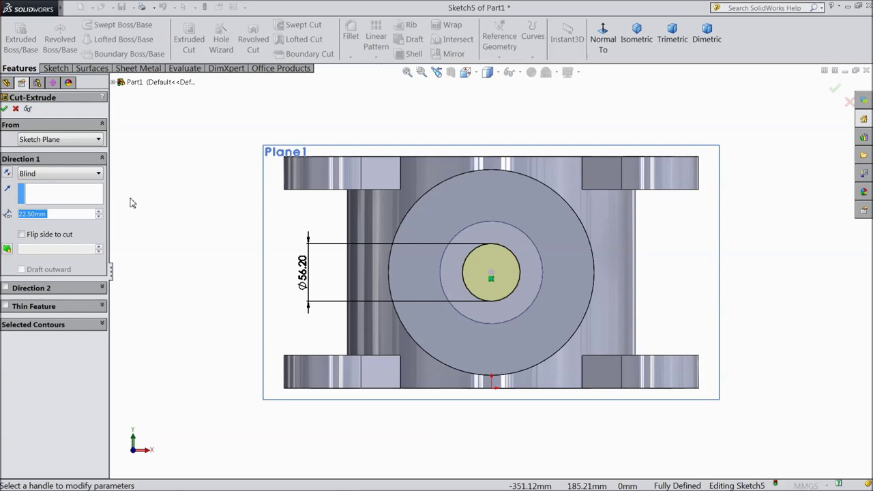
- Drag the cut depth to 104.50 mm and confirm the Ø56.20 hole as Cut-Extrude2
middle_click_drag(513, 152, 455, 226)
scroll(437, 259, "down", 2)
left_click(407, 315)
left_click_drag(422, 328, 477, 286)
middle_click_drag(659, 218, 731, 143)
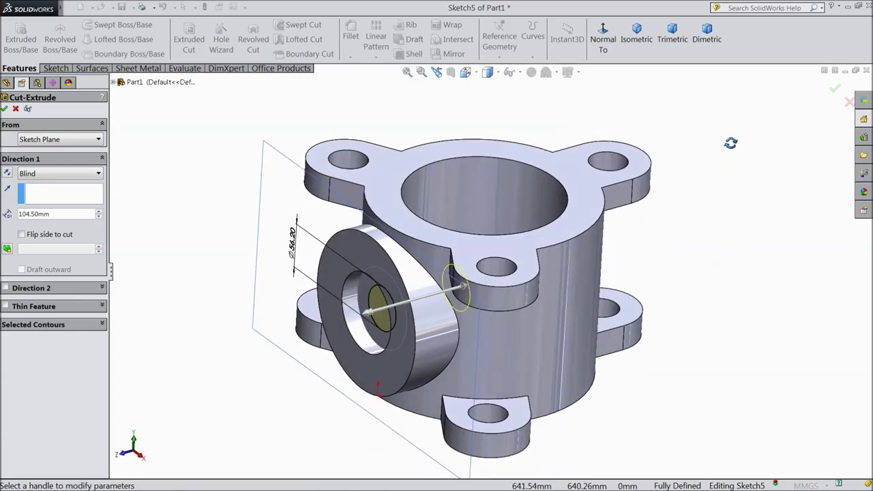
left_click(4, 109)
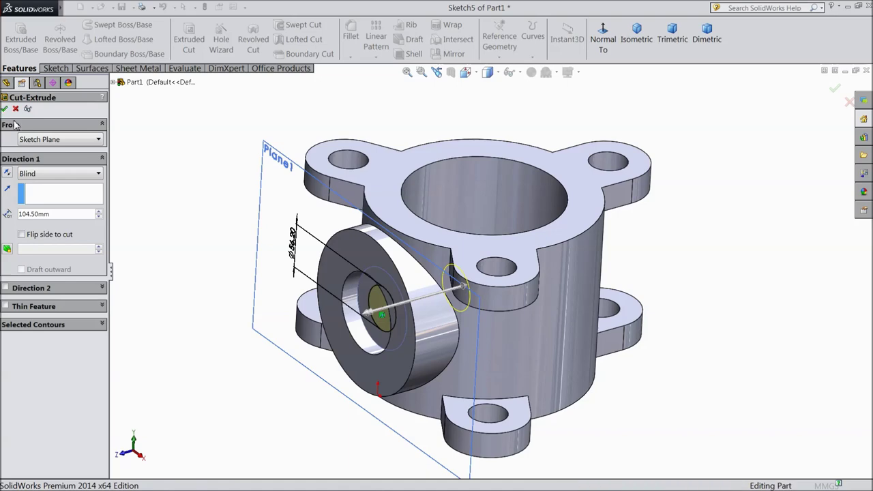
middle_click_drag(191, 278, 437, 286)
left_click(456, 280)
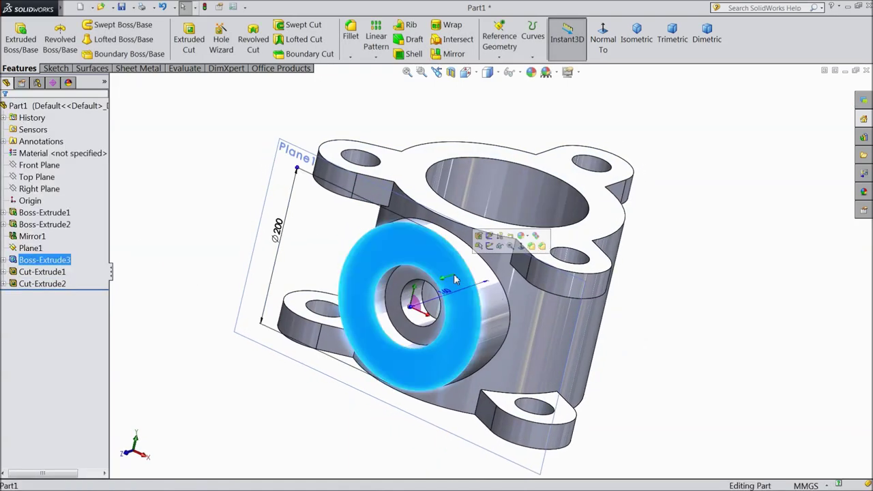
- Sketch a Ø150 construction circle on the boss front face, centred on the hole
left_click(492, 247)
left_click(500, 39)
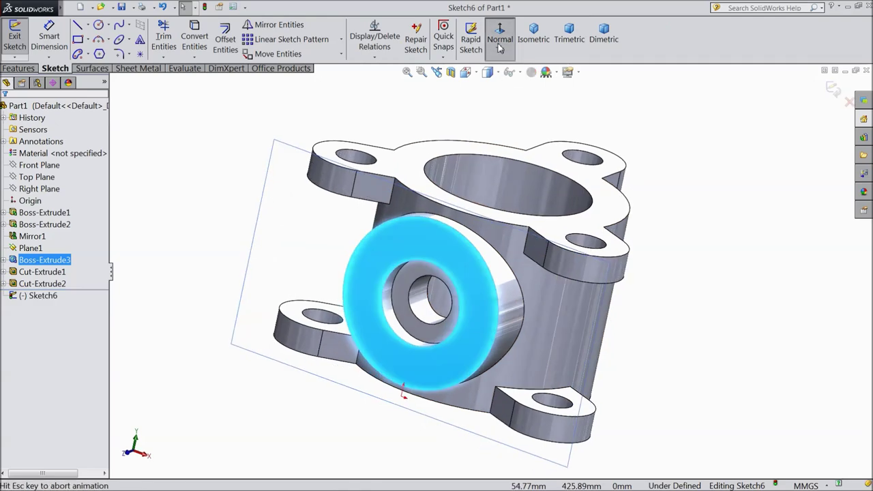
left_click(99, 25)
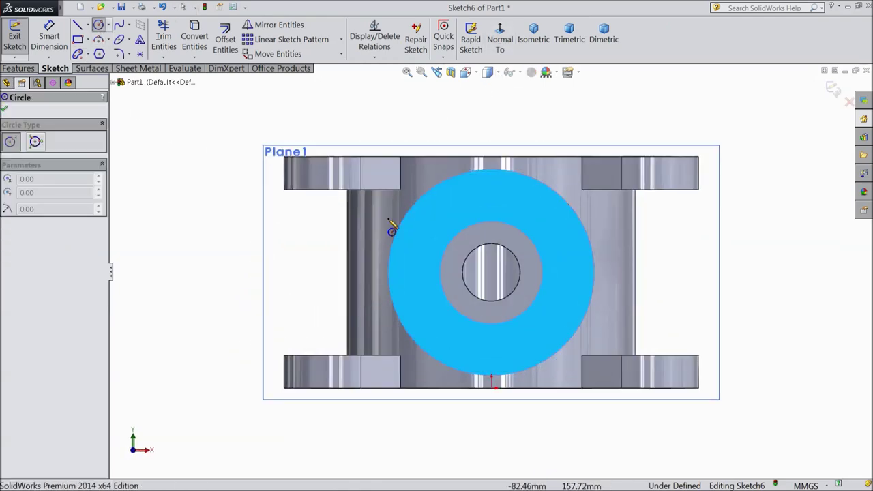
left_click(492, 272)
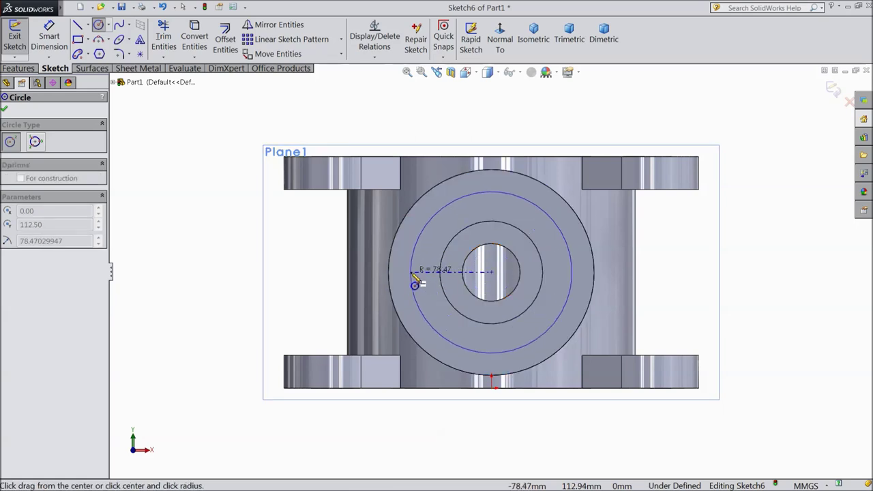
left_click(410, 281)
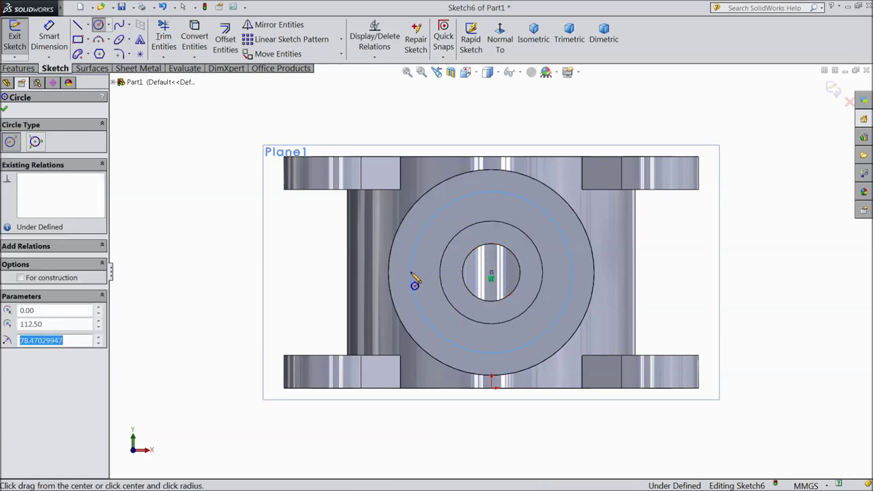
left_click(21, 279)
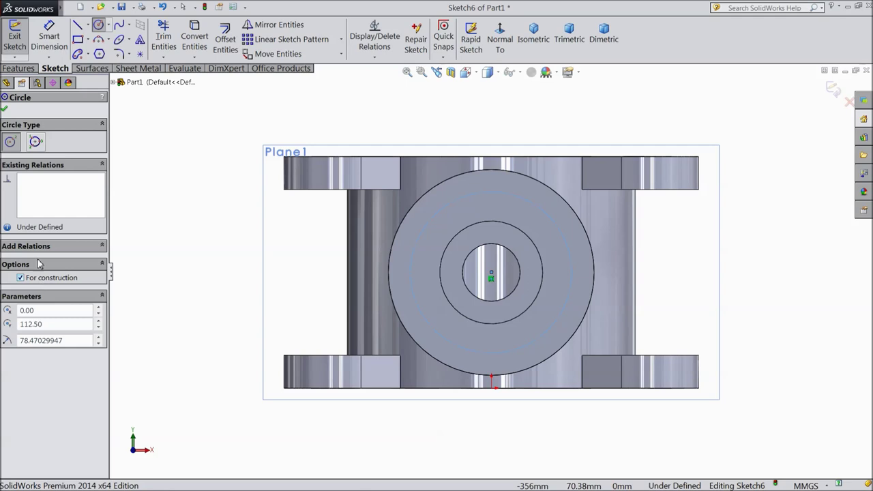
left_click(4, 110)
left_click(49, 39)
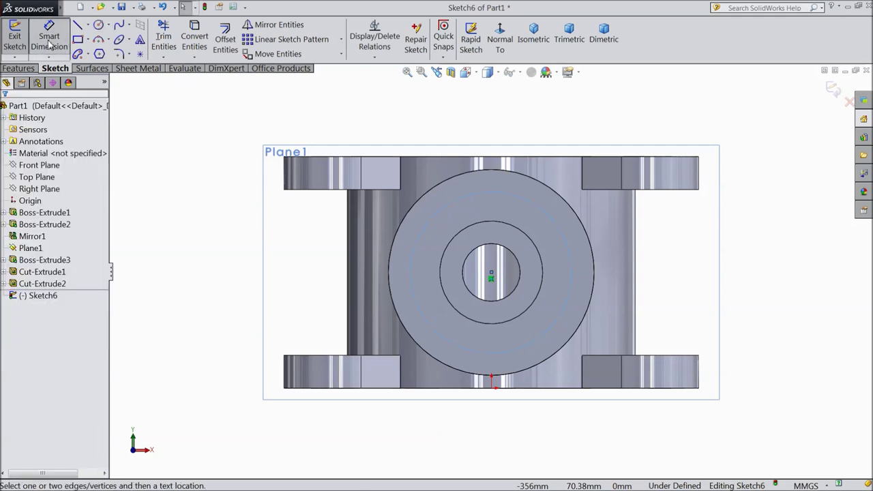
left_click(413, 290)
left_click(295, 274)
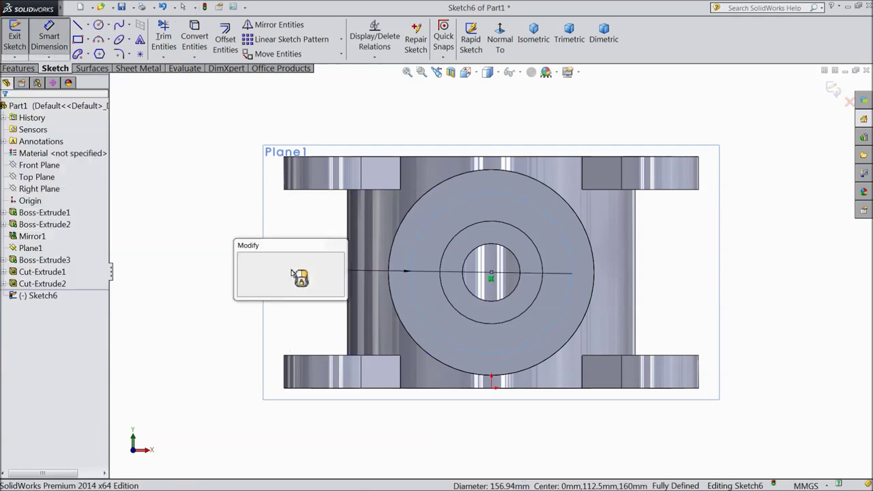
type("150")
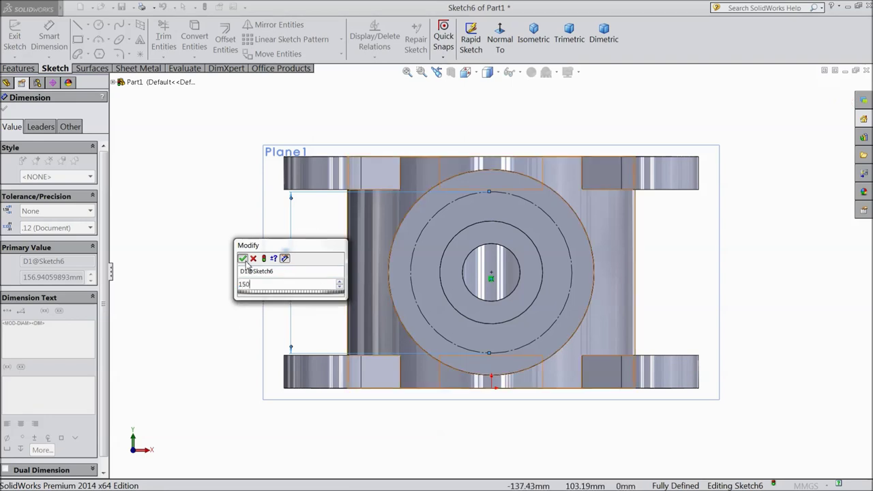
key("Return")
- Draw a small circle at the construction circle's top and dimension it ⌀20
left_click(99, 26)
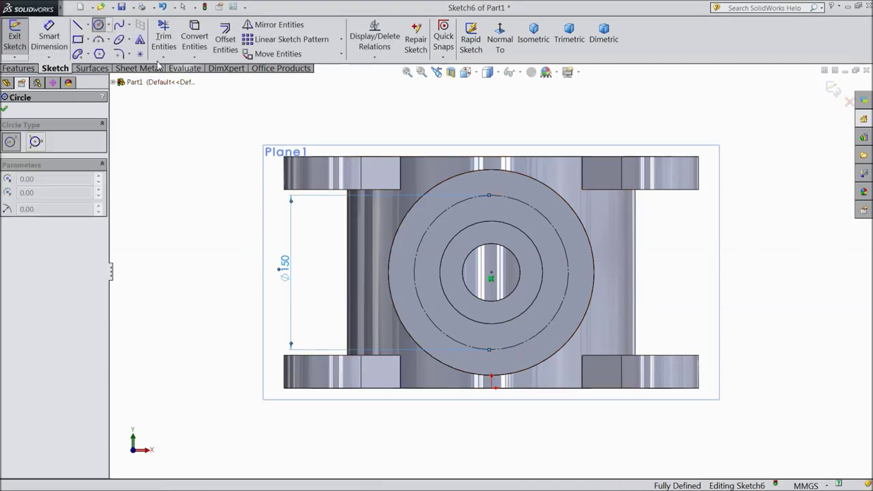
left_click(491, 196)
left_click(504, 208)
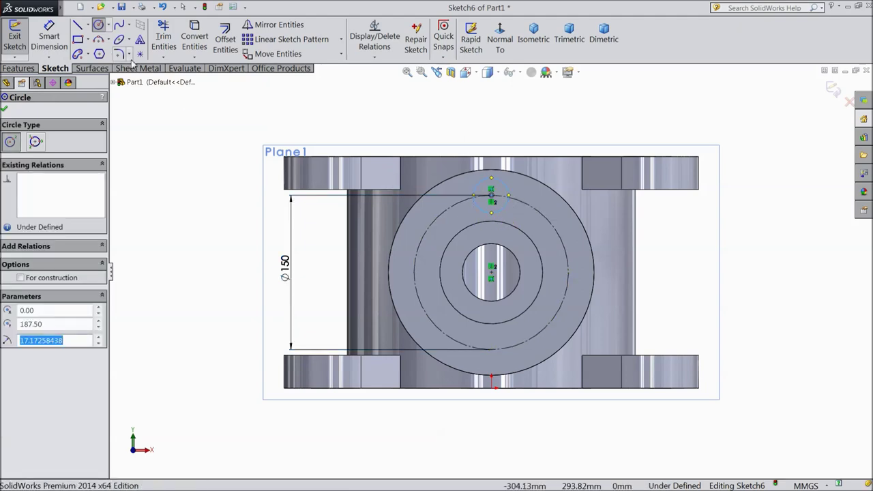
left_click(49, 37)
left_click(506, 189)
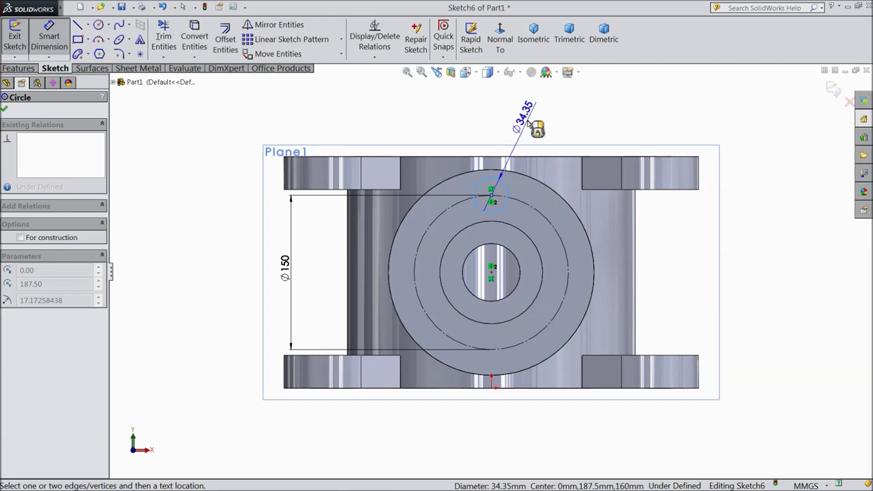
left_click(524, 131)
type("20")
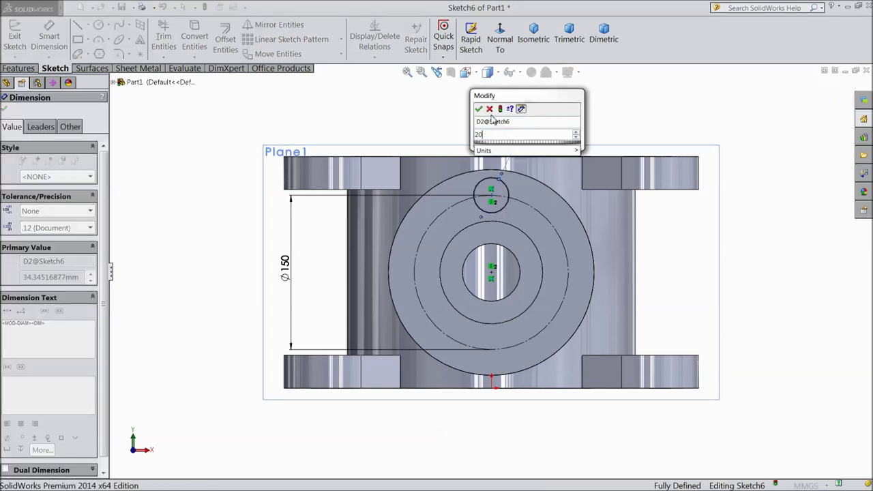
left_click(479, 109)
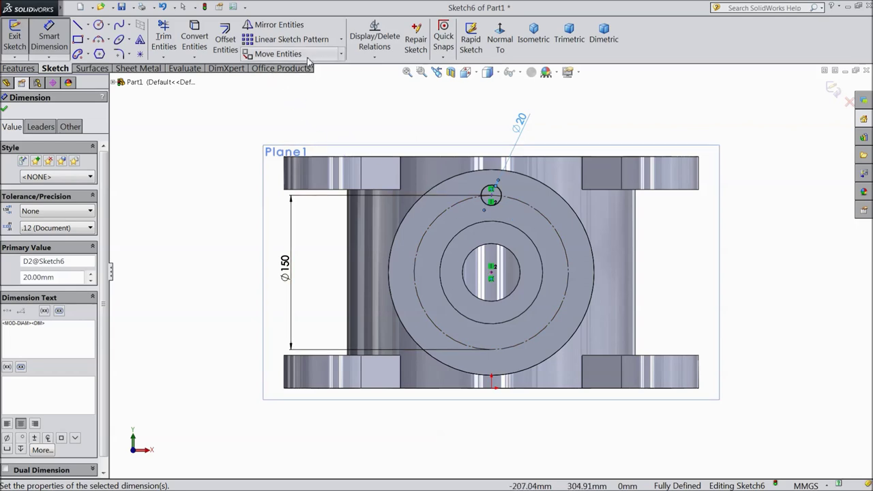
left_click(342, 40)
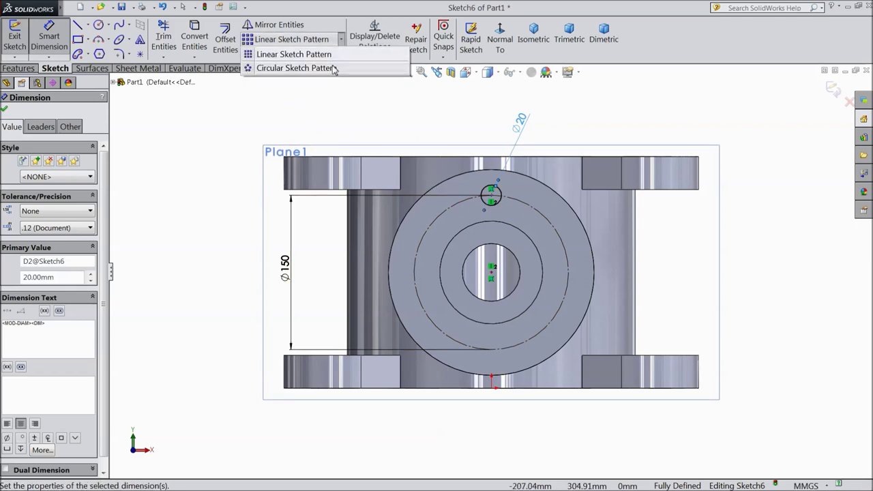
- Circular-pattern the ⌀20 circle into 3 instances around the hub's centre point
left_click(335, 68)
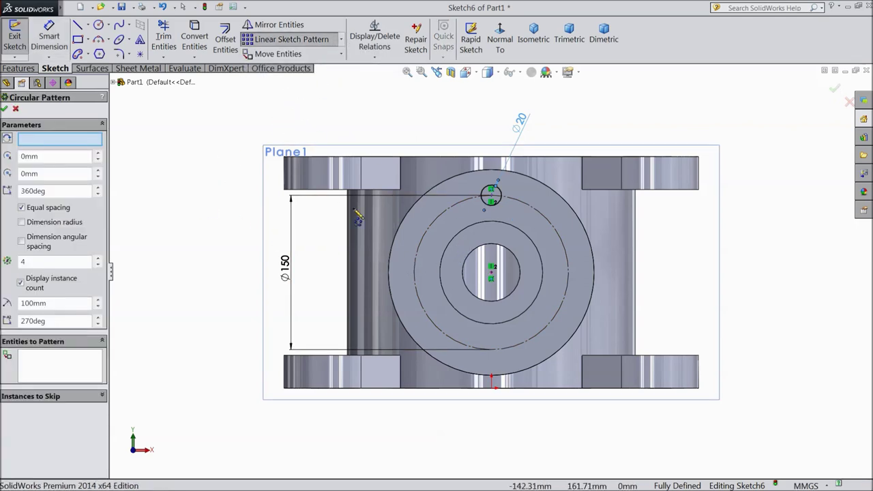
left_click(83, 370)
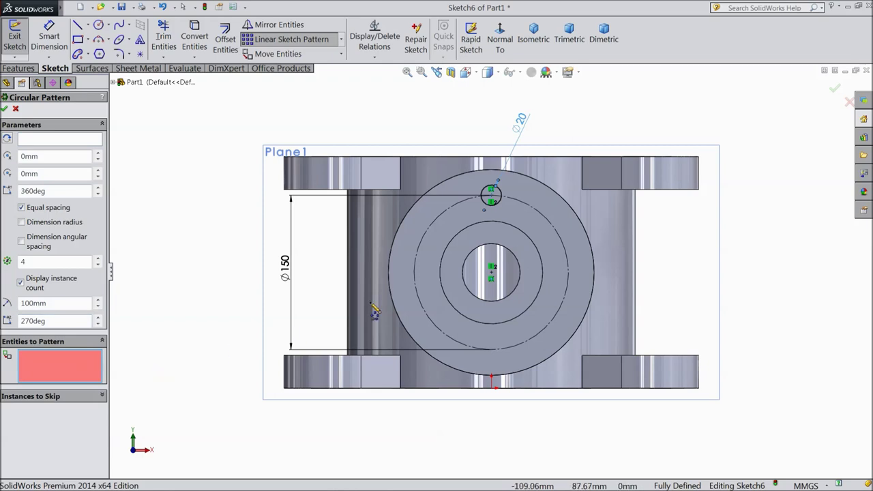
left_click(499, 203)
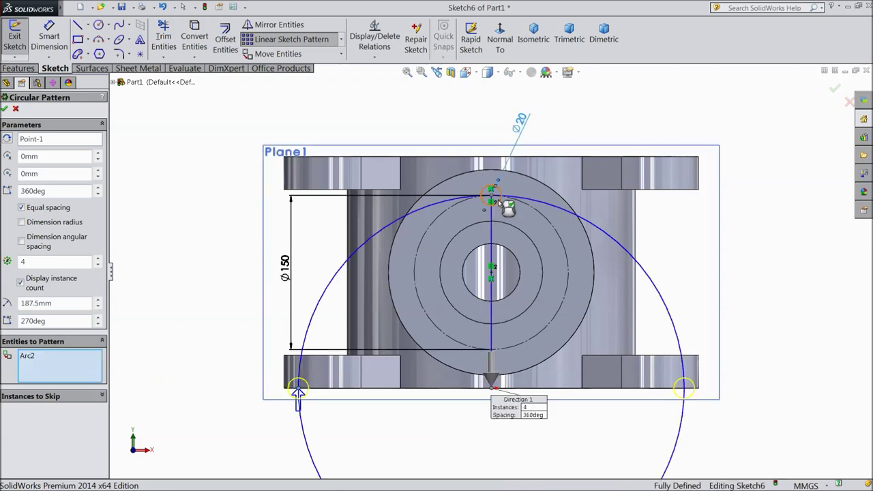
left_click(51, 140)
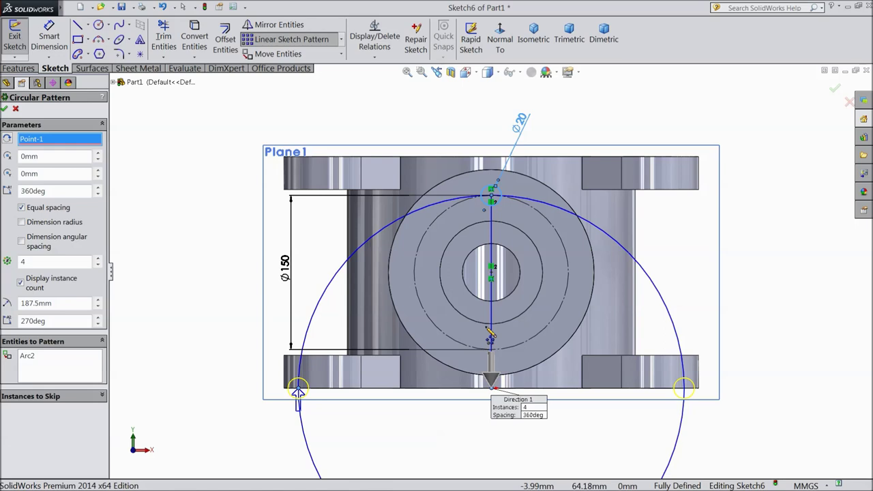
left_click(495, 279)
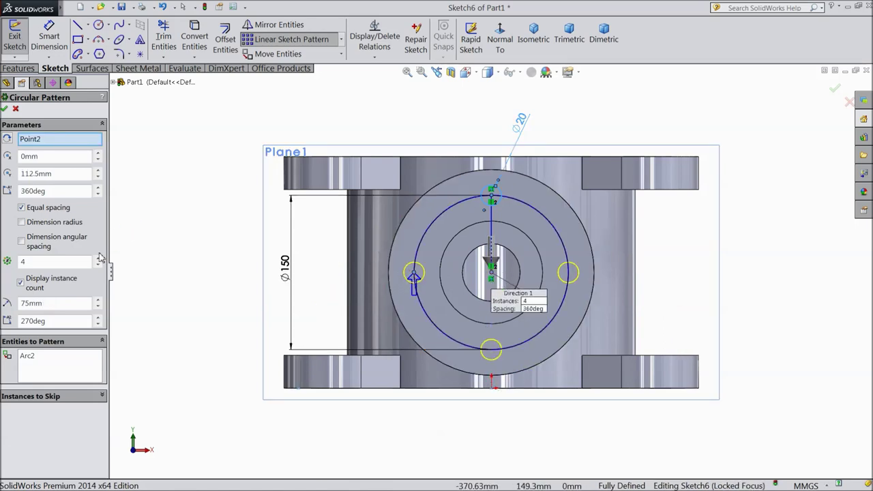
left_click(97, 265)
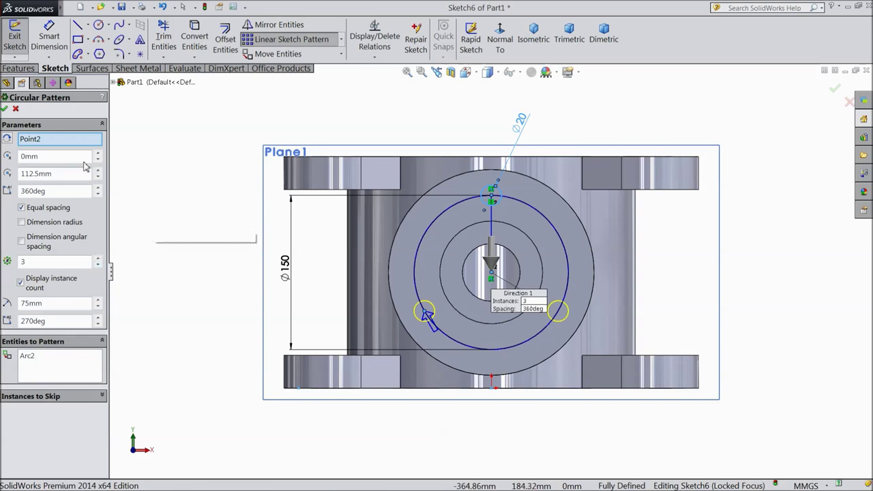
left_click(5, 109)
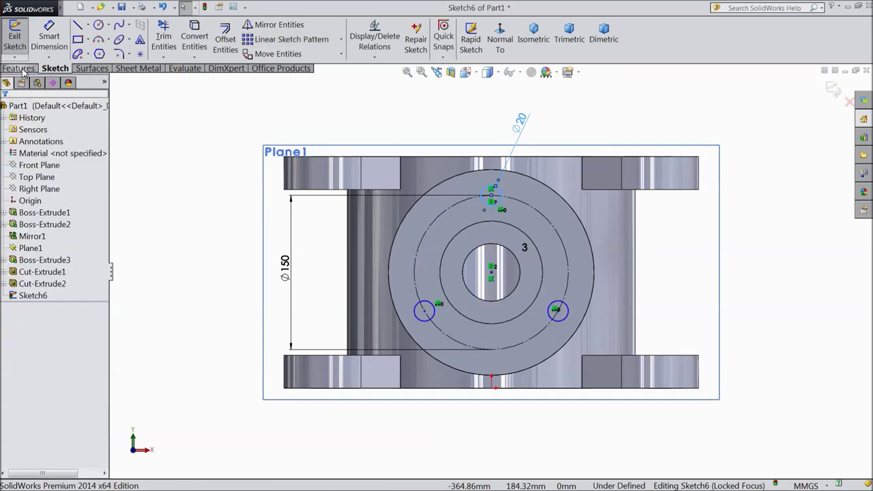
left_click(22, 69)
left_click(20, 39)
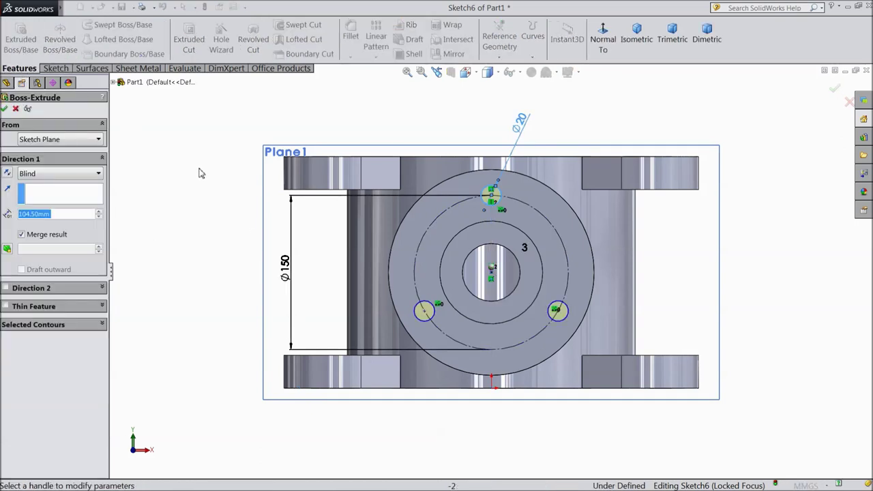
- Enter a 20 mm boss extrusion depth, then cancel the boss extrusion
type("20")
key("Return")
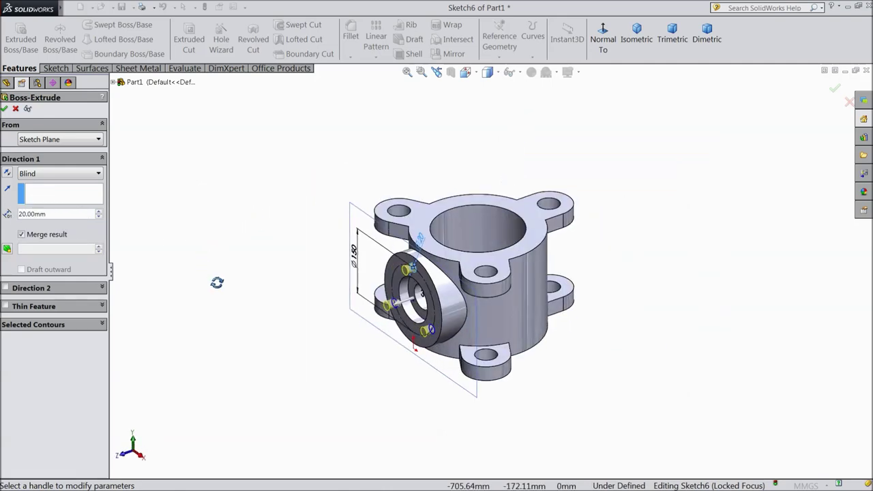
scroll(437, 292, "down", 1)
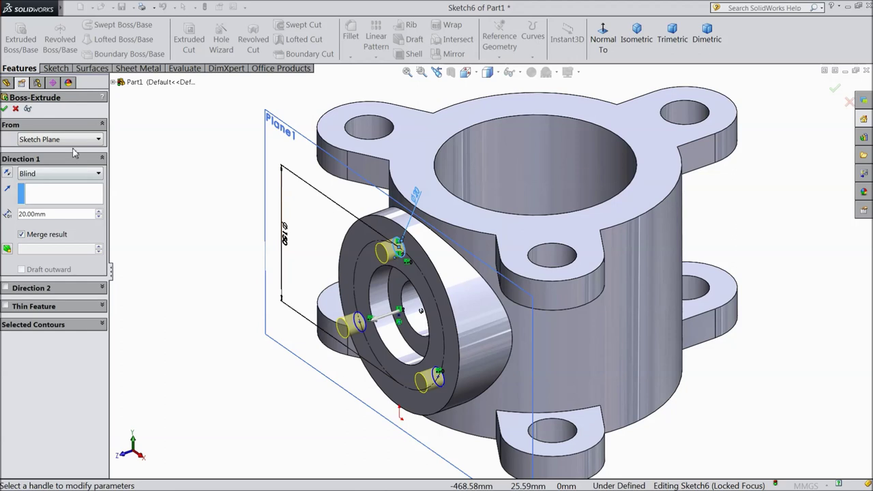
left_click(16, 109)
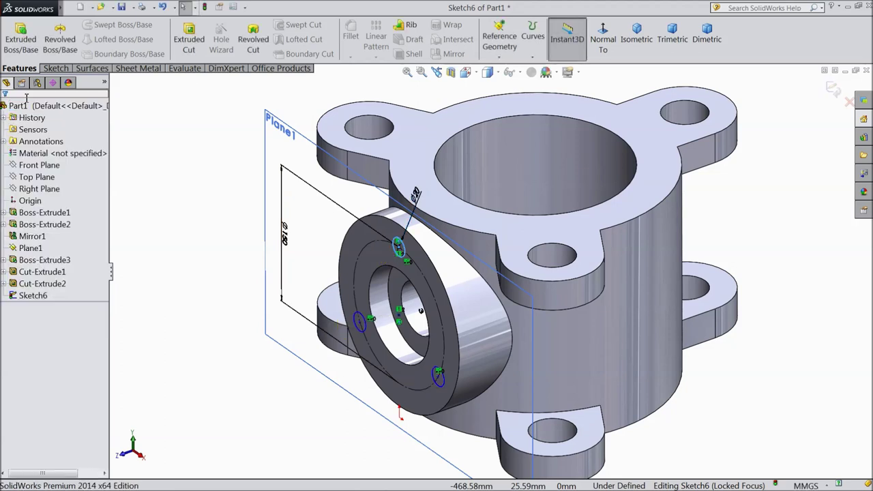
- Cut the three ⌀20 circles 20 mm deep into the flange as Cut-Extrude3
left_click(189, 41)
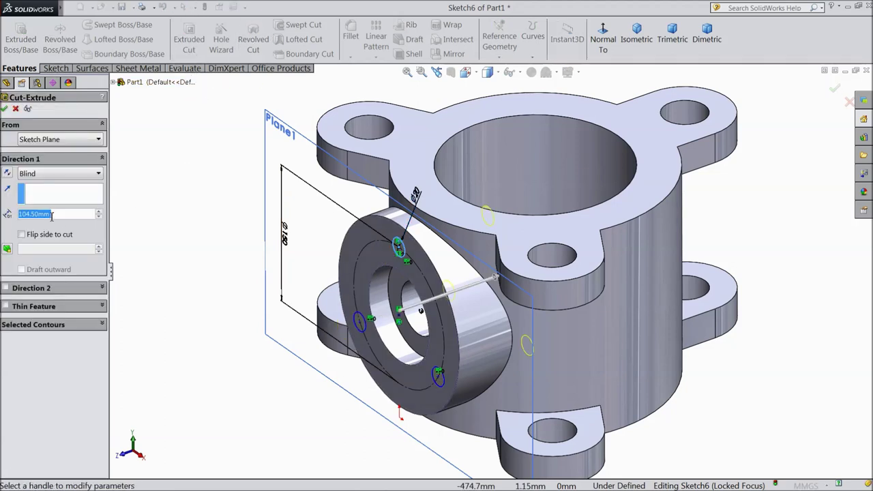
type("20")
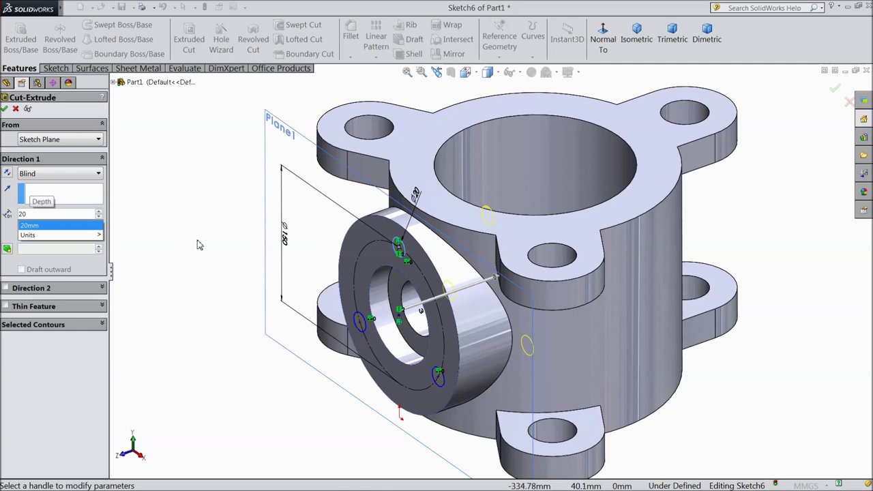
key("Return")
left_click(4, 110)
middle_click_drag(216, 270, 223, 248)
key("f")
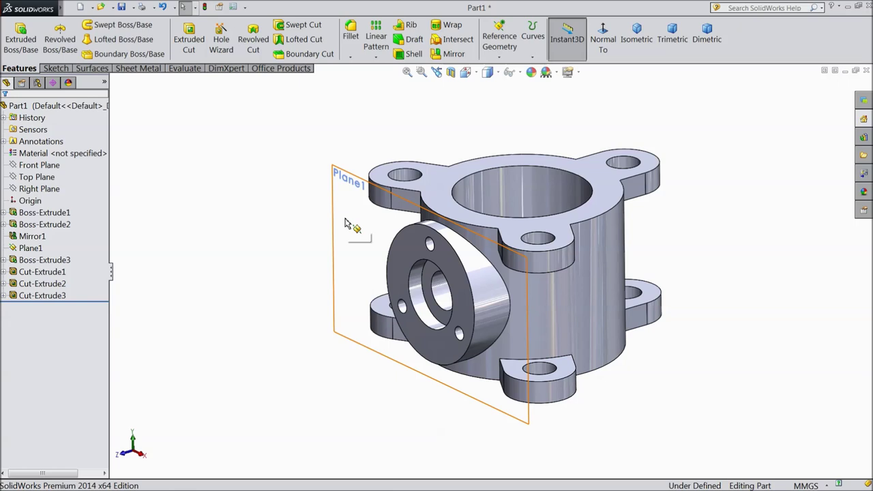
left_click(345, 223)
- Hide Plane1, create Plane2 offset 175 mm flipped from Front Plane, and sketch on it
left_click(393, 194)
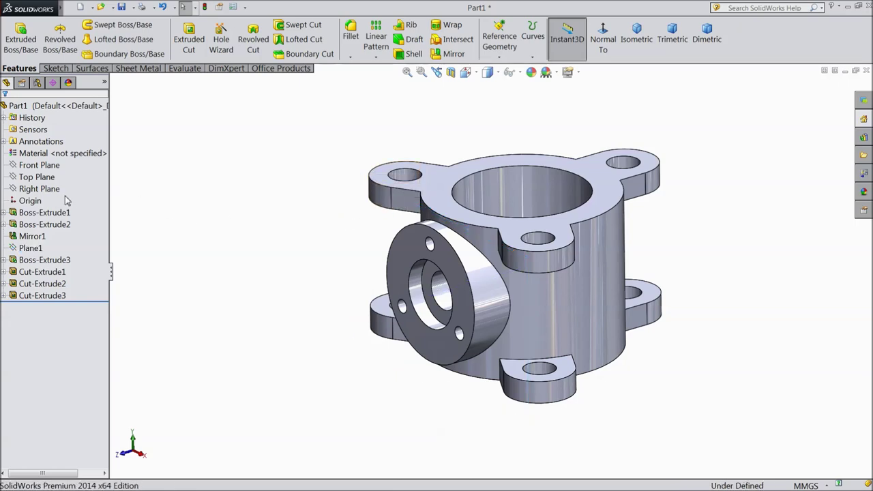
left_click(38, 165)
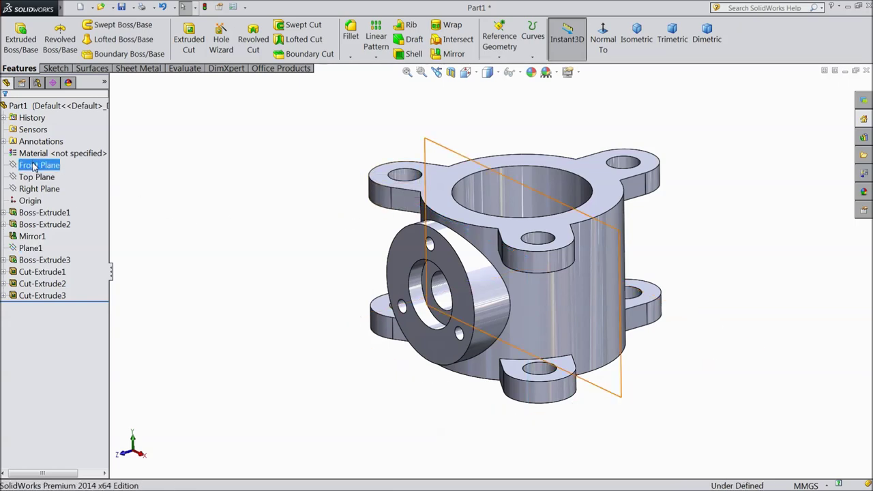
left_click(501, 55)
left_click(507, 70)
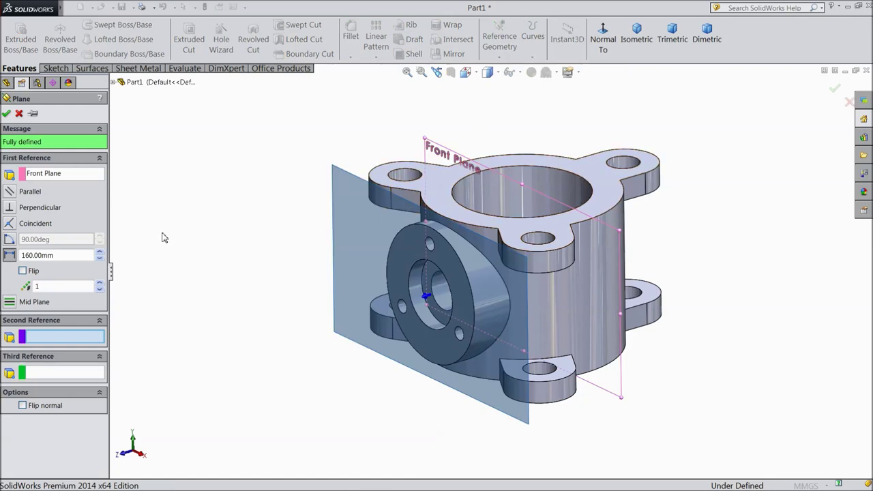
left_click_drag(68, 255, 18, 254)
type("175")
key("Return")
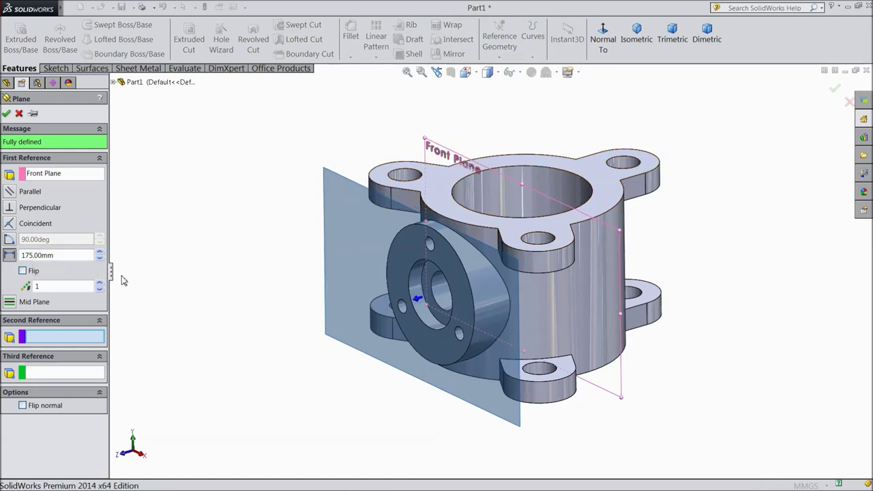
left_click(23, 271)
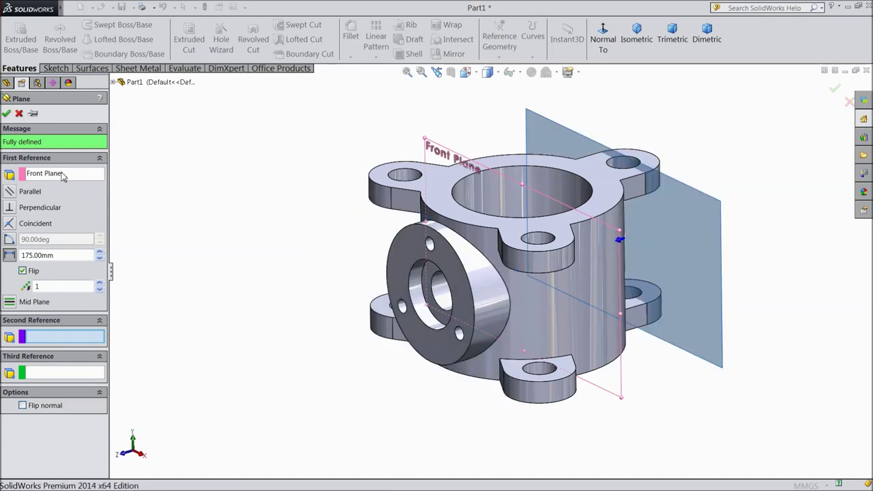
left_click(6, 114)
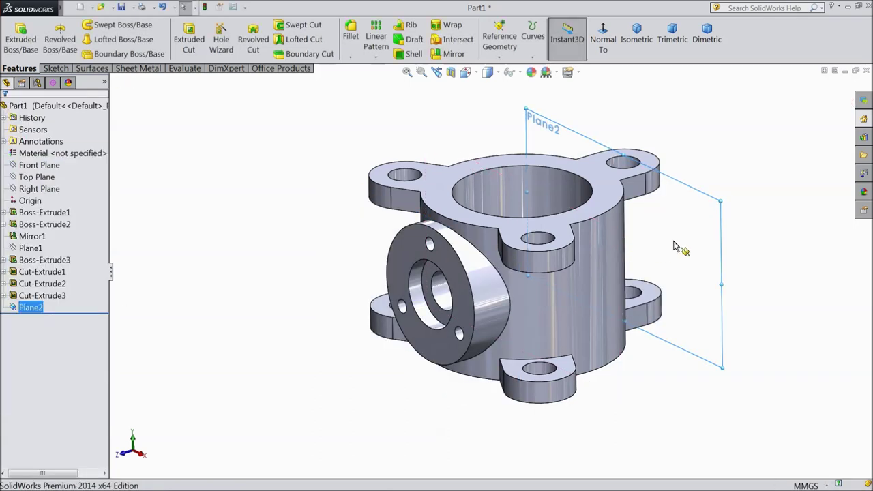
left_click(684, 247)
left_click(724, 217)
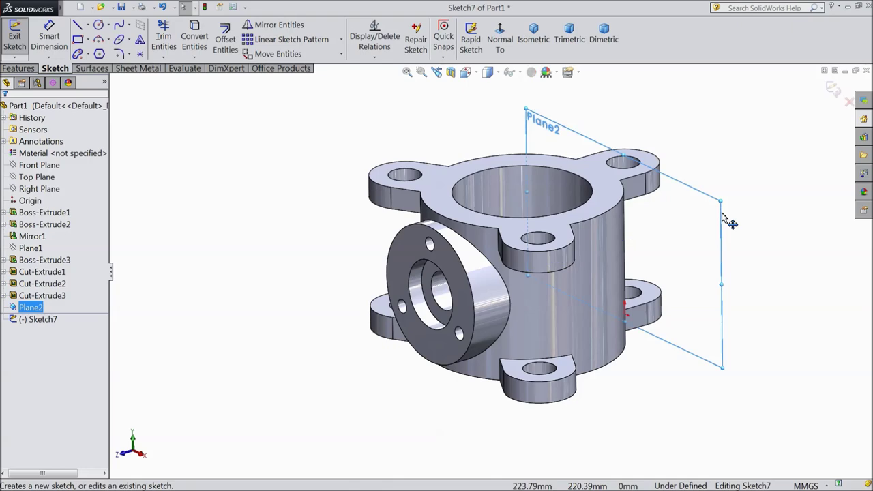
- Draw a circle on Plane2 centred on the hub's central bore
left_click(500, 40)
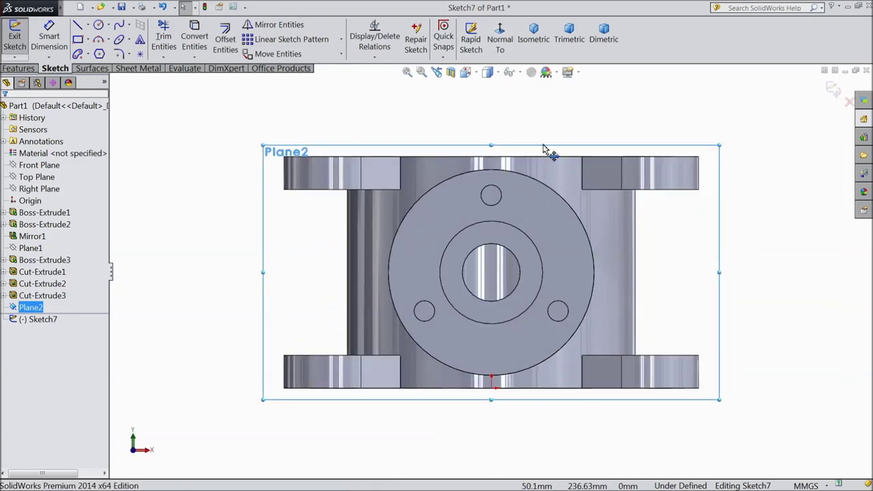
scroll(643, 171, "down", 5)
middle_click_drag(643, 172, 494, 178)
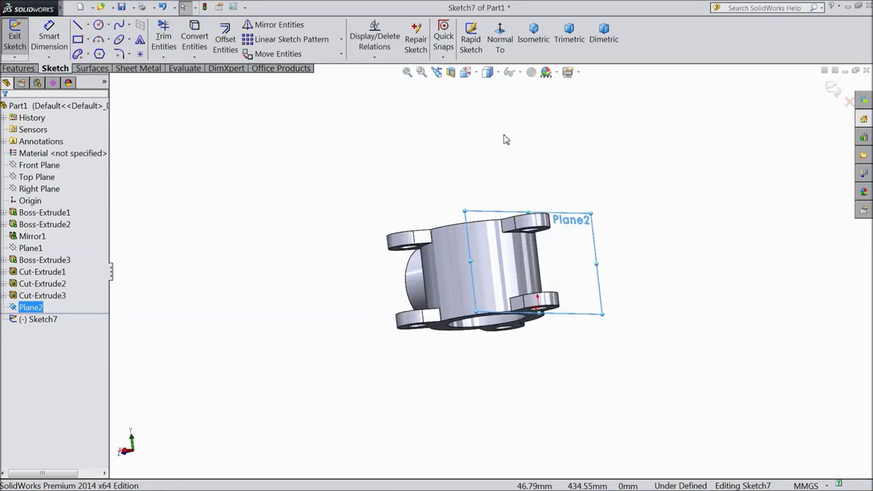
left_click(500, 41)
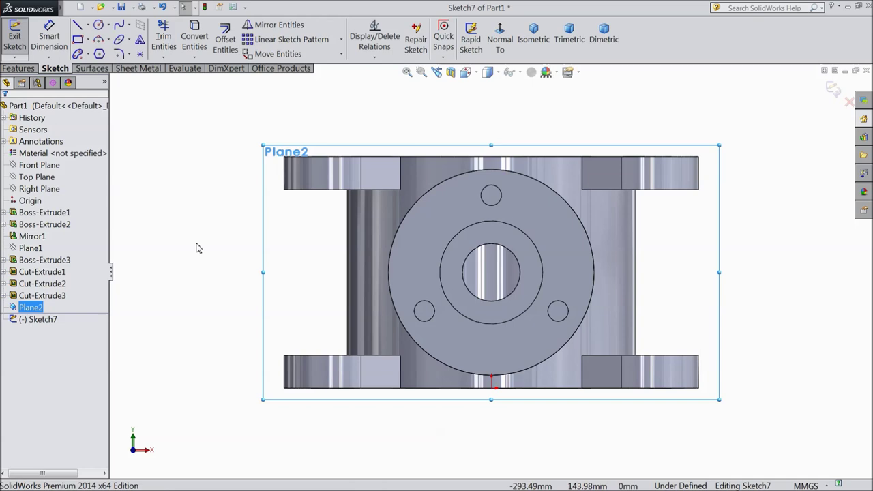
left_click(99, 26)
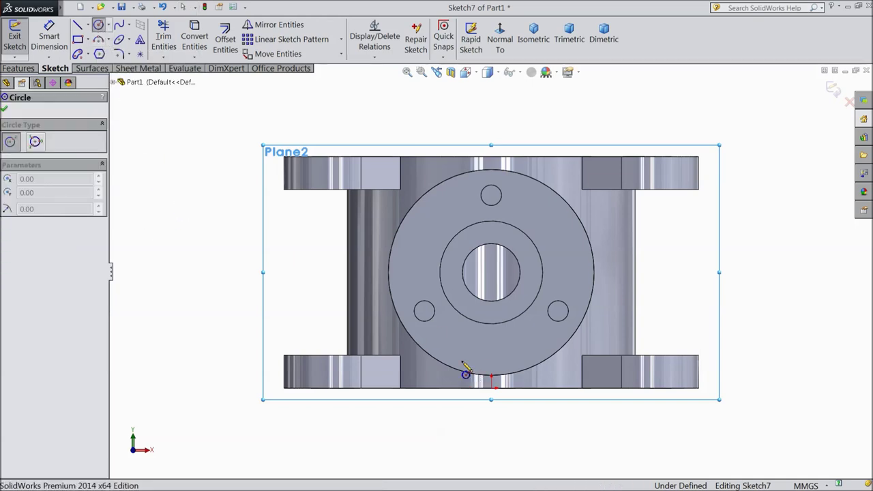
left_click(492, 275)
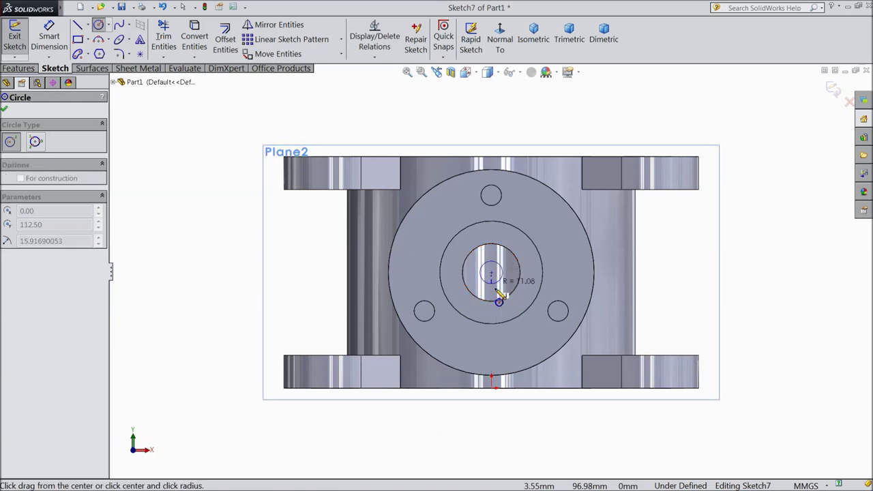
left_click(515, 348)
- Dimension the circle at ∅125.90 to fully define Sketch7
left_click(49, 38)
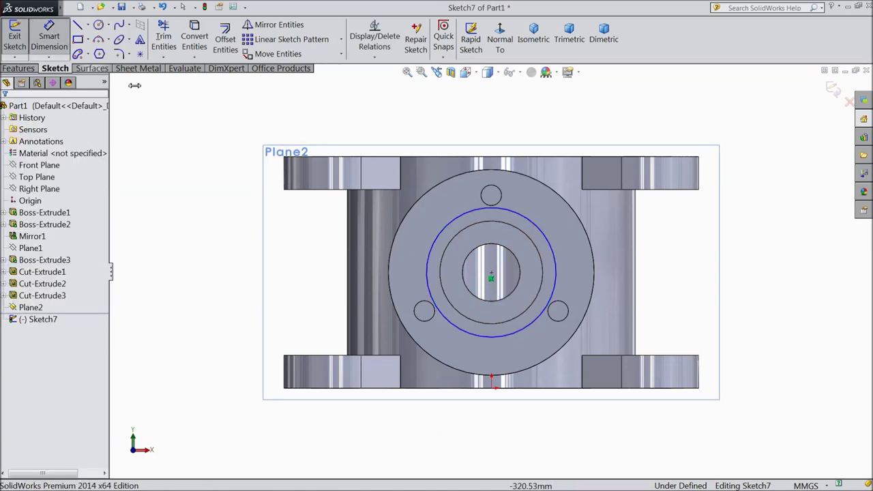
left_click(558, 271)
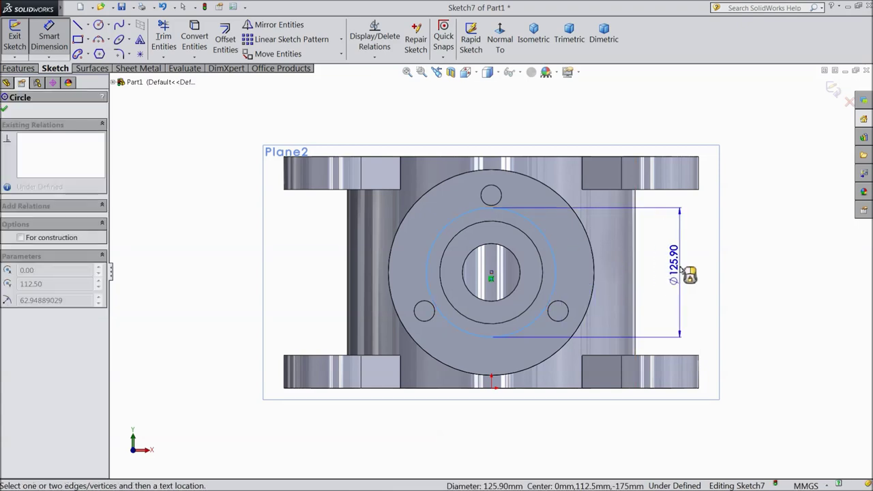
left_click(682, 273)
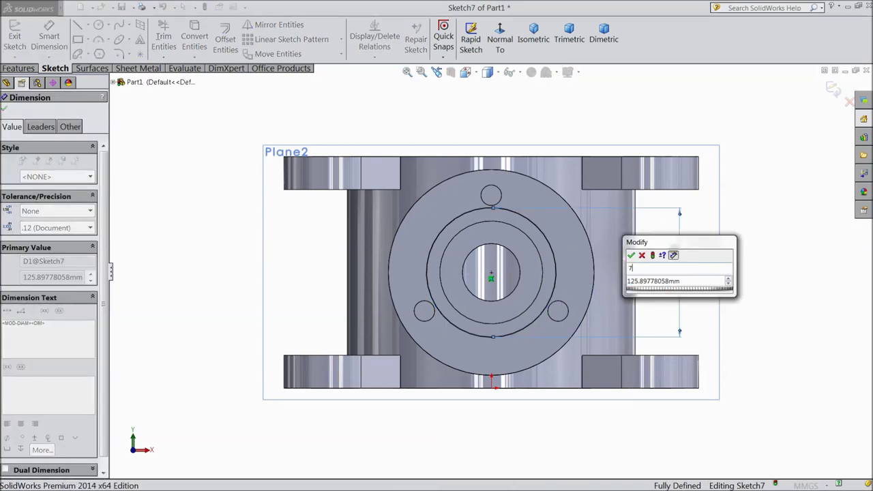
left_click(632, 255)
left_click(4, 108)
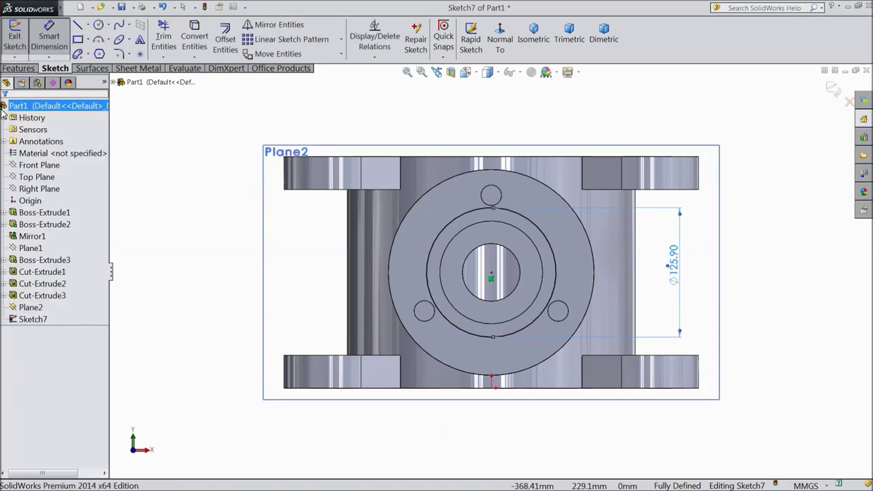
left_click(19, 68)
- Extrude the ∅125.90 circle Up To Surface on the main cylinder face as Boss-Extrude4
left_click(21, 37)
middle_click_drag(550, 168, 556, 225)
scroll(558, 258, "down", 4)
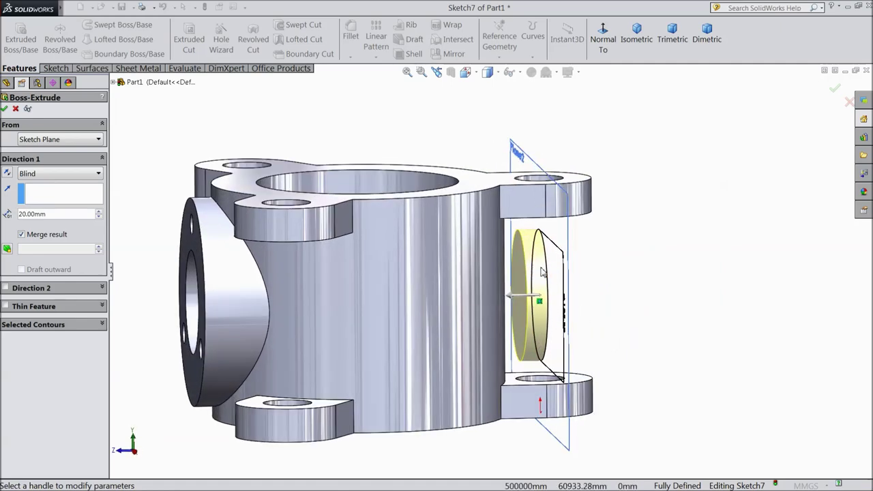
left_click(70, 174)
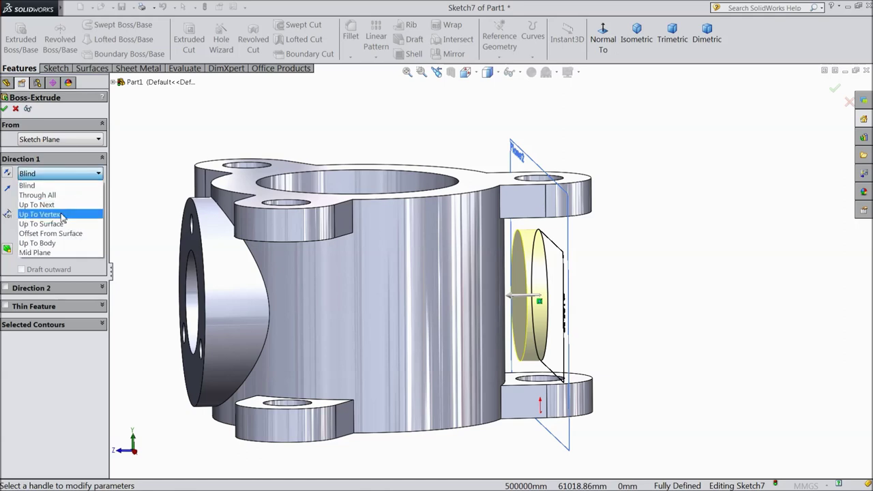
left_click(61, 225)
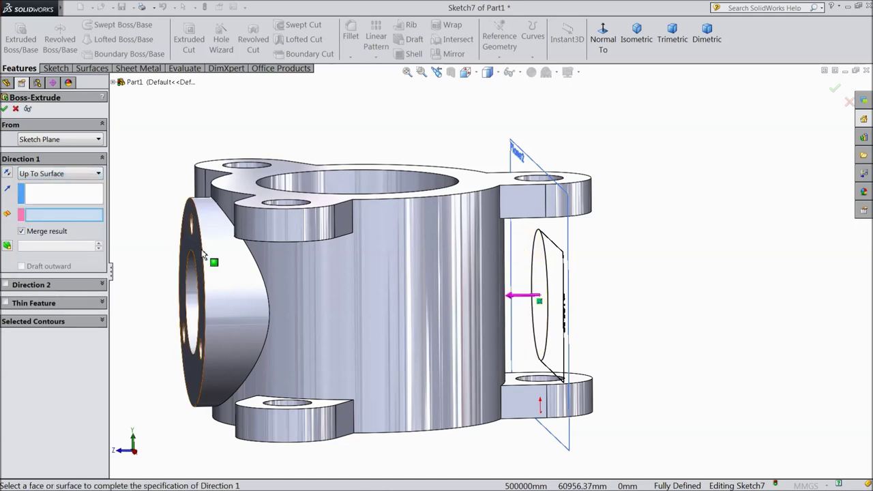
left_click(469, 314)
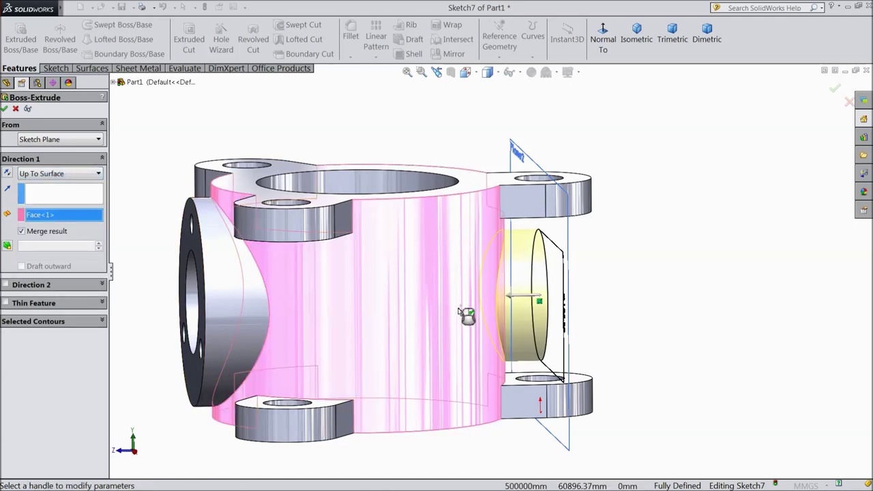
left_click(5, 109)
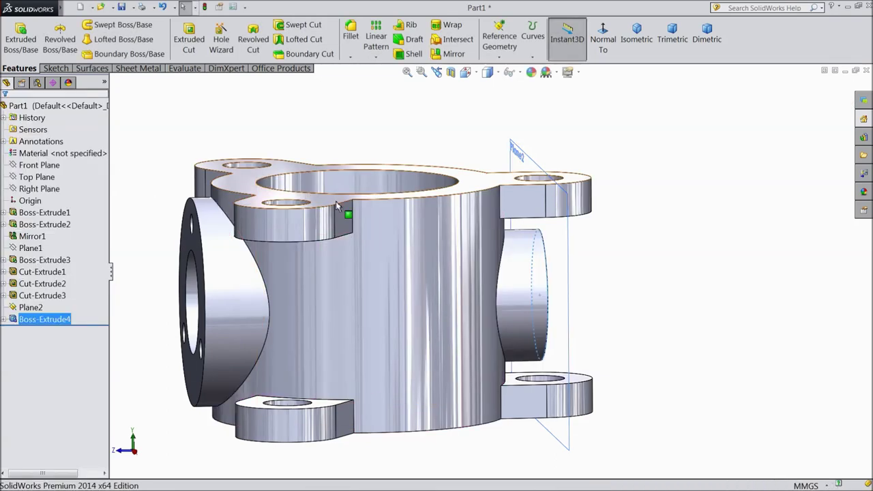
- Turn the model toward the side flange and select its bore face
scroll(354, 215, "up", 3)
left_click(277, 219)
middle_click_drag(248, 220, 312, 228)
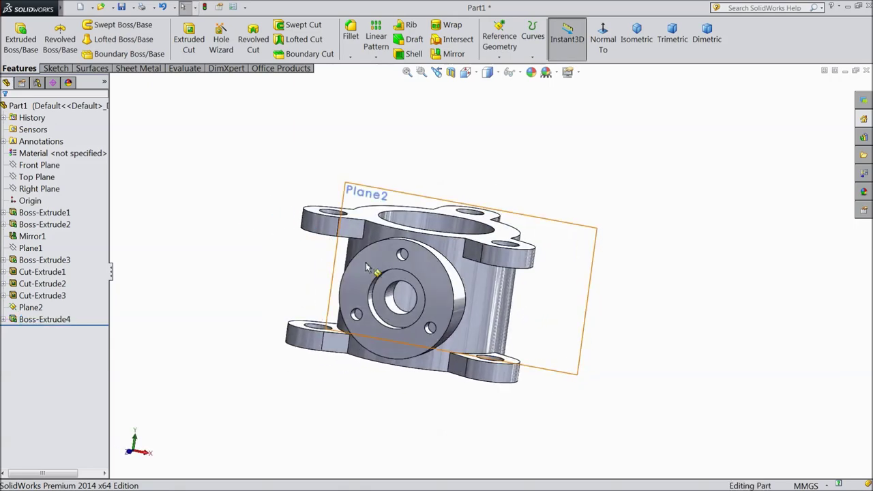
scroll(418, 312, "down", 2)
scroll(418, 311, "down", 2)
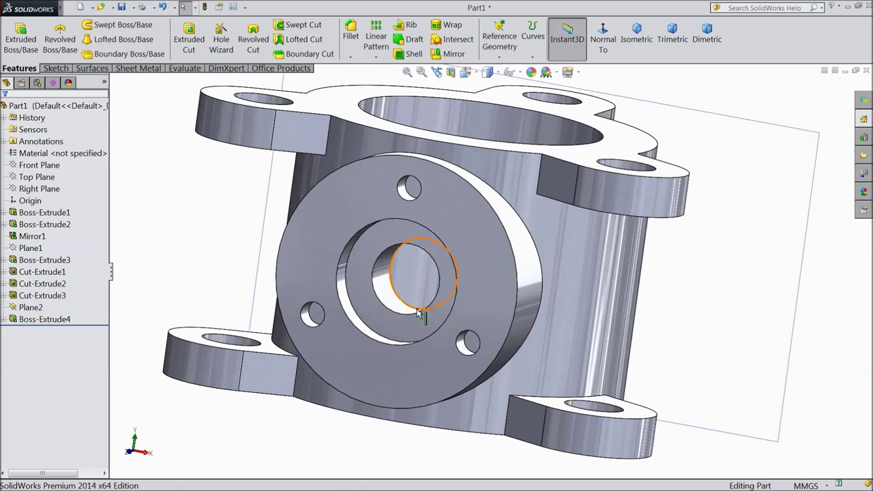
left_click(370, 321)
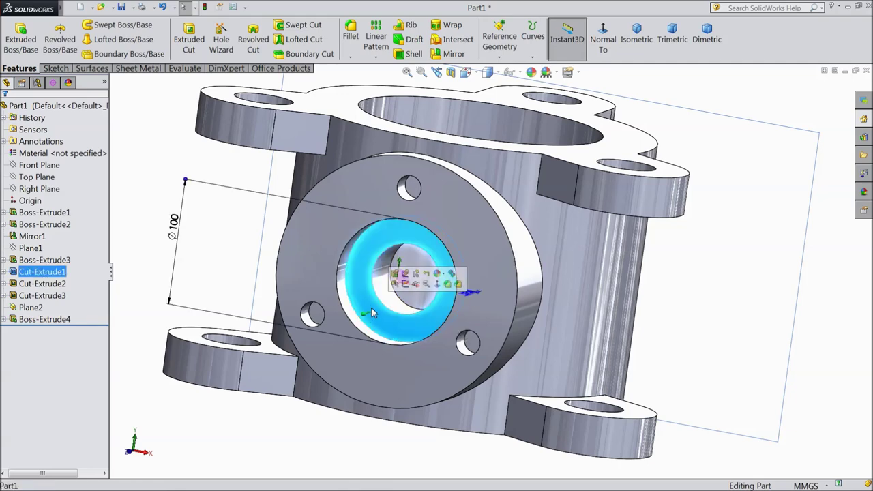
- Sketch an R28.10 circle centred on the side flange's bore face
left_click(405, 286)
left_click(500, 34)
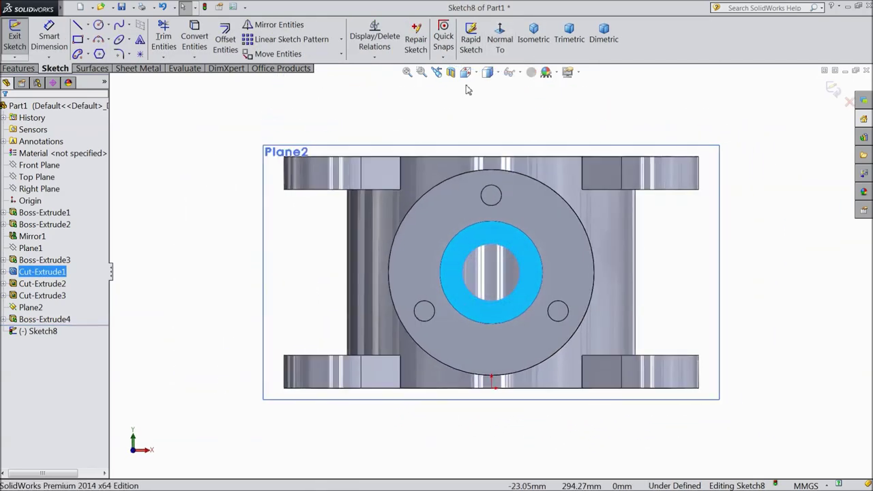
left_click(100, 26)
scroll(496, 294, "down", 1)
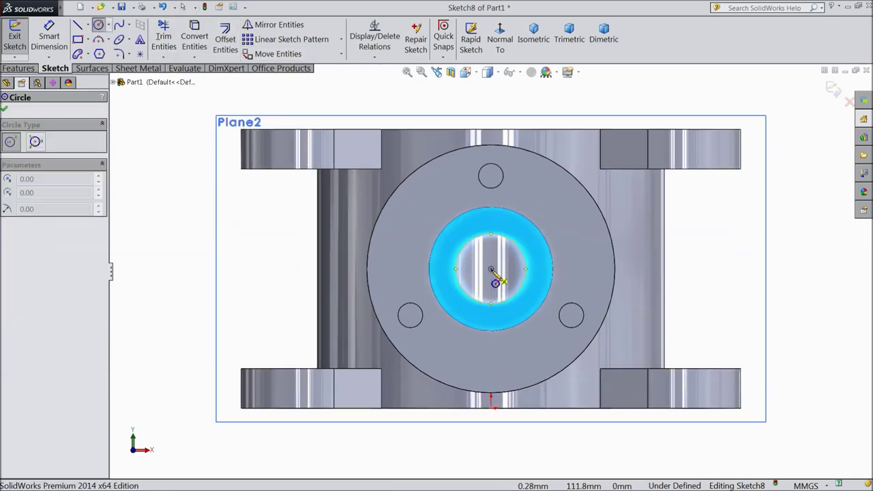
left_click(490, 269)
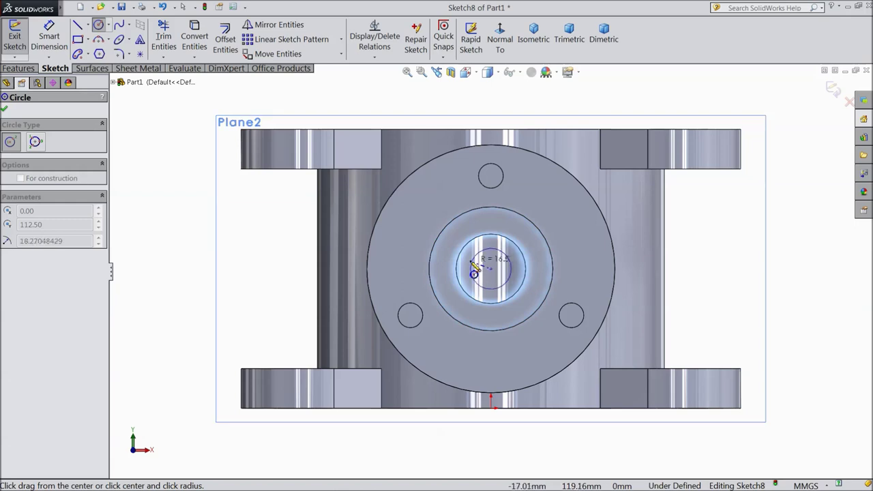
left_click(464, 267)
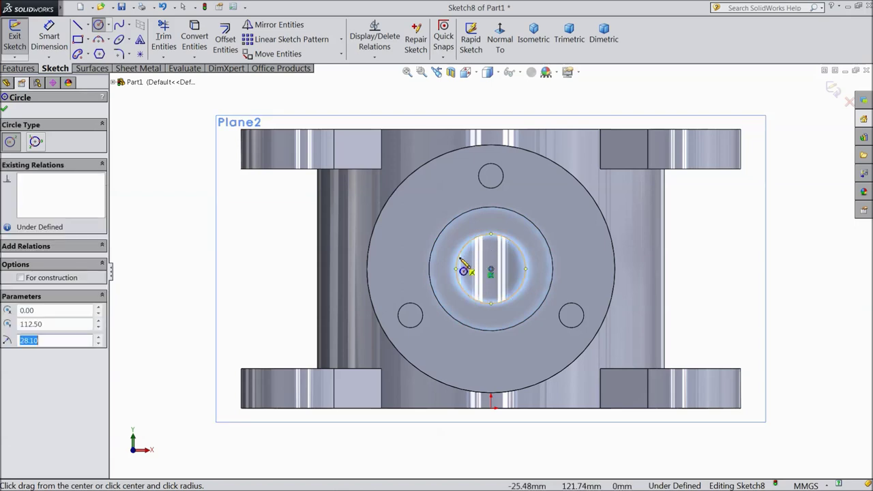
left_click(4, 111)
- Cut the ∅56.20 circle 285 mm deep as Cut-Extrude4
left_click(26, 69)
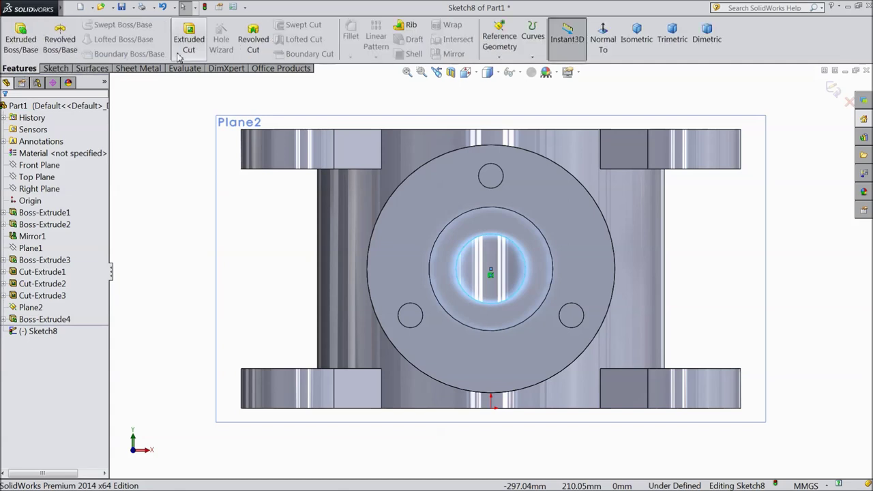
left_click(189, 41)
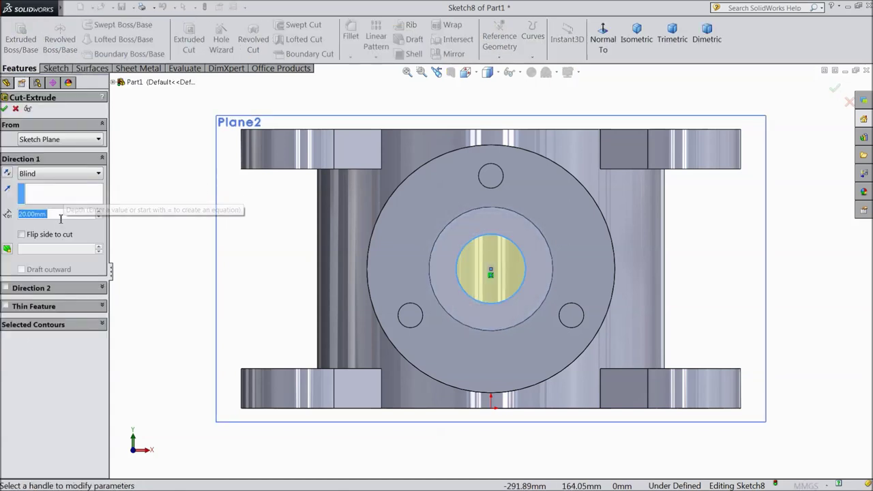
type("285")
key("Return")
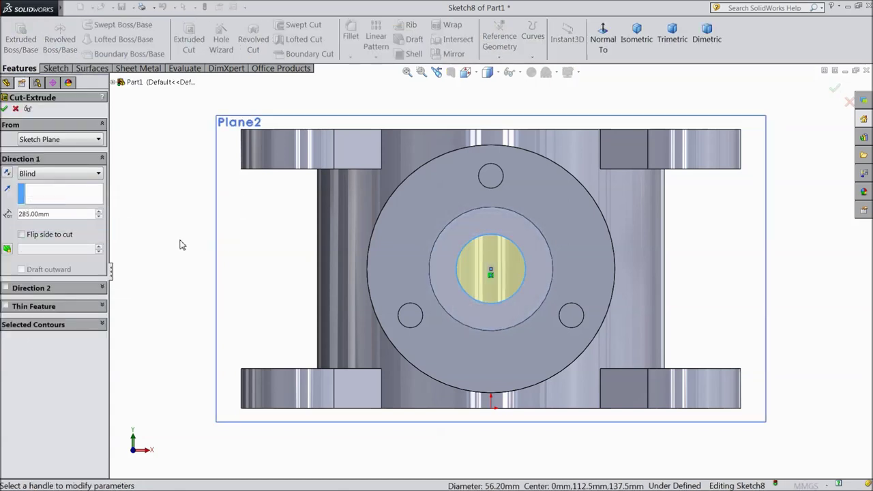
key("z")
middle_click_drag(668, 154, 630, 230)
scroll(527, 282, "down", 3)
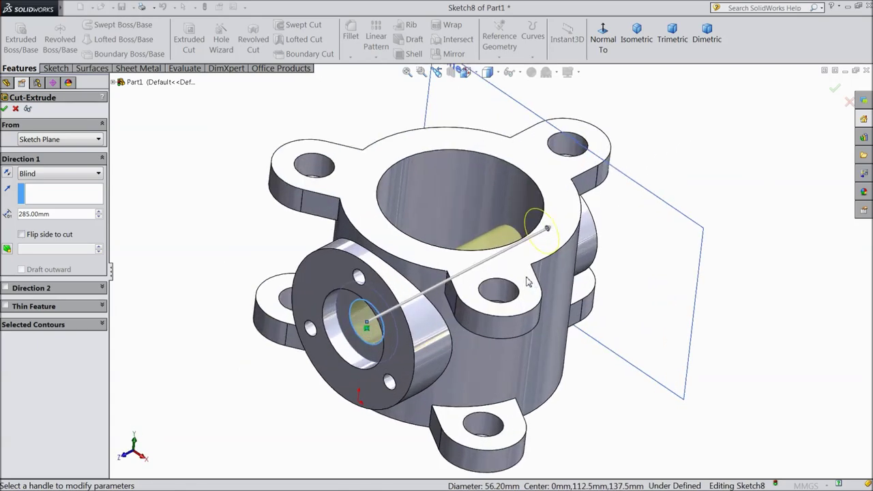
left_click(5, 110)
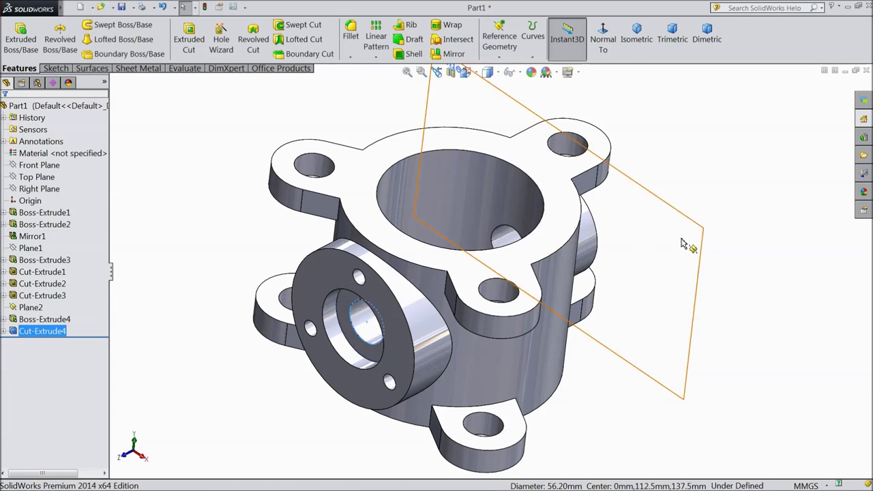
- Hide Plane2 and rotate the model to a new orientation
left_click(710, 236)
left_click(727, 209)
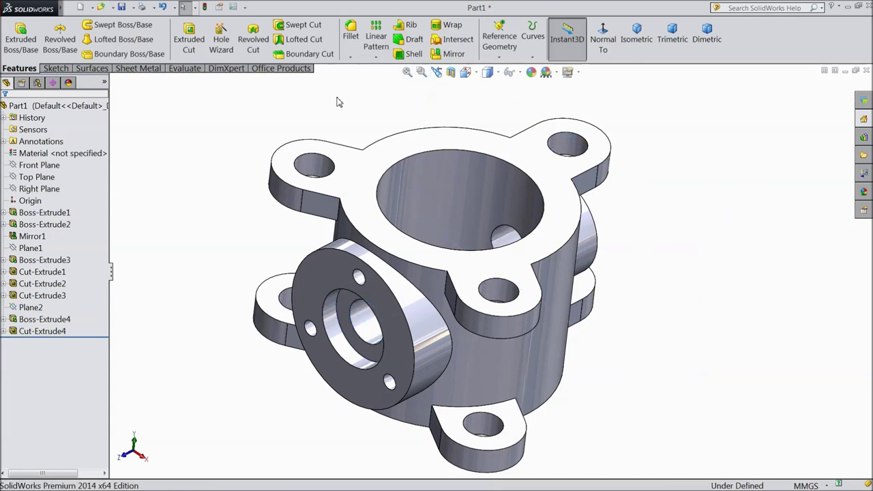
middle_click_drag(380, 117, 361, 98)
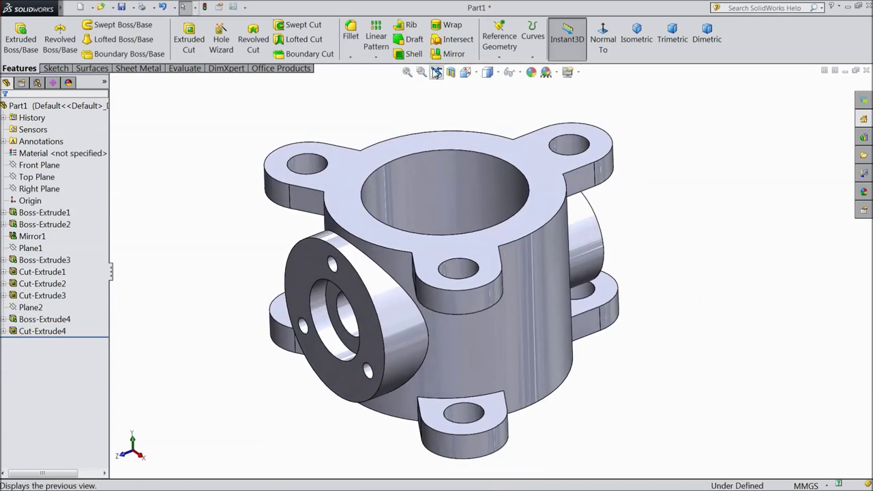
left_click(450, 72)
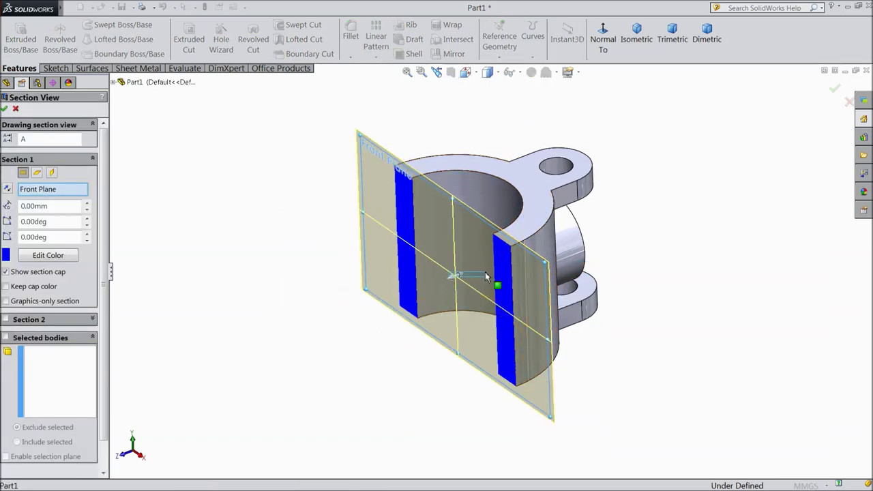
left_click_drag(454, 281, 339, 274)
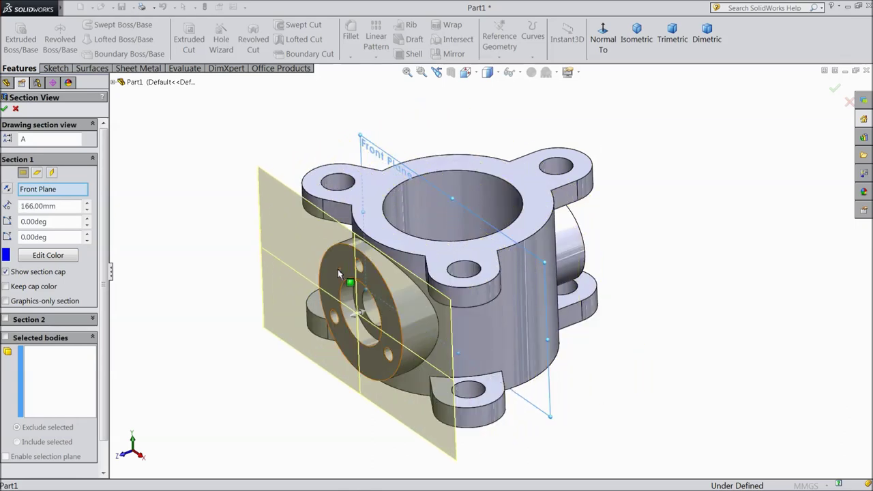
left_click(36, 174)
left_click_drag(476, 334, 514, 271)
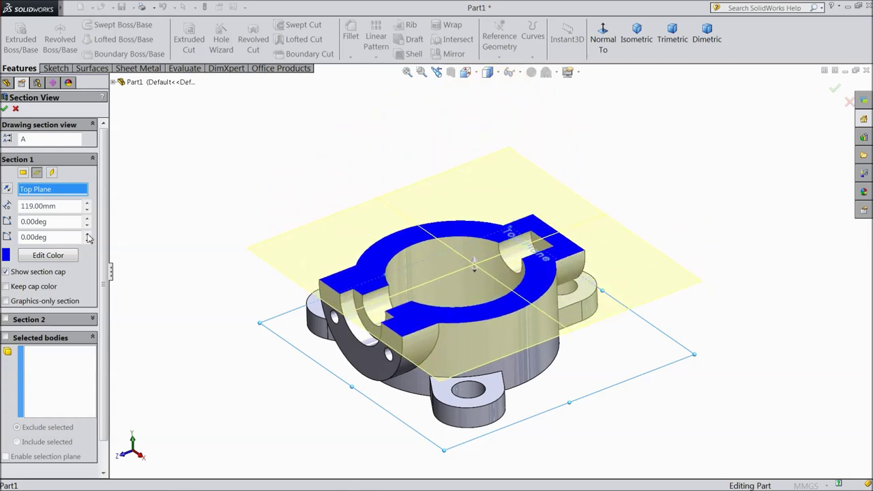
left_click(53, 173)
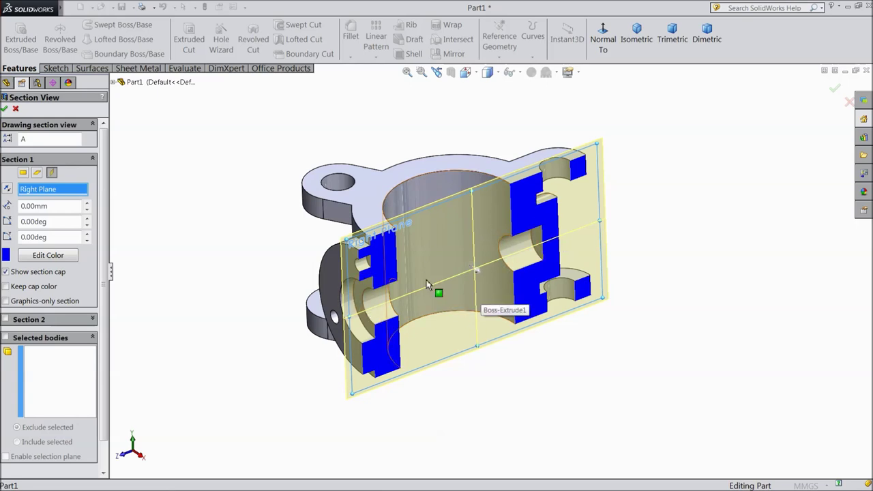
left_click(16, 109)
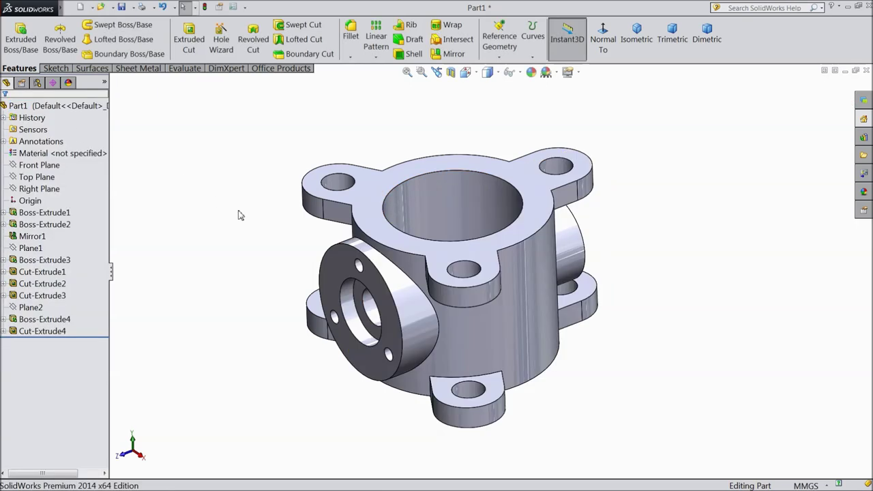
- Edit the part appearance, trying yellow, orange and light orange swatches
left_click(532, 73)
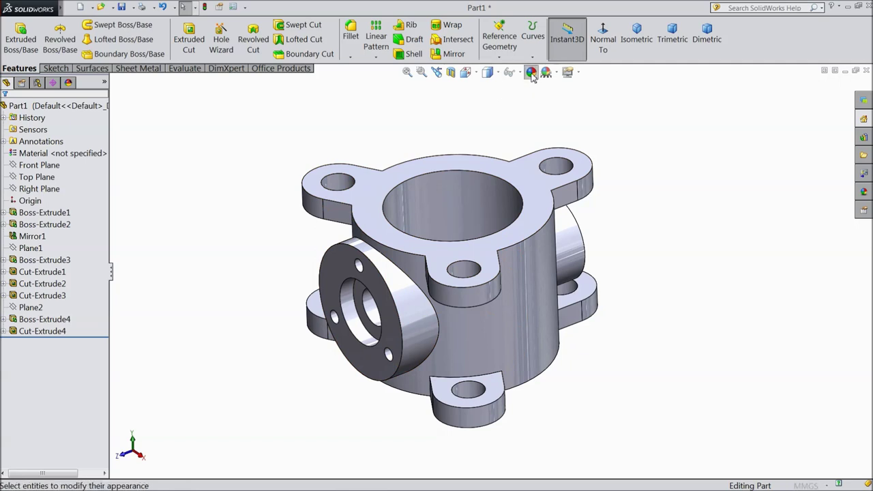
left_click(43, 343)
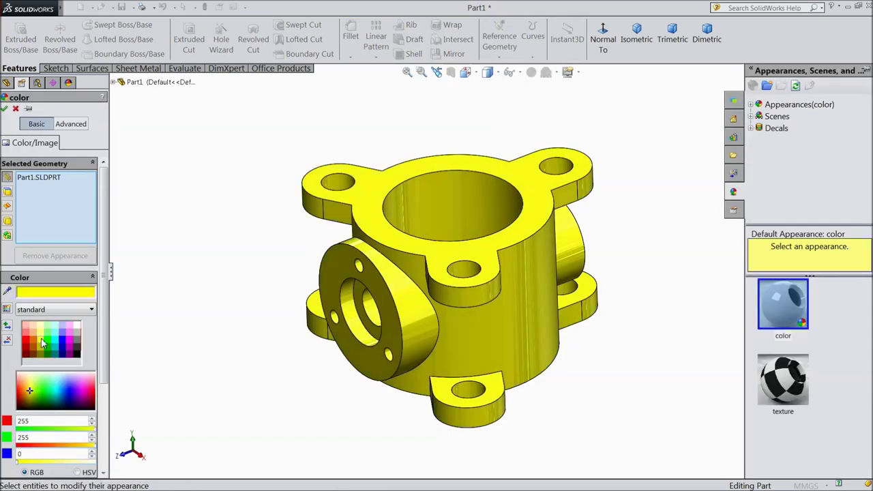
left_click(36, 343)
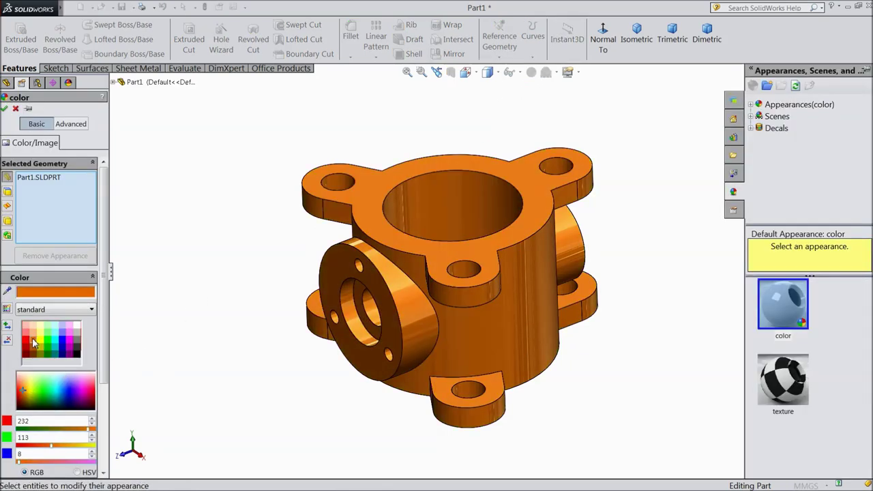
left_click(33, 335)
middle_click_drag(193, 310, 219, 283)
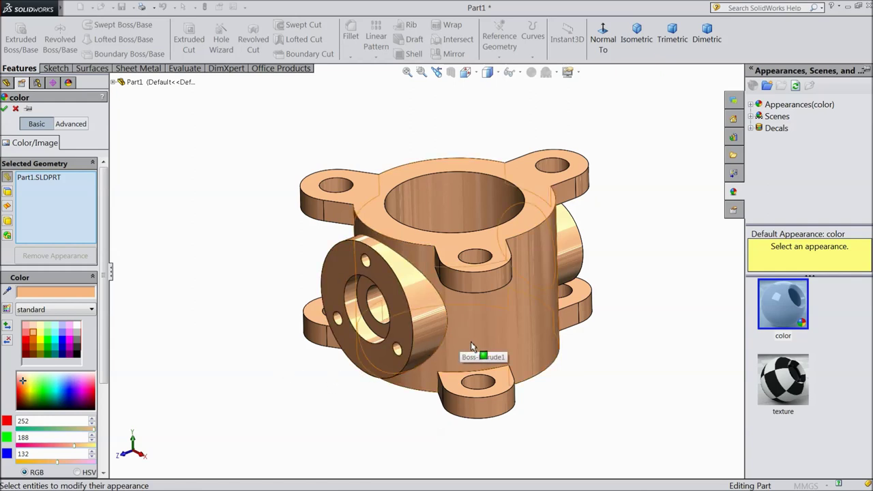
- Apply the Orange solid appearance and settle on peach RGB 252, 188, 132
left_click(752, 106)
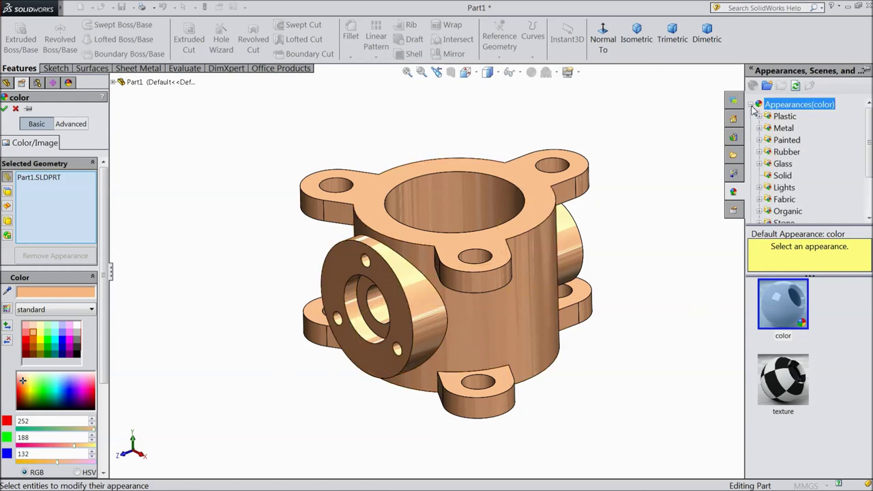
left_click(783, 176)
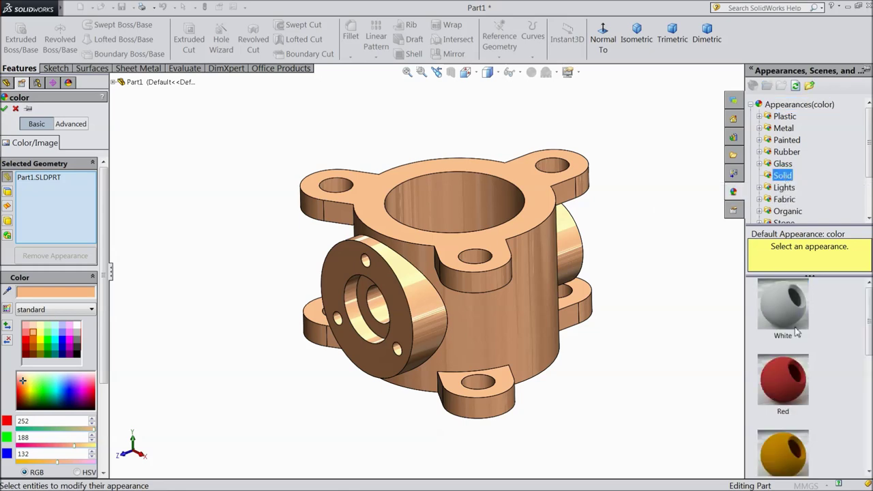
scroll(792, 392, "down", 4)
scroll(792, 389, "up", 4)
left_click(795, 377)
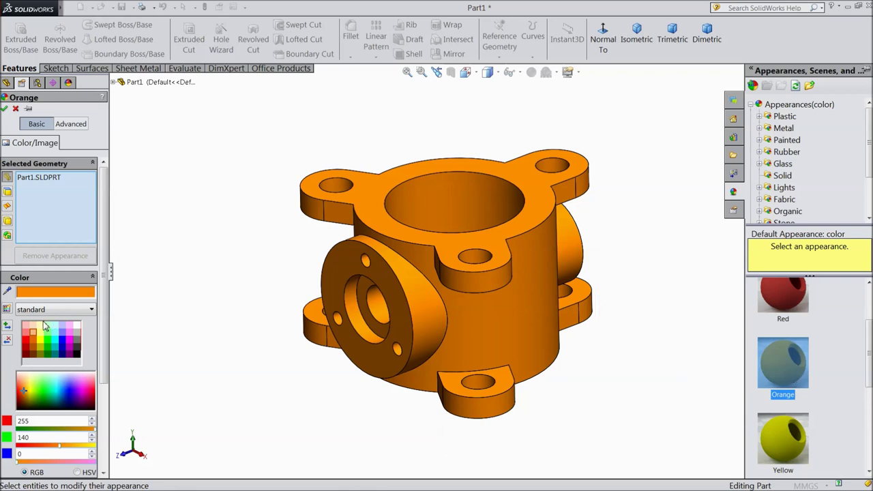
left_click(35, 328)
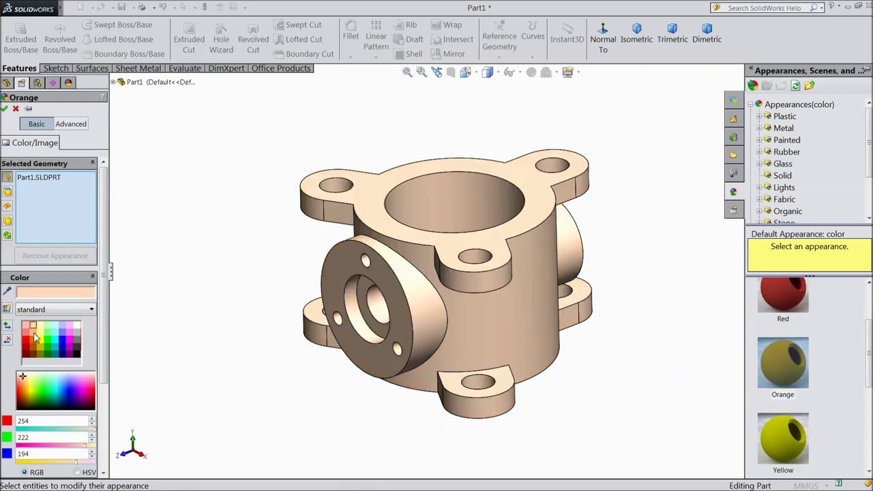
left_click(34, 335)
left_click(35, 340)
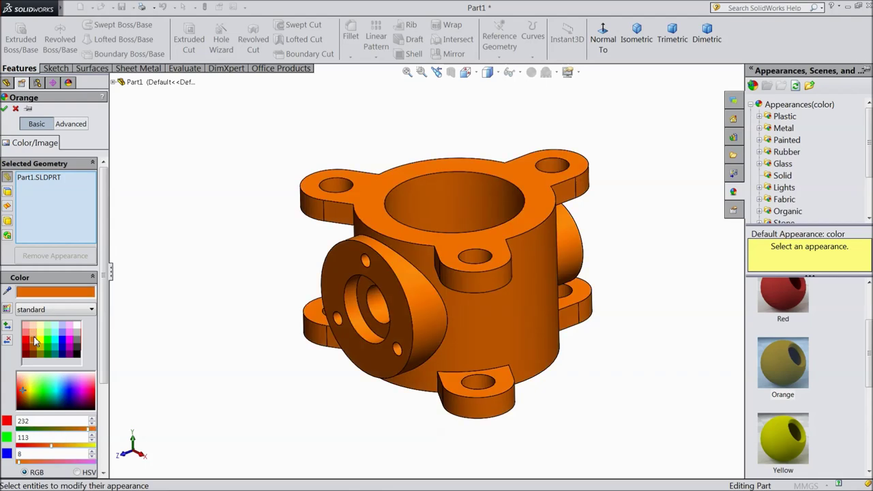
left_click(34, 334)
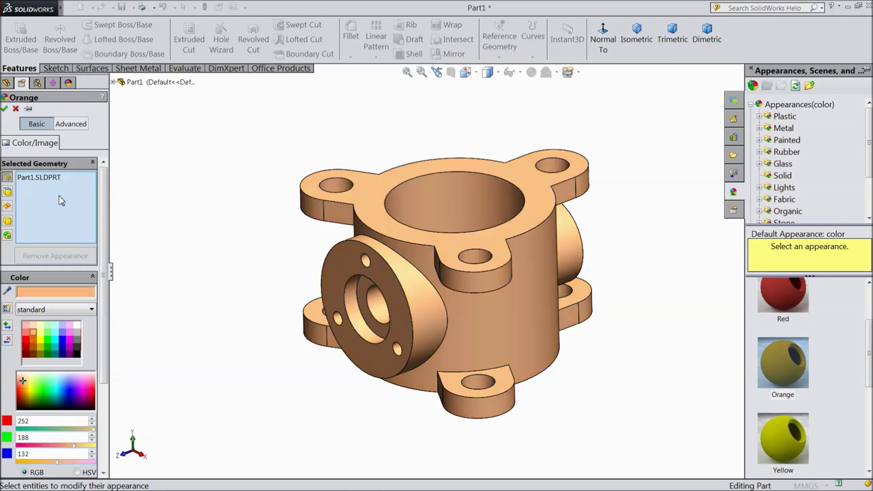
left_click(4, 110)
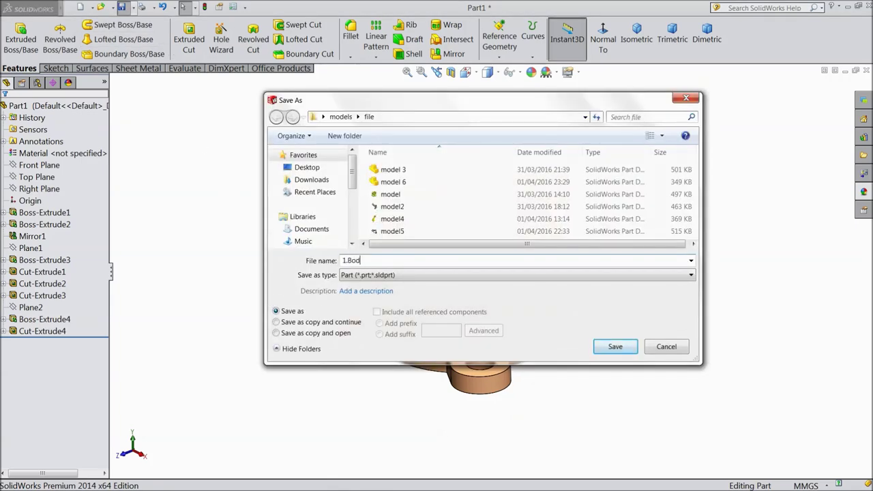
- Save the part to the Desktop as 1.Body
left_click(306, 167)
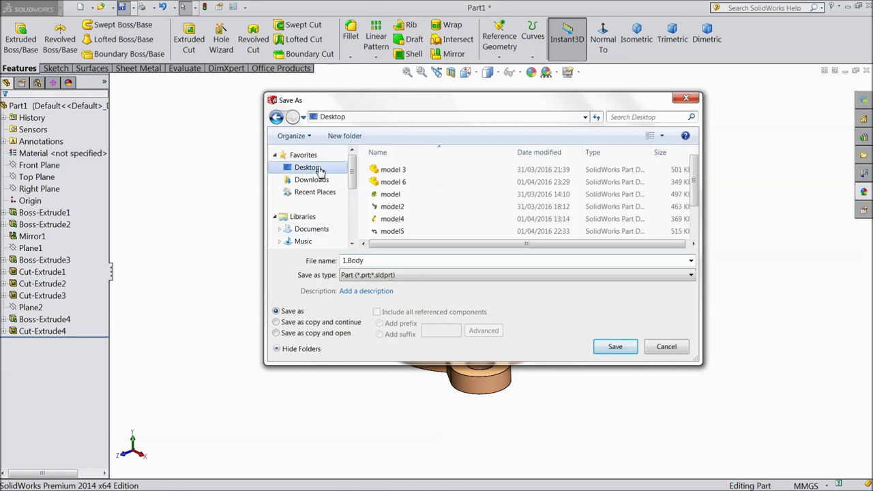
left_click(604, 348)
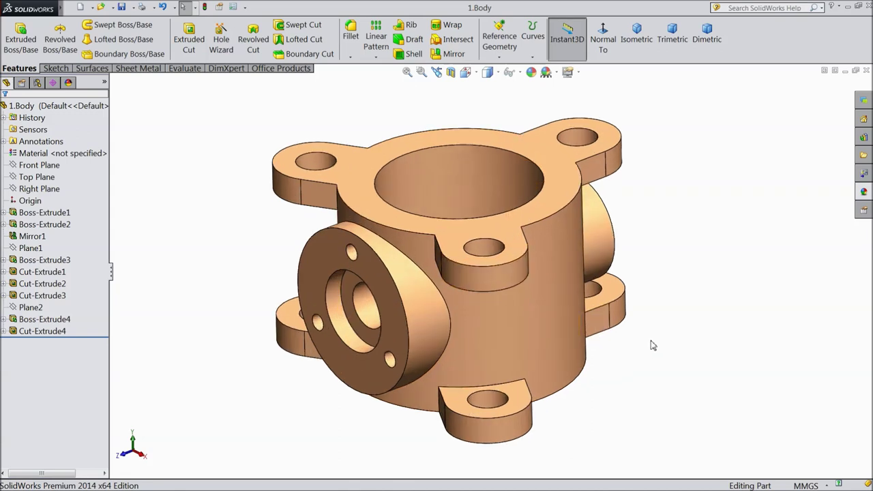
- Orbit the saved 1.Body part to inspect it
mouse_move(642, 336)
middle_mouse_down()
mouse_move(690, 327)
mouse_move(685, 293)
mouse_move(642, 331)
mouse_move(655, 328)
mouse_move(640, 327)
middle_mouse_up()
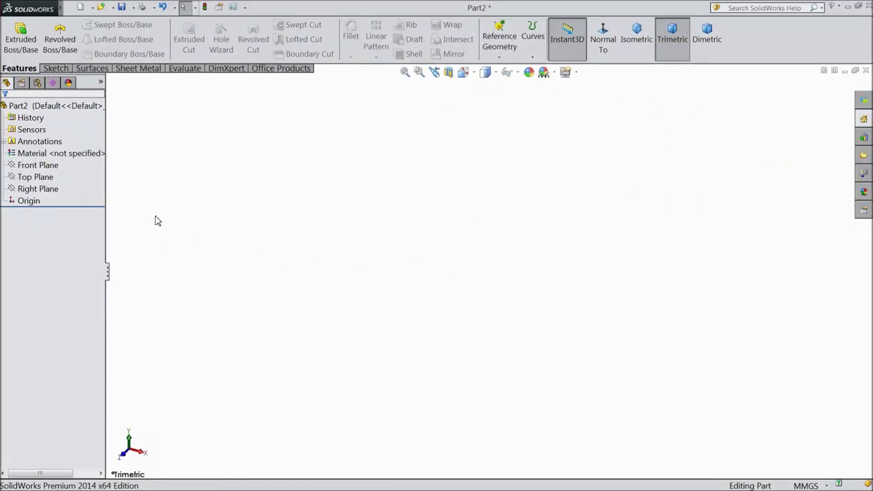
- Start a sketch on the Top Plane and draw two concentric circles centred on the origin
left_click(45, 179)
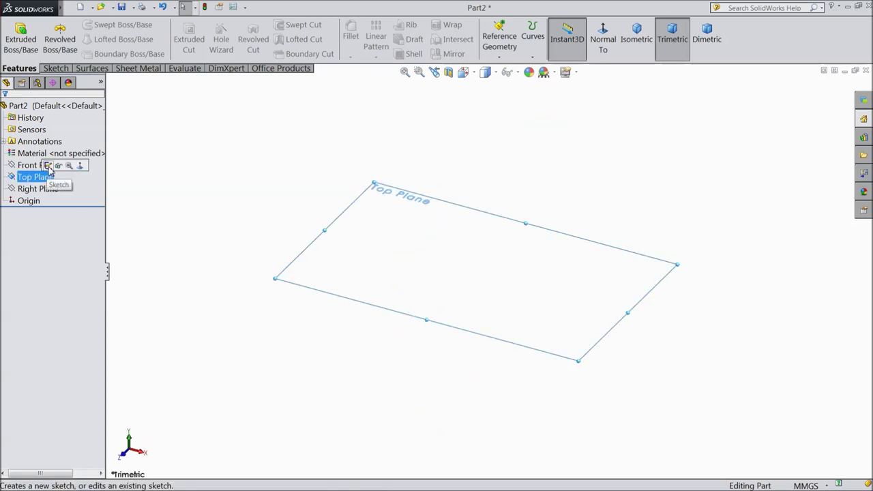
left_click(49, 168)
left_click(99, 24)
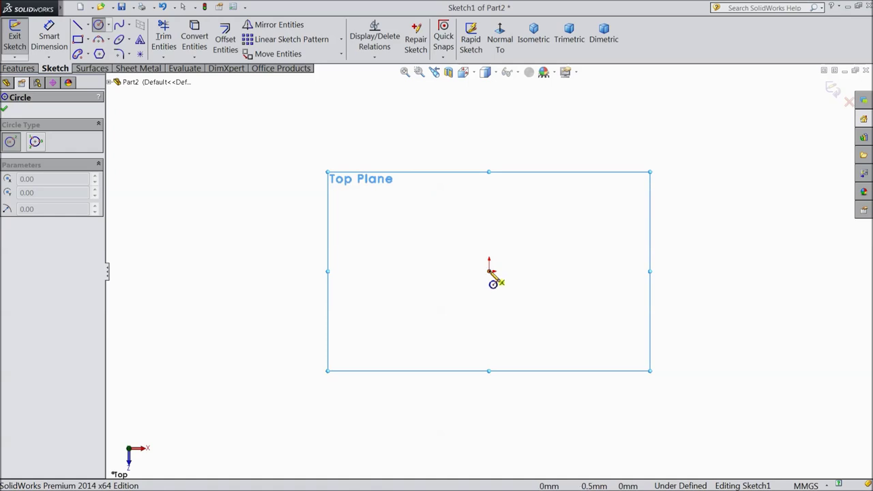
left_click_drag(489, 271, 449, 361)
left_click_drag(490, 272, 466, 328)
key("z")
key("z")
key("z")
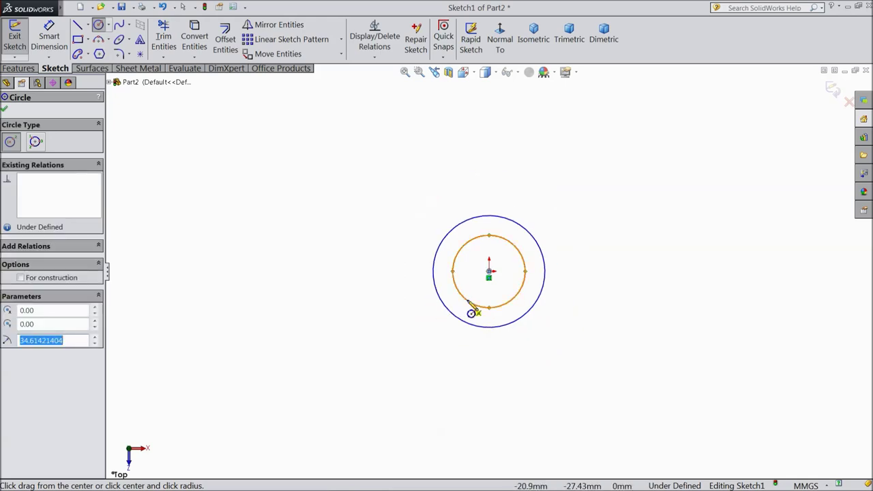
- Draw a second pair of concentric circles to the right of the first pair
scroll(666, 260, "down", 3)
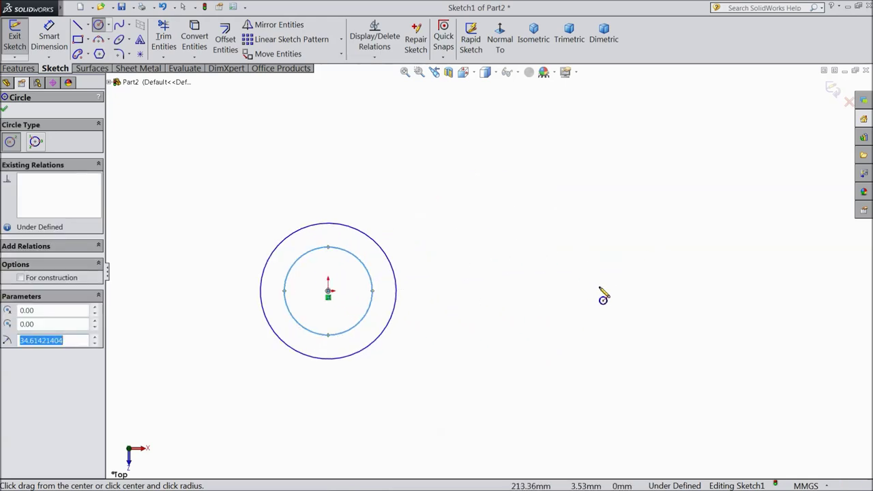
left_click_drag(601, 292, 612, 340)
left_click_drag(602, 292, 606, 322)
right_click_drag(200, 172, 211, 154)
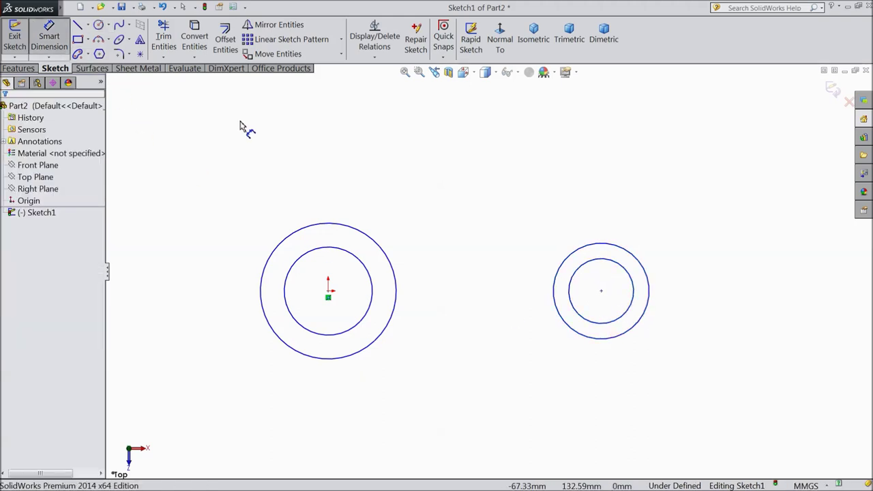
- Dimension the left circles to Ø112.50 outer and Ø56.30 inner
left_click(313, 231)
left_click(199, 295)
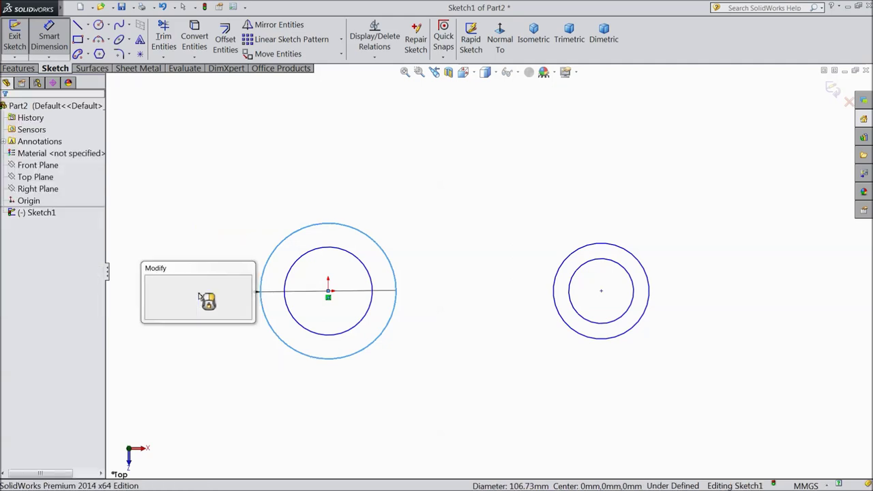
type("112.5")
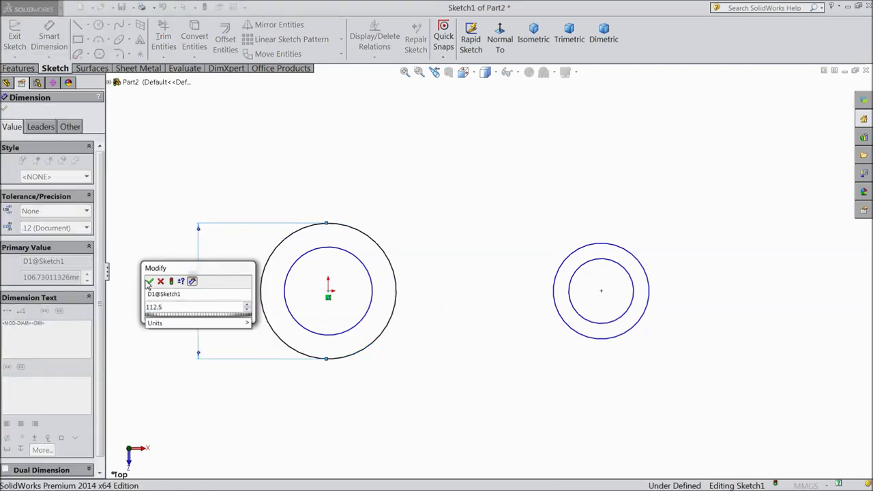
left_click(148, 282)
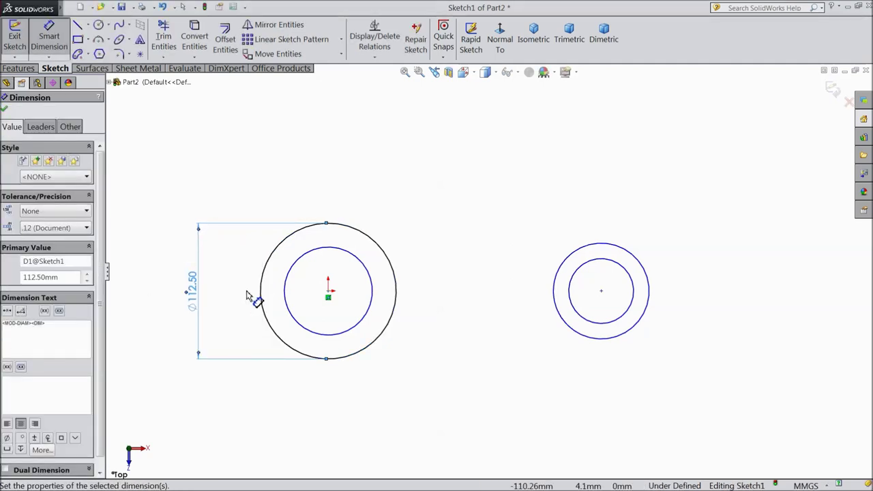
left_click(287, 299)
left_click(230, 295)
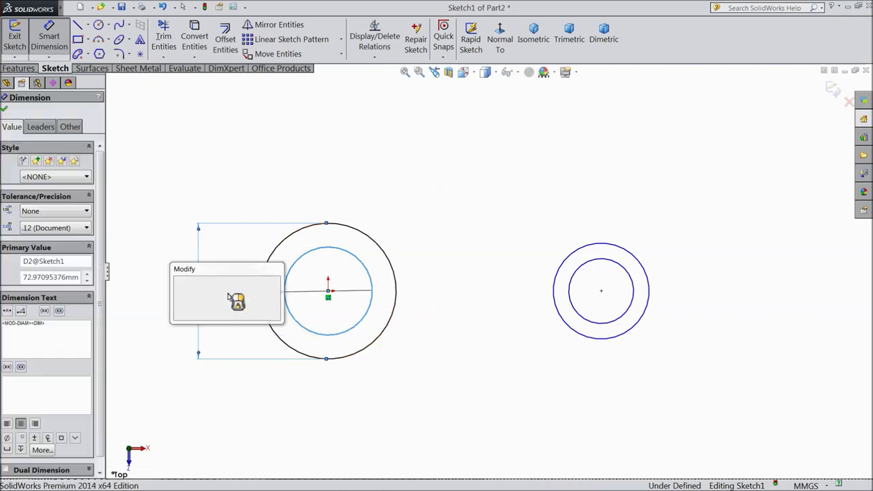
type("56.3")
key("Return")
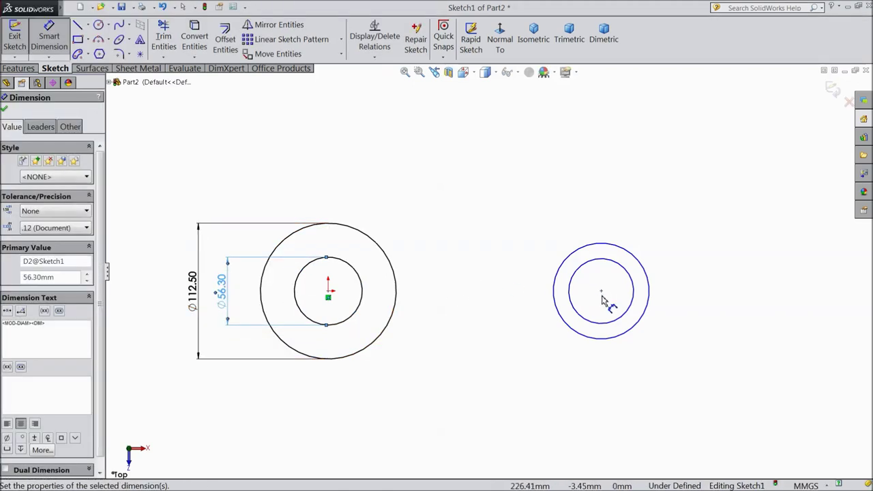
- Dimension the right circles to Ø87.50 outer and Ø43.80 inner
left_click(651, 299)
left_click(739, 290)
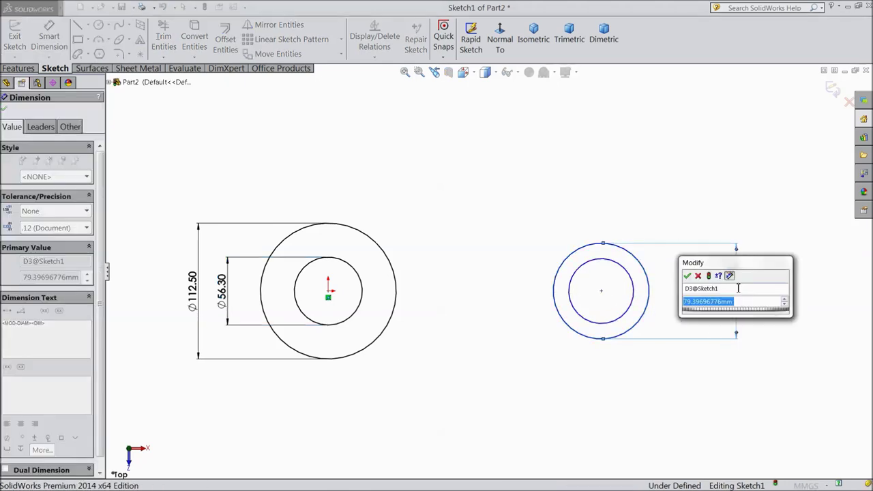
type("87.5")
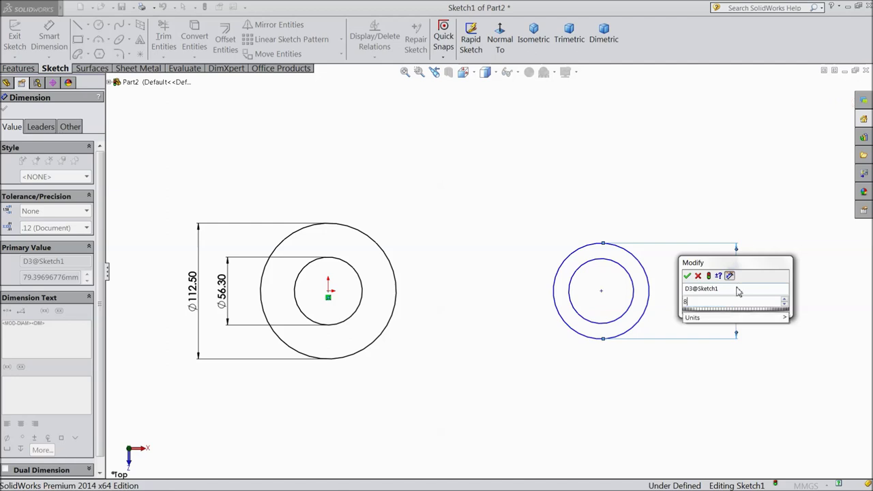
left_click(687, 276)
left_click(635, 292)
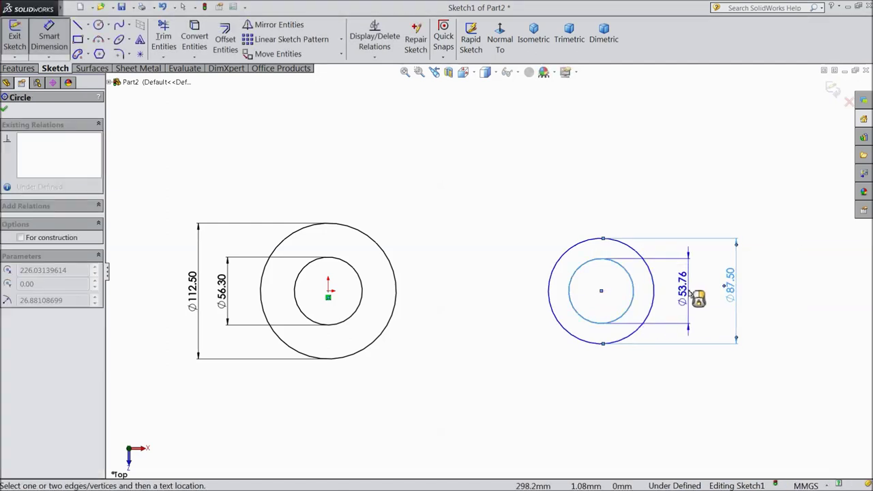
left_click(687, 292)
type("43.8")
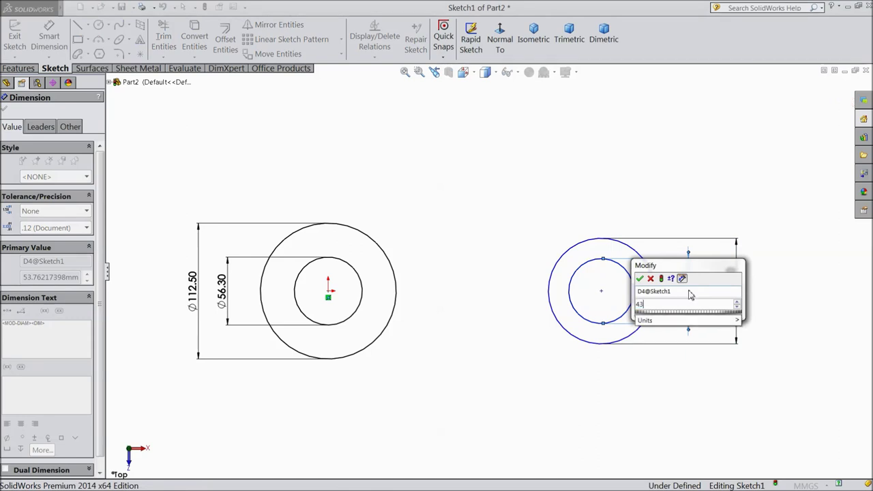
left_click(641, 279)
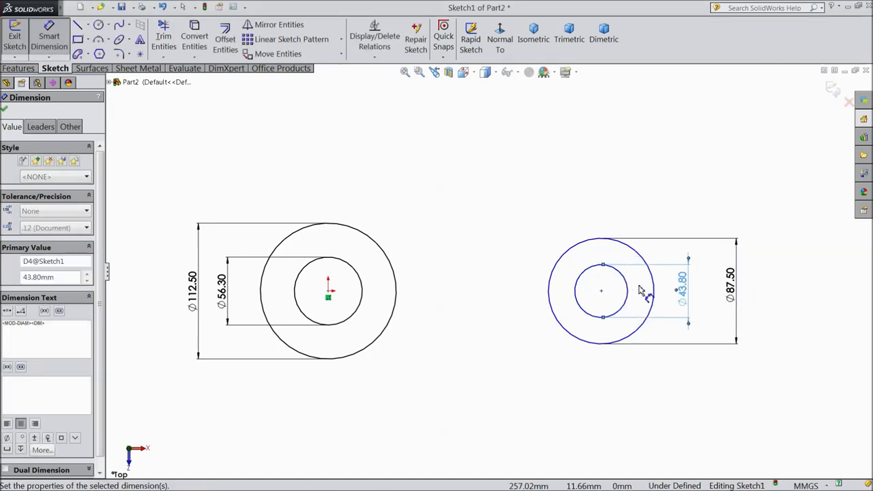
- Set the distance between the two circle centres to 300 mm
left_click(573, 334)
left_click(375, 340)
left_click(452, 404)
type("300")
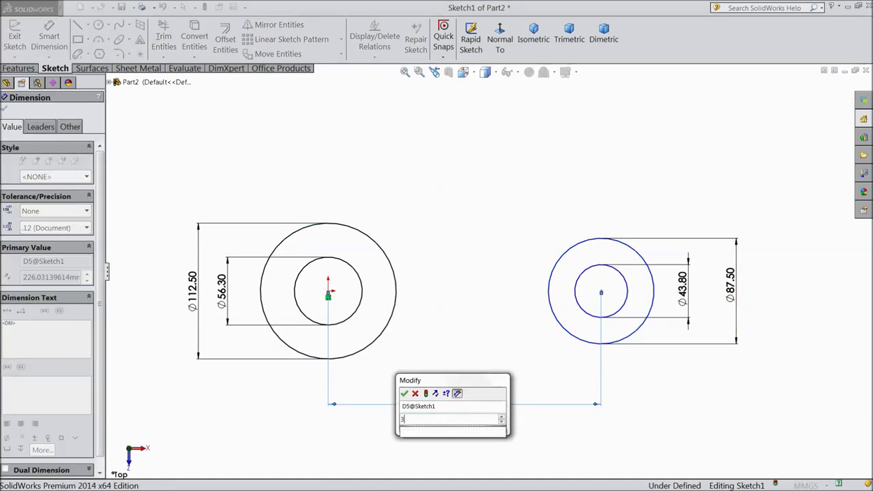
left_click(404, 394)
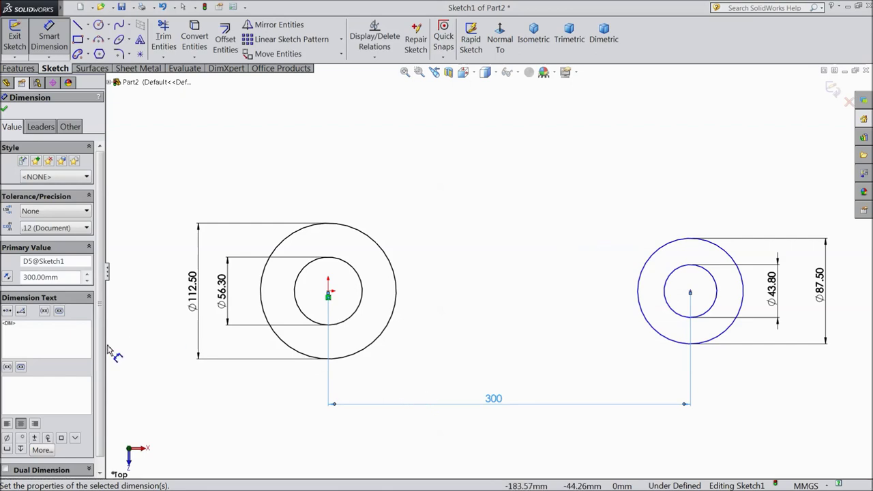
left_click(5, 108)
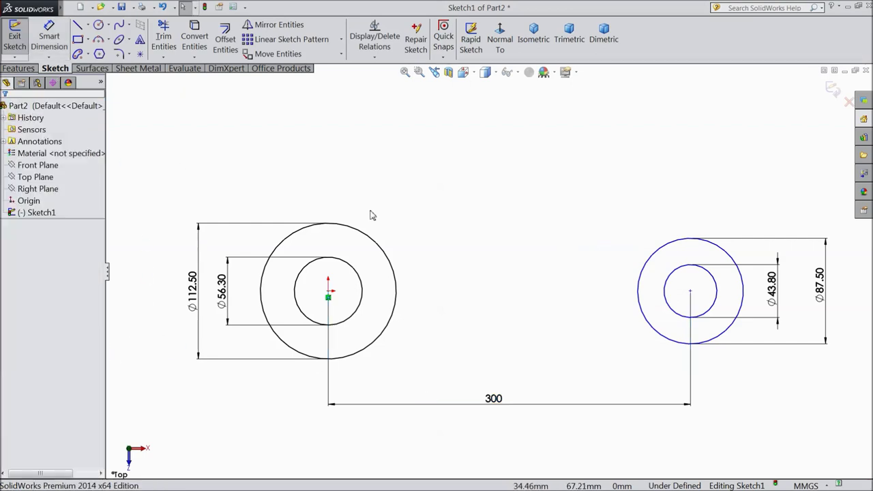
- Make the two circle centre points horizontal, fully defining the sketch
left_click(328, 296)
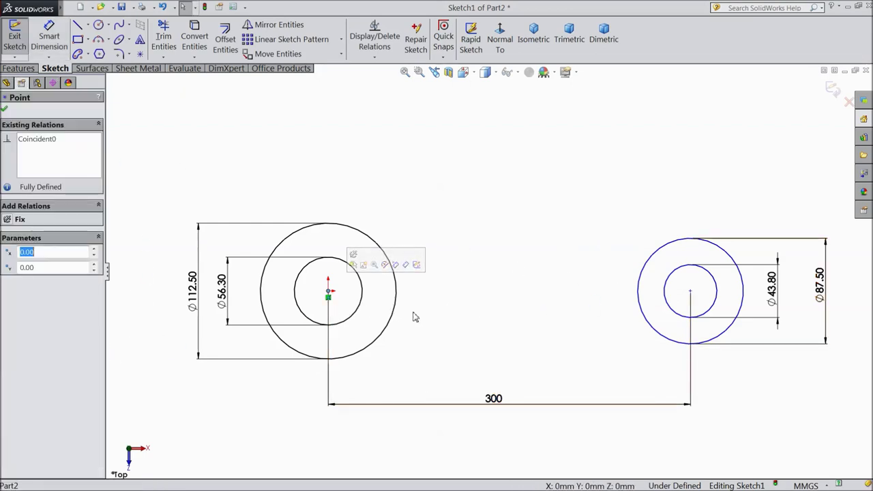
left_click(690, 292, "ctrl")
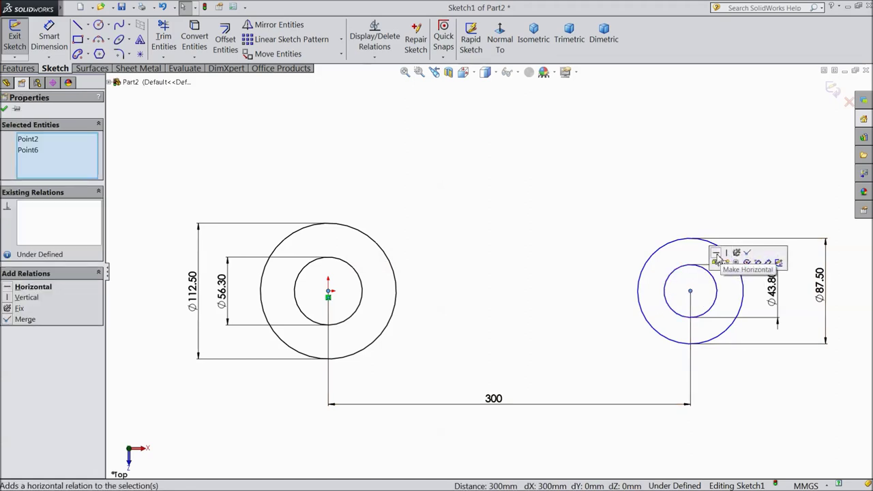
left_click(717, 258)
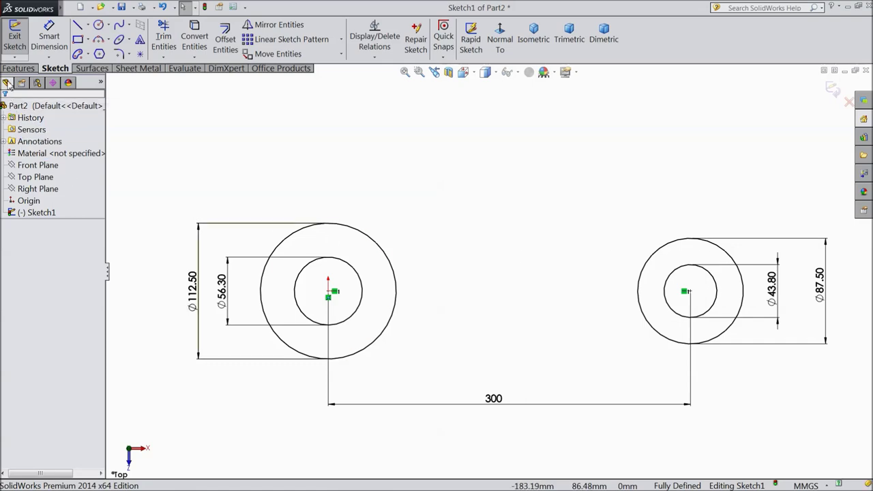
left_click(19, 69)
left_click(19, 45)
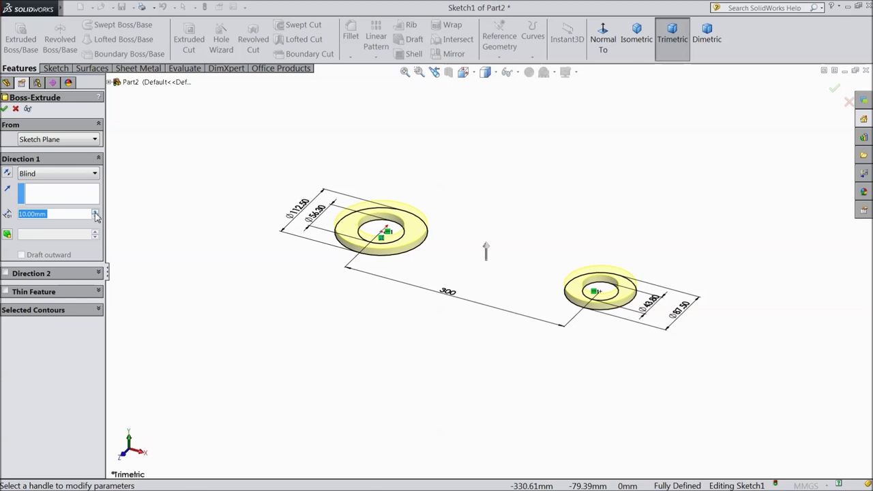
- Extrude the sketch 62.5 mm with a Mid Plane end condition into two hollow cylinders
type("62.5")
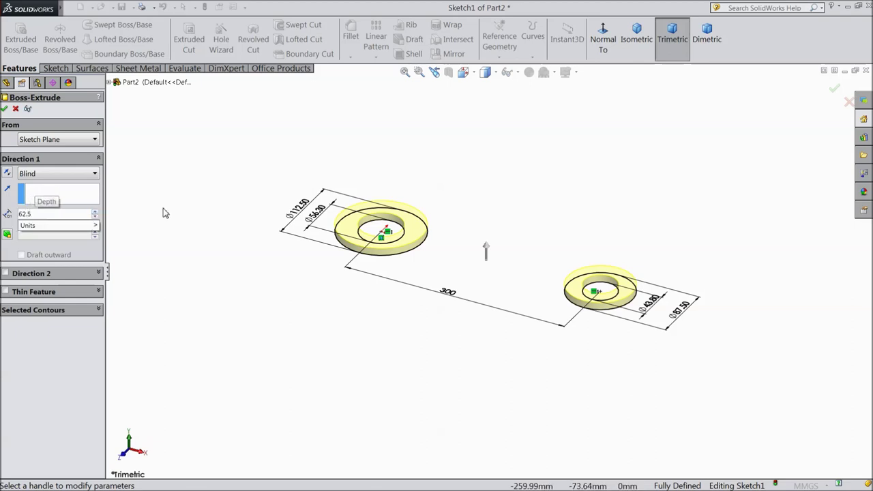
key("Return")
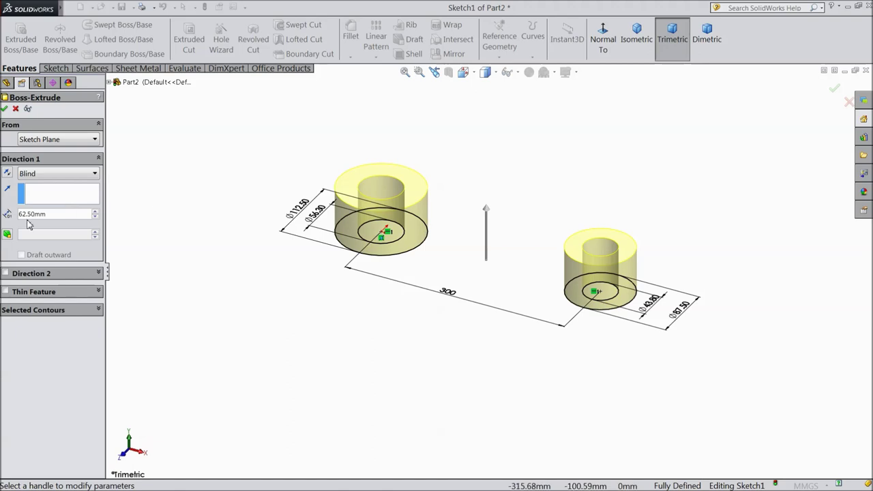
left_click(46, 174)
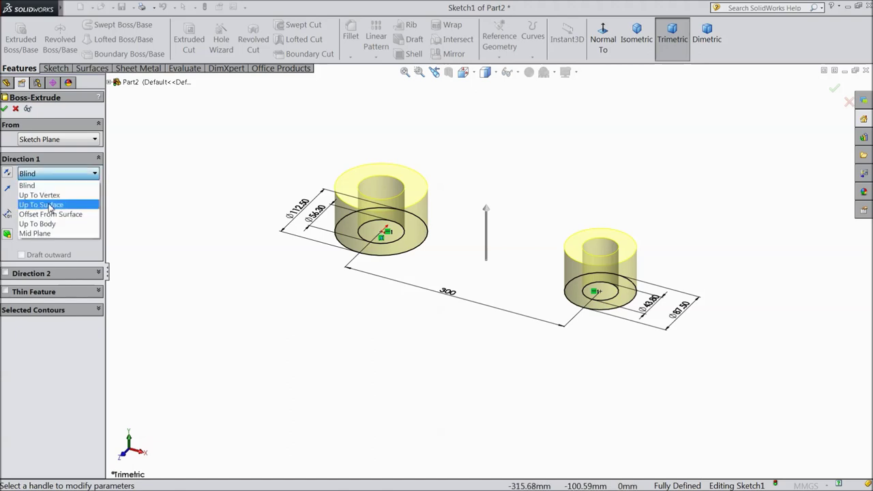
left_click(37, 236)
scroll(517, 234, "down", 4)
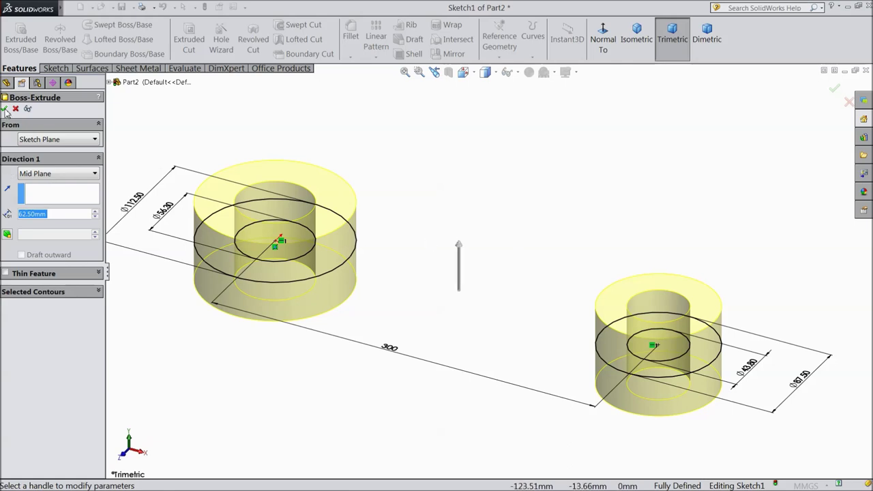
left_click(4, 110)
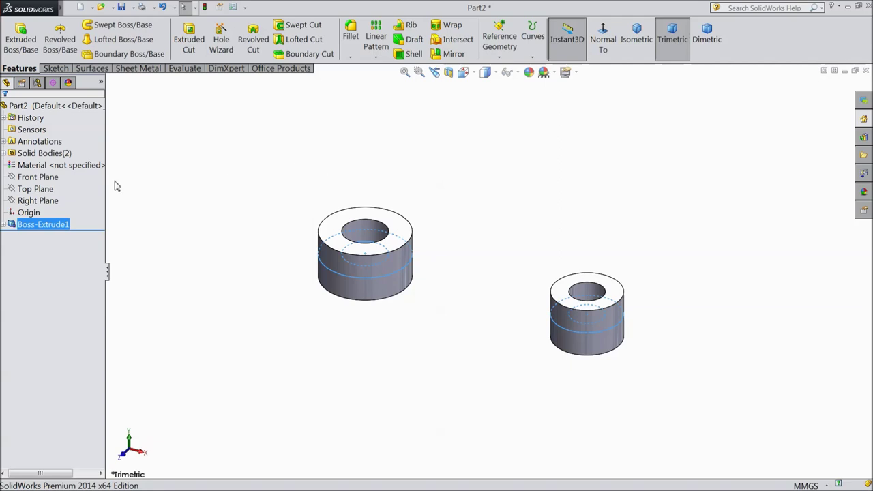
left_click(41, 189)
- Start a Top Plane sketch viewed Normal To and draw a line joining the two outer circles' tops
left_click(51, 173)
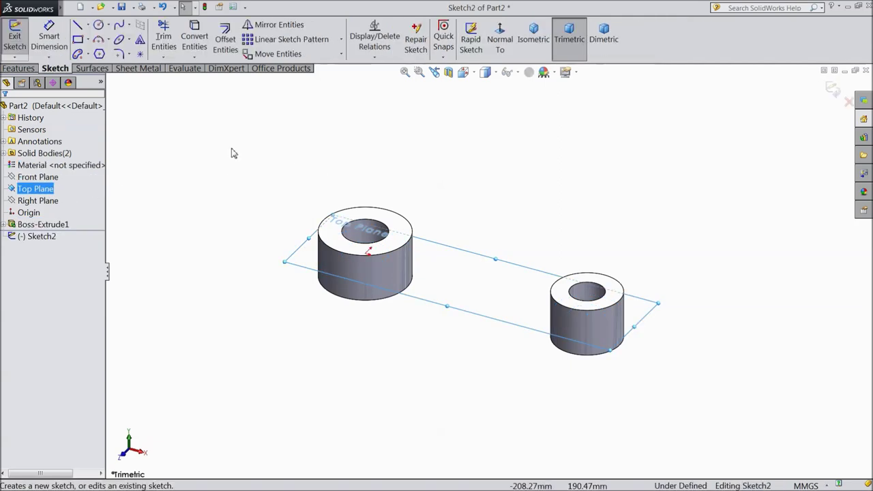
left_click(500, 39)
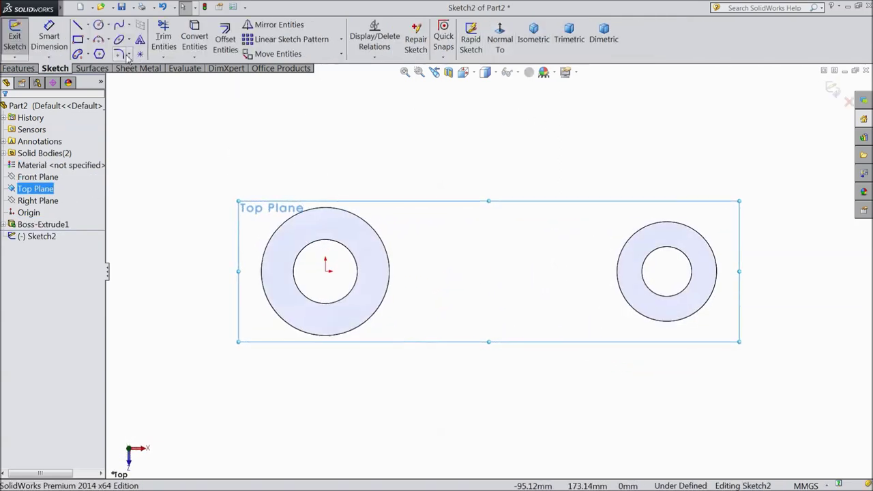
left_click(77, 25)
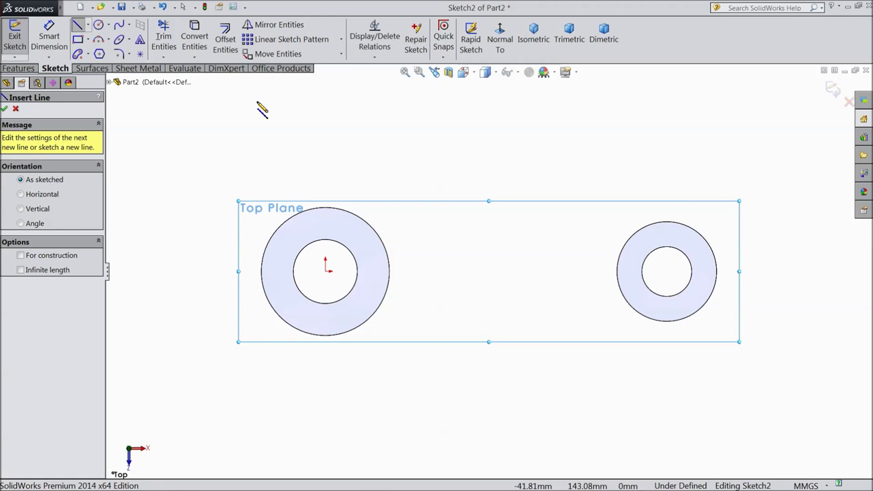
left_click(666, 222)
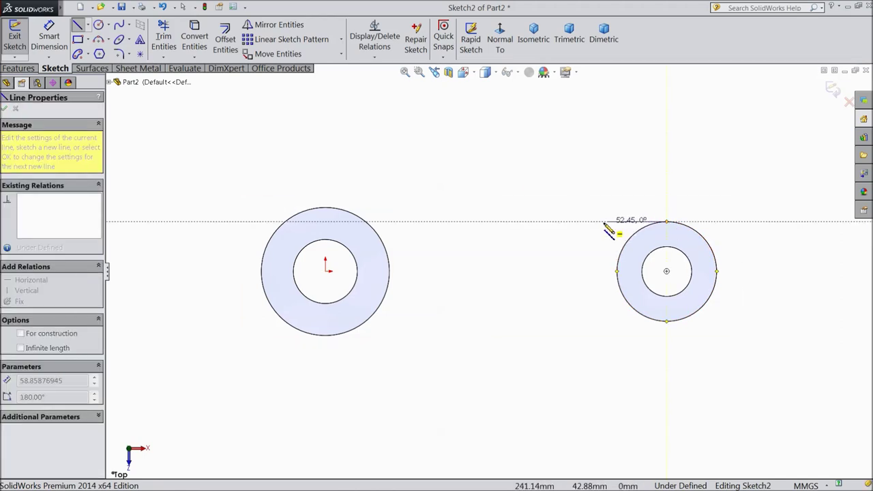
left_click(333, 206)
right_click(406, 218)
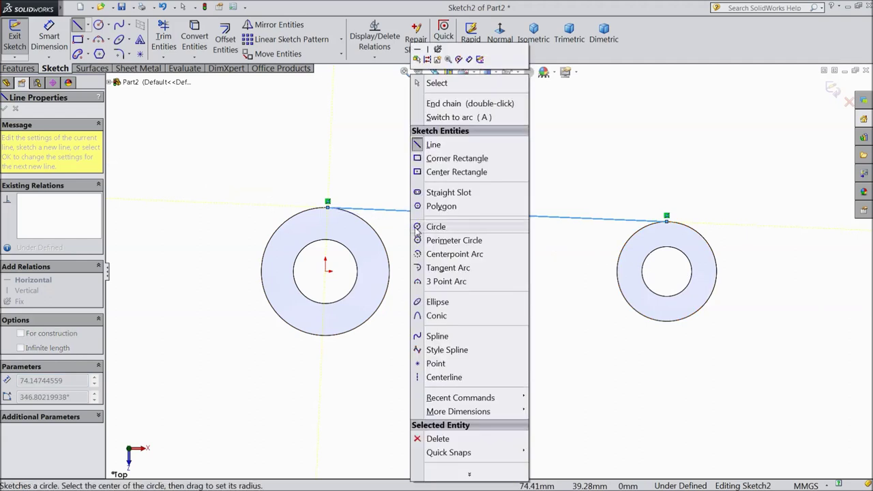
left_click(426, 83)
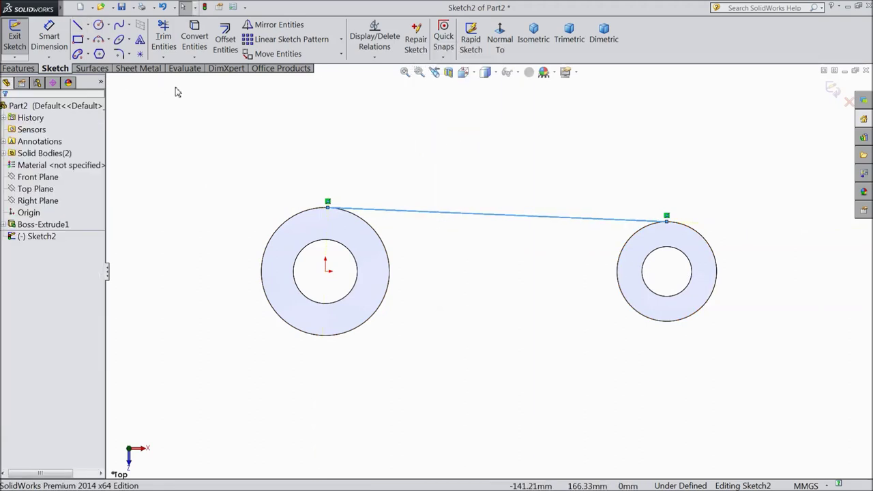
- Draw a second line joining the bottoms of the two outer circles
left_click(77, 27)
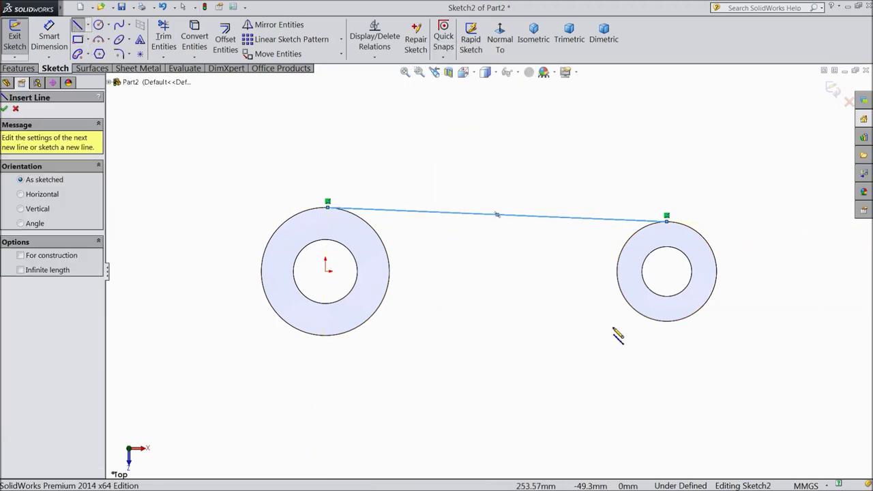
left_click(676, 332)
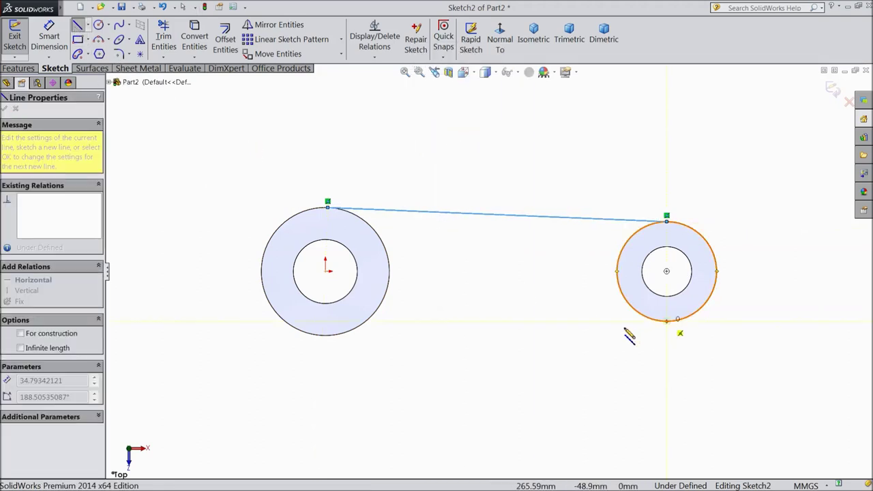
left_click(326, 335)
right_click(334, 335)
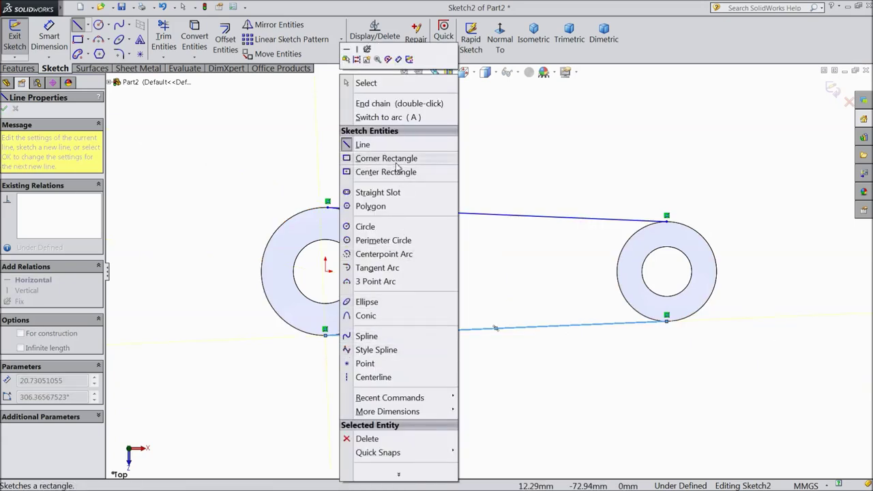
left_click(383, 145)
key("Escape")
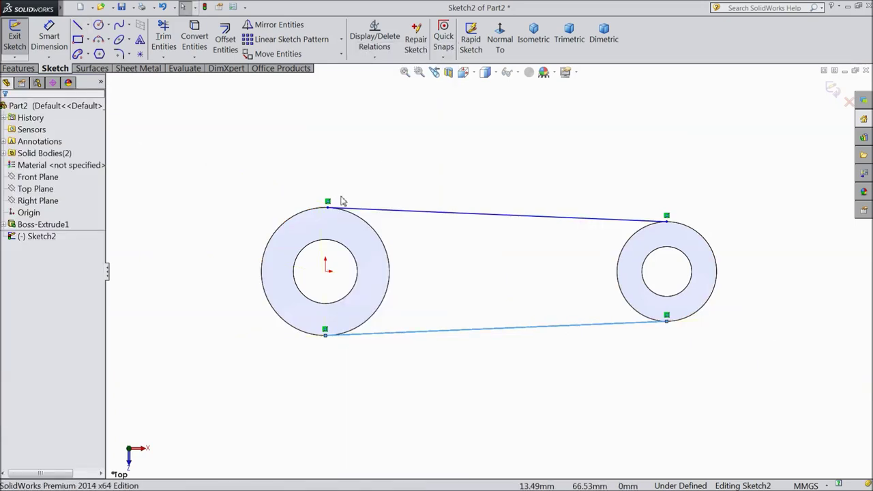
left_click(317, 213)
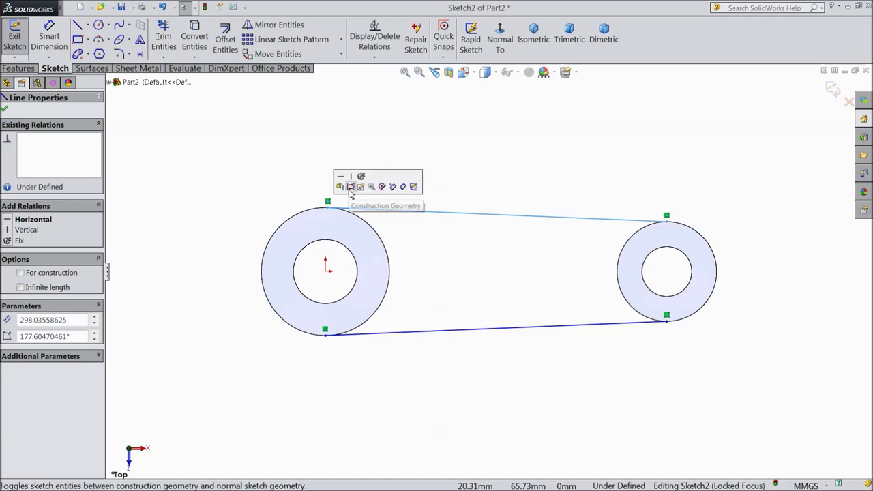
left_click(344, 214)
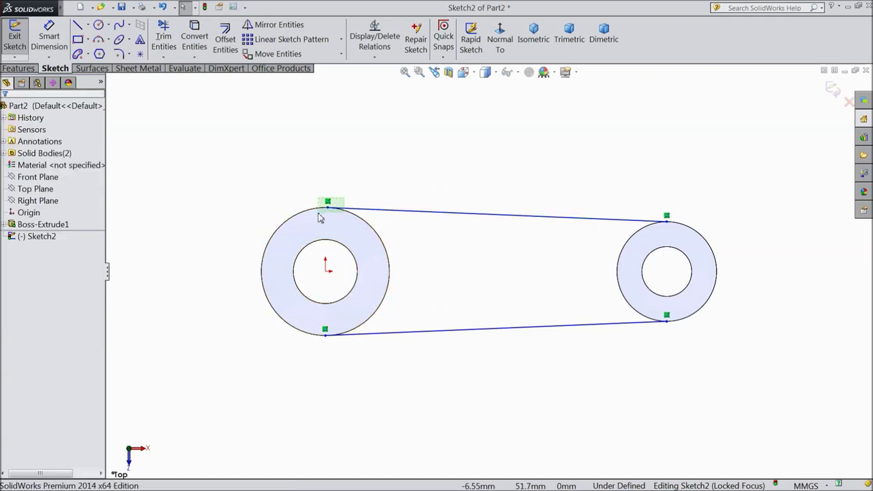
left_click(320, 217)
left_click(517, 177)
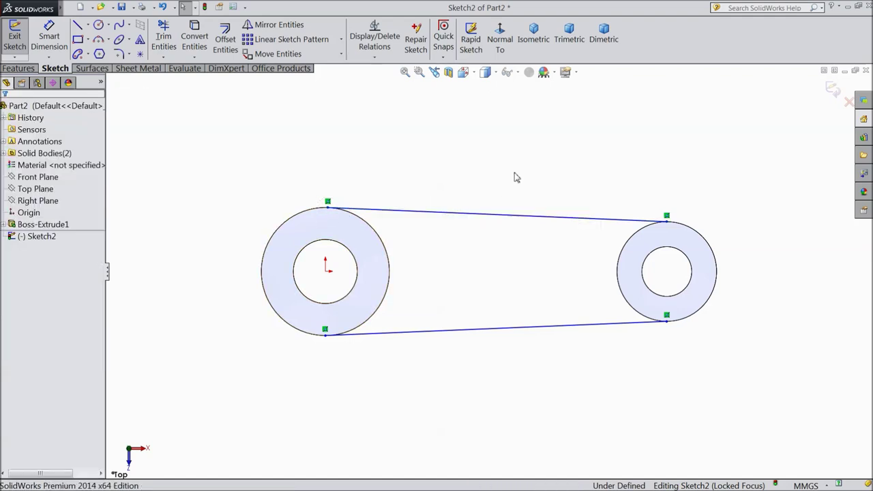
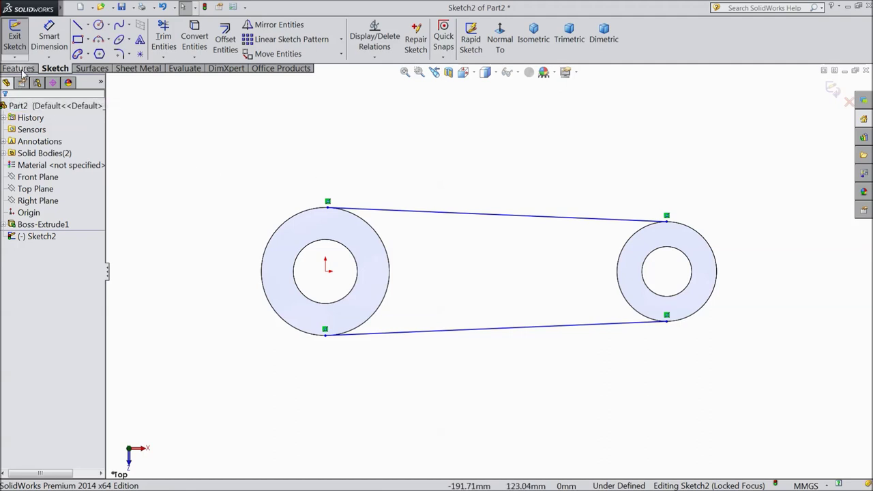
- Convert both pulleys' outer edges into sketch circles alongside the two tangent lines
left_click(389, 270)
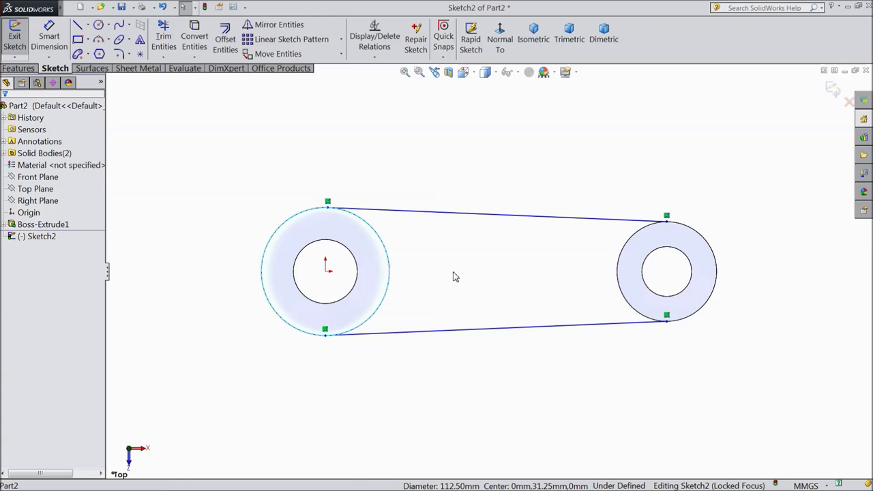
left_click(629, 307, "ctrl")
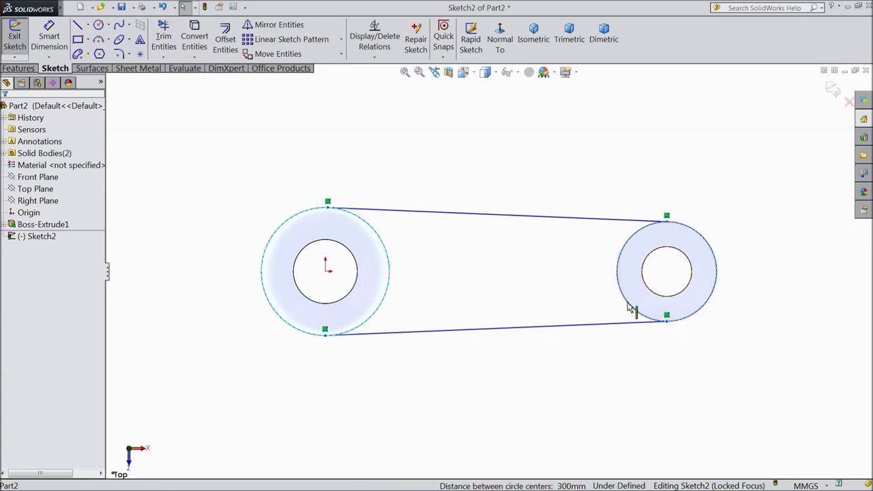
left_click(191, 41)
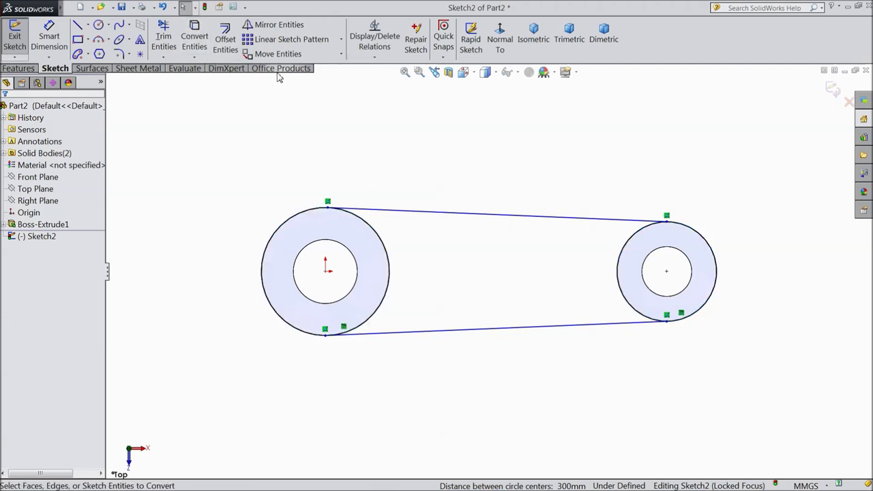
left_click(163, 37)
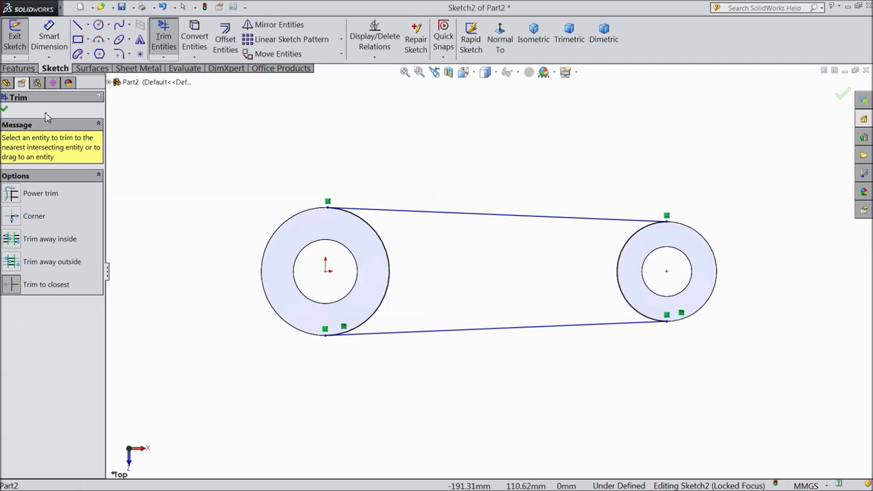
left_click(4, 110)
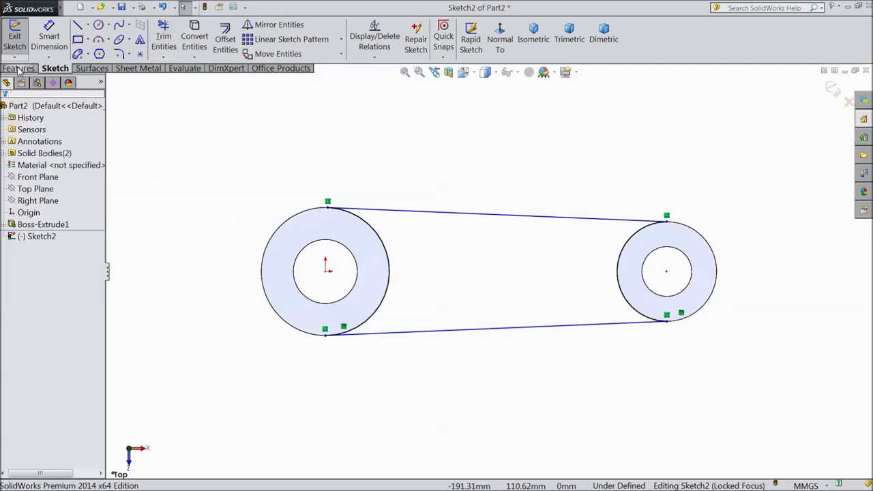
left_click(18, 69)
left_click(20, 41)
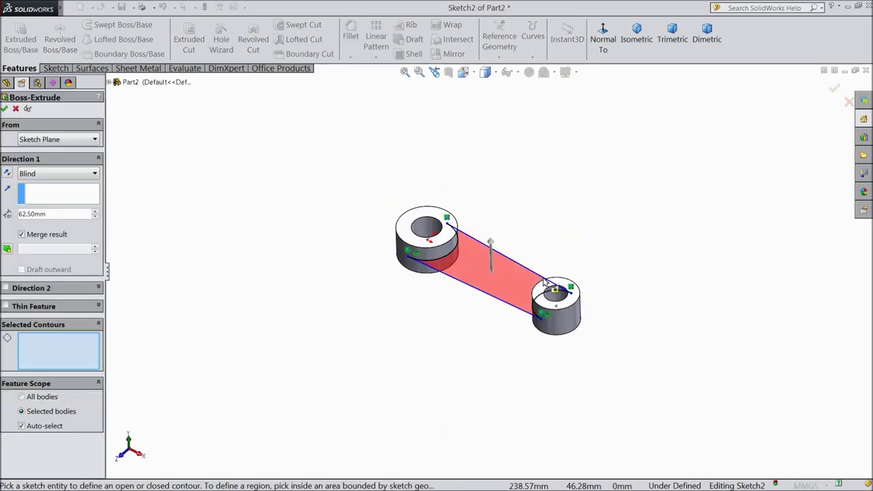
- Extrude the region between the pulleys Mid Plane to 25 mm as Boss-Extrude2
scroll(545, 282, "down", 4)
left_click(436, 271)
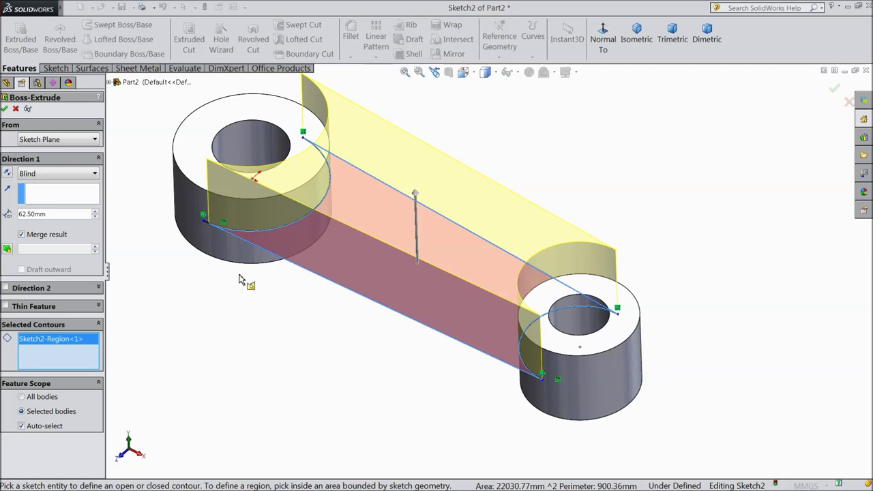
left_click(58, 174)
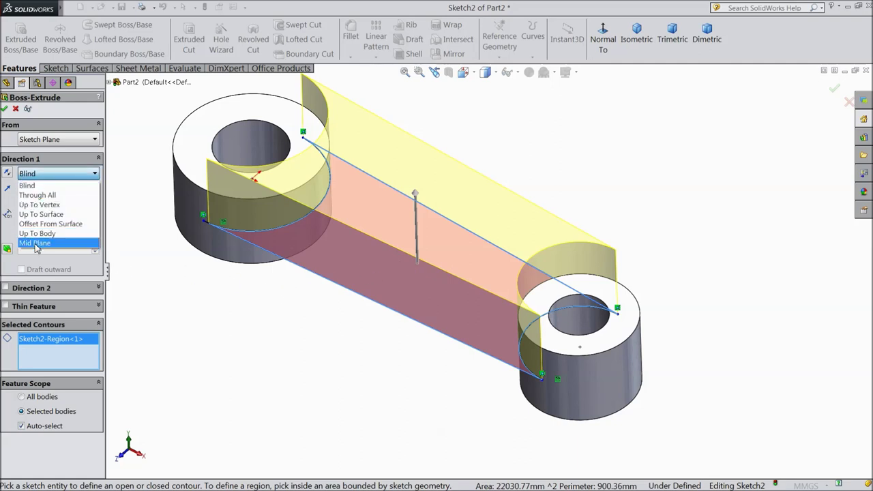
left_click(37, 250)
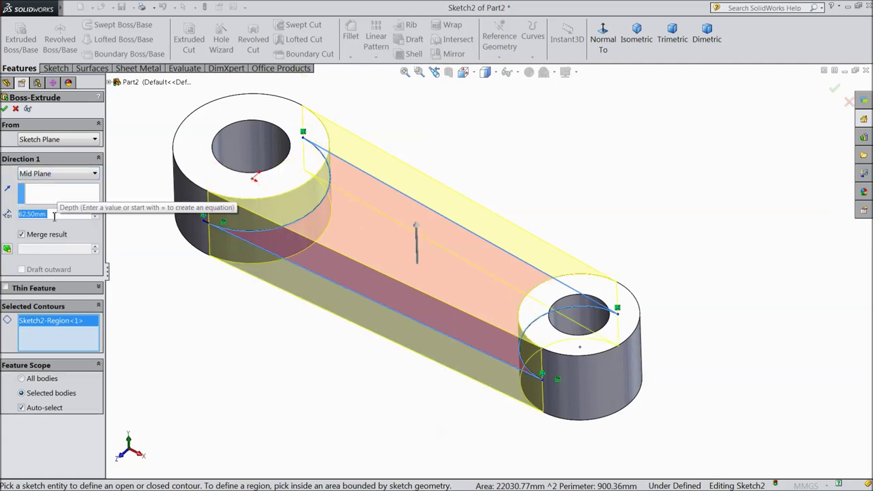
type("25")
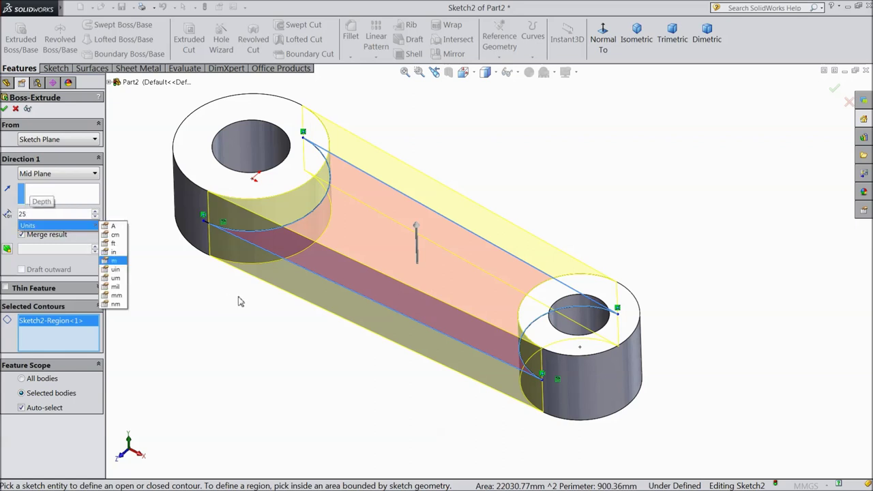
key("Return")
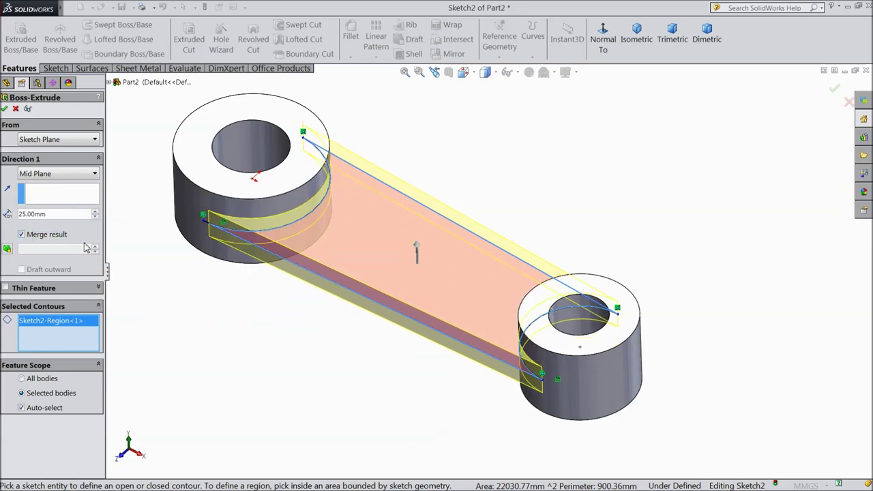
left_click(5, 108)
left_click(303, 353)
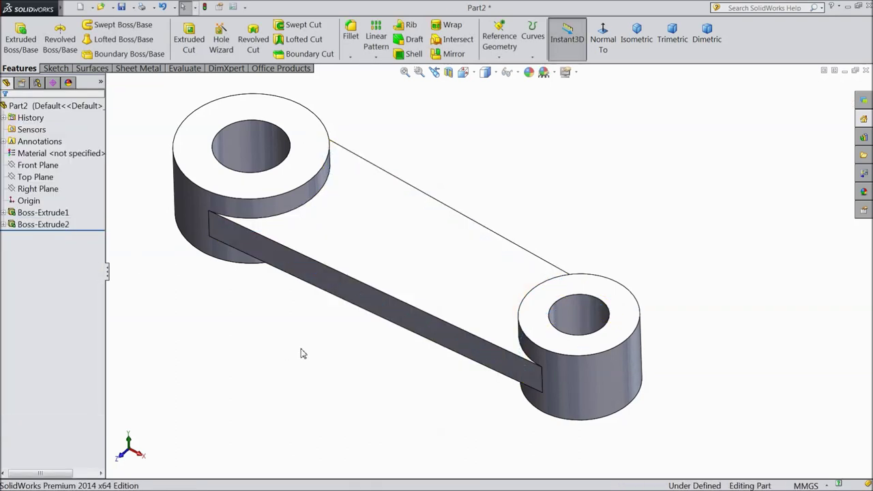
- Reorient the view and start Sketch3 on the connecting web's top face
middle_click_drag(248, 325, 253, 355)
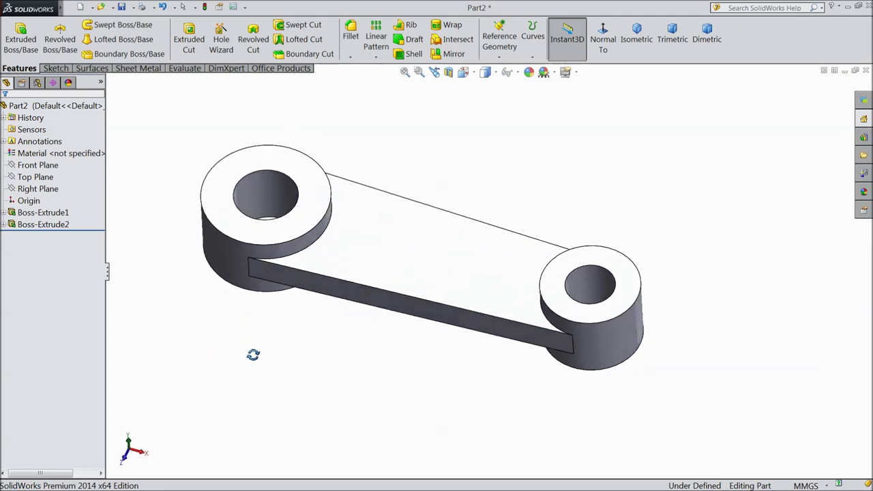
key("Escape")
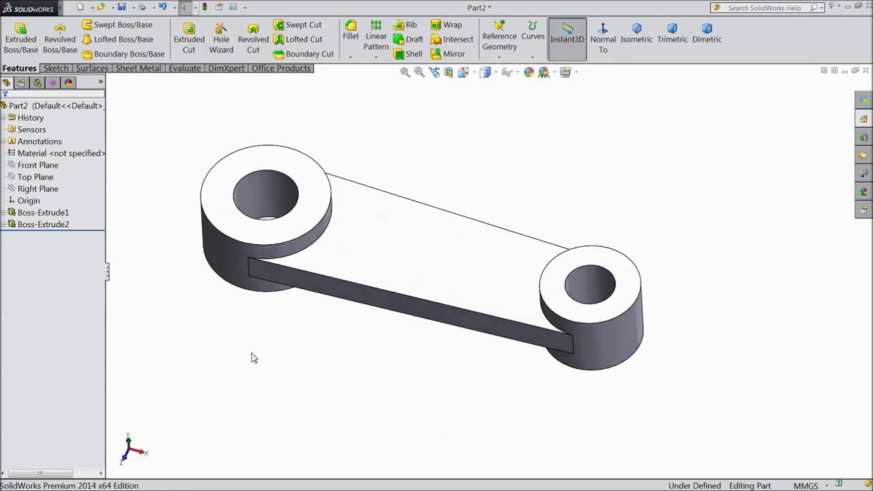
key("f")
mouse_move(274, 387)
middle_mouse_down()
mouse_move(296, 316)
mouse_move(275, 389)
mouse_move(298, 402)
mouse_move(285, 390)
middle_mouse_up()
key("Escape")
left_click(444, 277)
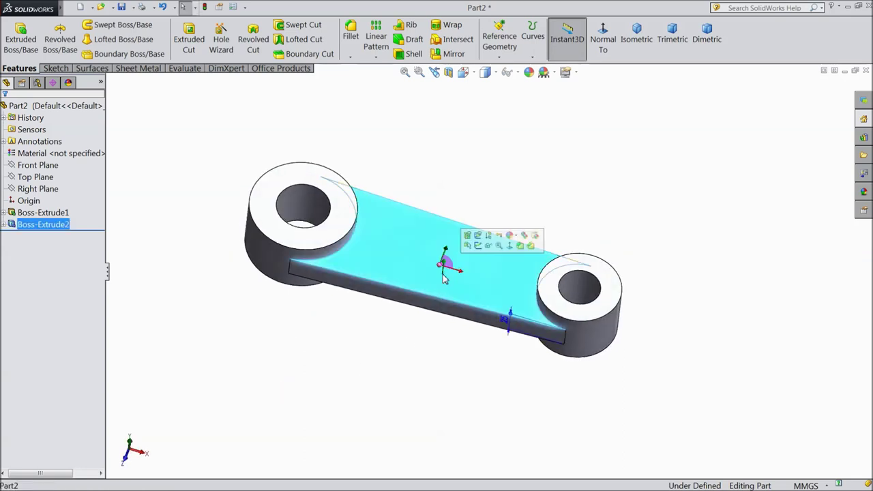
left_click(478, 246)
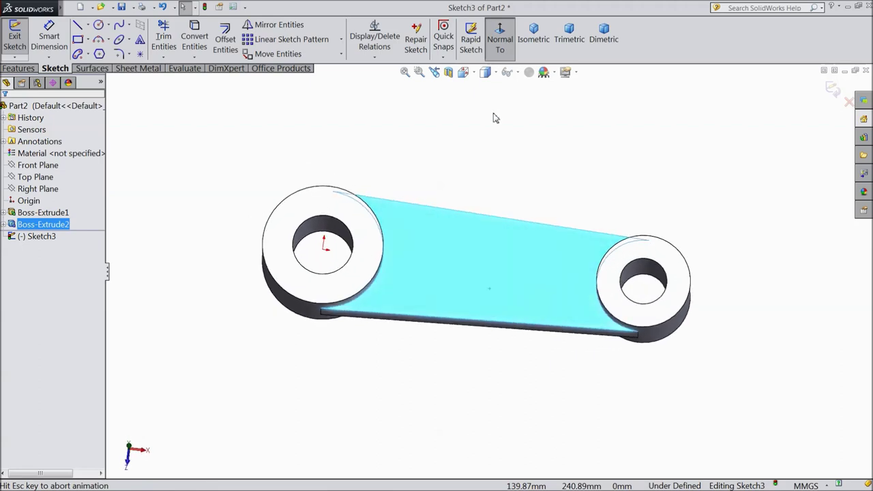
- Draw two circles centred on the left and right hole centres
left_click(98, 24)
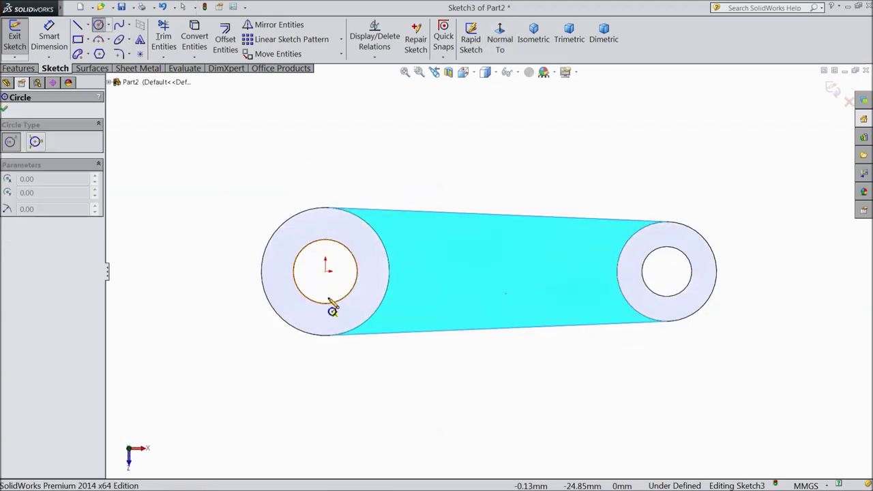
left_click(326, 271)
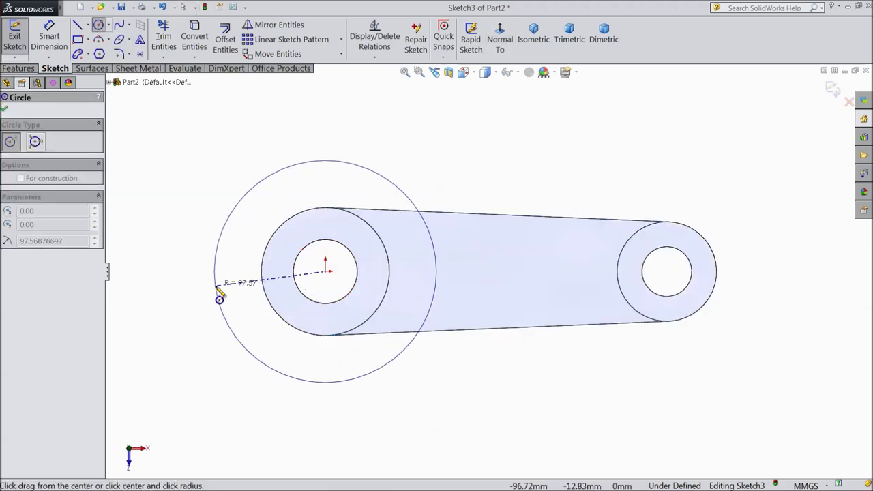
left_click(217, 294)
left_click(666, 271)
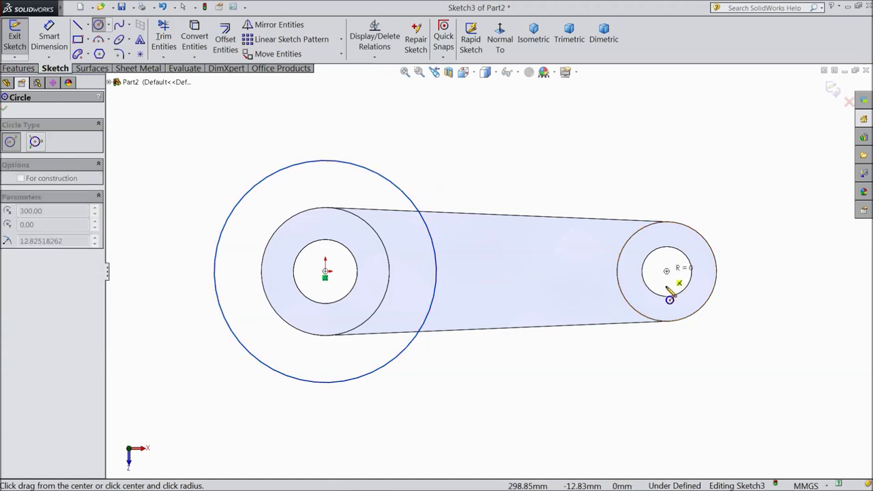
left_click(664, 358)
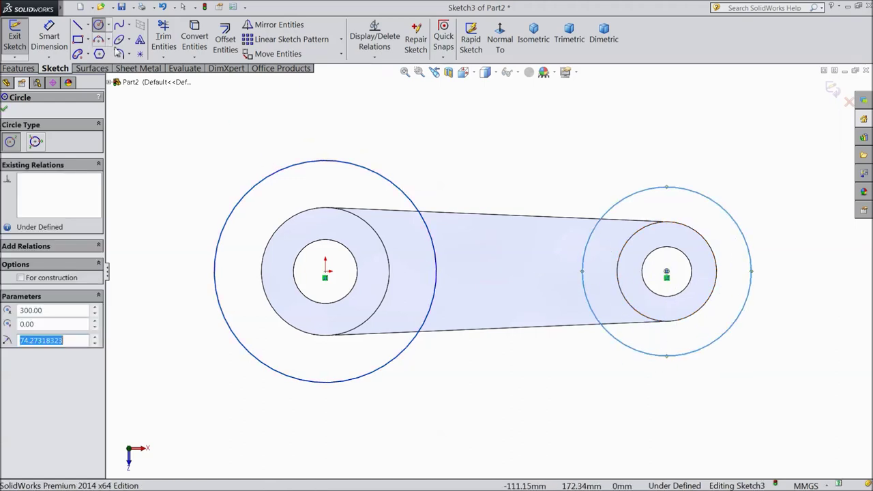
- Dimension the left circle Ø152.5 and the right circle Ø127.5
left_click(49, 35)
left_click(298, 168)
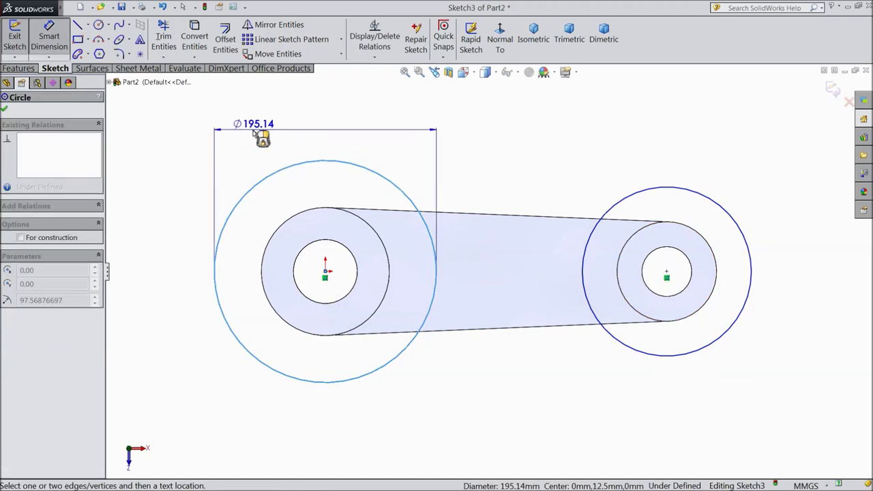
left_click(254, 129)
type("152.5")
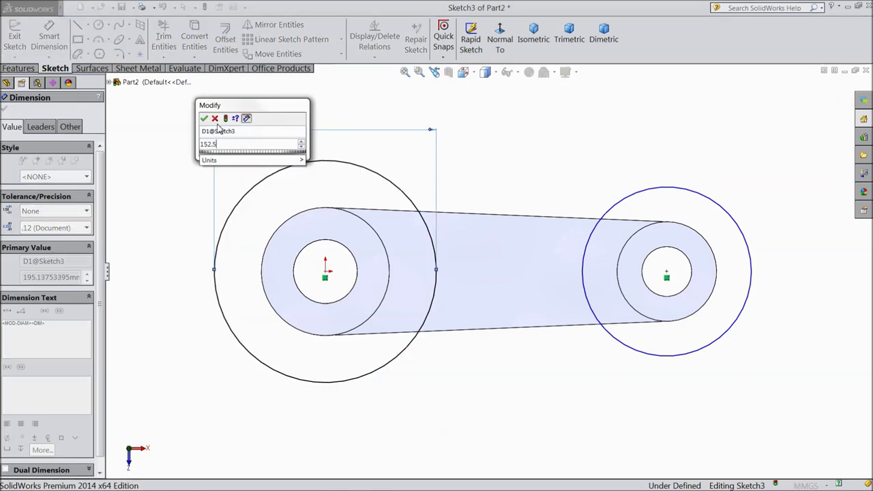
left_click(204, 118)
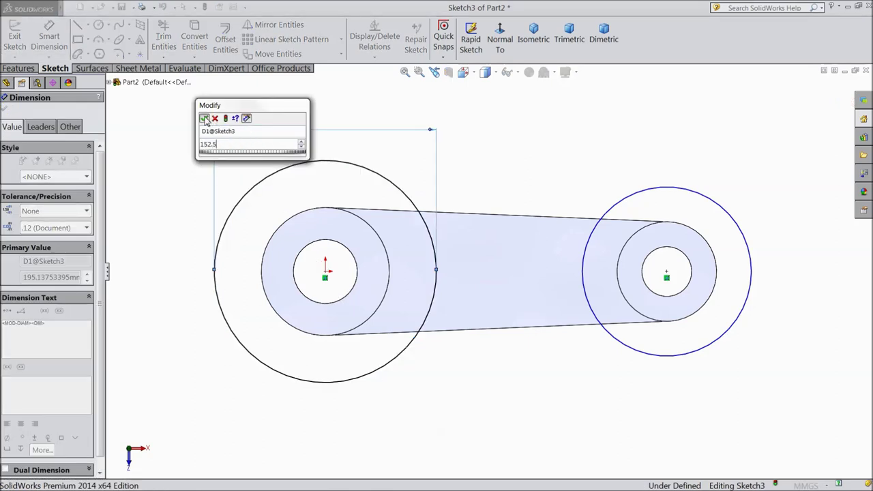
left_click(689, 194)
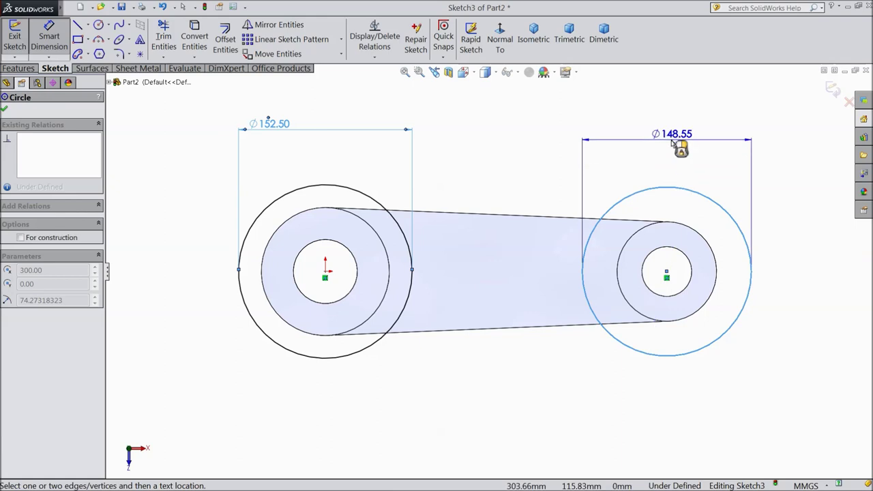
left_click(677, 146)
type("127")
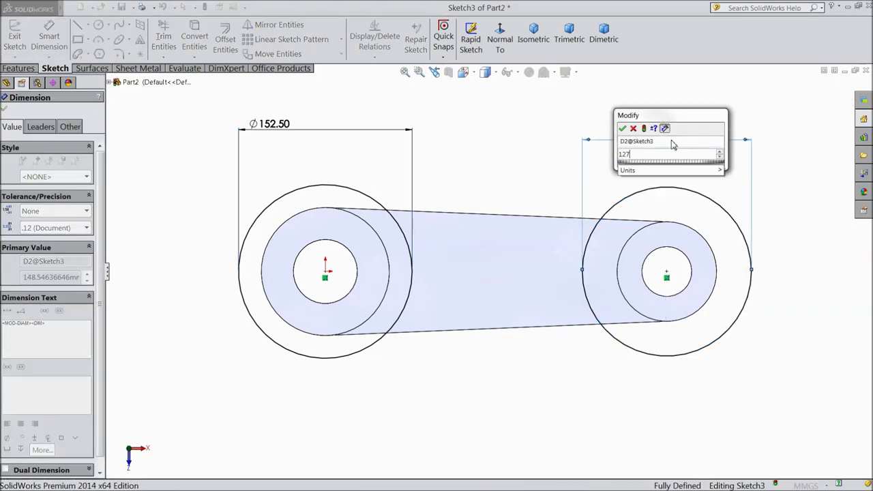
type(".5")
left_click(623, 128)
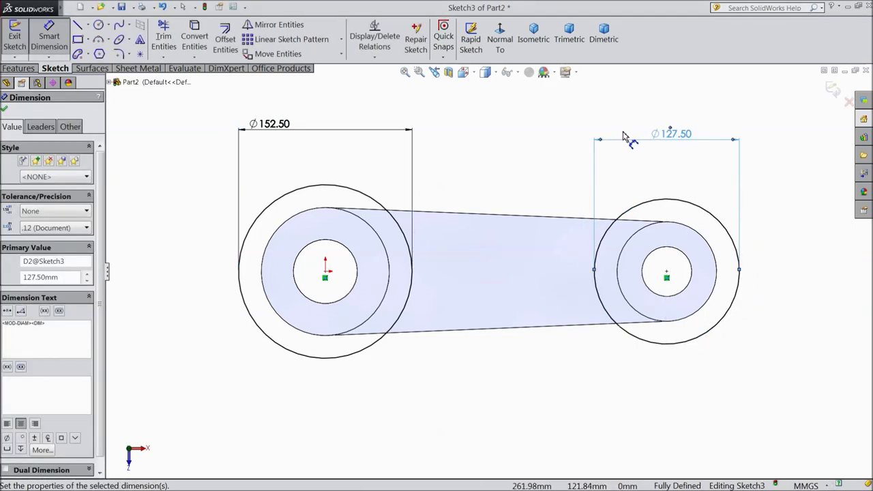
left_click(5, 111)
left_click(472, 215)
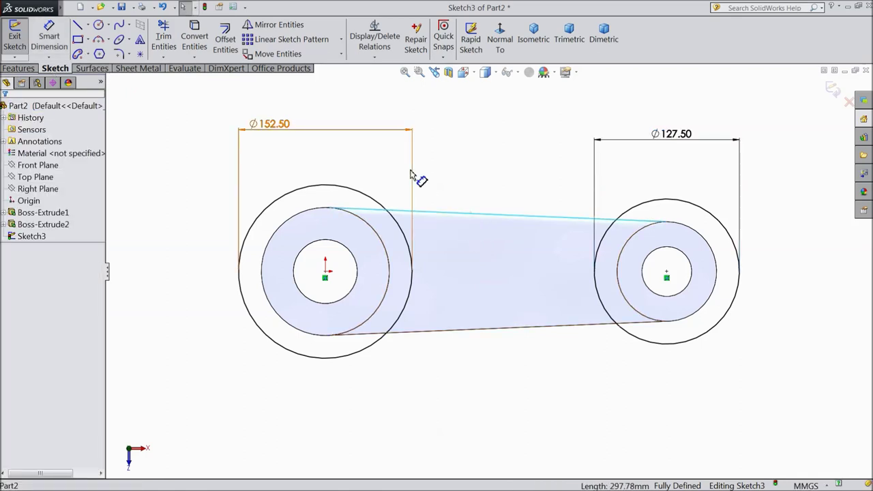
- Create the first 25 mm offset line inward from the upper tangent line
left_click(232, 58)
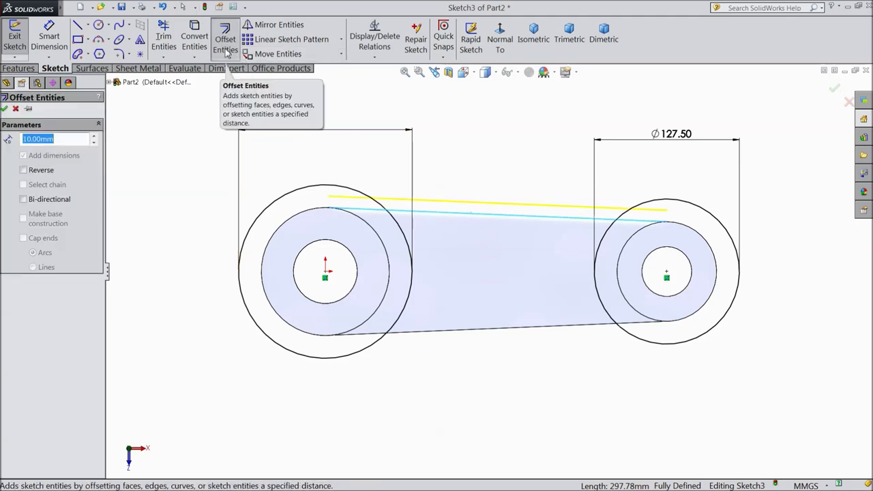
left_click(23, 171)
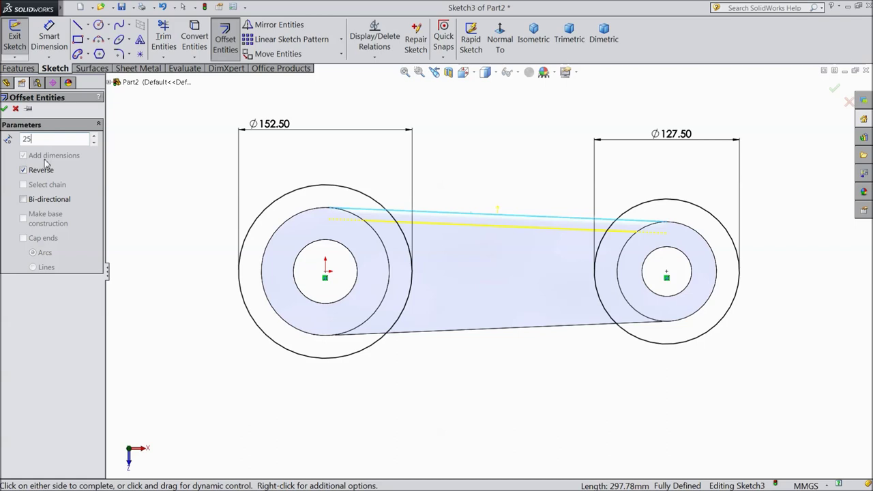
left_click(460, 332)
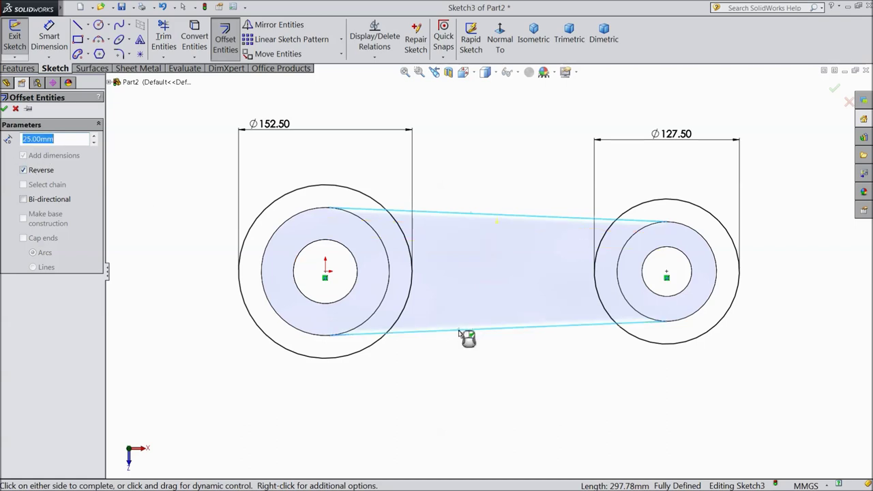
left_click(4, 109)
left_click(514, 291)
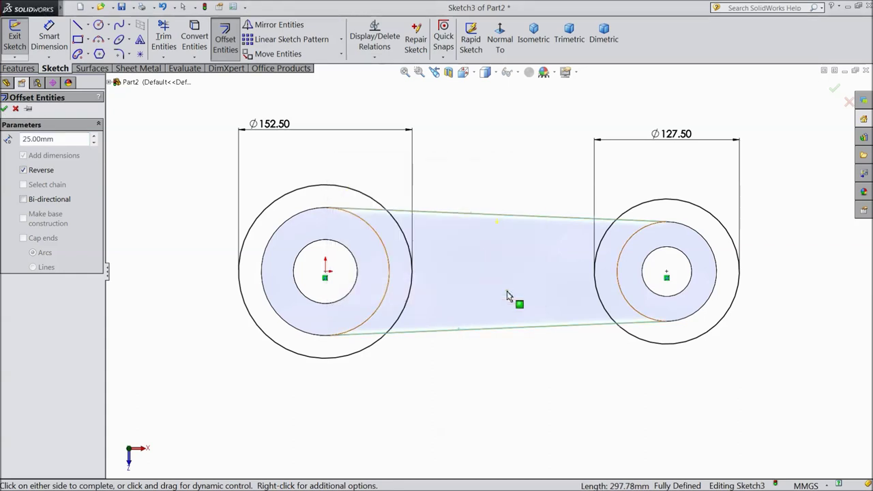
left_click(416, 335)
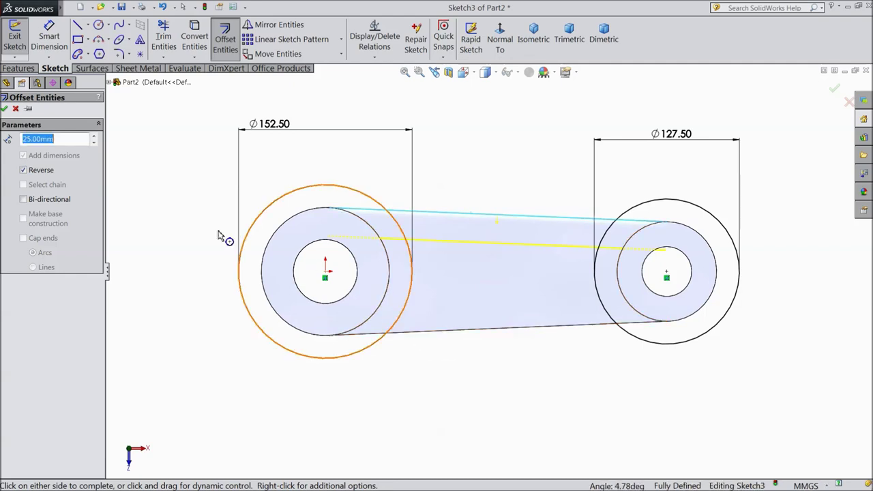
left_click(5, 109)
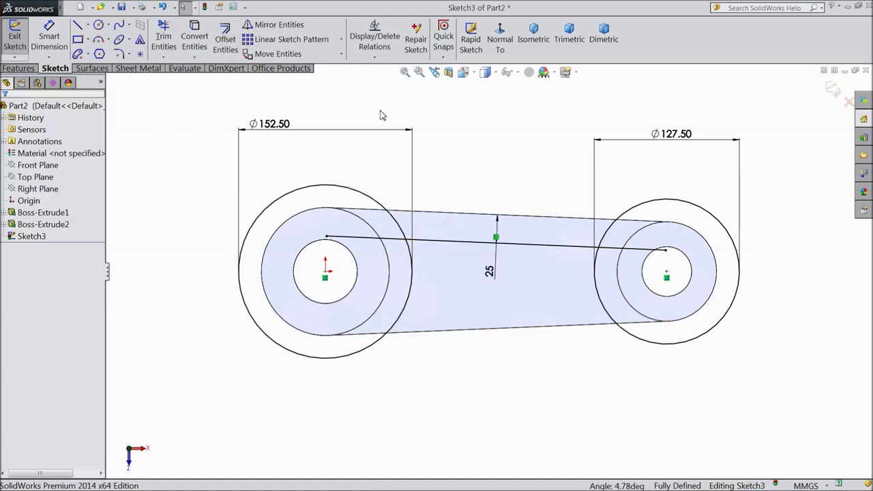
- Add a second 25 mm offset line inward from the lower tangent line
left_click(225, 42)
left_click(478, 332)
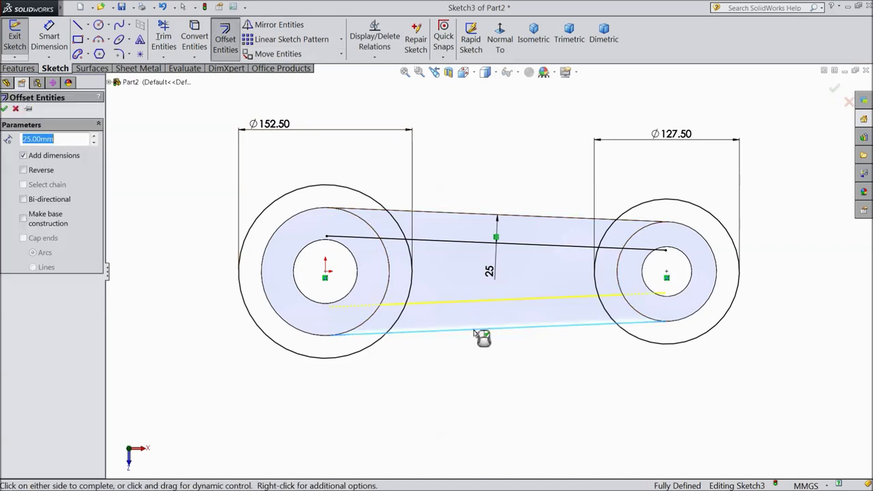
left_click(3, 110)
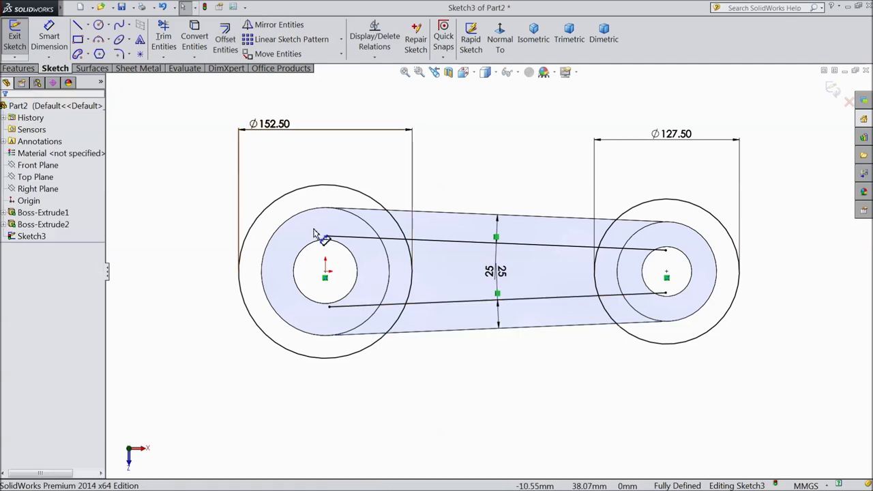
left_click(163, 37)
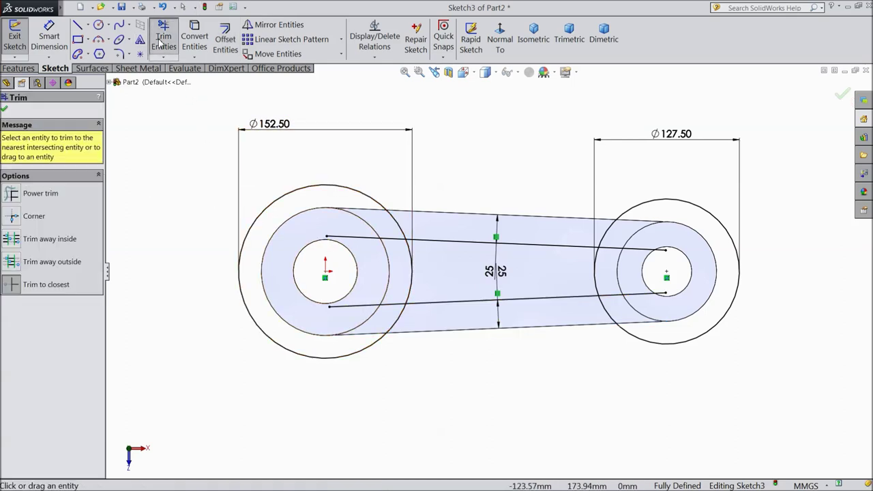
- Trim both outer circles to arcs and remove excess line, leaving a closed slot profile
left_click(292, 197)
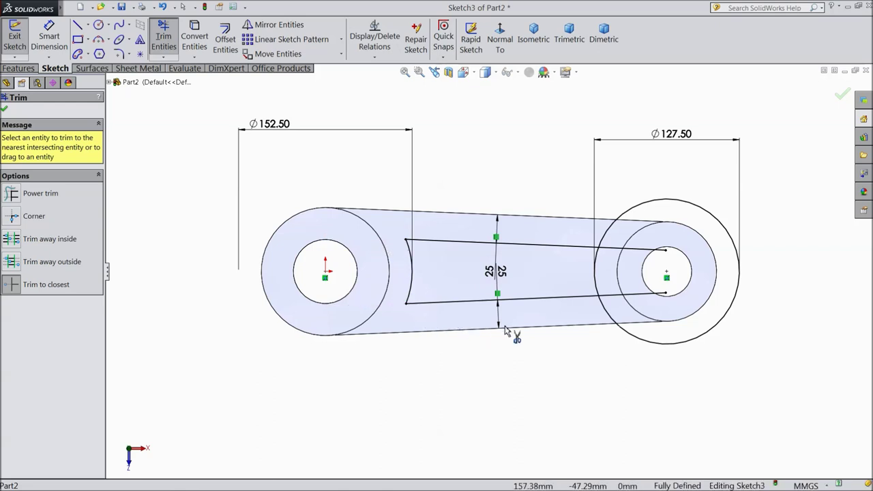
left_click(642, 252)
left_click(638, 214)
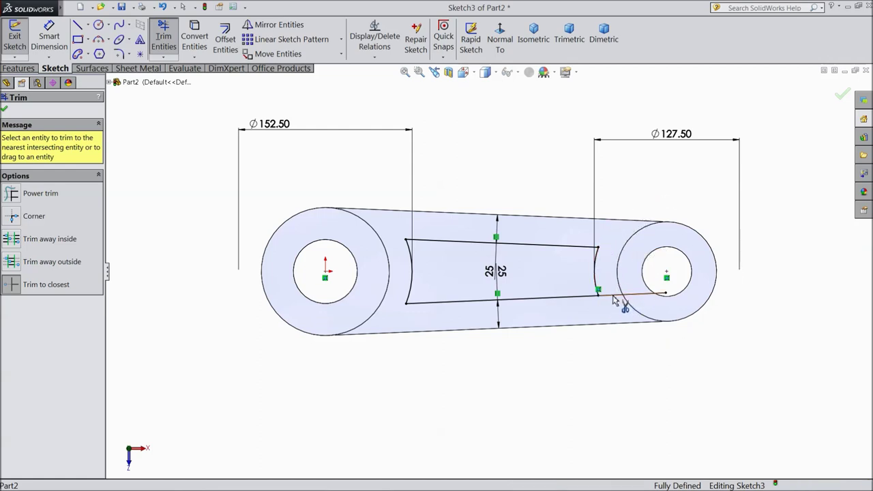
left_click(5, 109)
left_click(19, 68)
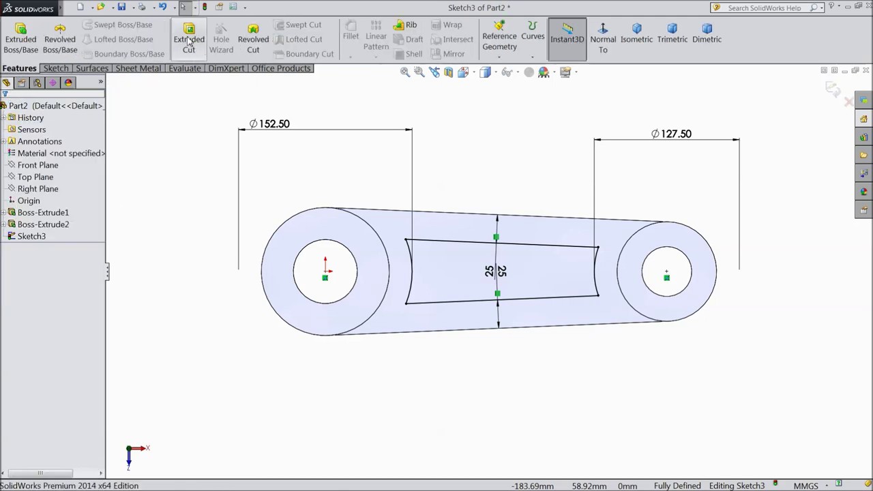
- Cut the slot profile Blind 5 mm deep into the web's top face
left_click(189, 42)
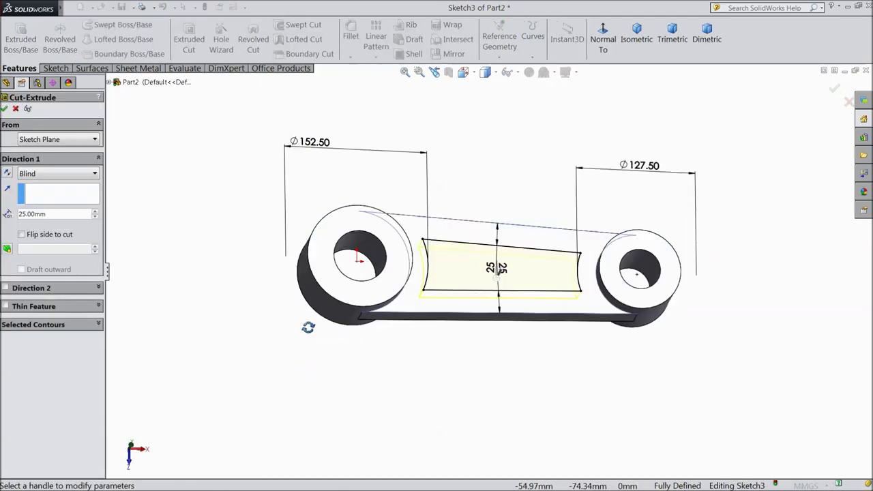
scroll(509, 284, "down", 4)
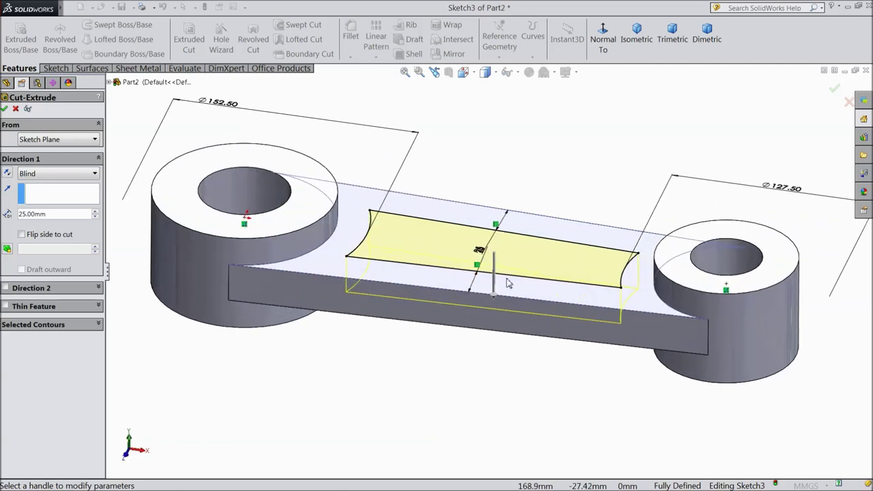
scroll(509, 283, "down", 2)
type("5")
key("Return")
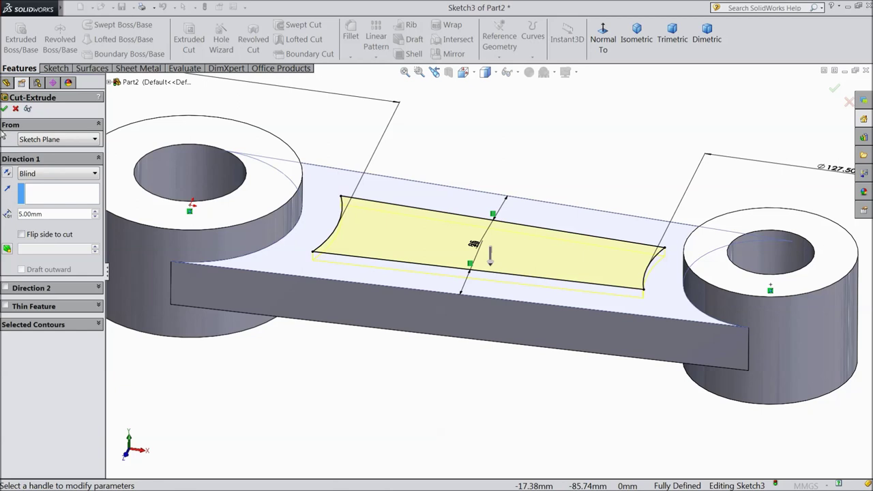
left_click(5, 109)
scroll(380, 265, "up", 5)
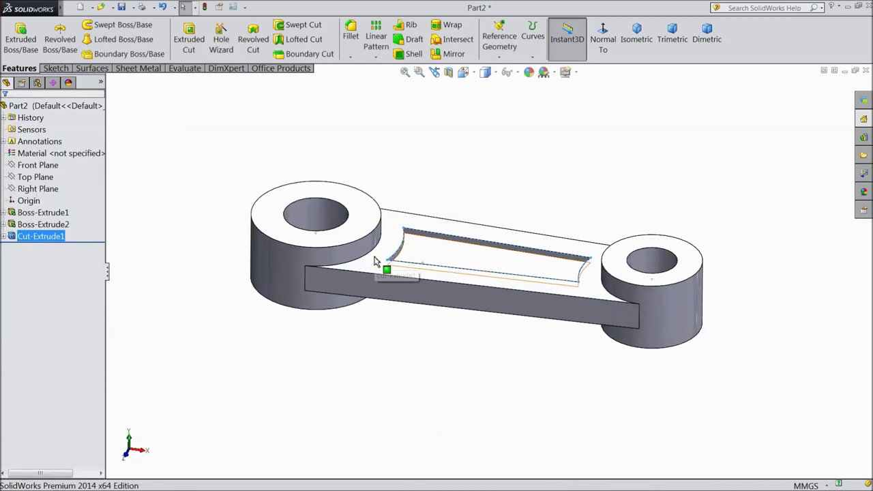
- Mirror Cut-Extrude1 about Top Plane to pocket the web's underside
left_click(38, 178)
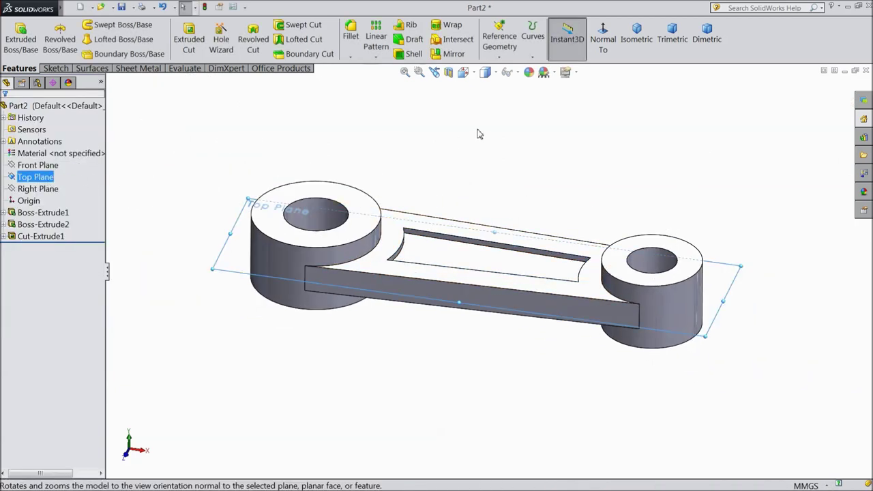
left_click(454, 54)
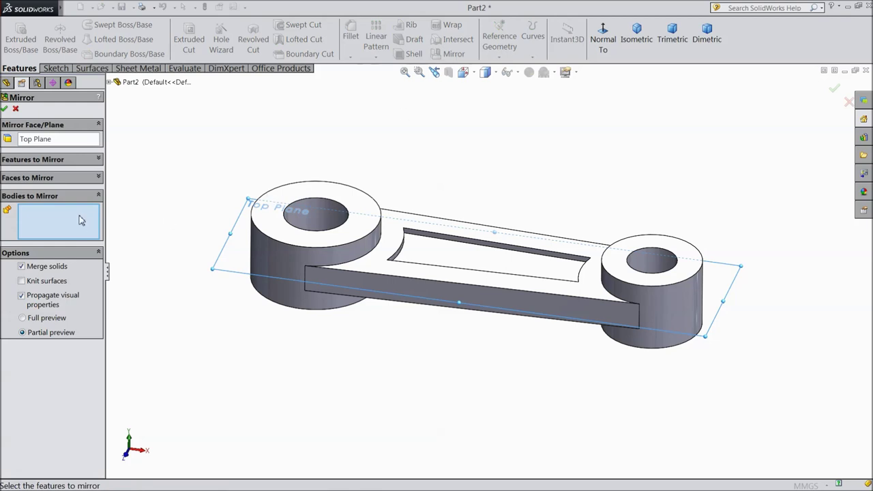
left_click(48, 162)
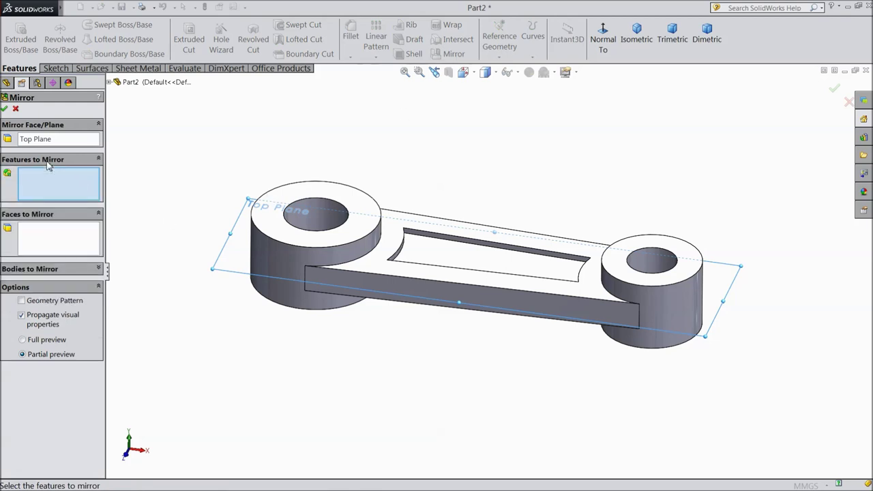
left_click(421, 238)
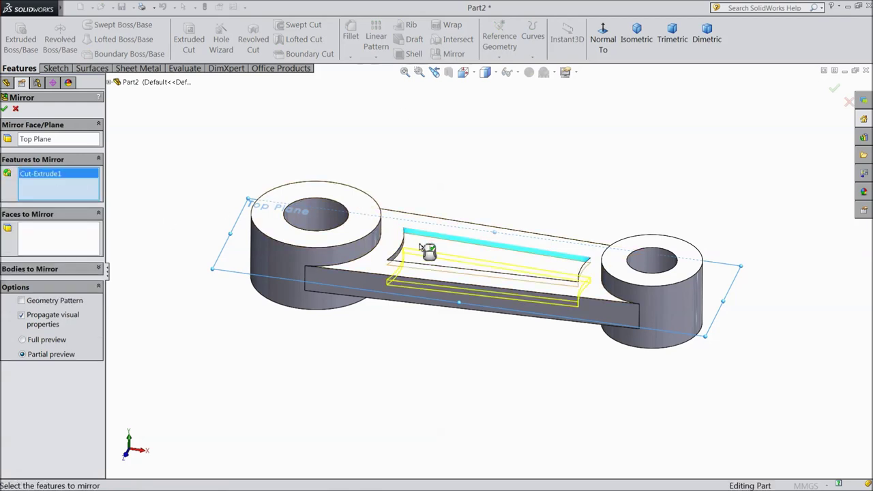
middle_click_drag(398, 360, 421, 221)
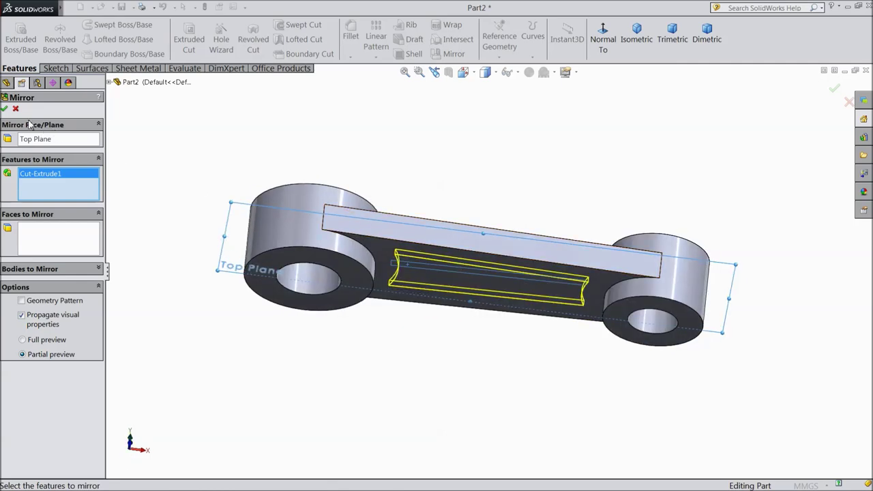
left_click(6, 109)
middle_click_drag(458, 166, 433, 298)
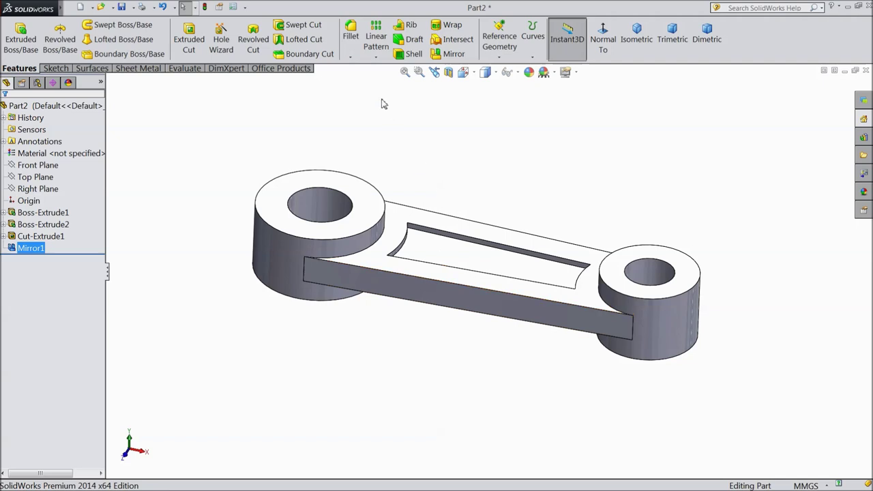
left_click(351, 52)
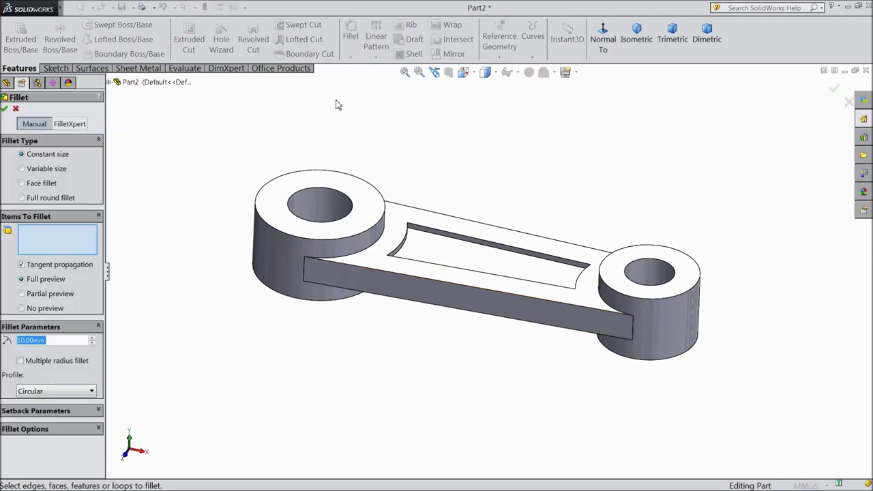
- Fillet the top and bottom outer edges of both bosses at 5 mm radius
type("5")
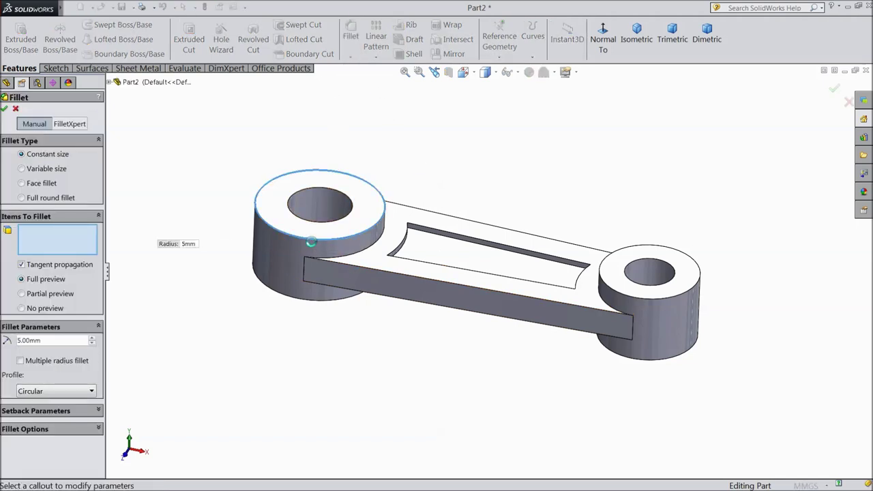
left_click(311, 241)
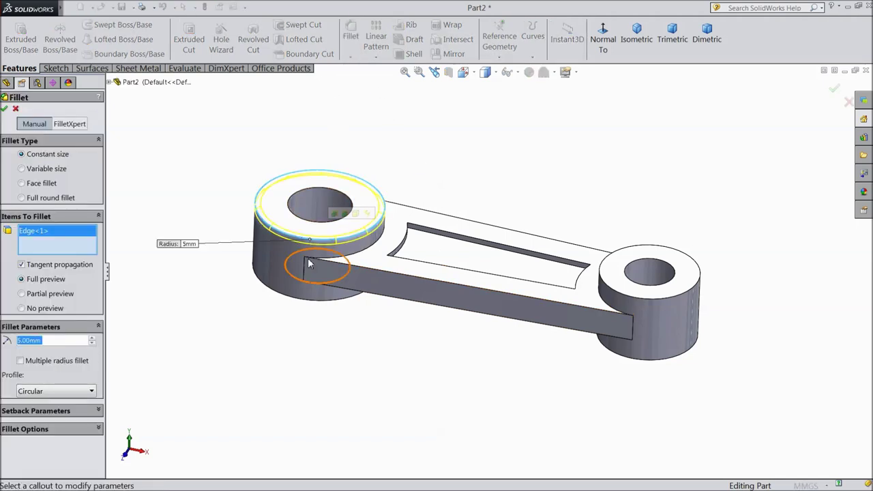
left_click(319, 300)
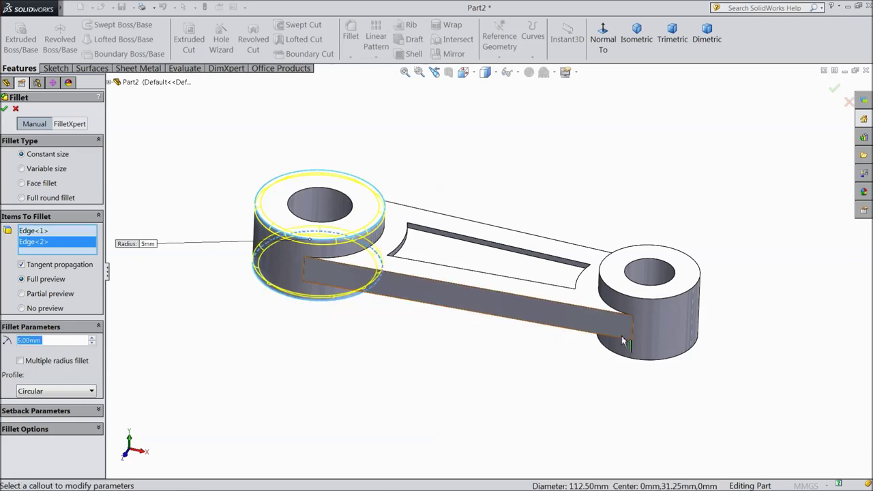
left_click(685, 298)
left_click(679, 359)
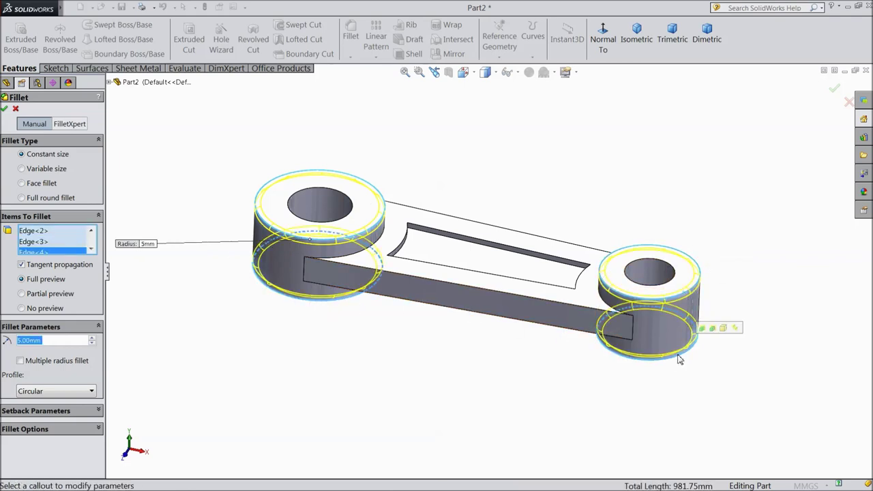
left_click(833, 88)
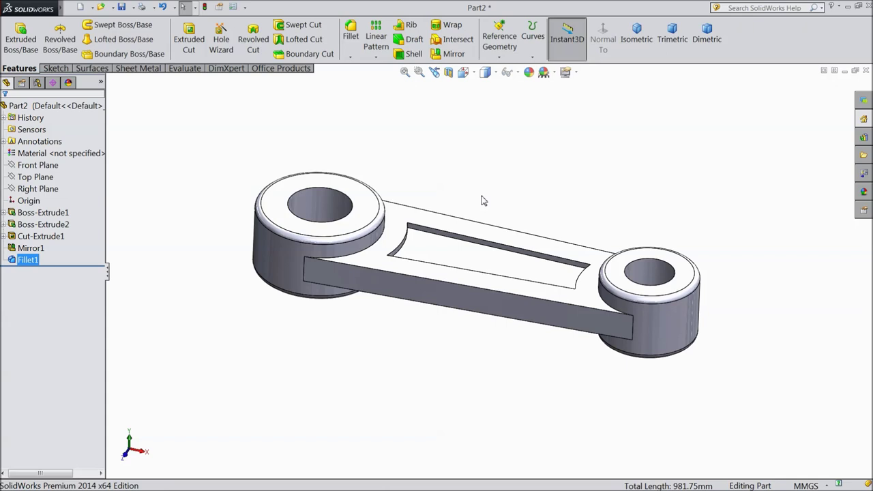
scroll(482, 201, "up", 2)
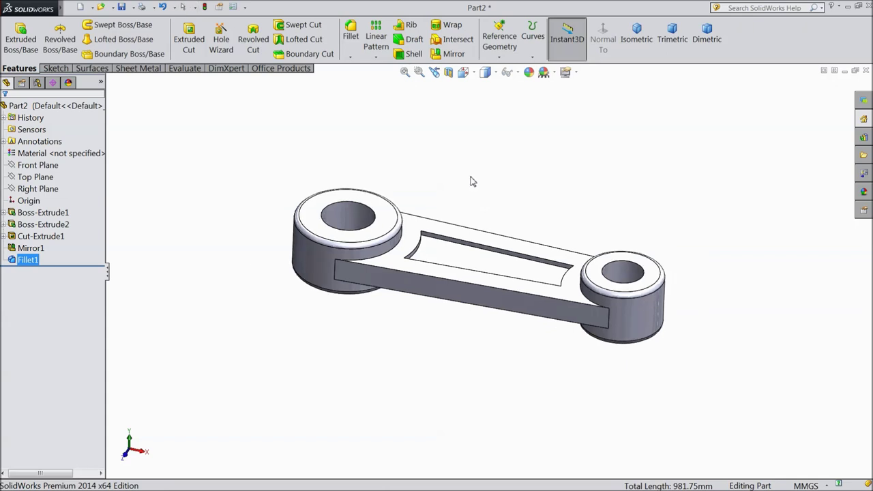
- Start a new sketch on the left boss's top face
middle_click_drag(471, 182, 474, 253)
left_click(384, 239)
left_click(418, 211)
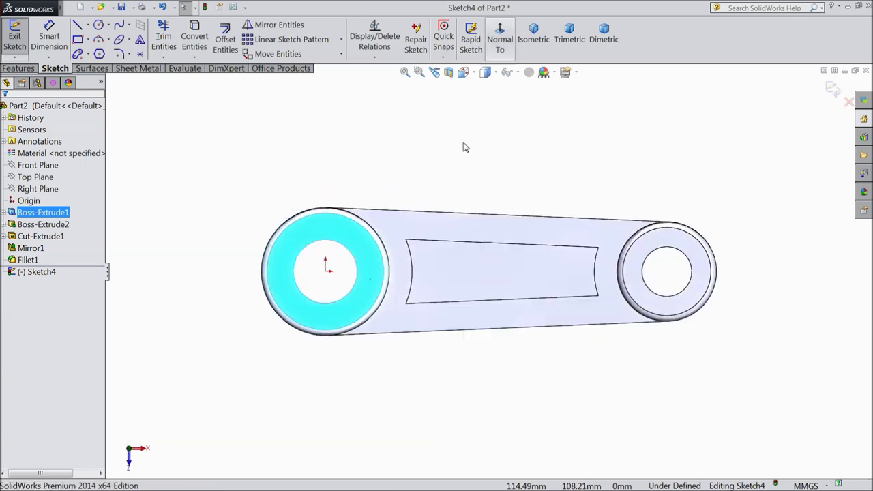
- Draw a roughly 28.15 × 9.29 mm rectangle from the bore circle's right edge to near the centre
left_click(78, 40)
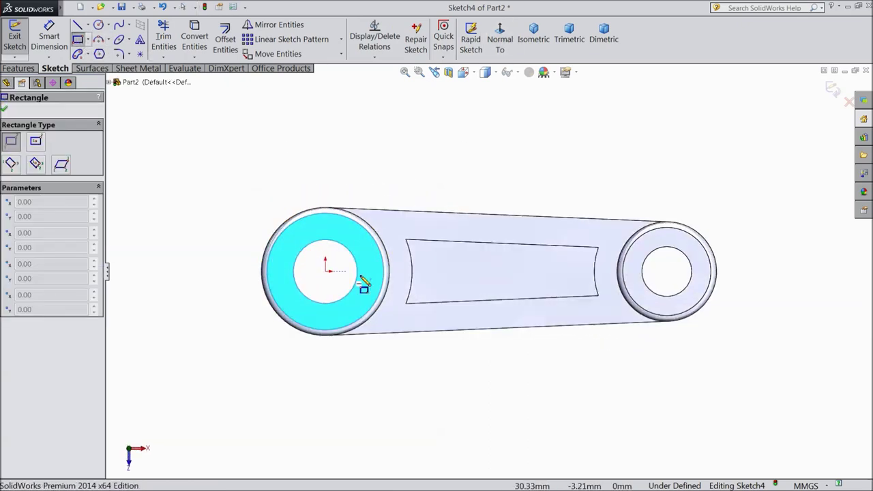
scroll(349, 280, "down", 5)
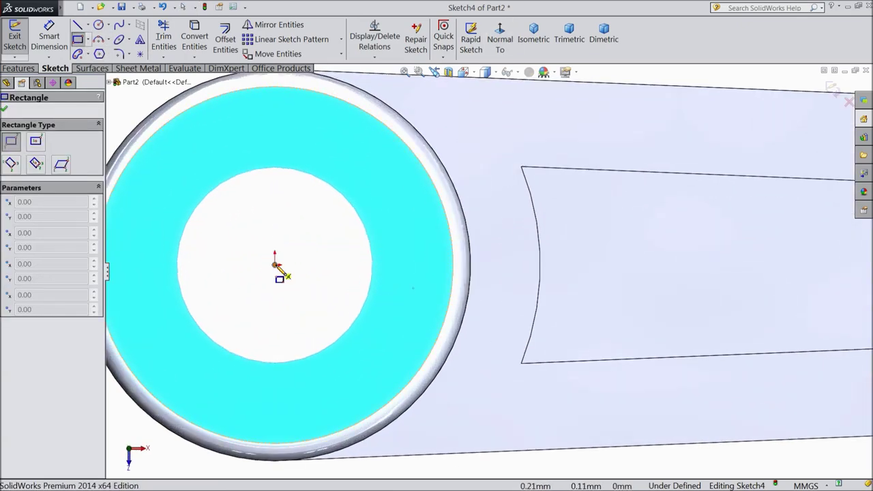
left_click(276, 266)
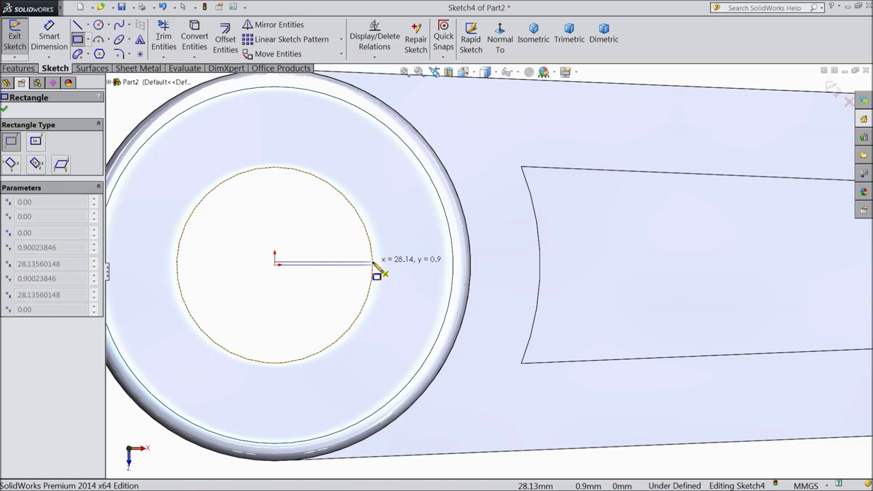
key("Escape")
left_click(78, 39)
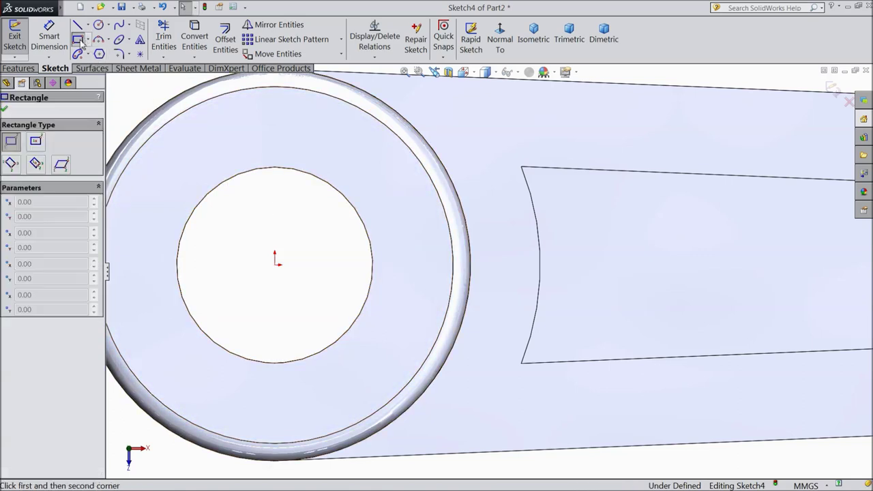
left_click(373, 266)
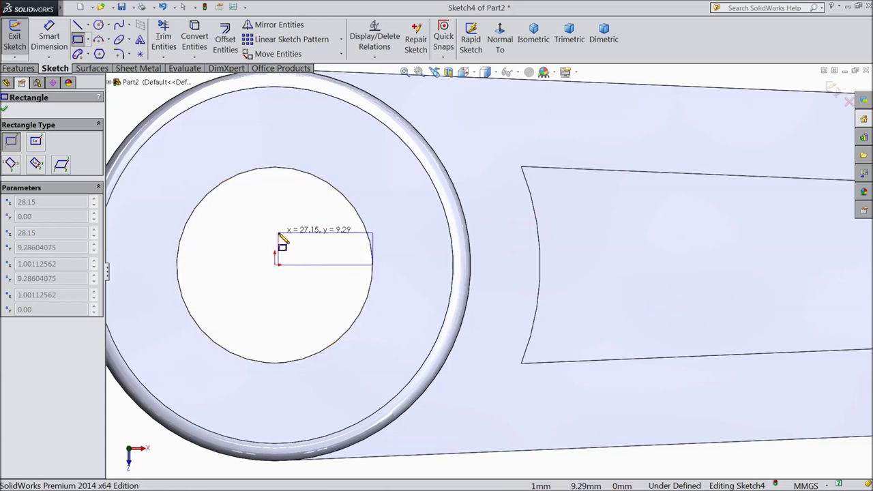
left_click(279, 234)
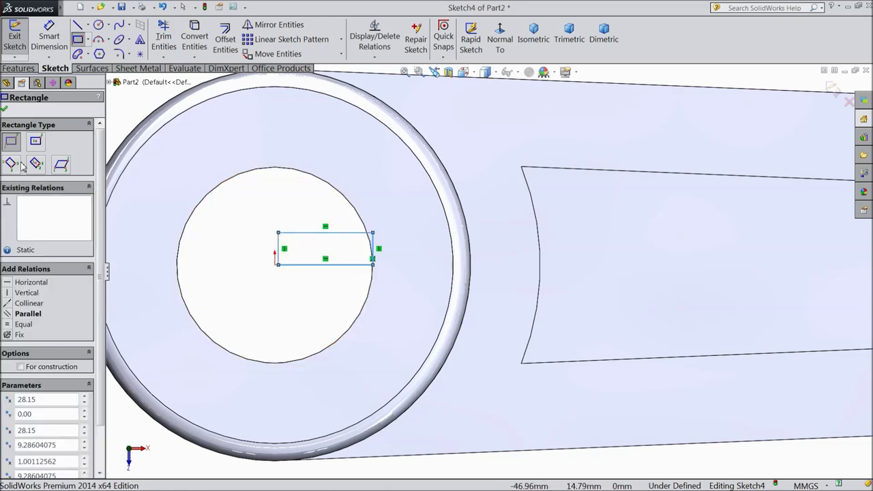
left_click(4, 109)
scroll(297, 267, "down", 3)
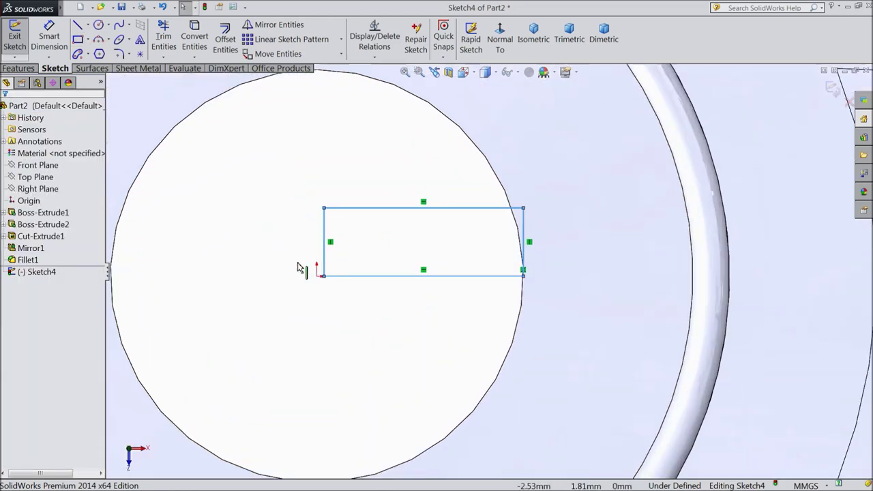
- Snap the rectangle's lower-left corner to the origin and dimension its height to 6.30 mm
left_click(324, 276)
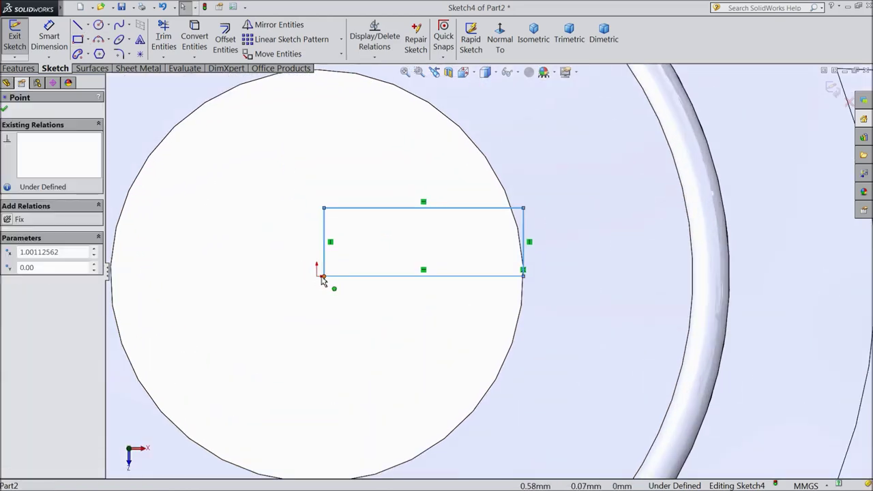
left_click_drag(318, 277, 317, 277)
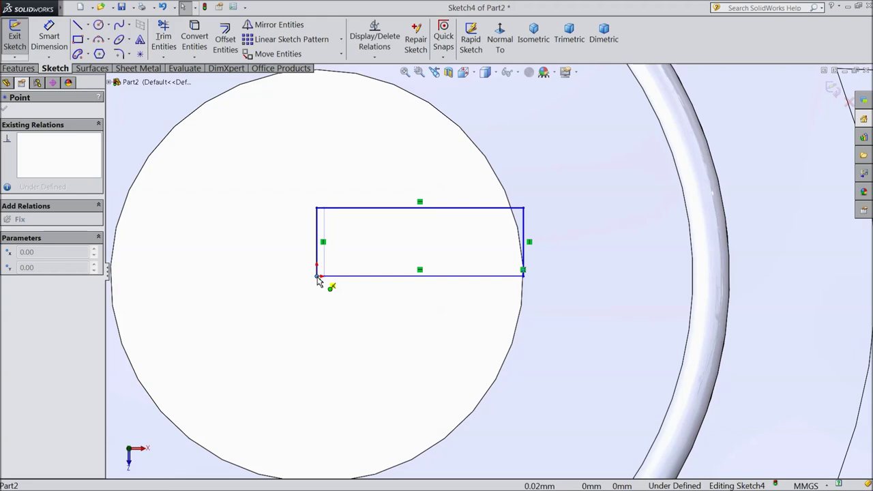
scroll(334, 269, "up", 2)
left_click(45, 38)
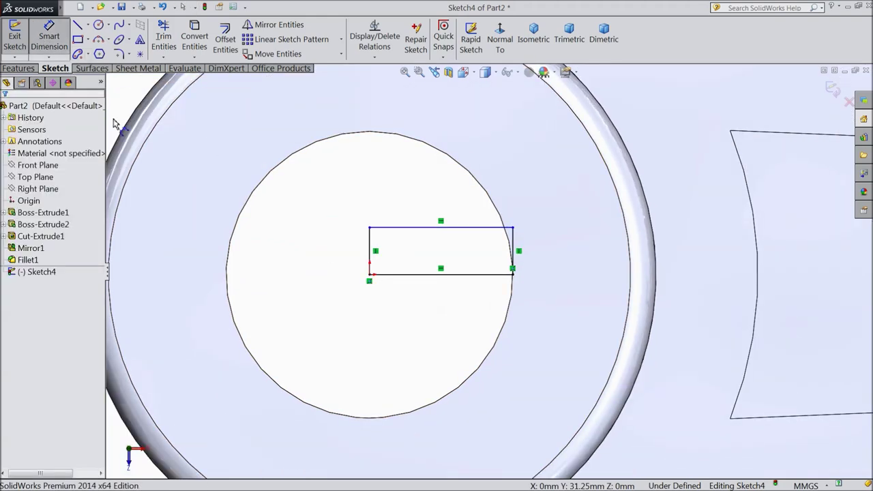
left_click(369, 256)
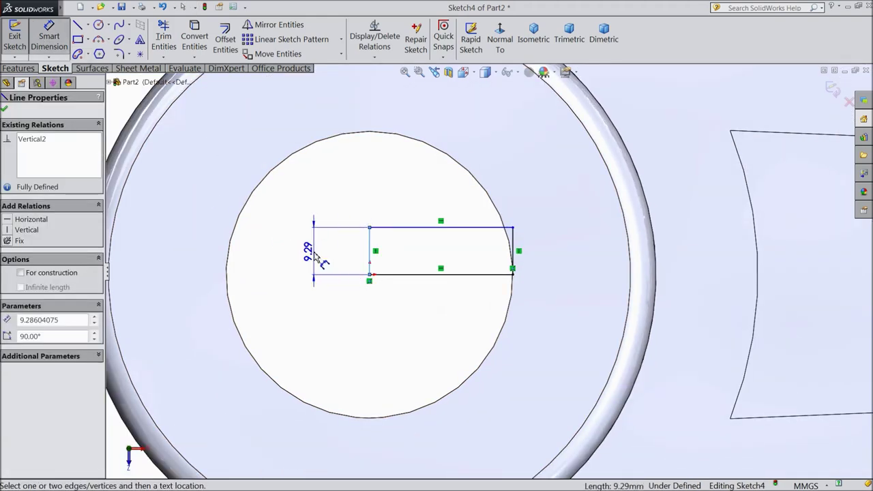
left_click(315, 256)
type("6.3")
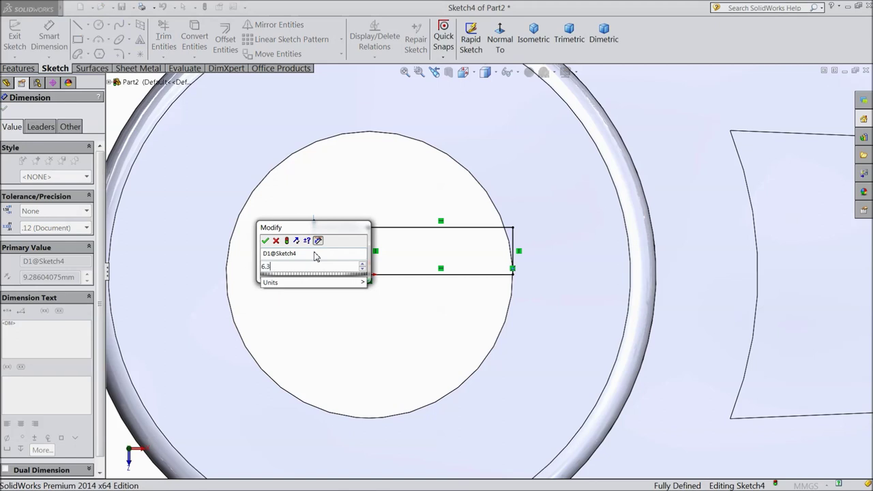
left_click(265, 240)
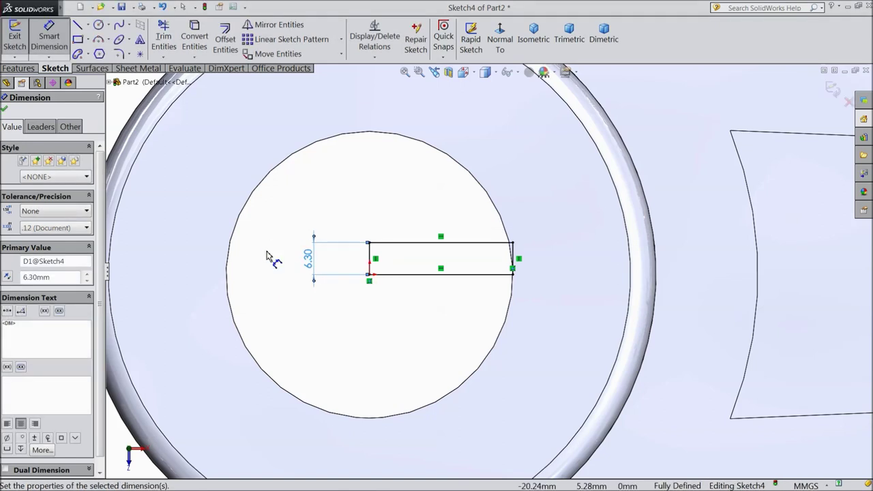
left_click(4, 108)
- Mirror the top, left and right edges about the bottom line, then make that line construction
left_click(412, 247)
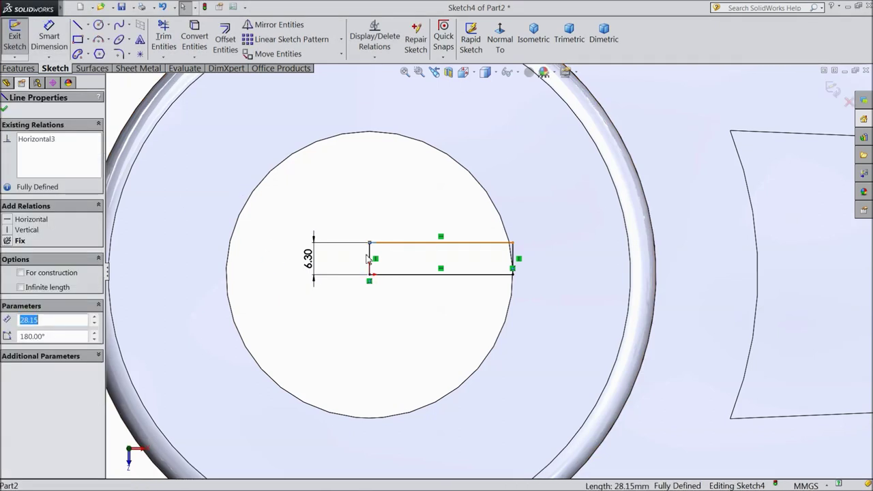
left_click(370, 257, "ctrl")
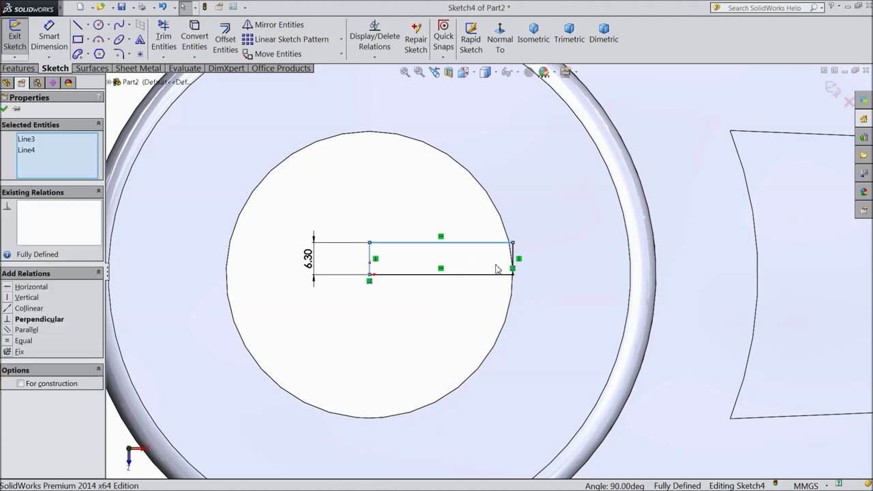
left_click(515, 256, "ctrl")
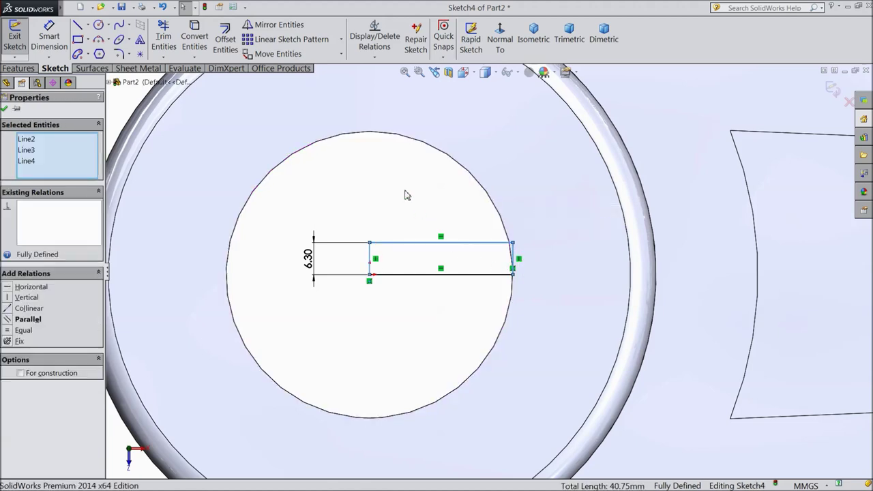
left_click(300, 25)
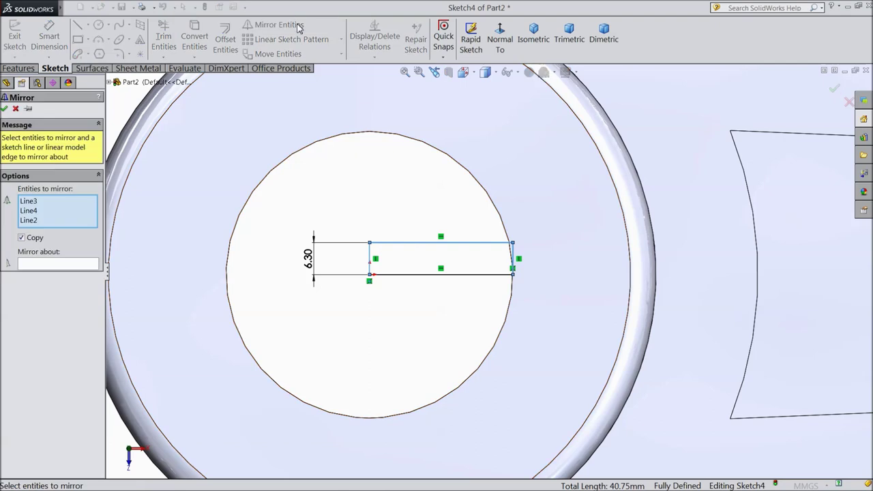
left_click(421, 275)
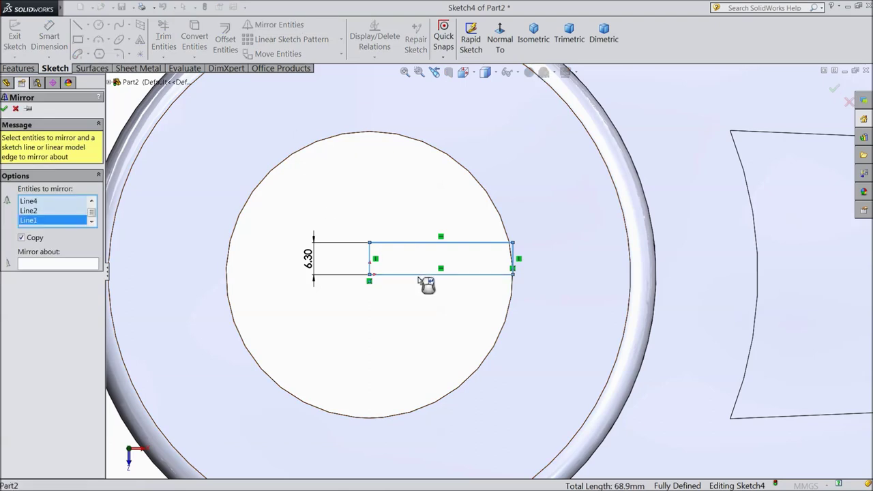
left_click(74, 265)
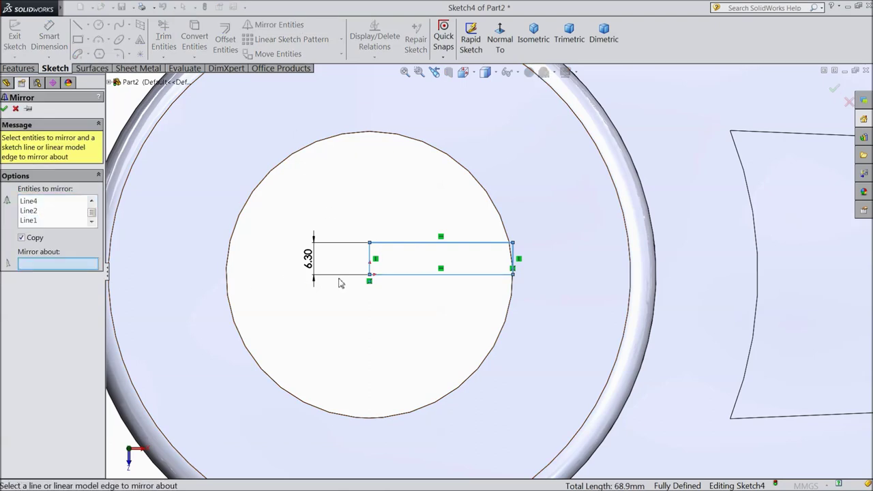
left_click(393, 275)
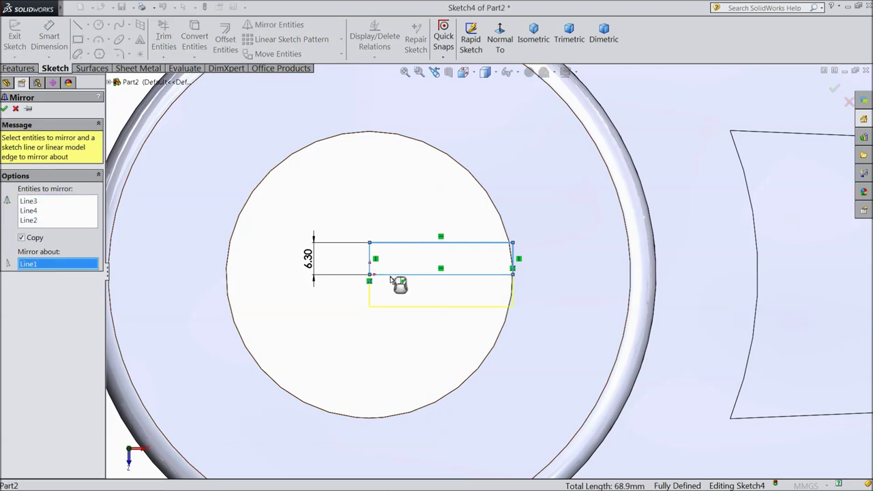
left_click(5, 109)
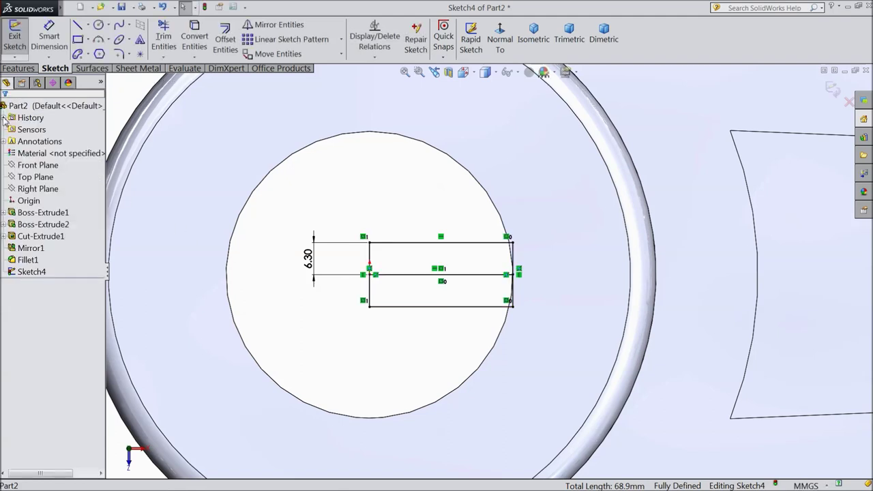
left_click(404, 280)
left_click(442, 251)
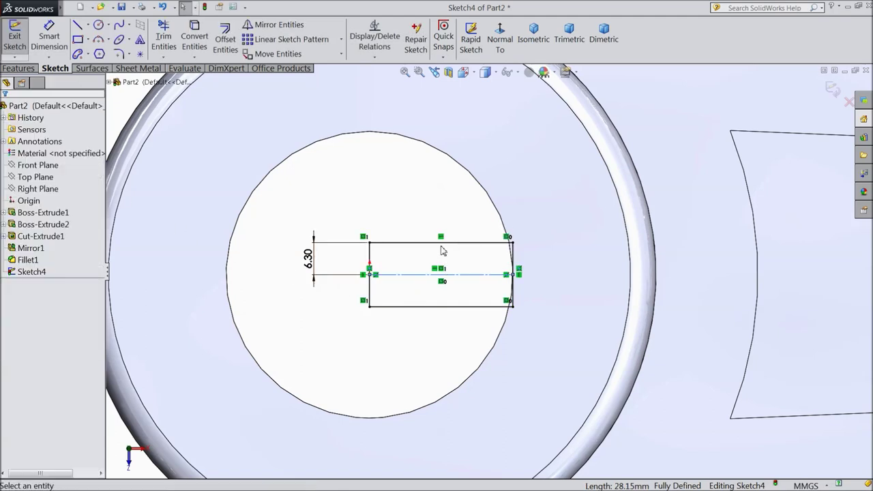
- Extend a line from the rectangle's top-right corner past the bore and delete the stray short line
left_click(77, 26)
left_click(512, 242)
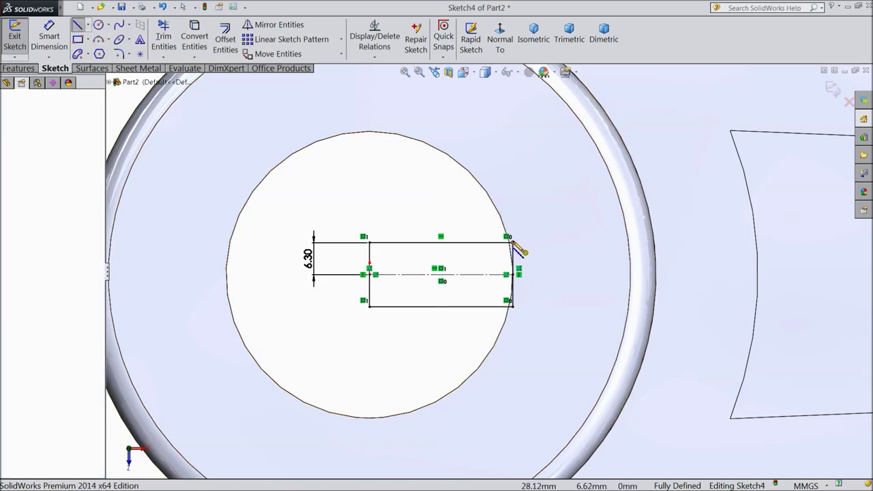
left_click(559, 243)
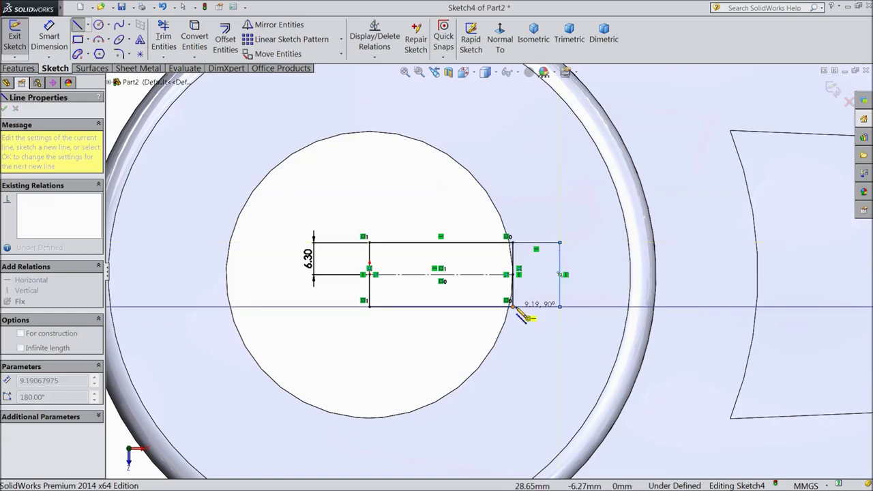
right_click(524, 316)
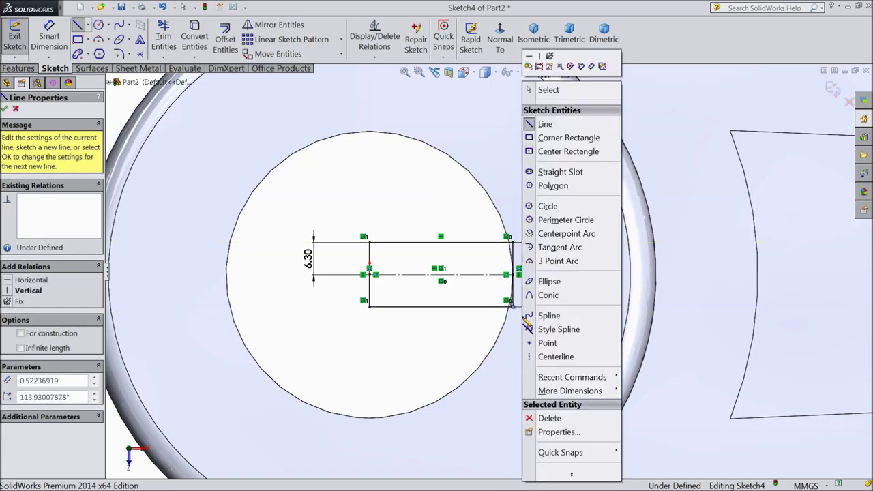
left_click(550, 89)
scroll(517, 302, "down", 2)
scroll(517, 302, "down", 6)
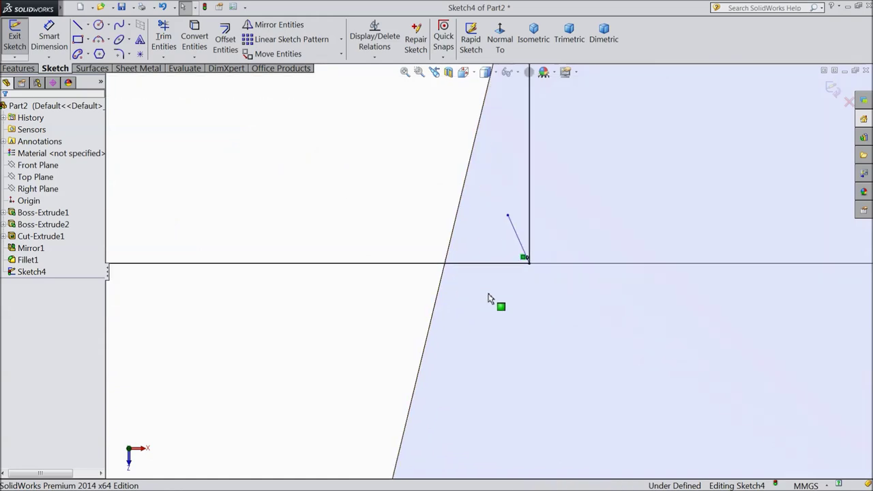
left_click(559, 192)
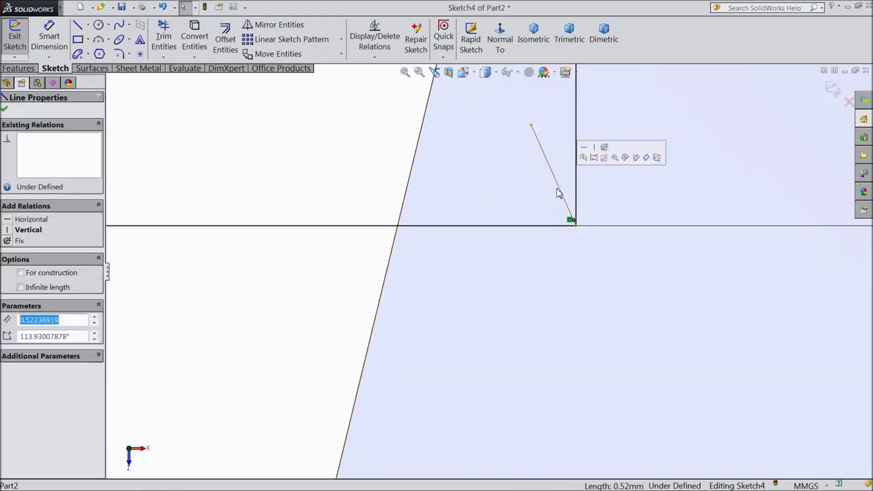
key("Delete")
scroll(573, 338, "up", 6)
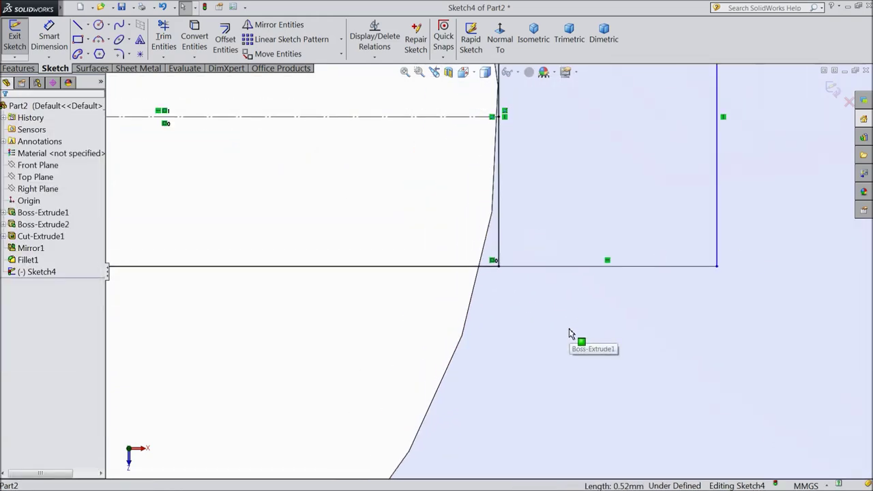
scroll(452, 170, "down", 1)
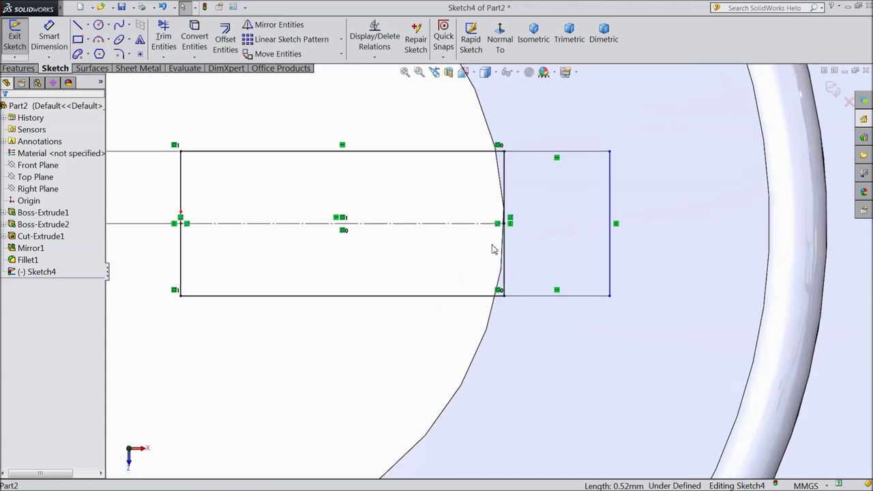
- Dimension the keyway tab's top edge to 7.70 mm, fully defining the sketch
left_click(507, 181)
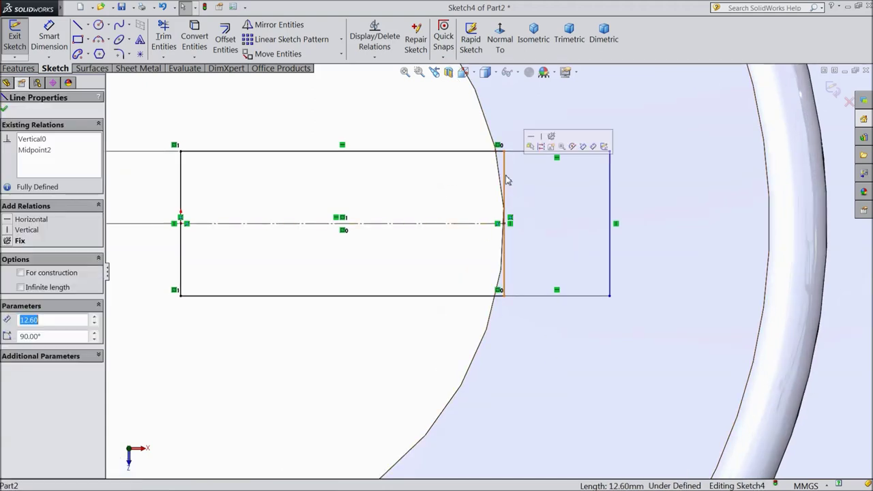
left_click(541, 149)
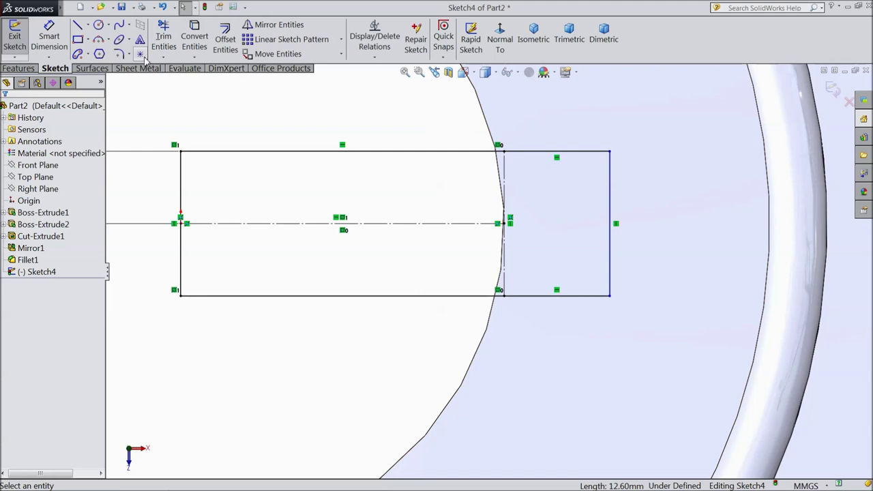
left_click(46, 32)
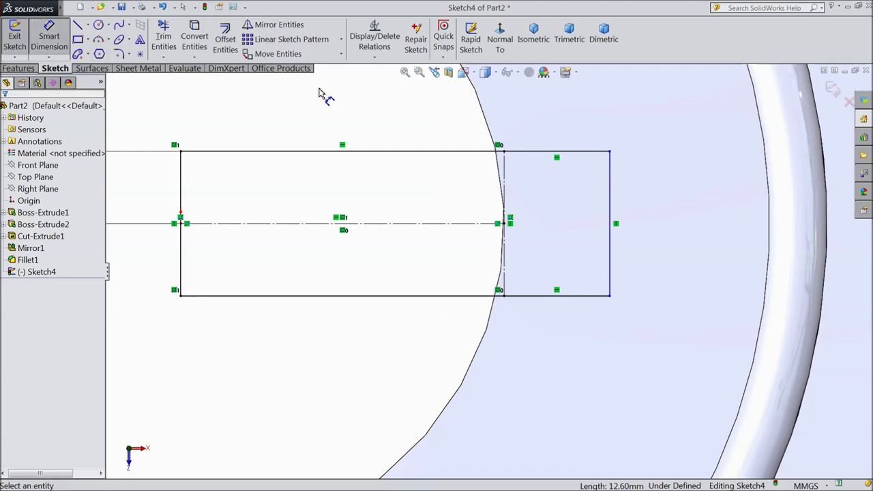
left_click(546, 152)
left_click(546, 126)
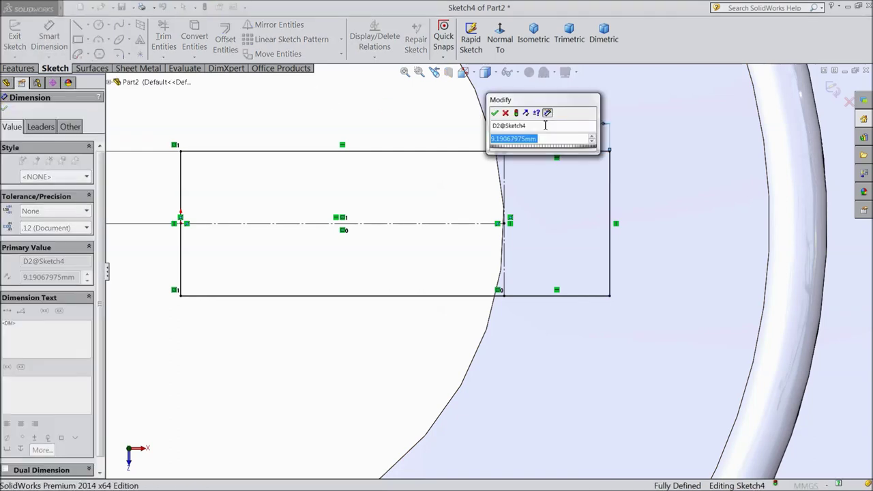
type("7")
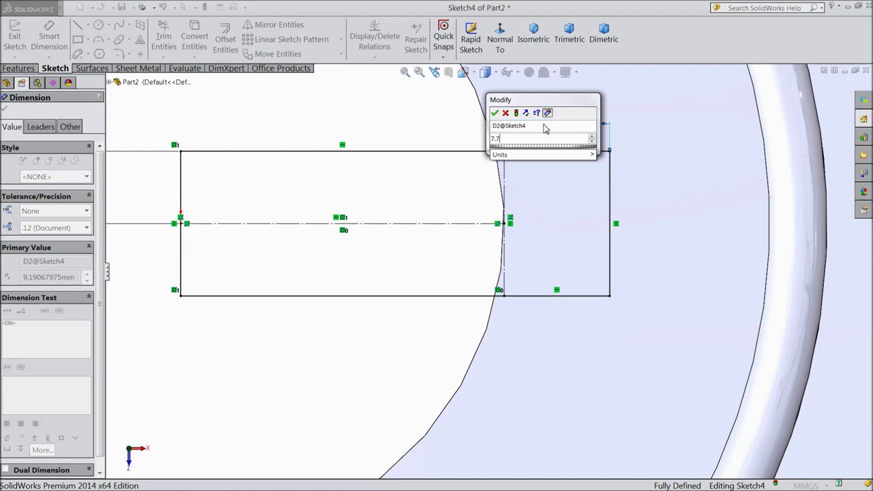
type(".7")
left_click(494, 112)
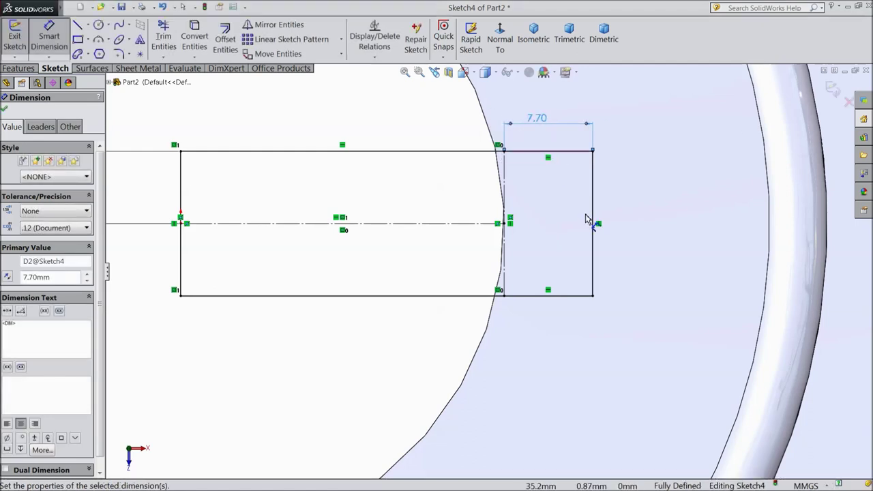
scroll(591, 220, "up", 3)
left_click(5, 110)
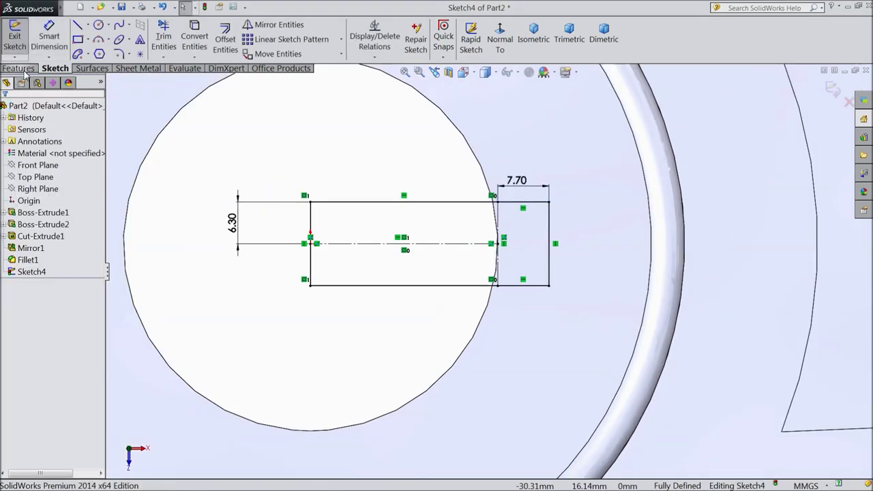
left_click(18, 68)
- Extrude-cut the keyway sketch Through All into the bore, then fit the connecting rod in view
left_click(189, 38)
scroll(488, 327, "up", 3)
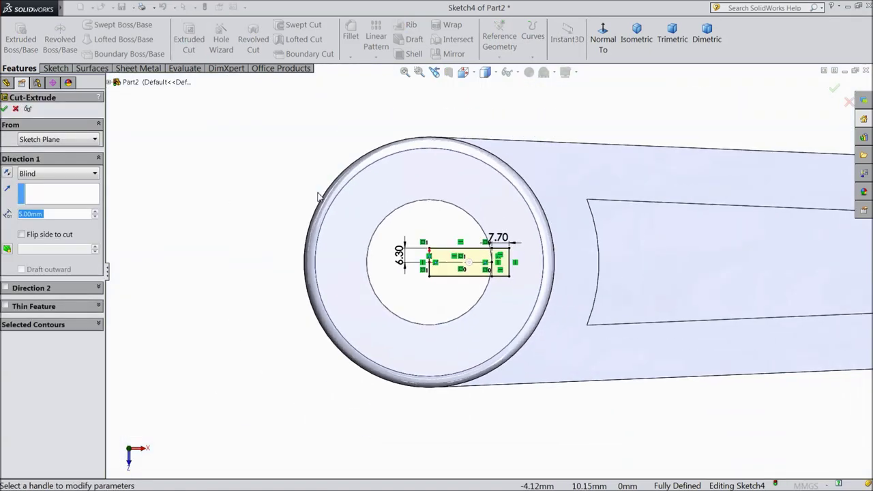
mouse_move(263, 332)
middle_mouse_down()
mouse_move(279, 296)
mouse_move(245, 240)
middle_mouse_up()
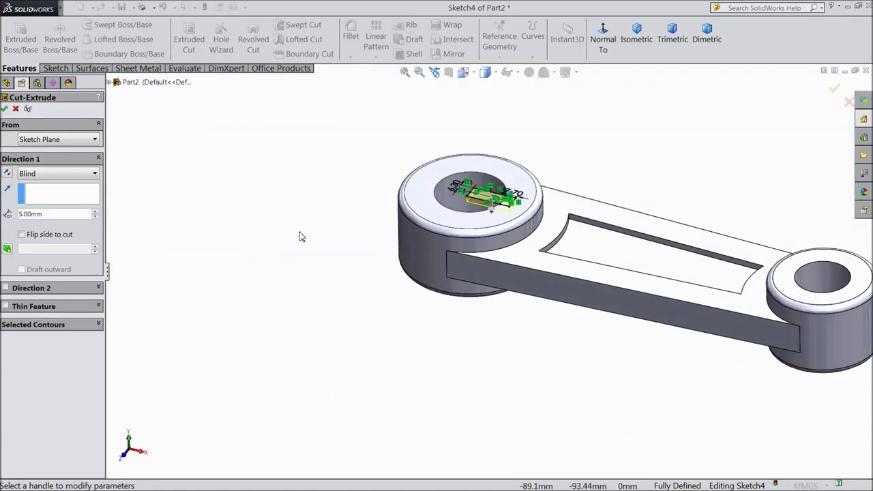
scroll(539, 176, "down", 5)
left_click(48, 177)
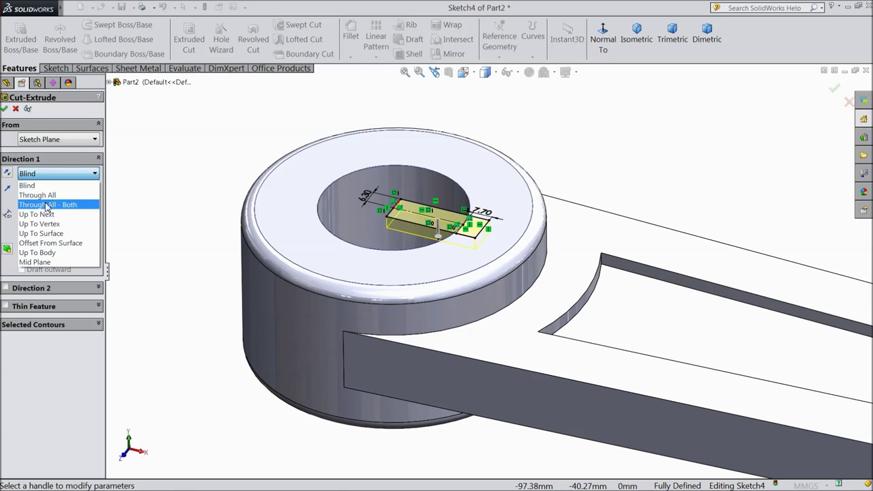
left_click(48, 197)
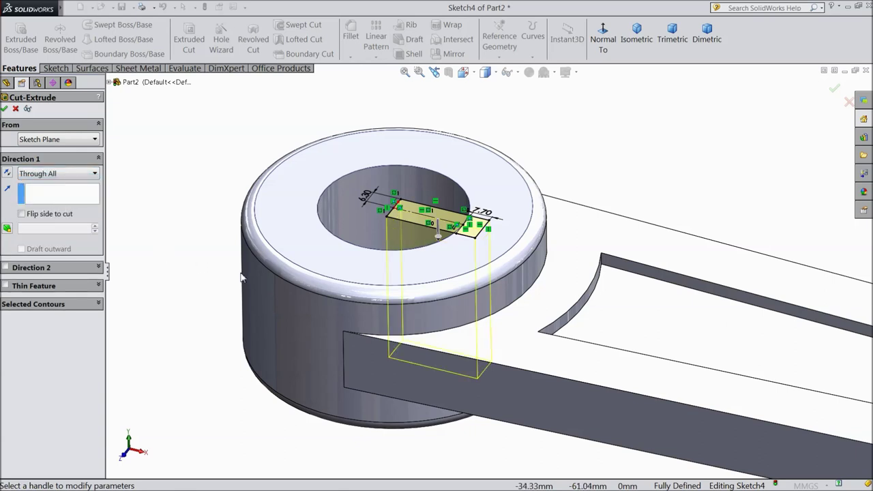
left_click(5, 109)
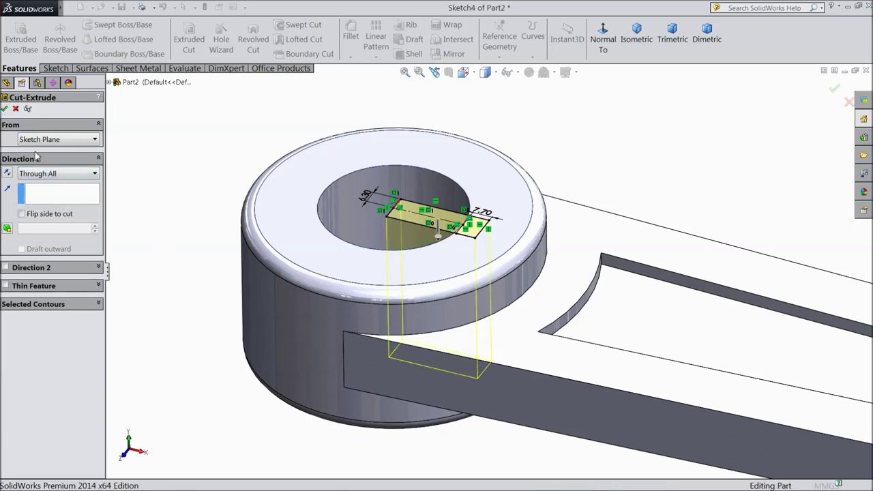
mouse_move(193, 349)
middle_mouse_down()
mouse_move(232, 187)
mouse_move(198, 415)
mouse_move(203, 382)
mouse_move(193, 354)
middle_mouse_up()
key("f")
scroll(751, 318, "down", 4)
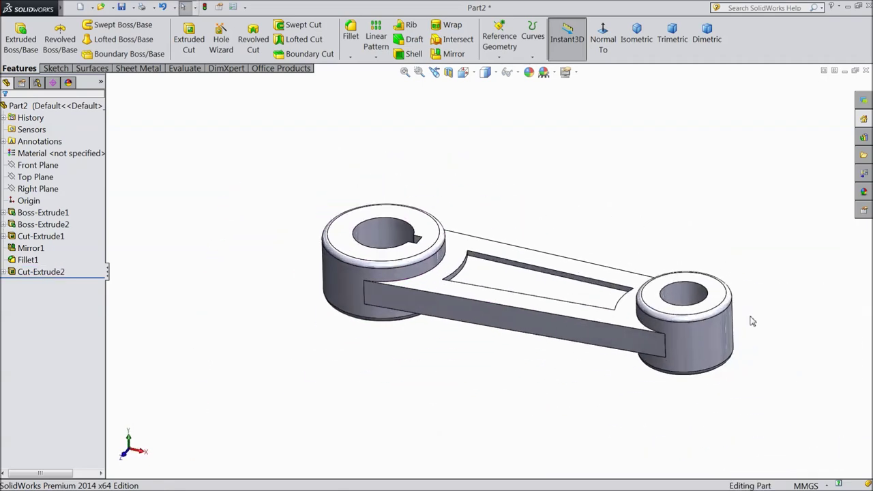
- Apply the Green appearance to the connecting rod and start saving it under a new name
left_click(864, 192)
scroll(818, 376, "down", 3)
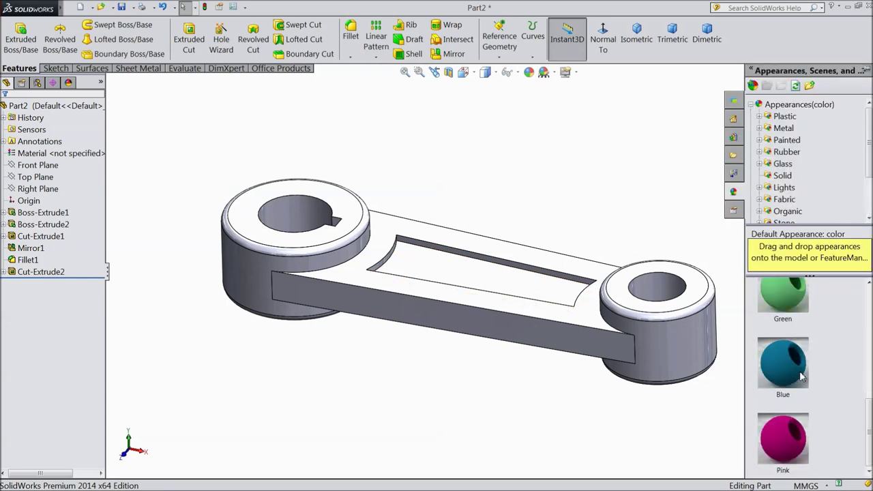
double_click(787, 309)
left_click(26, 108)
left_click(350, 140)
mouse_move(468, 172)
middle_mouse_down()
mouse_move(476, 189)
mouse_move(469, 170)
middle_mouse_up()
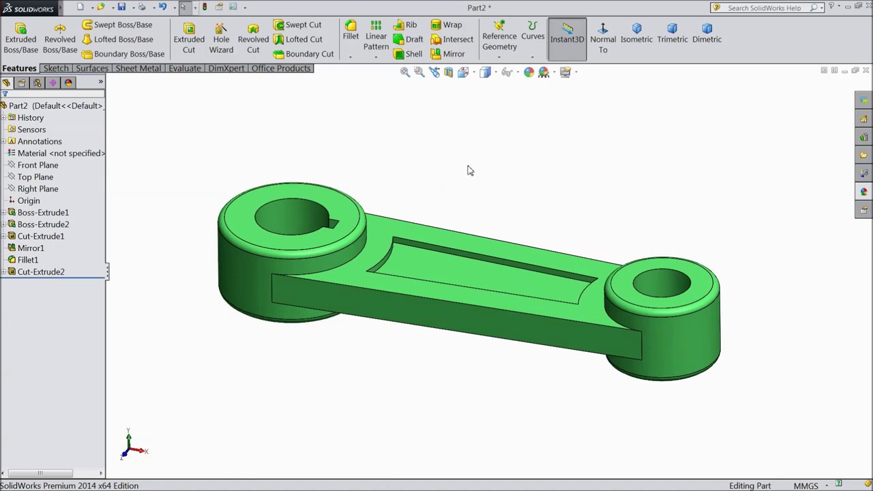
left_click(123, 9)
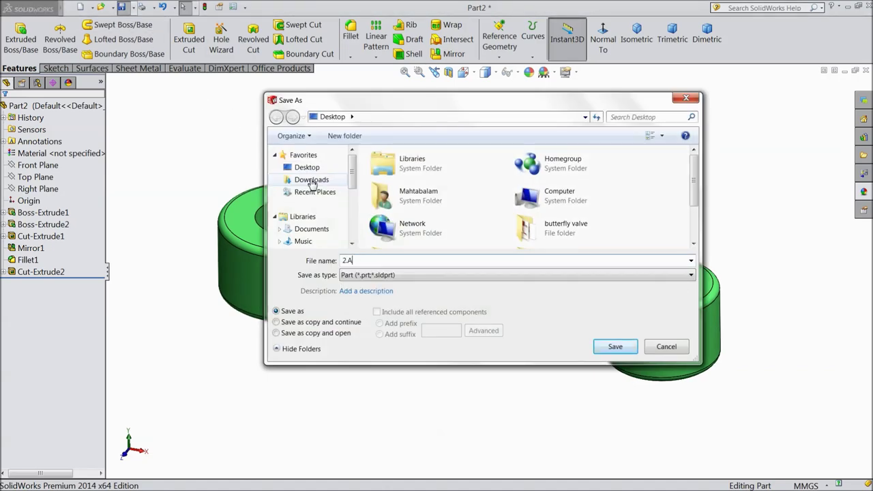
- Save the green connecting rod as 2.Arm
left_click(615, 346)
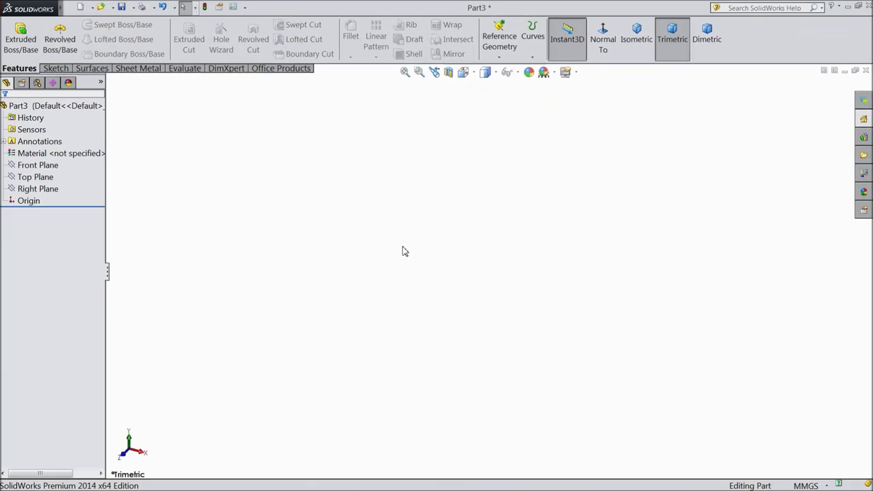
- Sketch a circle centred on the origin on Right Plane, dimensioned to Ø36.50 mm
left_click(45, 189)
left_click(50, 178)
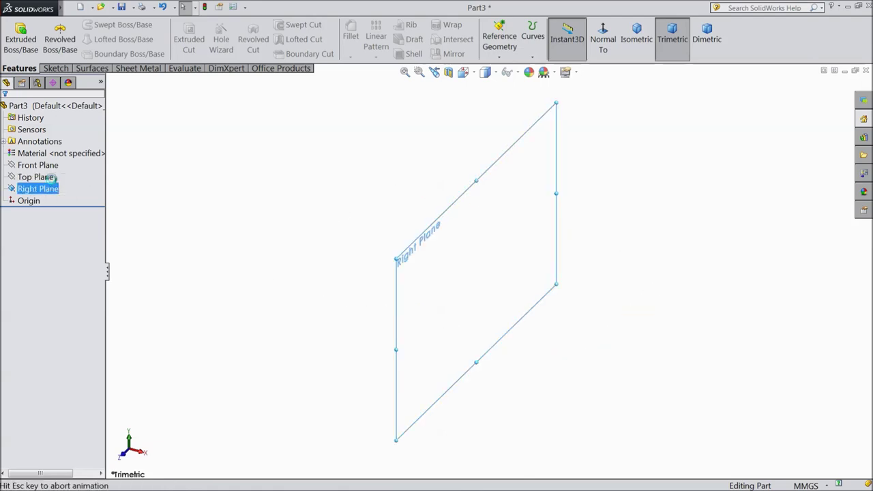
left_click(99, 25)
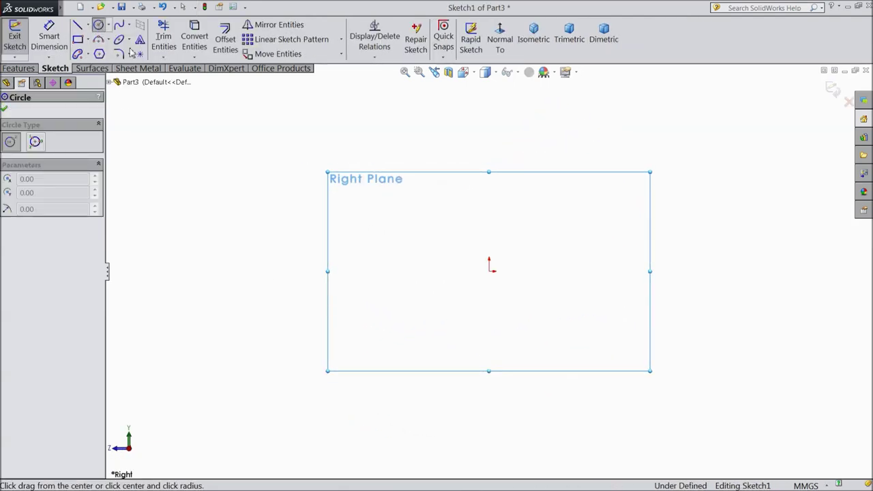
mouse_move(490, 272)
left_mouse_down()
mouse_move(460, 309)
mouse_move(404, 339)
left_mouse_up()
left_click(49, 39)
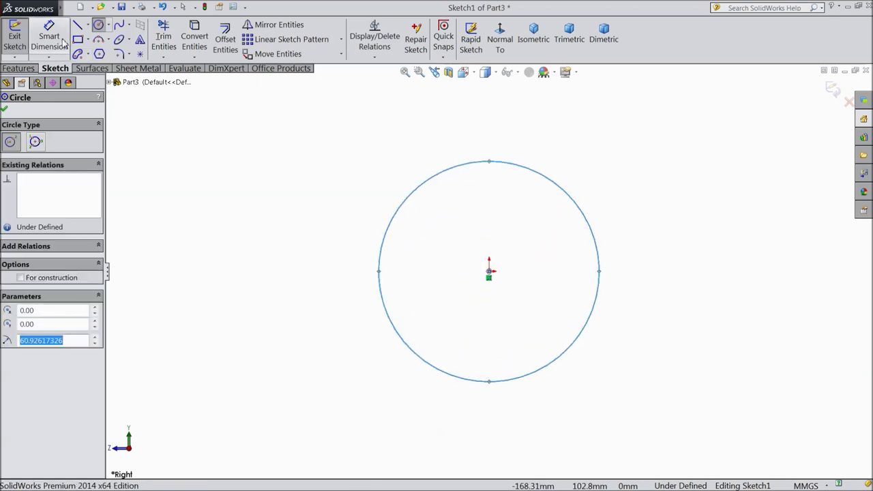
left_click(388, 253)
left_click(315, 280)
type("36.5")
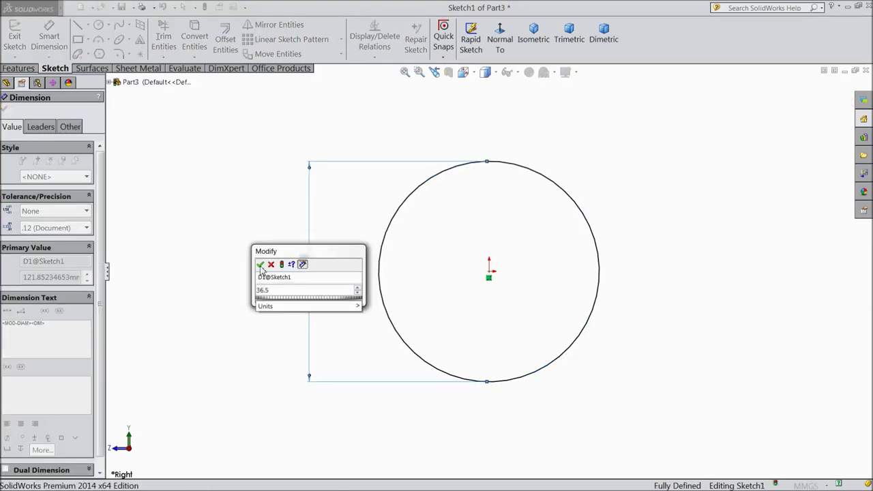
left_click(260, 264)
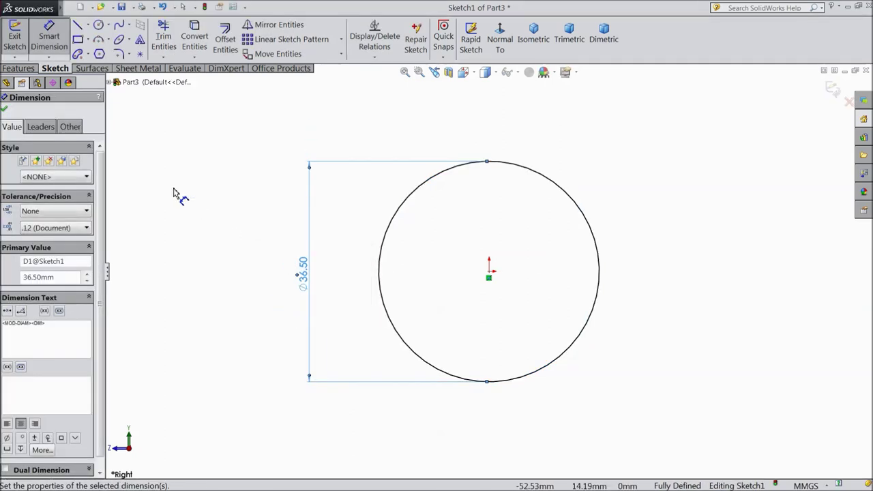
- Extrude the circle 28.90 mm into a cylinder
left_click(18, 68)
left_click(20, 39)
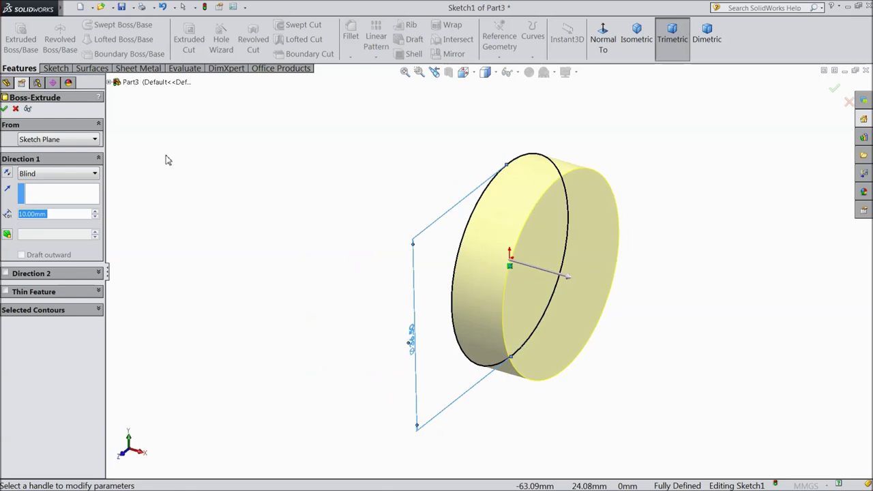
type("28.9")
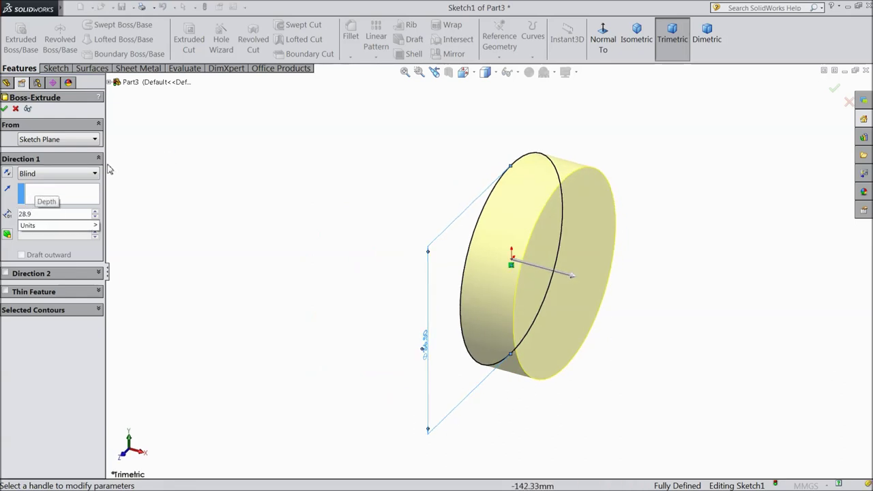
key("Return")
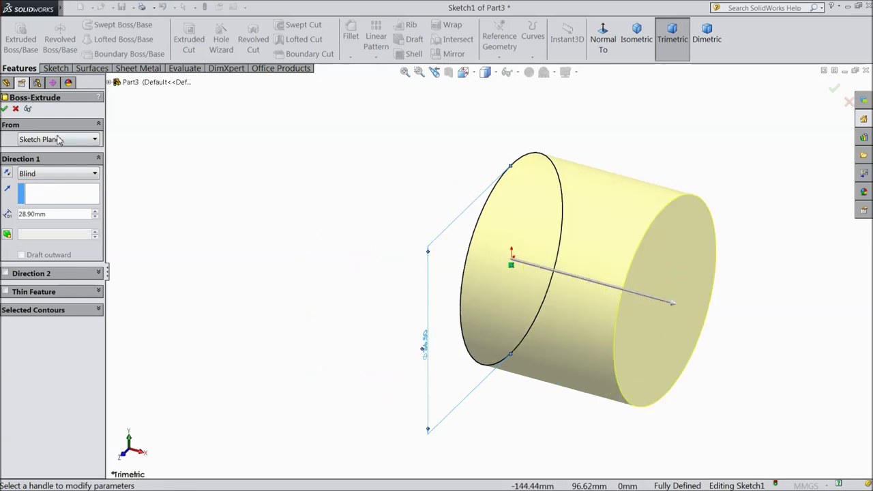
left_click(5, 109)
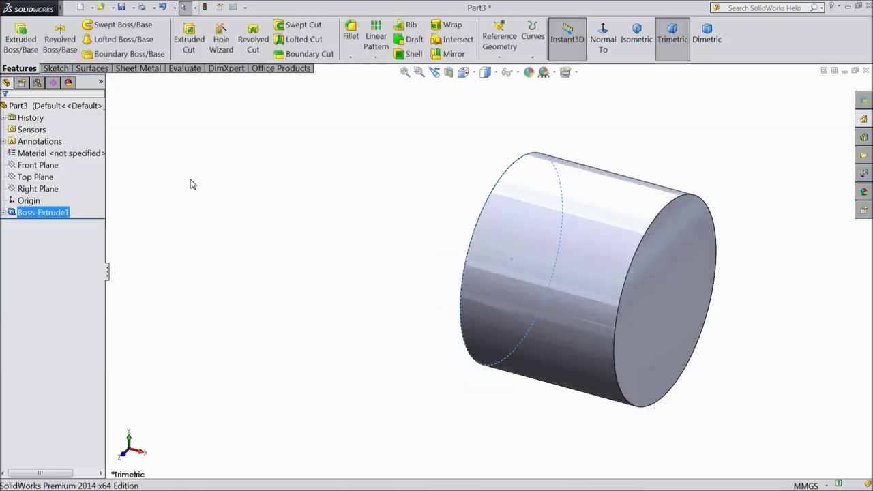
- Add a 35.50 mm Up to Next cosmetic thread on the cylinder's circular end edge
mouse_move(63, 7)
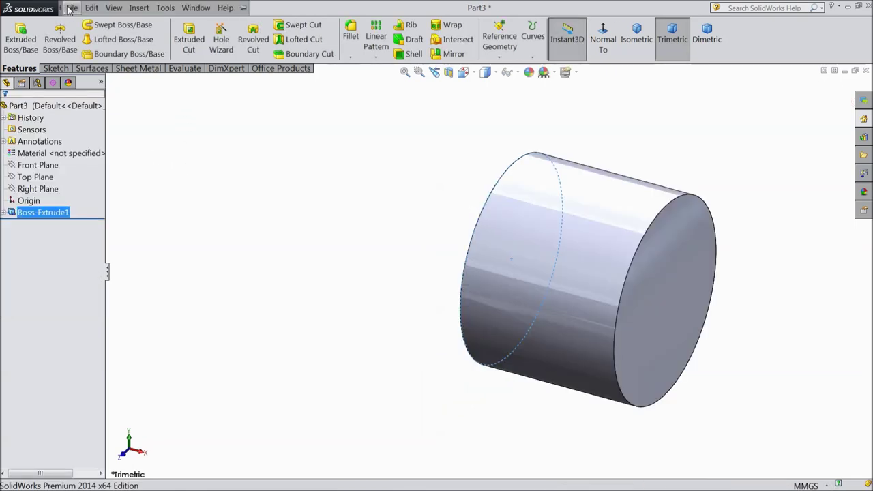
left_click(135, 8)
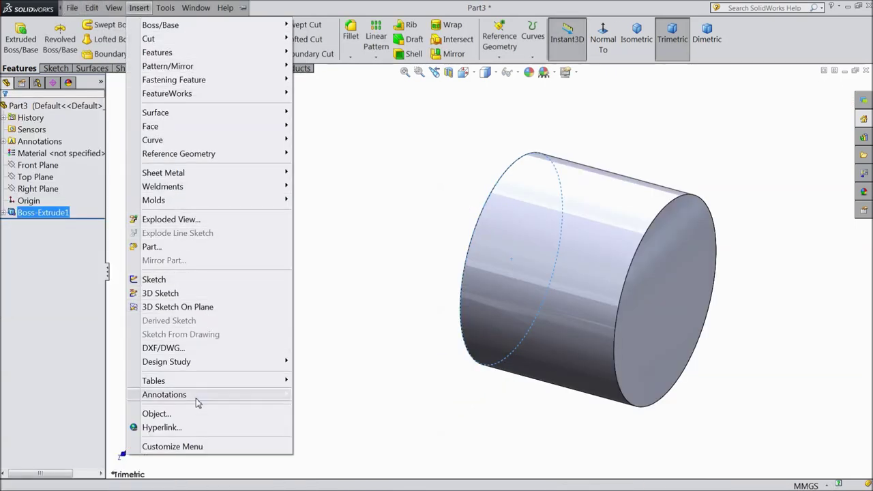
mouse_move(197, 399)
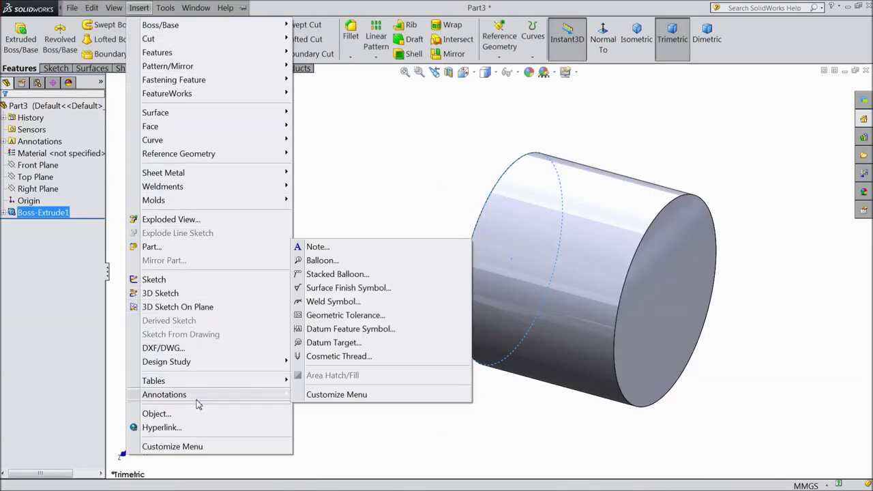
left_click(335, 357)
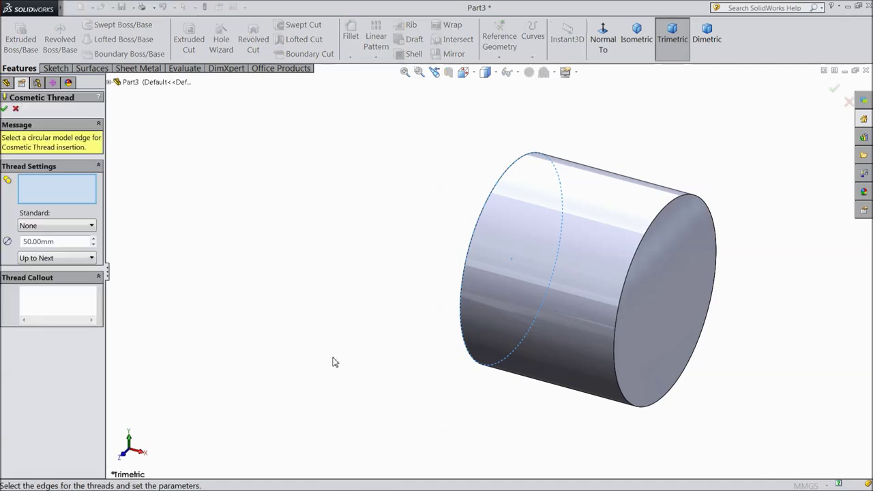
left_click(468, 248)
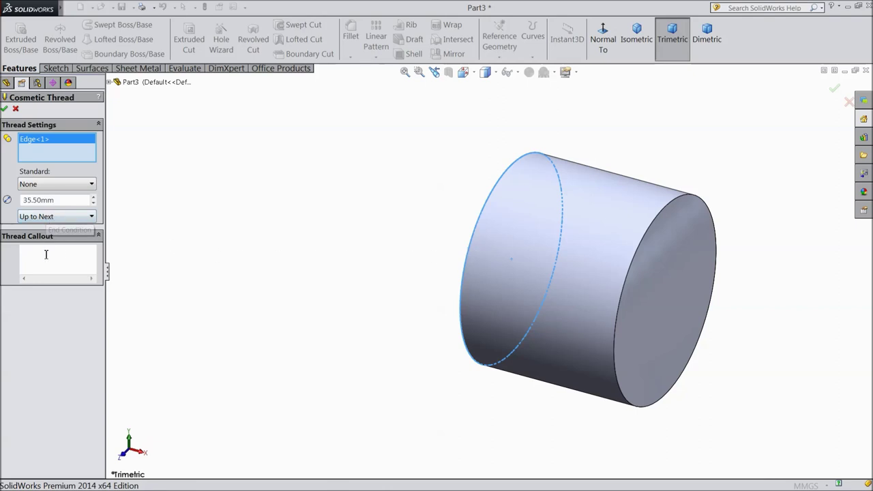
left_click(5, 109)
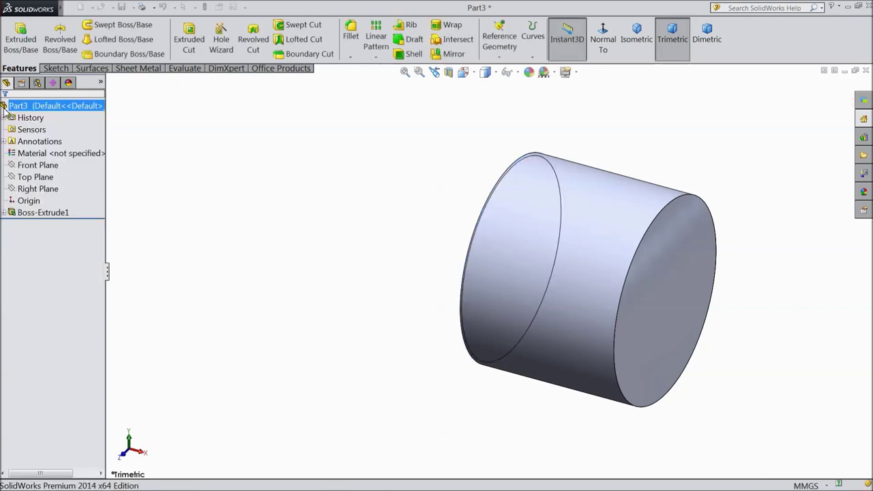
- Edit Cosmetic Thread1 under Boss-Extrude1, clearing and reselecting the same circular edge at 35.50 mm
left_click(28, 201)
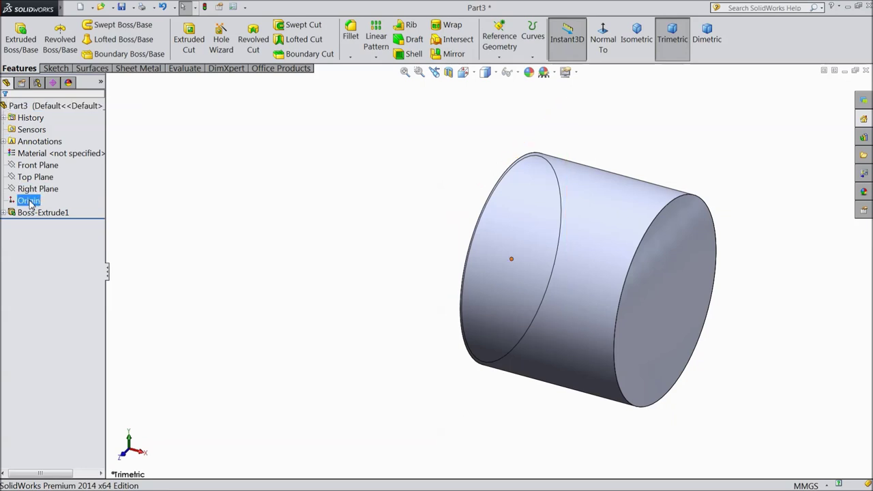
left_click(421, 300)
mouse_move(414, 275)
middle_mouse_down()
mouse_move(359, 246)
mouse_move(417, 282)
mouse_move(409, 278)
middle_mouse_up()
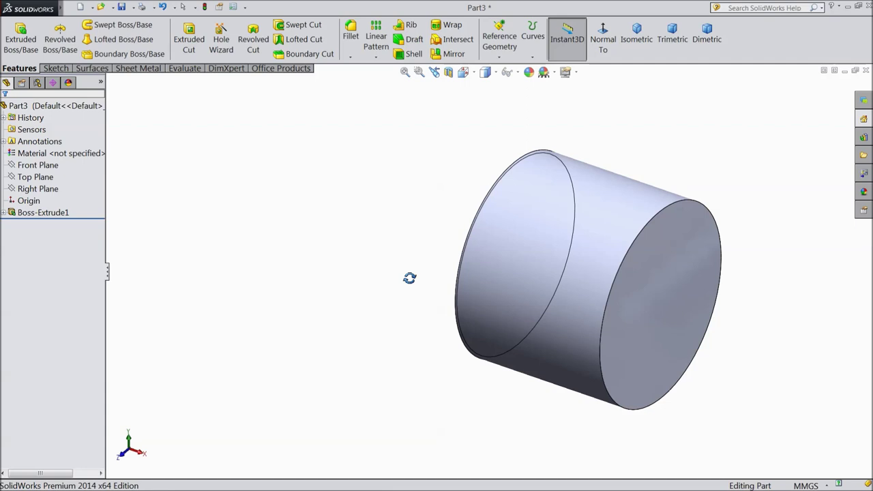
left_click(4, 214)
left_click(48, 236)
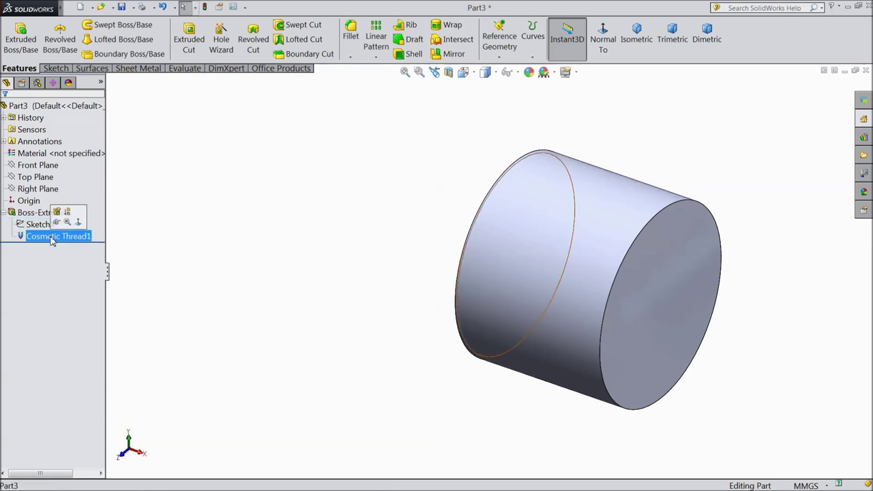
left_click(59, 218)
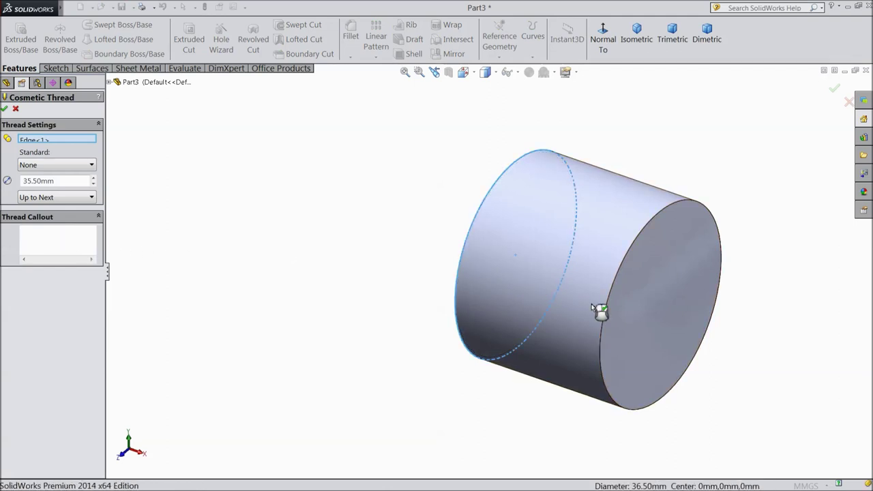
right_click(42, 141)
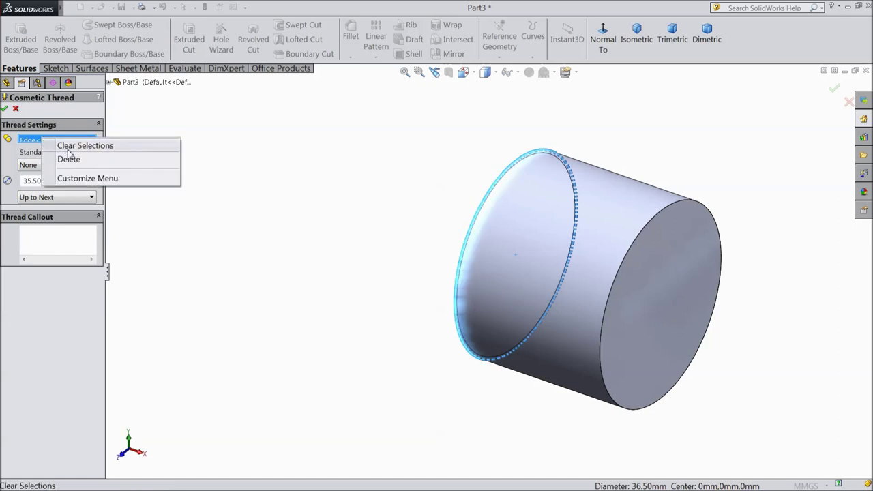
left_click(70, 147)
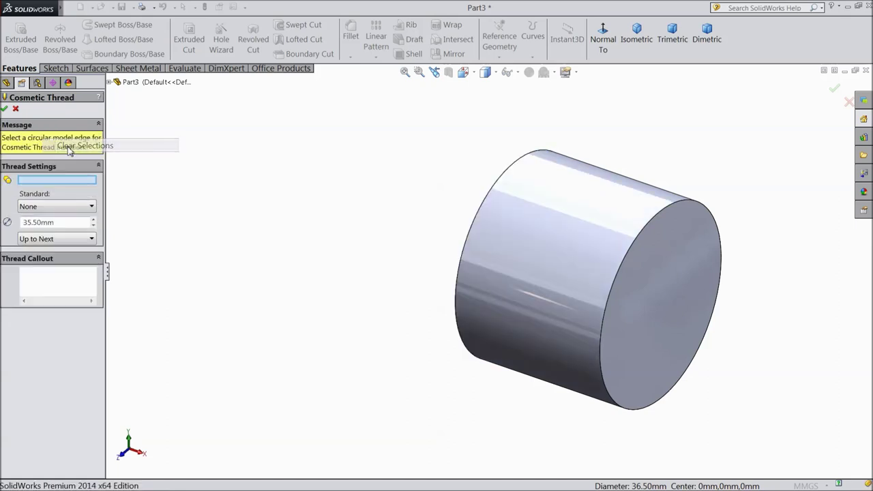
left_click(465, 245)
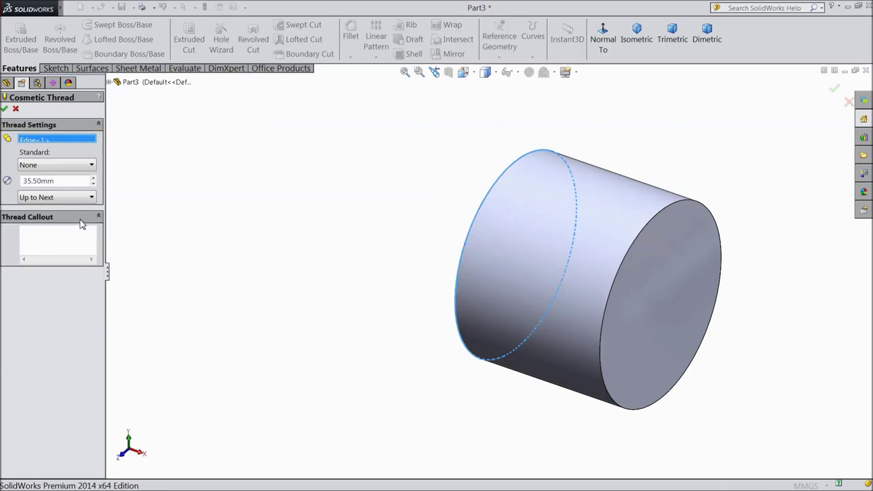
left_click(4, 108)
middle_click_drag(312, 288, 425, 320)
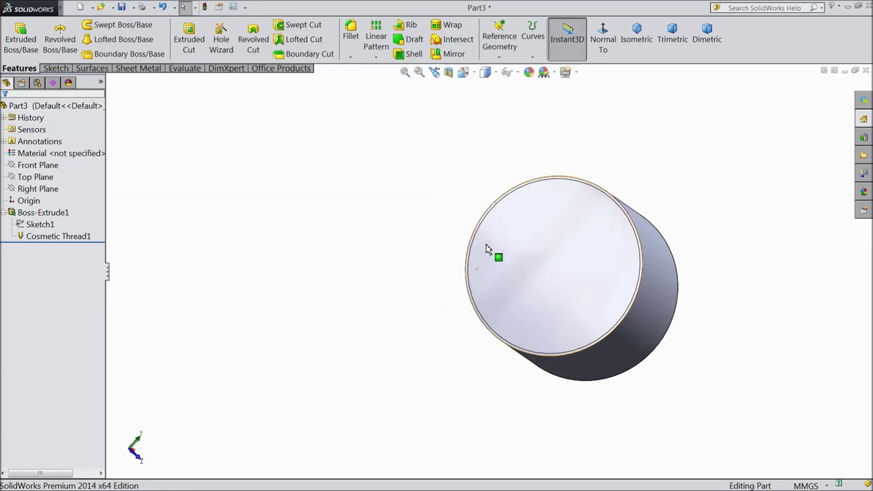
- Sketch a Ø56 mm circle centred on the origin on the cylinder's end face
middle_click_drag(406, 275, 275, 265)
left_click(651, 314)
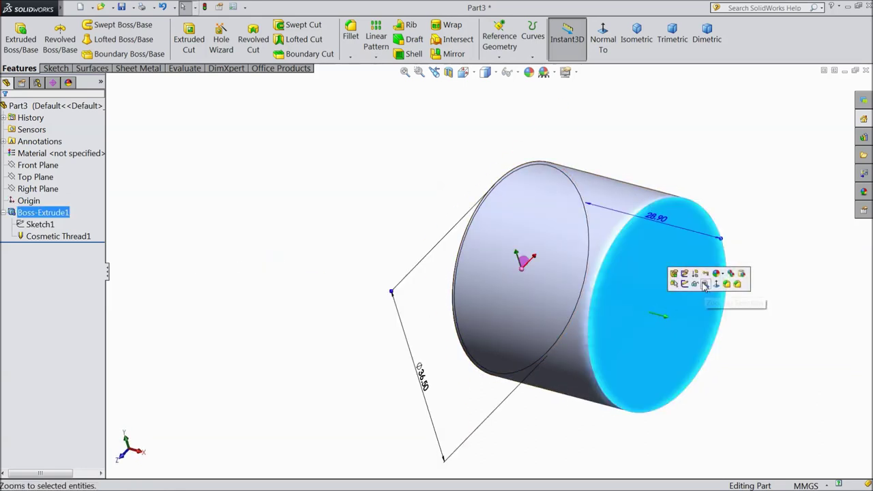
left_click(686, 285)
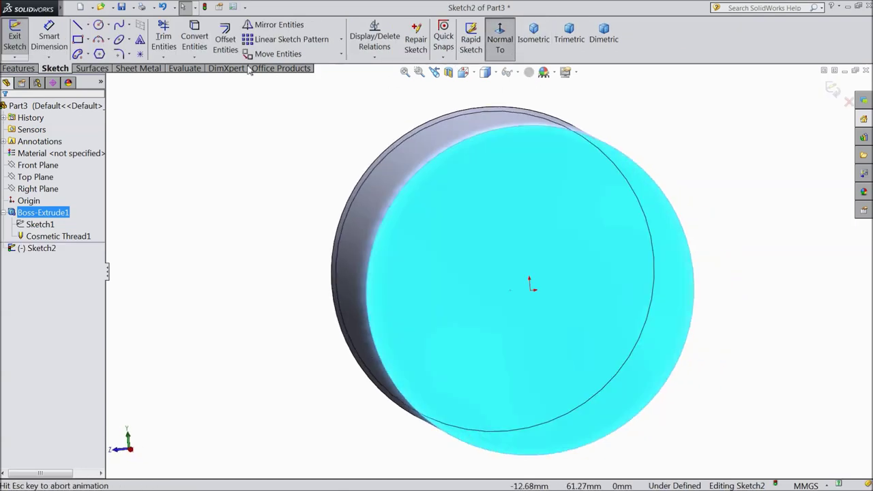
left_click(99, 26)
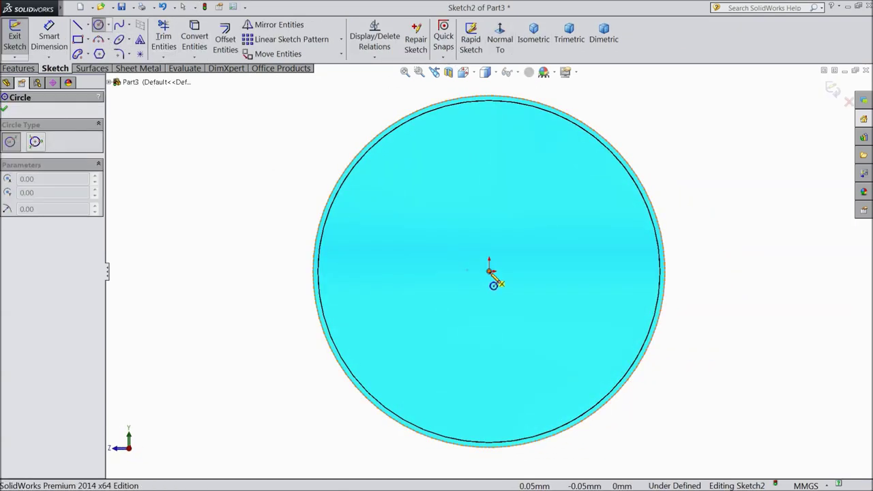
scroll(490, 272, "up", 3)
left_click_drag(490, 272, 329, 275)
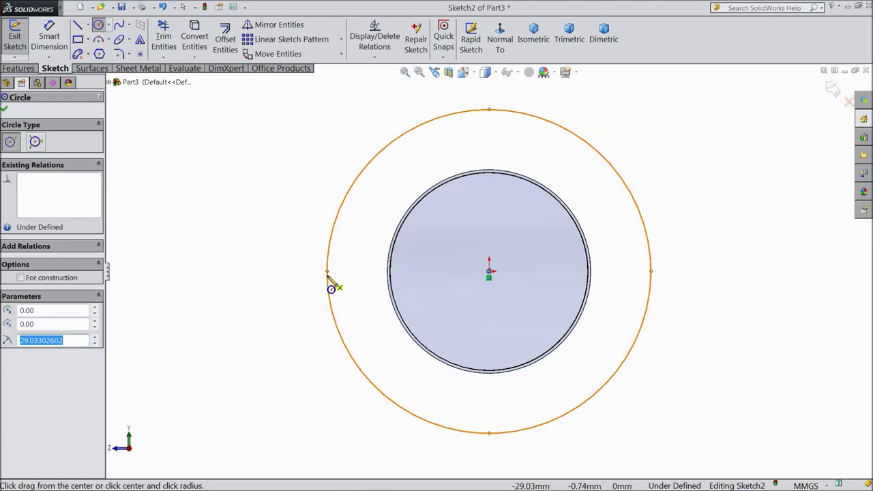
left_click(49, 38)
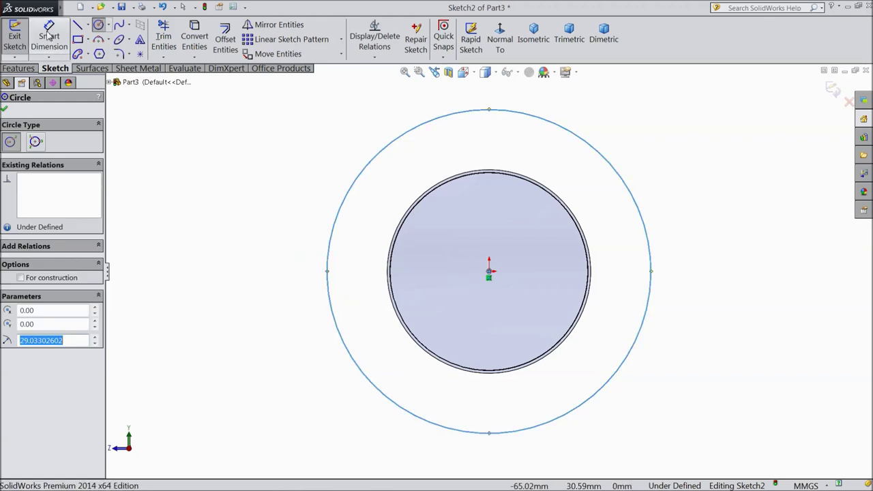
left_click(328, 285)
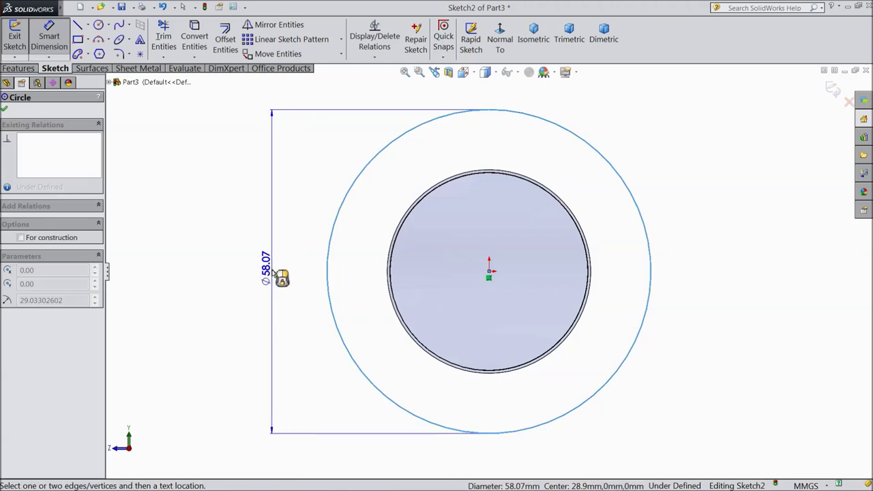
left_click(273, 273)
type("56")
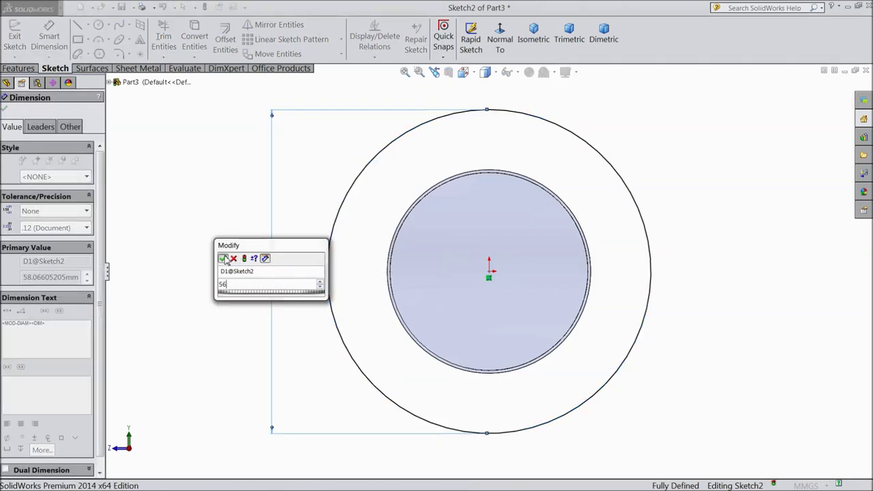
left_click(224, 260)
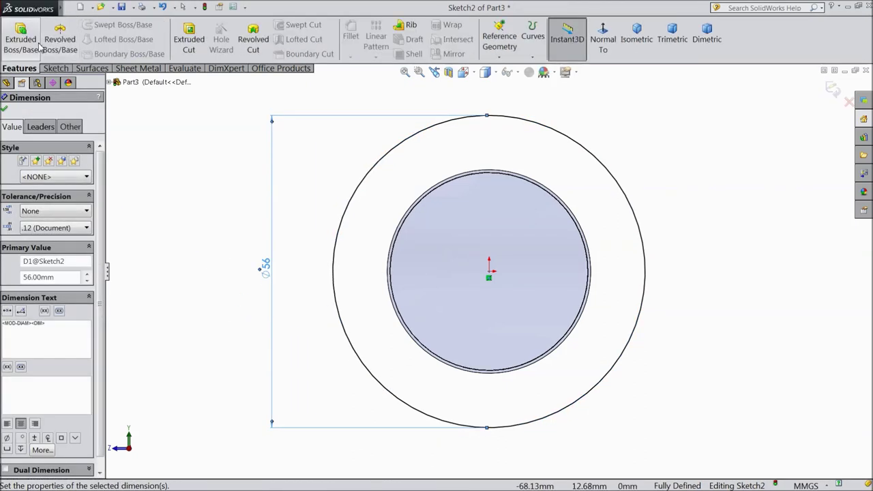
- Extrude the Ø56 circle 89.80 mm as Boss-Extrude2
left_click(20, 37)
middle_click_drag(227, 205, 289, 264)
scroll(670, 319, "down", 3)
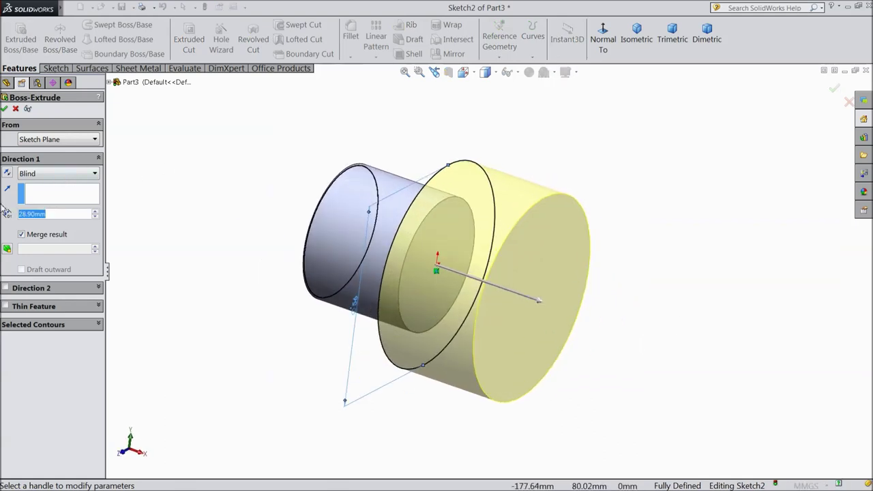
type("89.8")
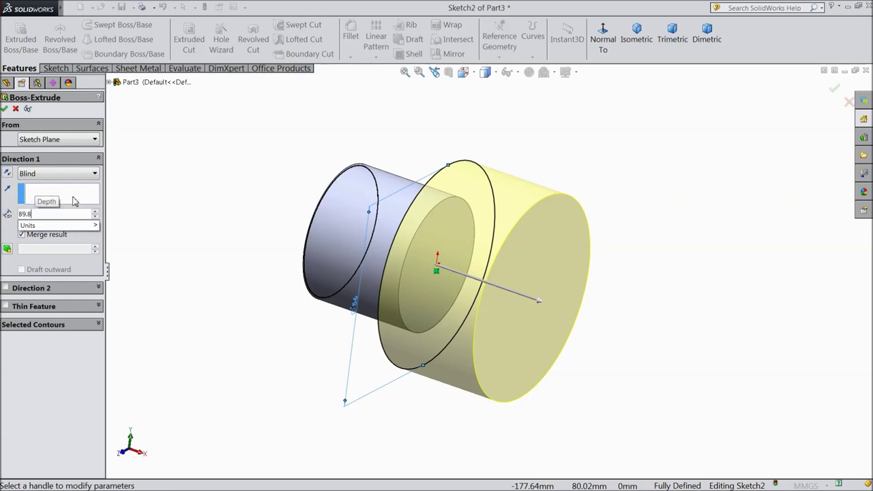
key("Return")
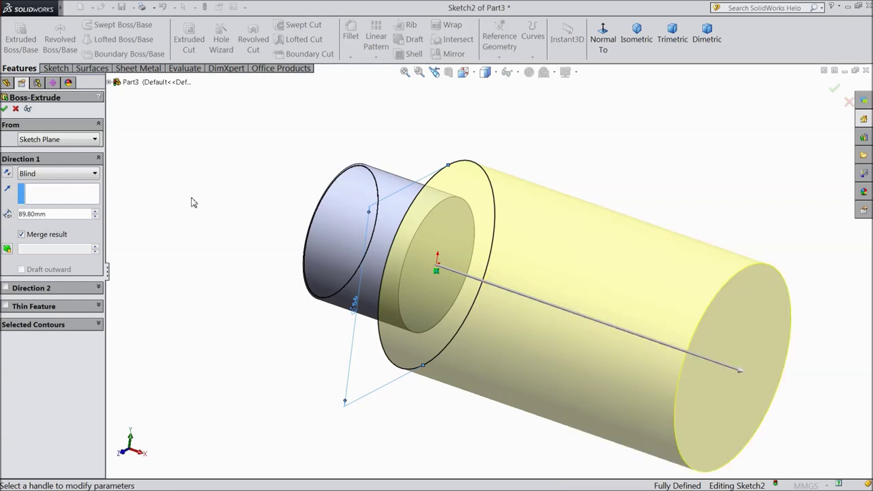
left_click(5, 109)
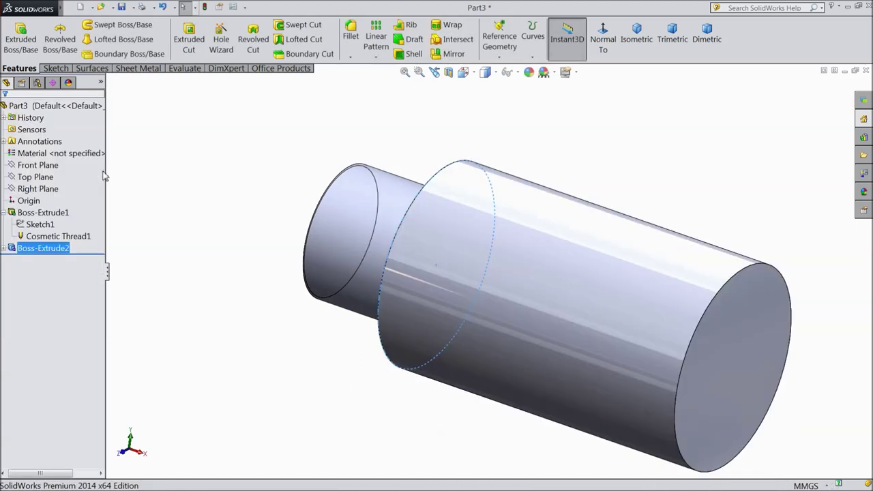
- Sketch a Ø87.20 circle centred on the origin on the shaft's far end face
key("f")
left_click(617, 319)
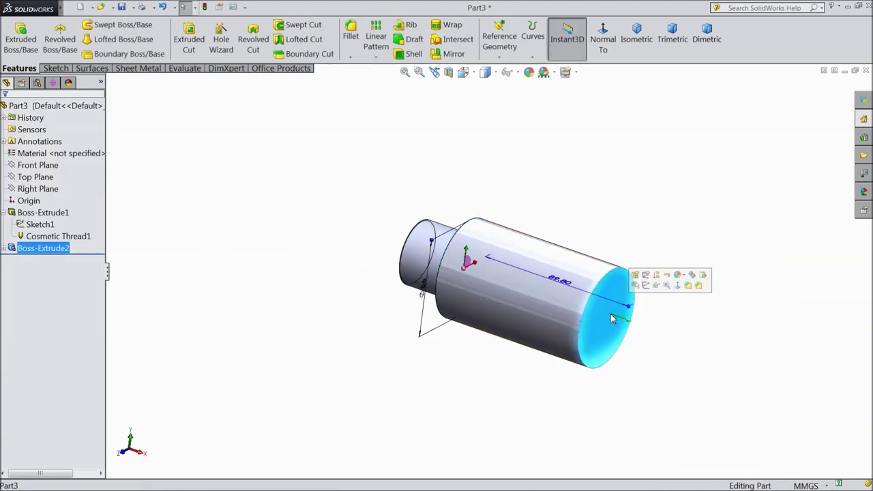
left_click(646, 285)
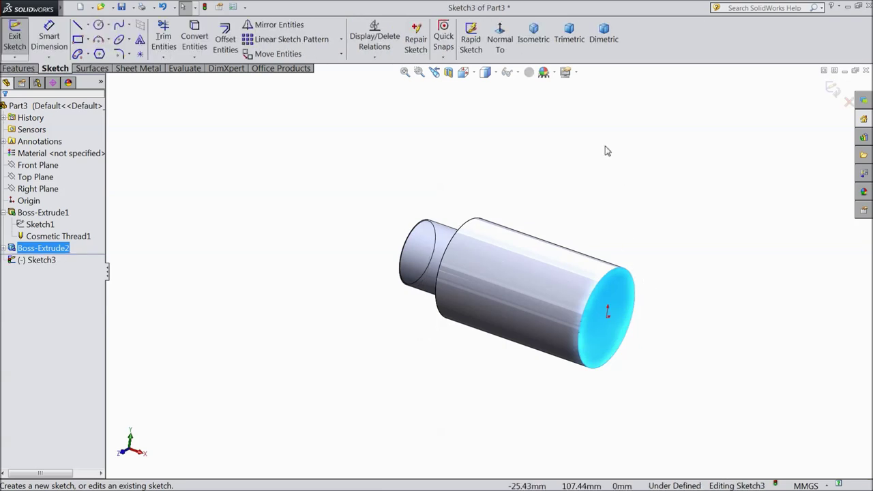
left_click(98, 26)
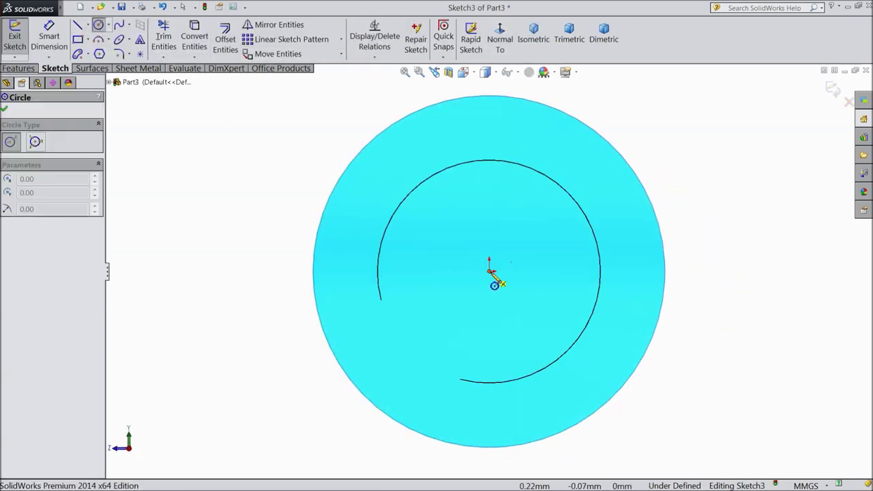
left_click(490, 270)
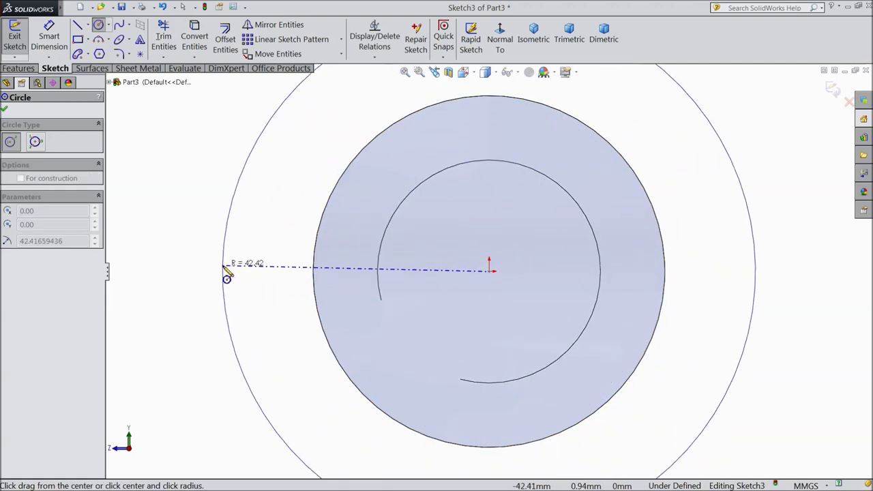
left_click(226, 273)
key("f")
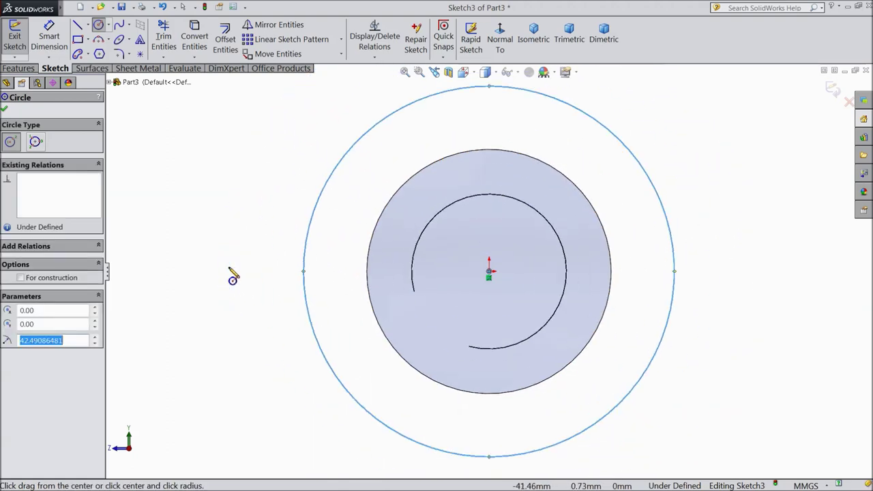
left_click(51, 40)
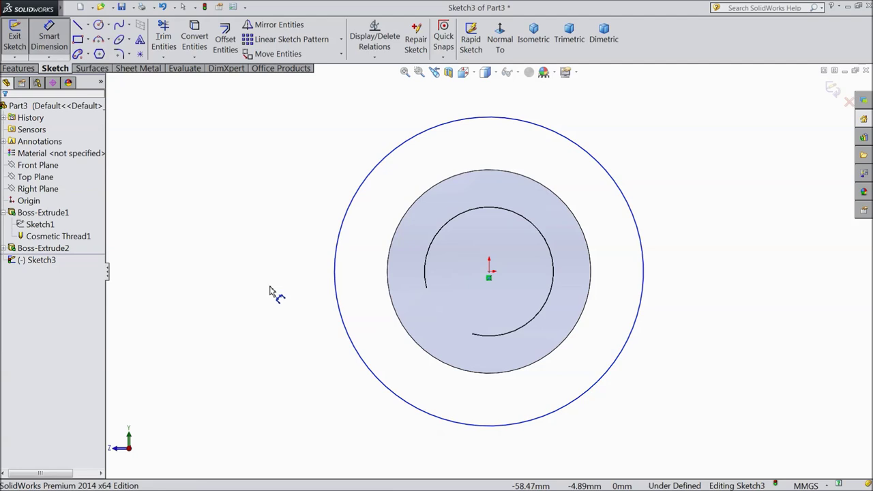
left_click(340, 306)
left_click(275, 274)
type("87.2")
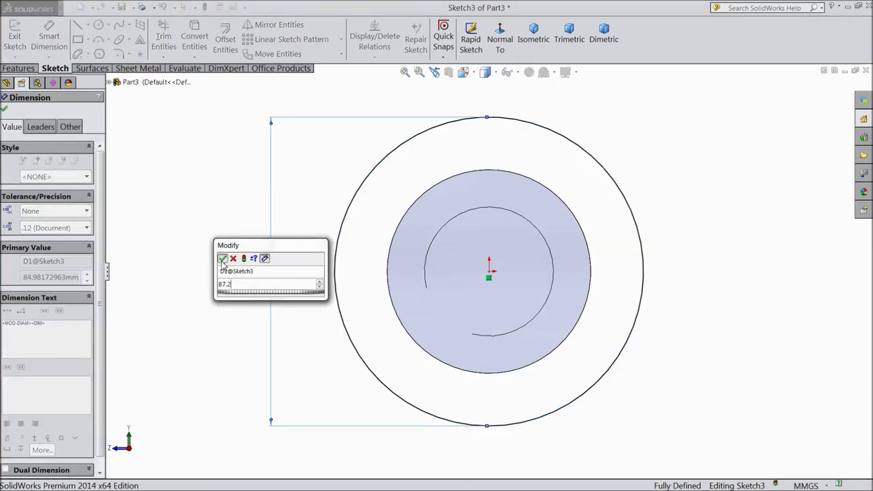
left_click(222, 259)
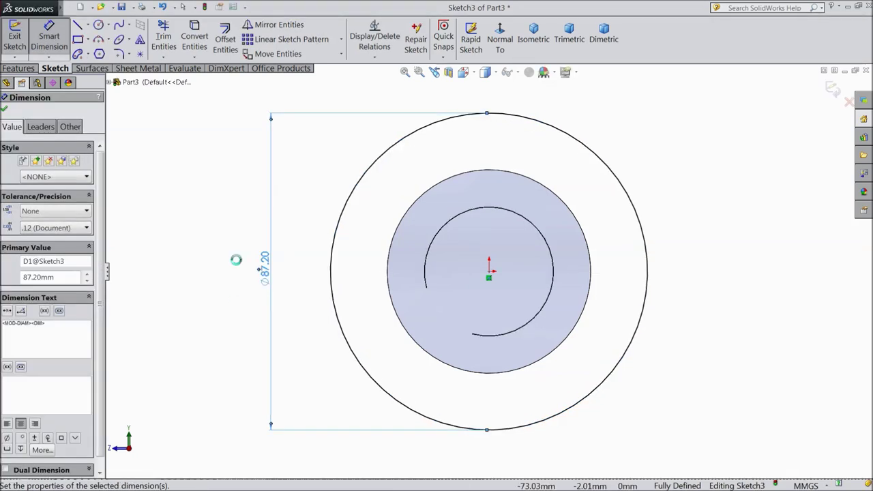
left_click(5, 107)
- Extrude the circle 24 mm Blind into the Boss-Extrude3 flange
left_click(18, 68)
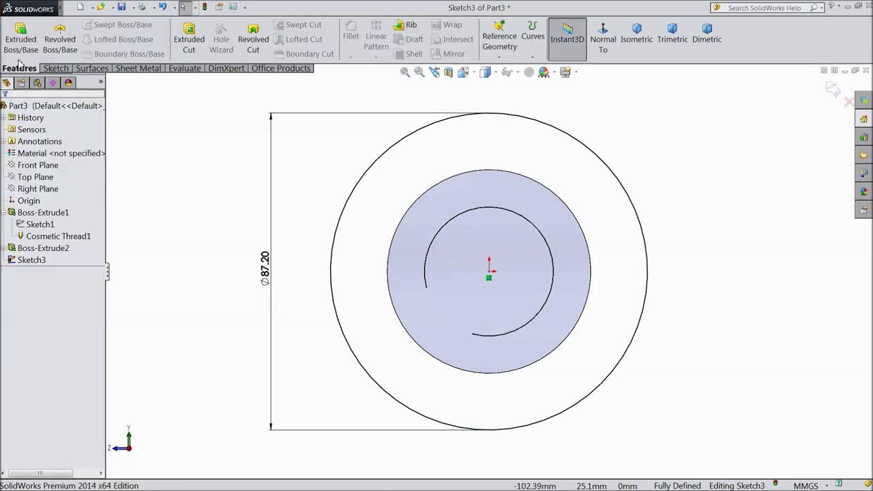
left_click(21, 38)
scroll(307, 243, "up", 3)
middle_click_drag(308, 244, 348, 281)
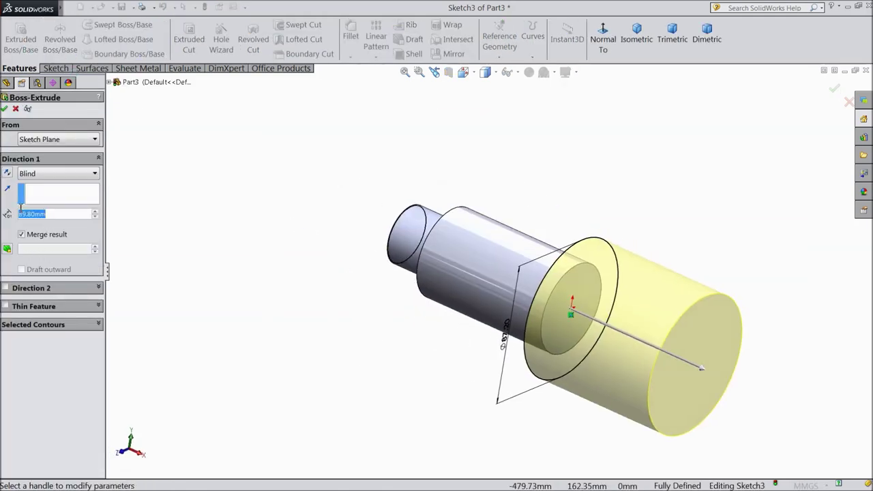
type("24")
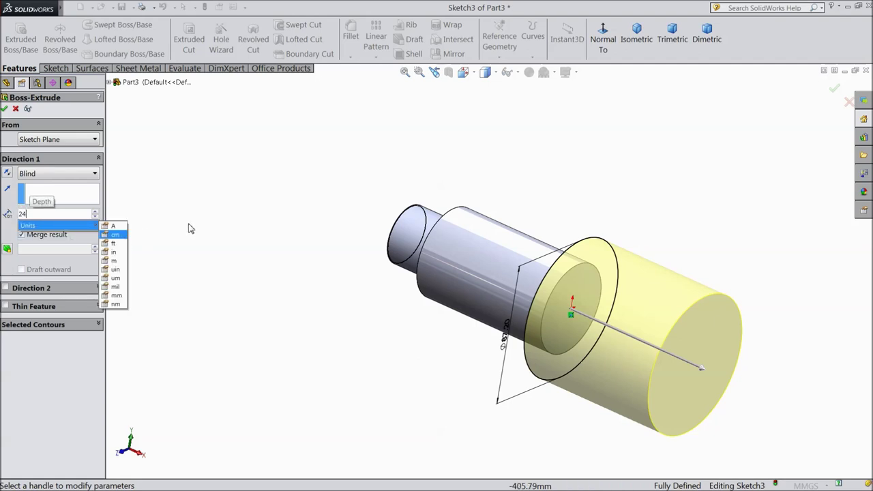
key("Return")
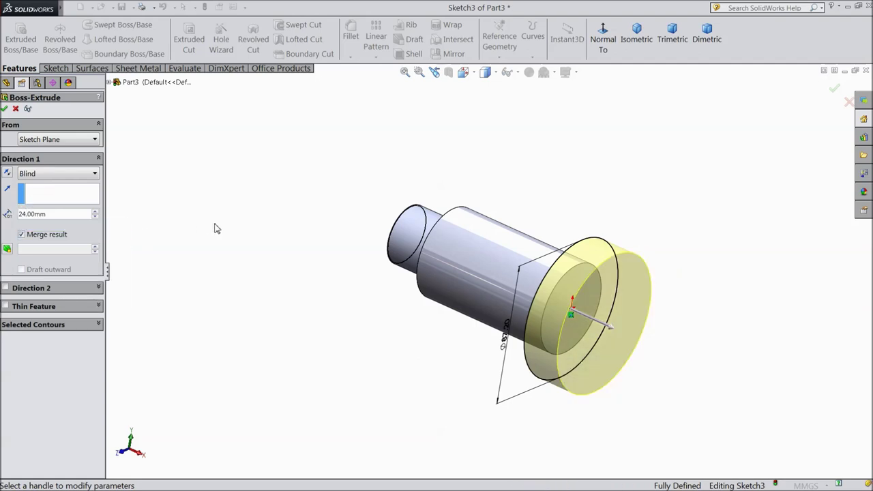
left_click(6, 109)
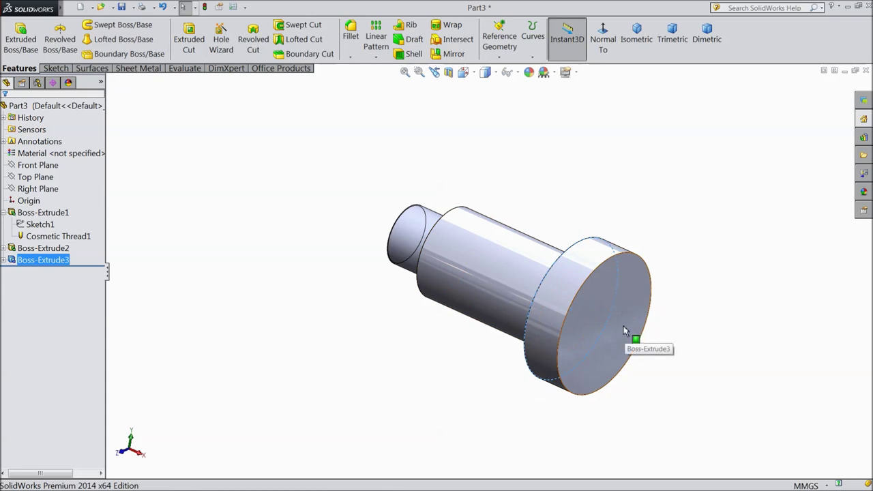
left_click(623, 332)
- Sketch a Ø56 circle at the origin on the collar's end face
left_click(660, 304)
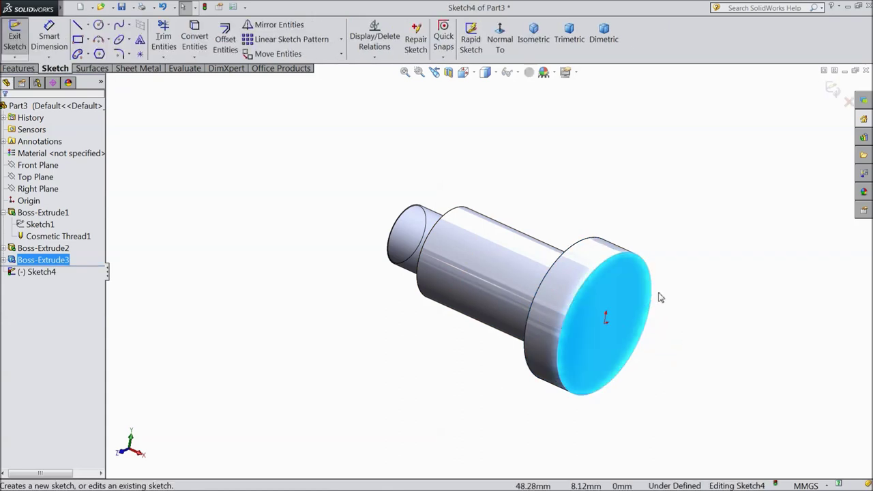
left_click(500, 41)
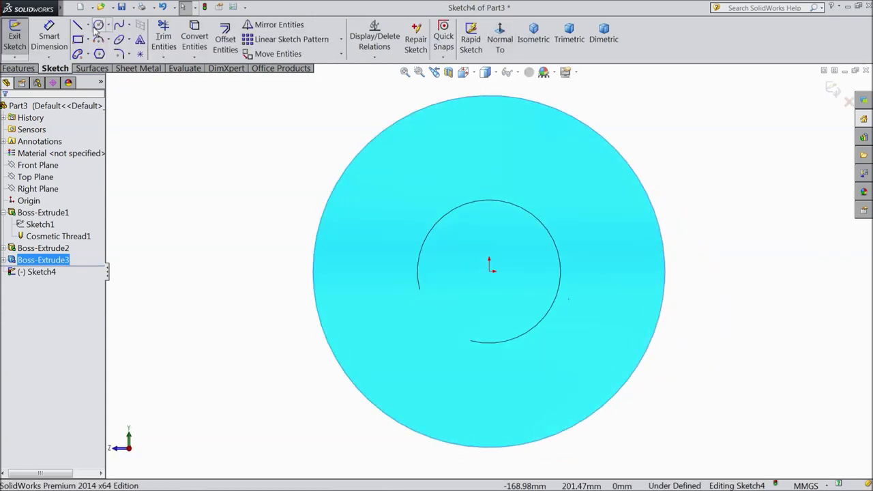
left_click(99, 26)
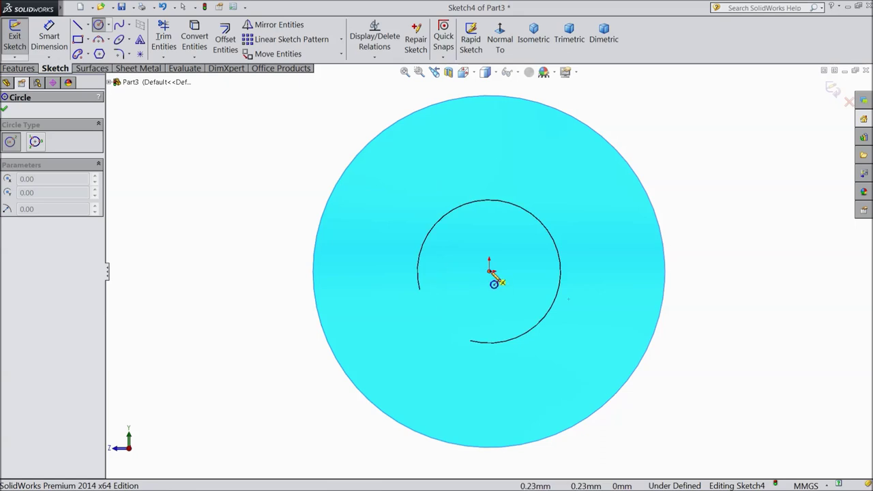
mouse_move(490, 272)
left_mouse_down()
mouse_move(440, 284)
mouse_move(373, 283)
left_mouse_up()
left_click(42, 42)
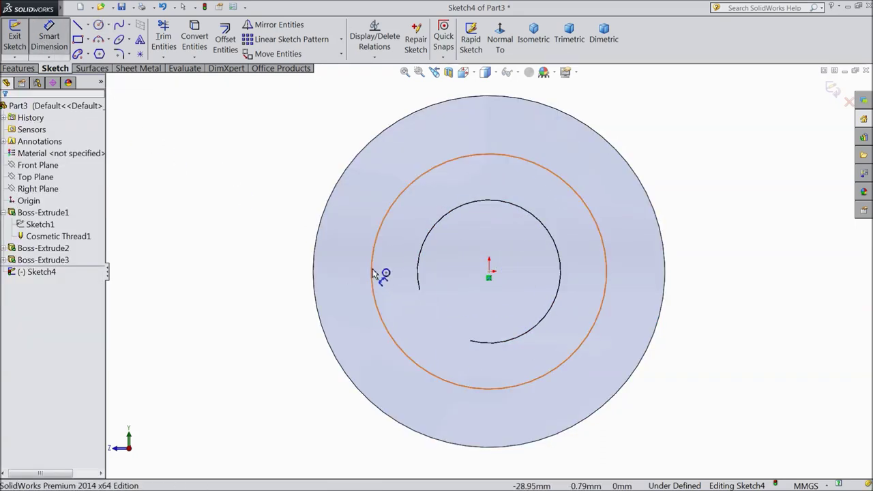
left_click(373, 273)
left_click(270, 278)
type("56")
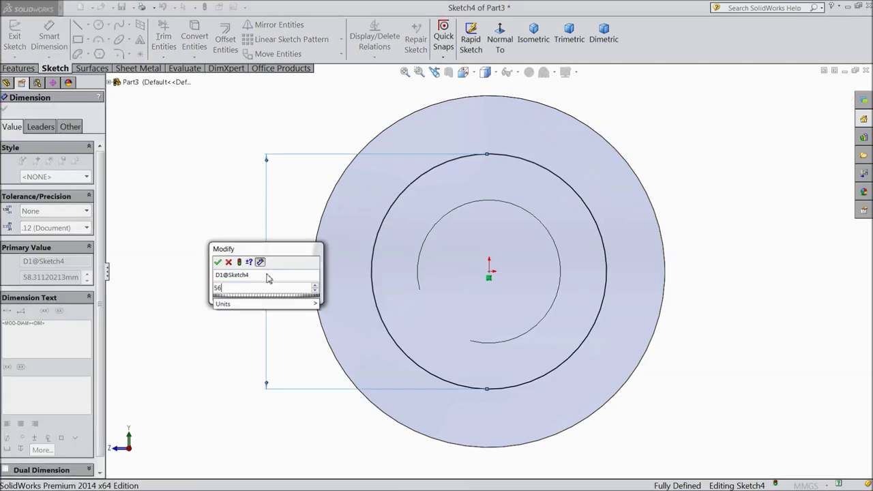
left_click(218, 262)
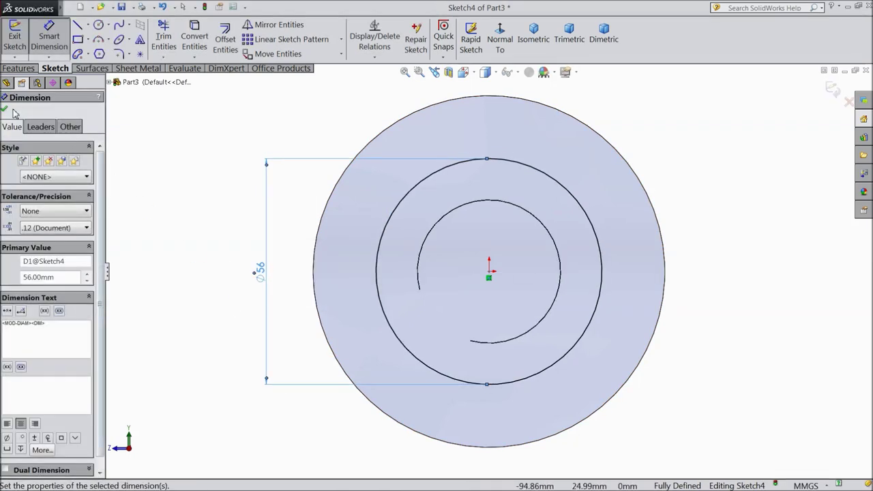
- Extrude the Ø56 circle 247.10 mm as Boss-Extrude4
left_click(19, 68)
left_click(20, 39)
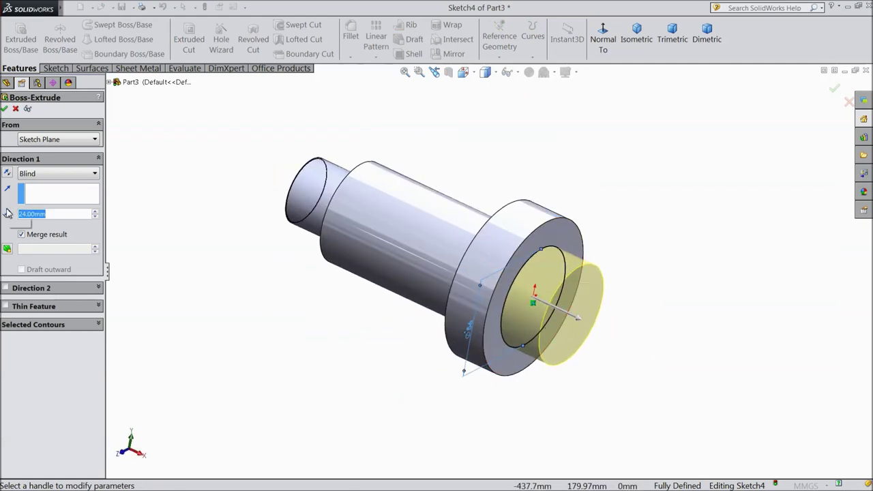
type("247.1")
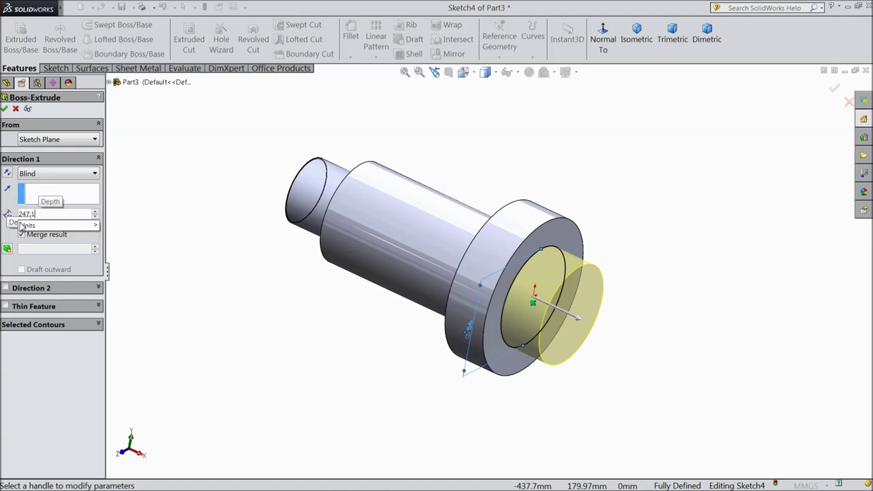
mouse_move(23, 226)
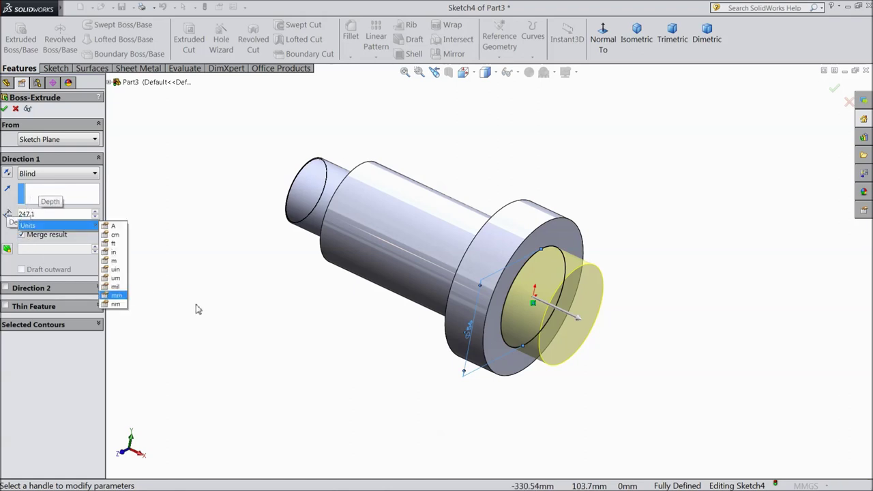
key("Return")
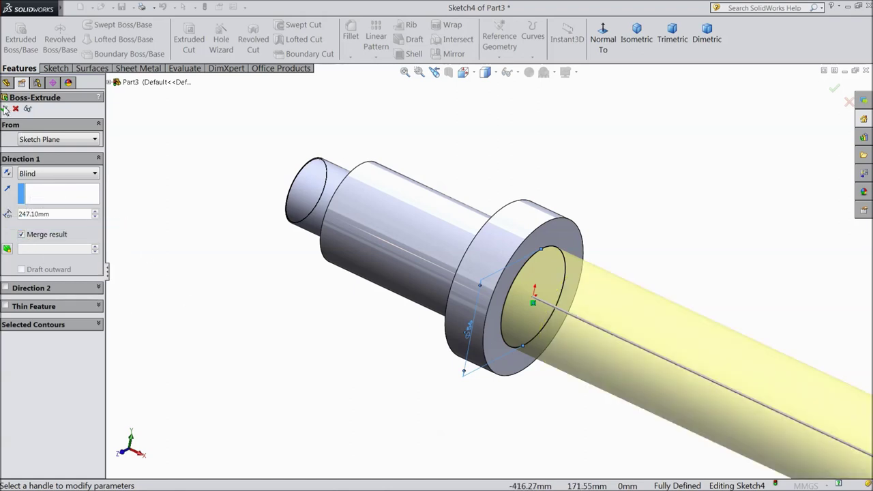
left_click(5, 109)
scroll(194, 206, "up", 4)
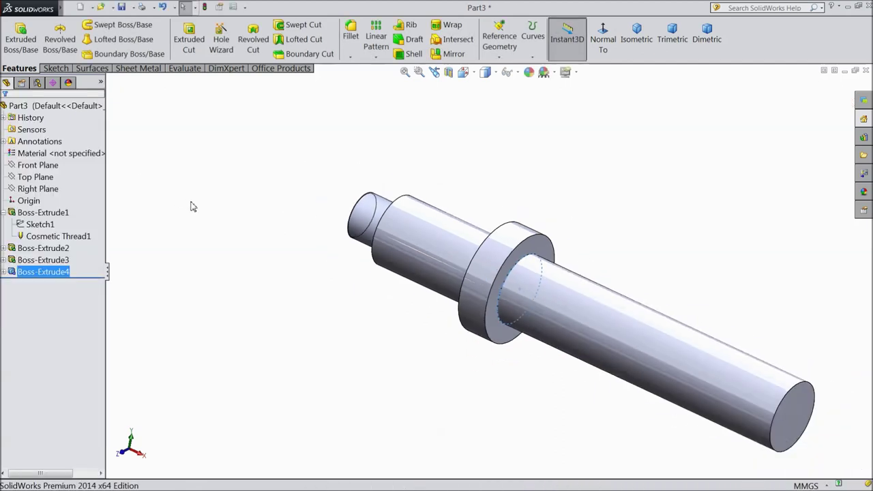
middle_click_drag(532, 364, 556, 352)
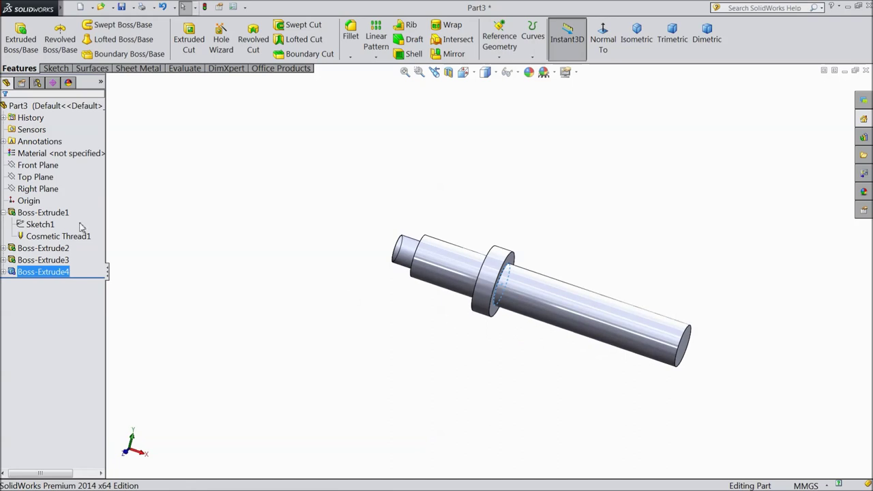
- Draw a rectangle over the long shaft section on the Front Plane
left_click(49, 167)
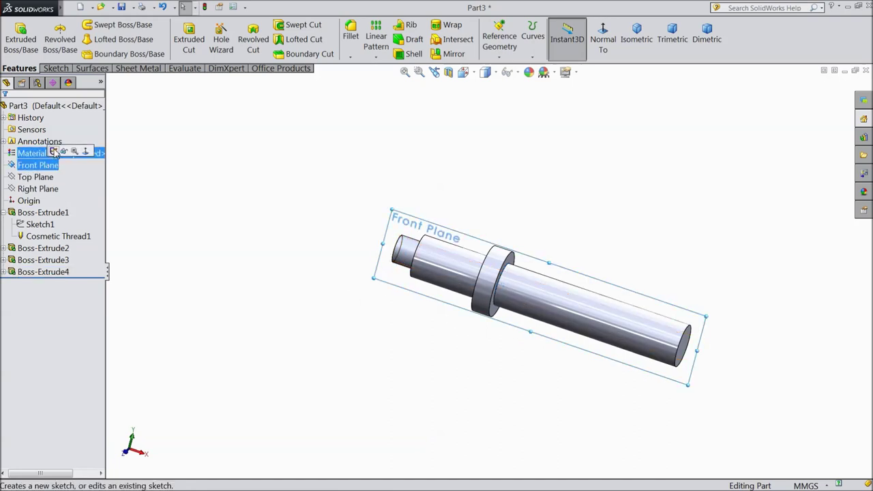
left_click(54, 152)
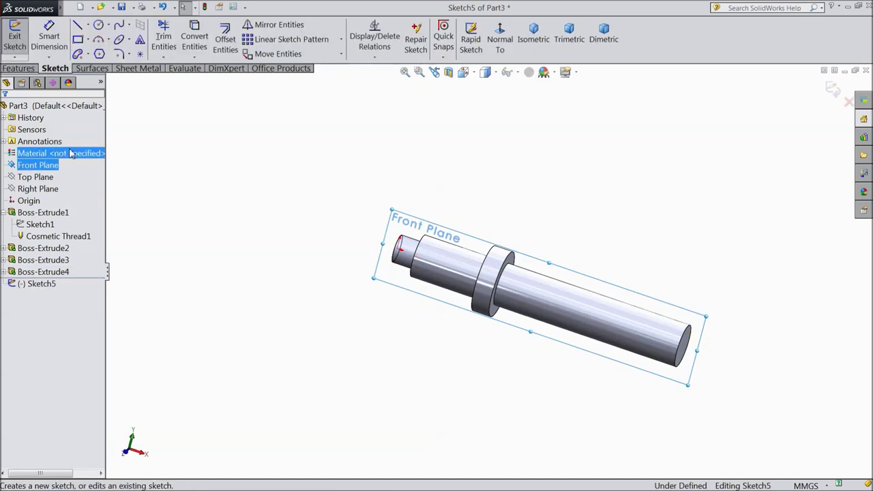
left_click(501, 45)
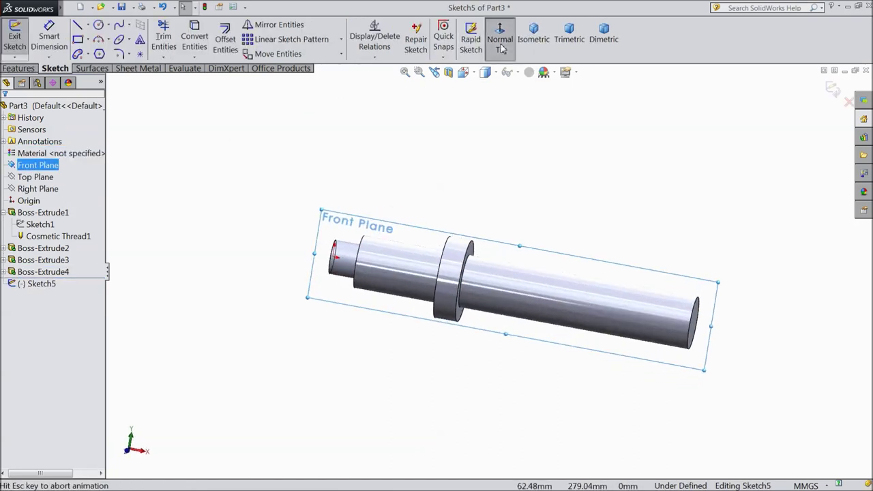
left_click(78, 39)
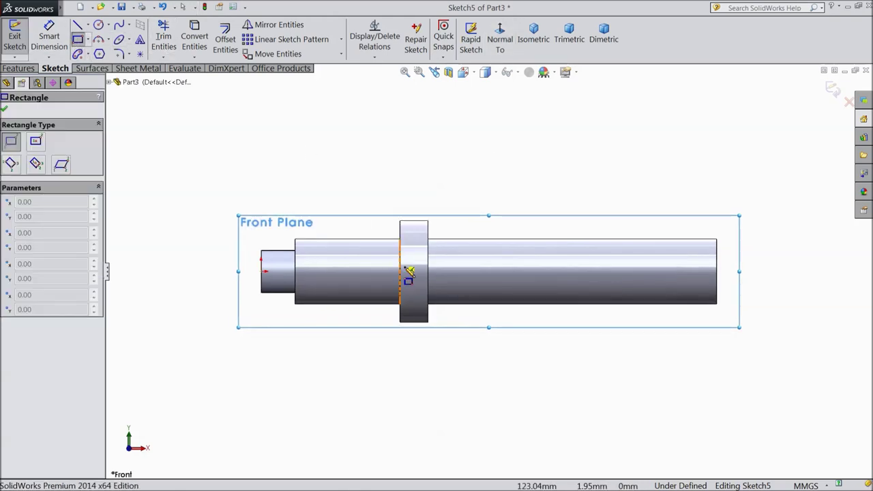
left_click(468, 239)
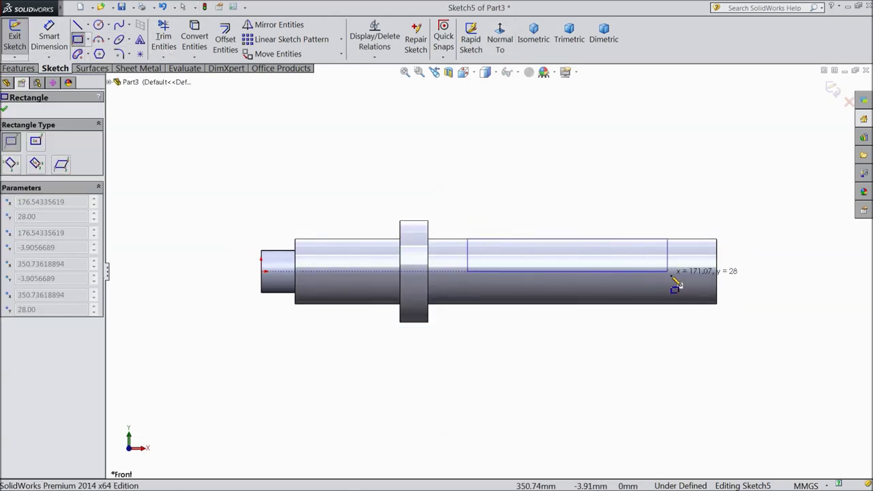
left_click(698, 277)
scroll(611, 267, "down", 2)
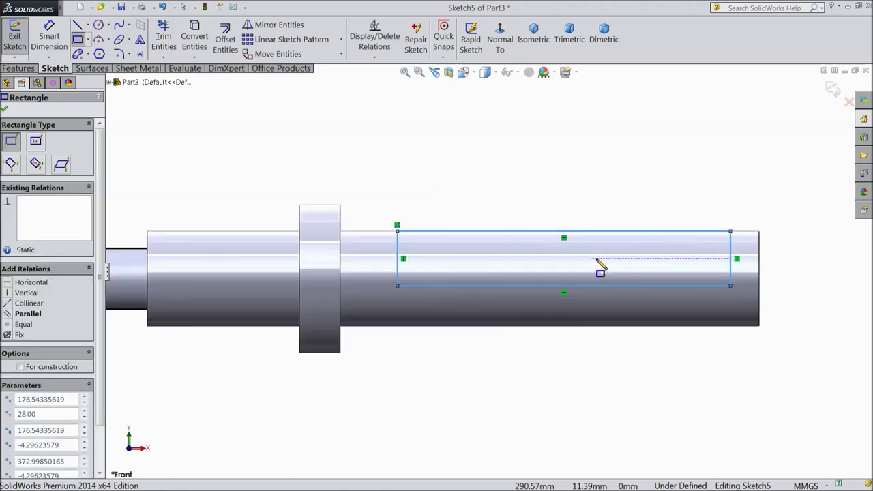
- Dimension the rectangle 38.20 from the collar and 31.10 tall
key("d")
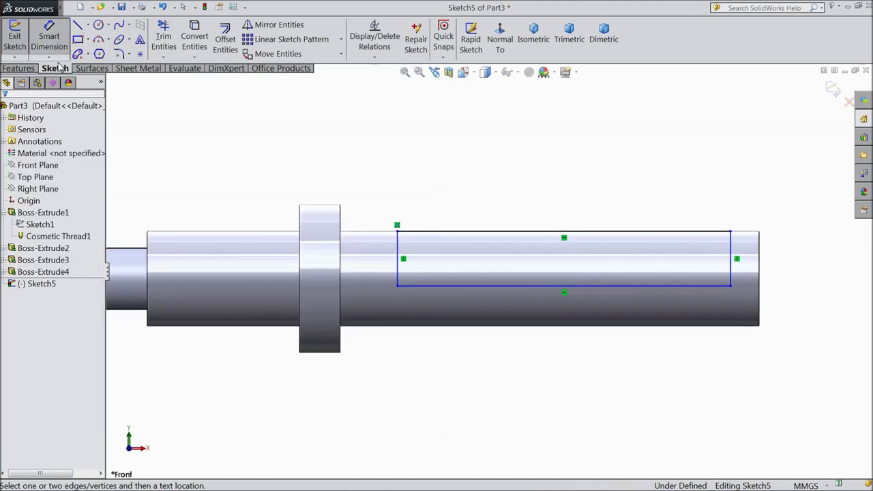
left_click(399, 252)
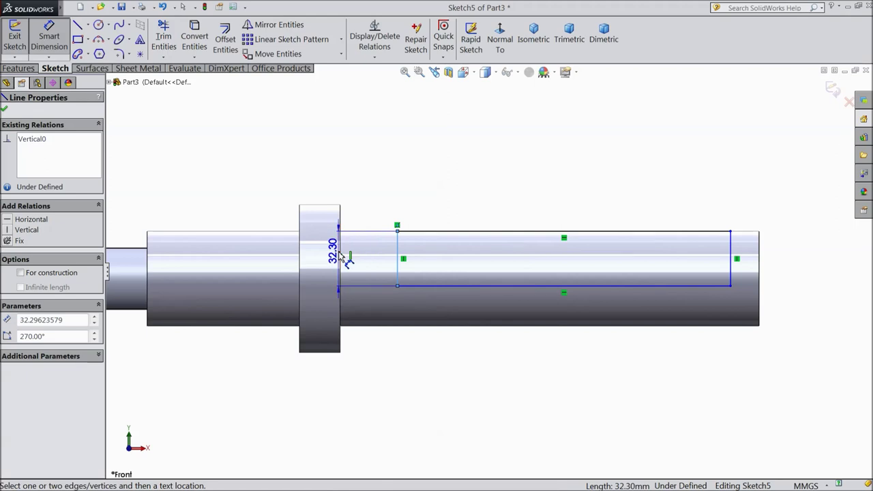
left_click(340, 246)
left_click(382, 194)
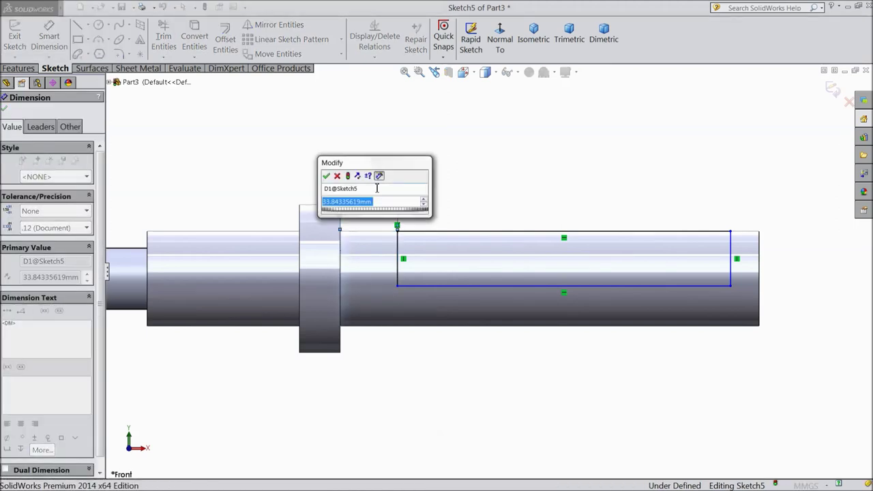
type("38.2")
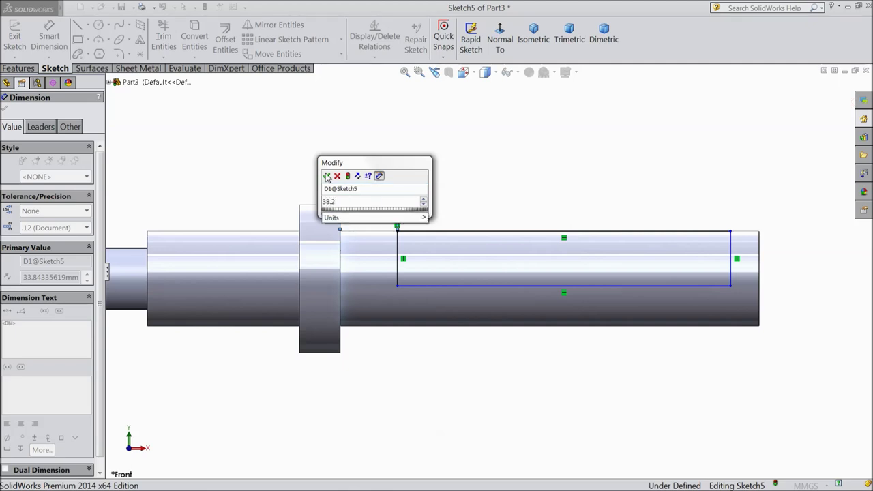
left_click(327, 177)
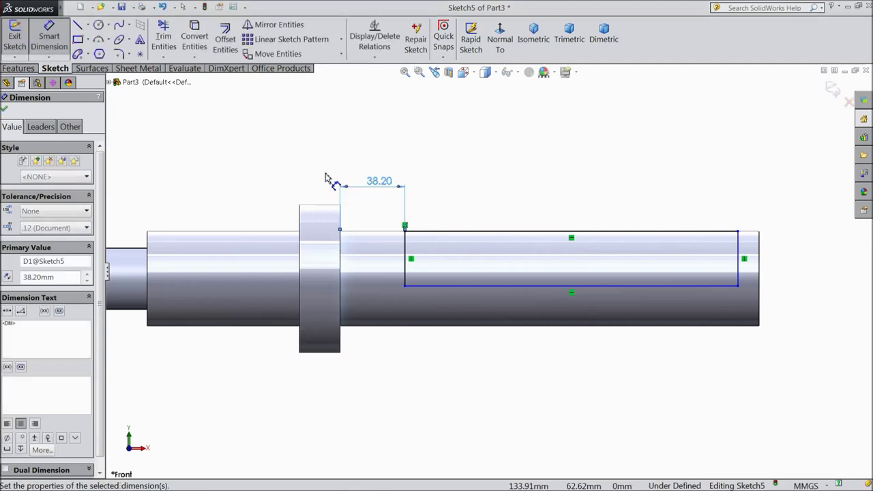
left_click(738, 259)
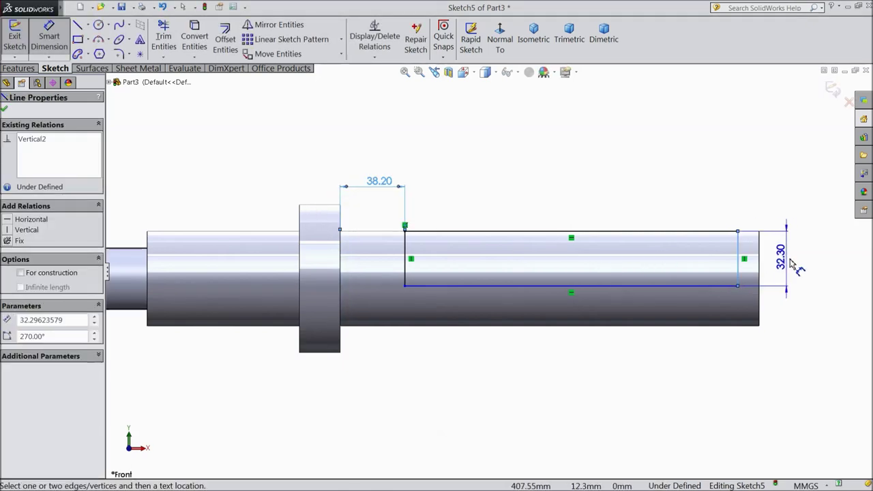
left_click(790, 259)
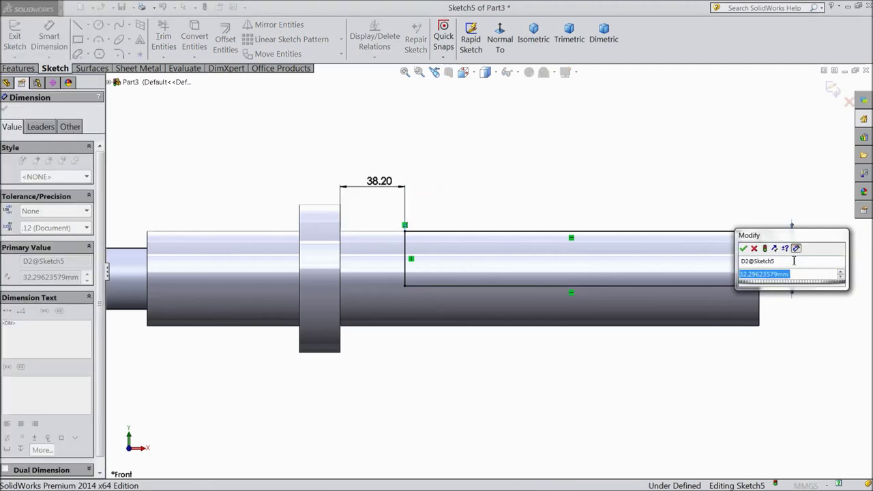
type("31.1")
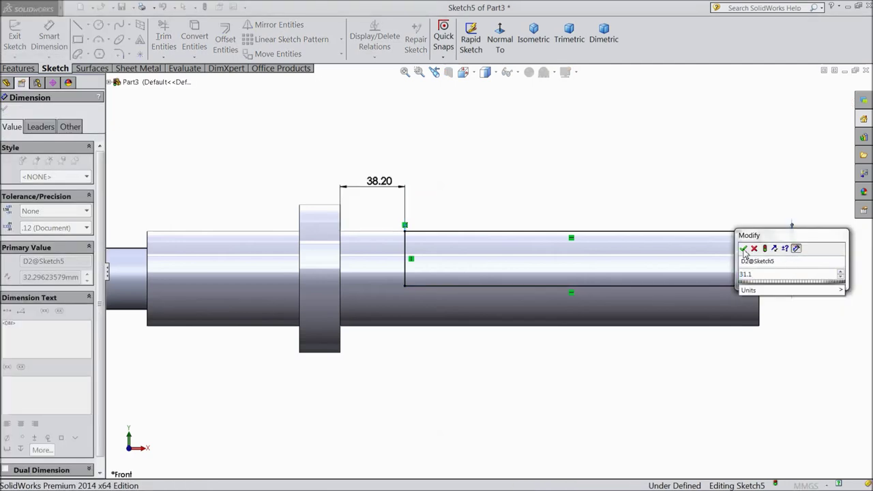
left_click(743, 249)
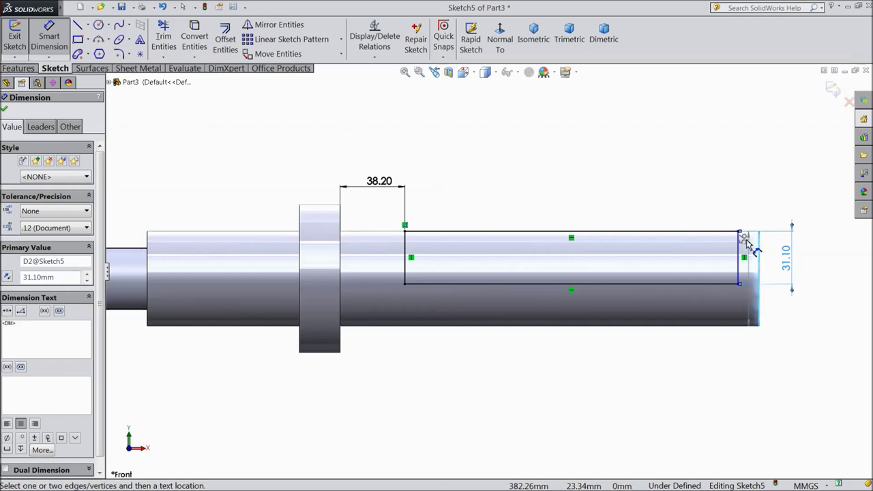
- Set the rectangle's gap to the shaft's right end to 15.10, fully defining the sketch
left_click(745, 233)
left_click(745, 195)
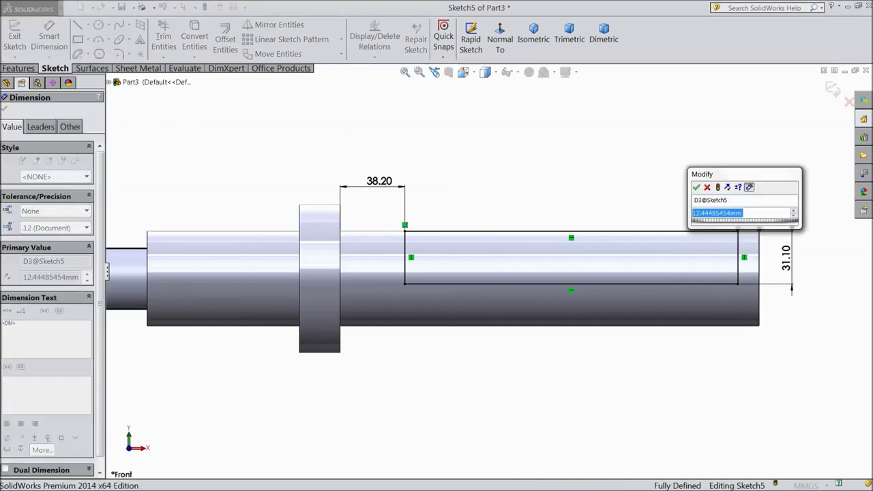
type("15.1")
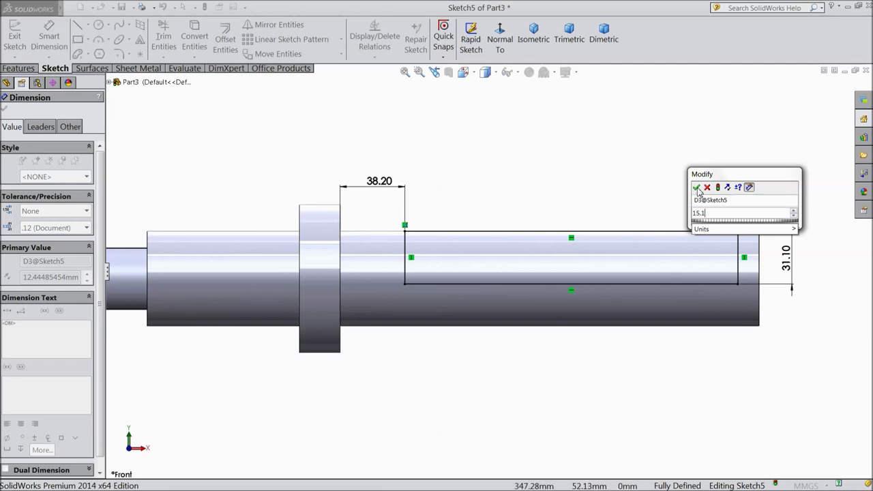
left_click(696, 188)
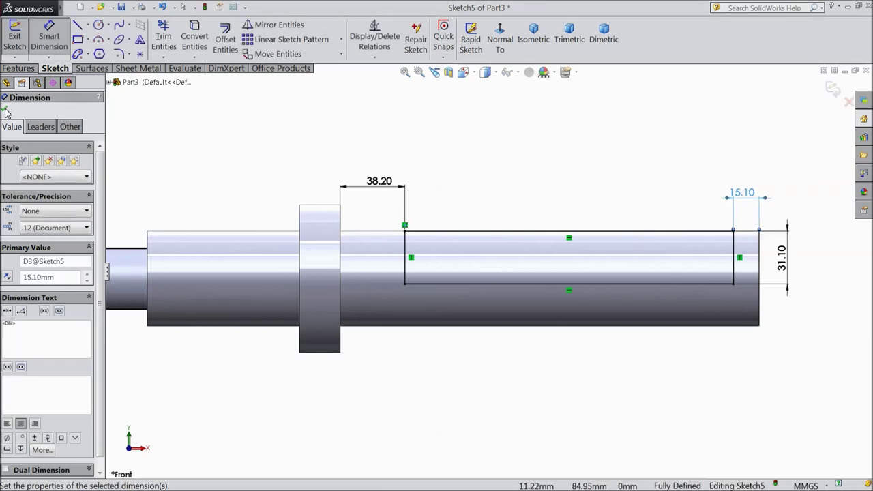
left_click(4, 111)
left_click(19, 69)
left_click(189, 39)
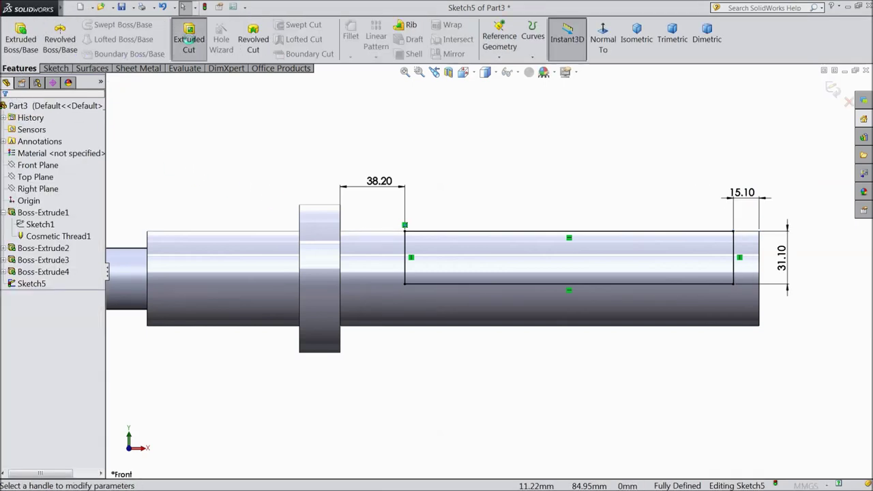
- Cut the rectangle Mid Plane 247.10 mm to mill a flat along the shaft
left_click(58, 175)
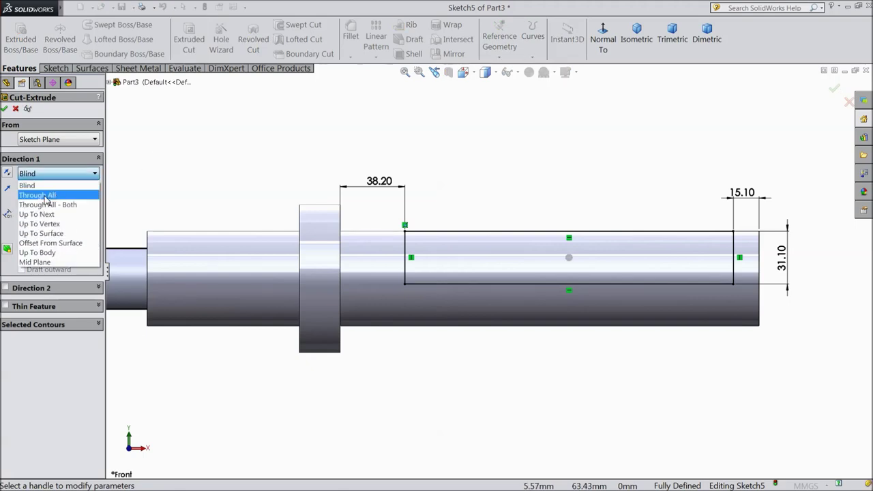
left_click(34, 262)
scroll(359, 199, "up", 3)
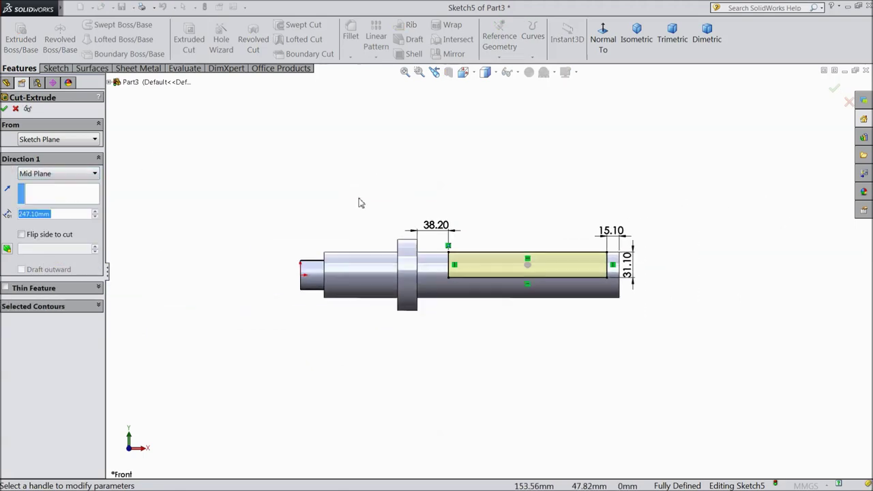
middle_click_drag(402, 166, 497, 280)
scroll(498, 280, "down", 3)
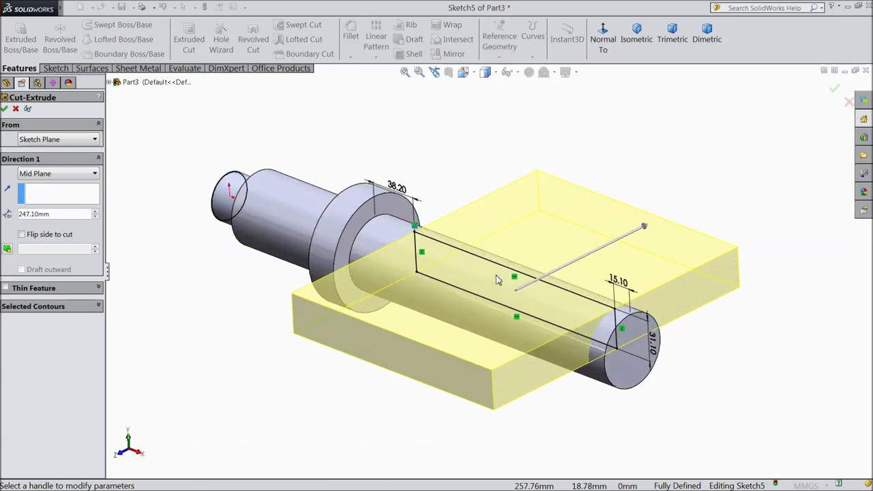
left_click(4, 109)
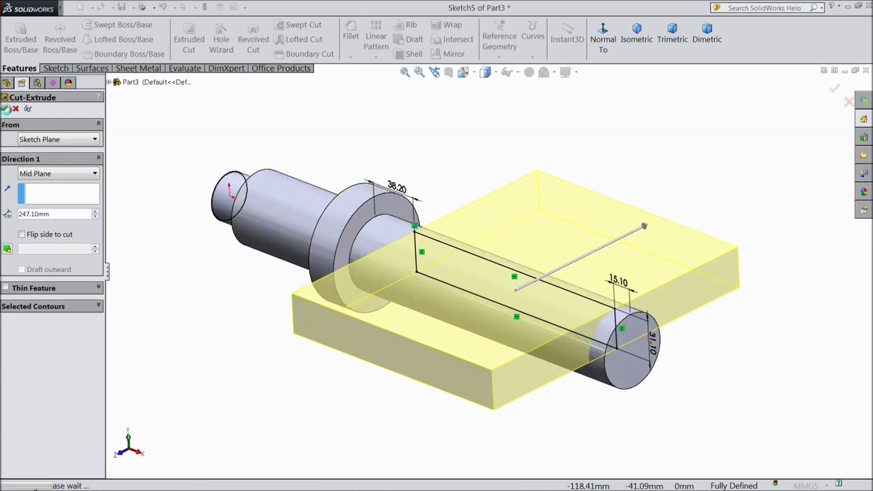
left_click(492, 320)
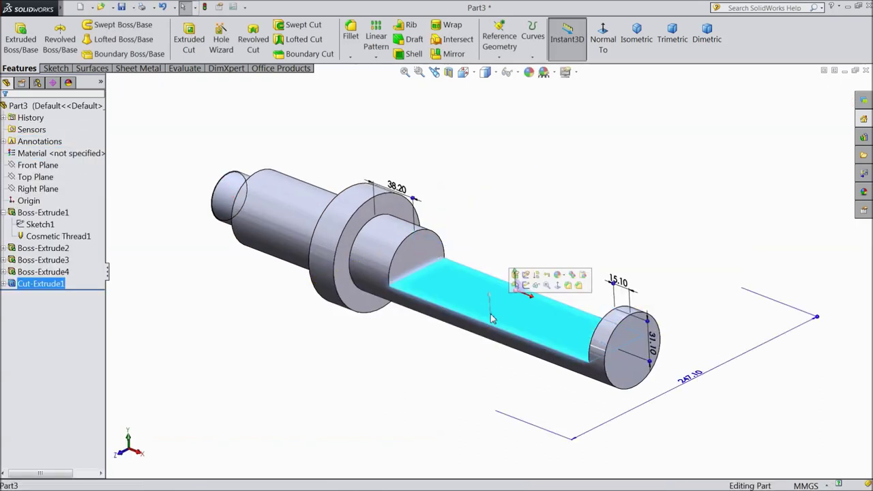
left_click(526, 286)
- Draw a horizontal centreline across the shaft's flat face
left_click(501, 44)
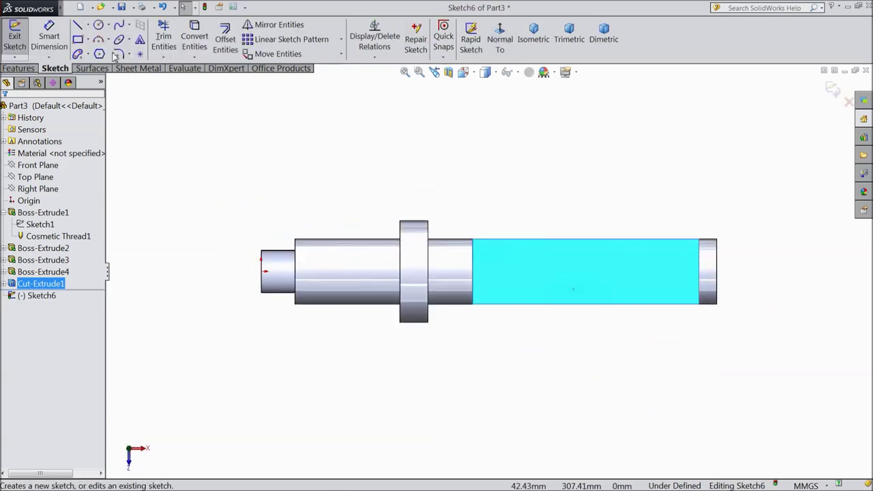
left_click(89, 25)
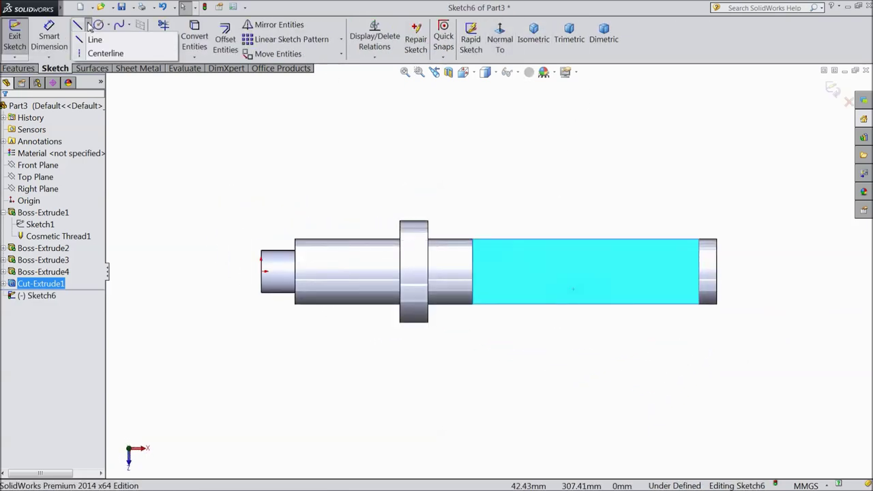
left_click(104, 53)
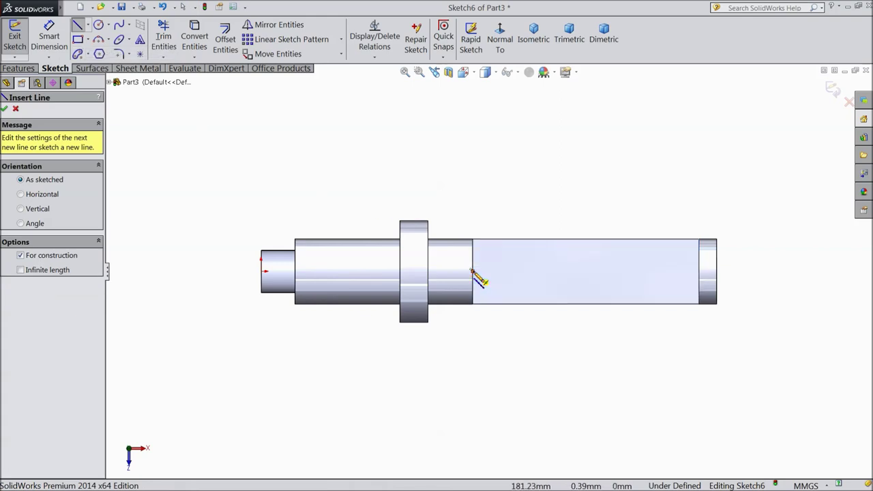
left_click(473, 271)
left_click(700, 272)
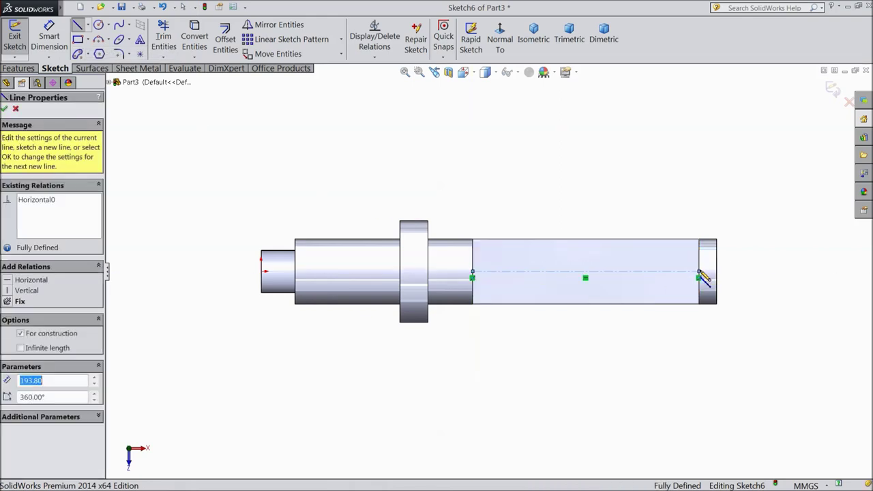
scroll(672, 276, "down", 4)
key("Escape")
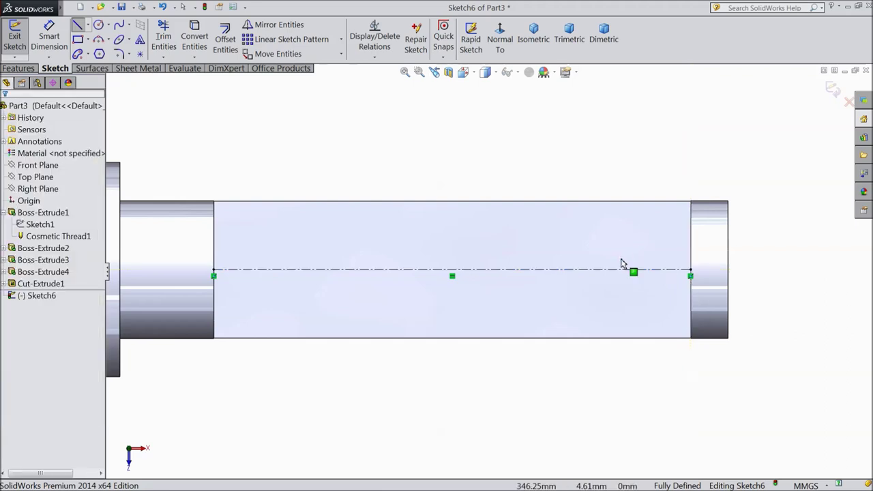
- Add a short vertical centreline down from the horizontal centreline's midpoint
left_click(88, 26)
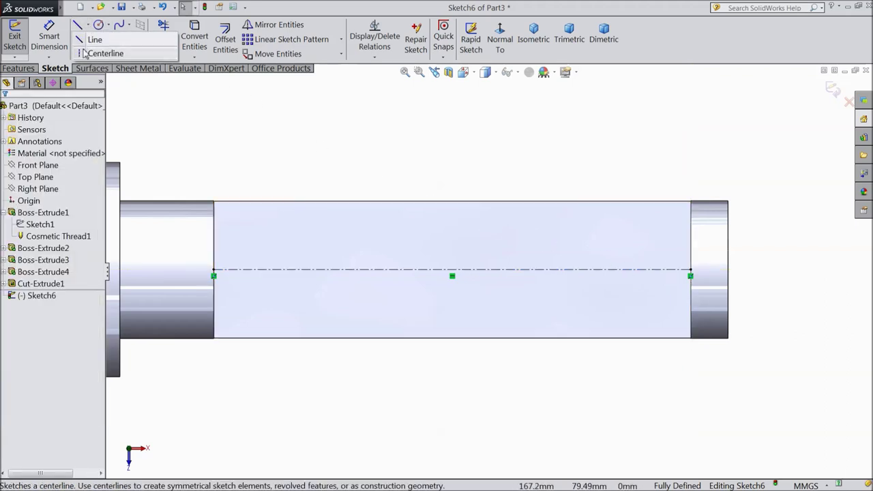
left_click(101, 51)
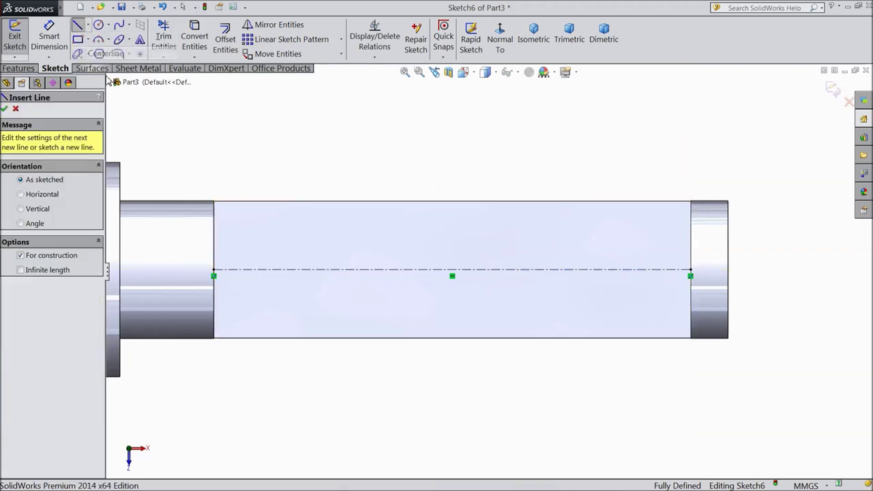
left_click(452, 271)
left_click(452, 318)
right_click(477, 327)
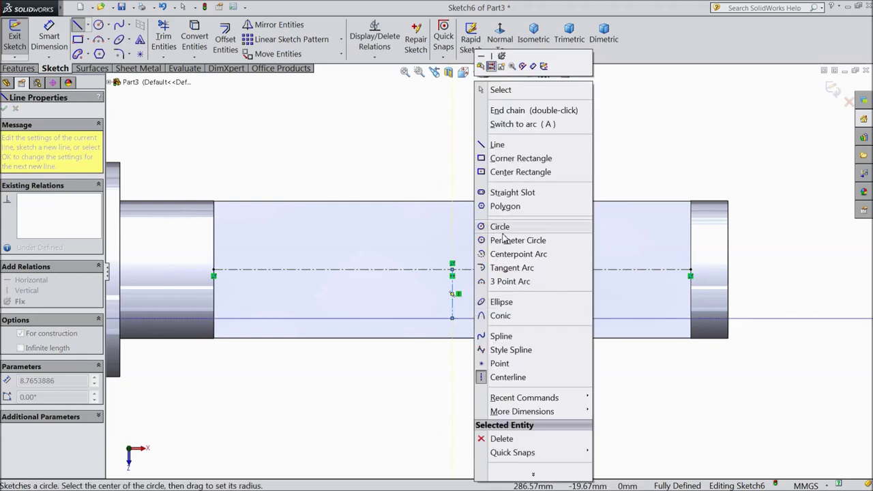
left_click(501, 90)
left_click(99, 25)
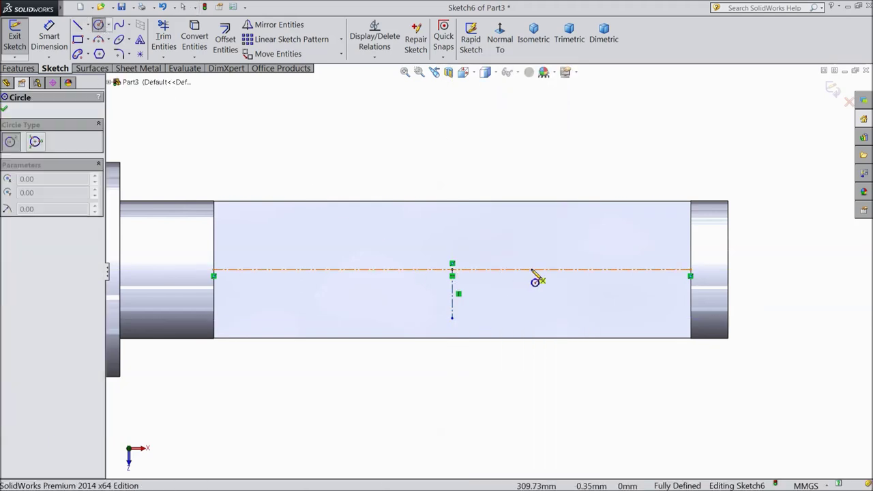
- Draw two circles on the centreline either side of middle, both Ø12
left_click(563, 271)
left_click(549, 292)
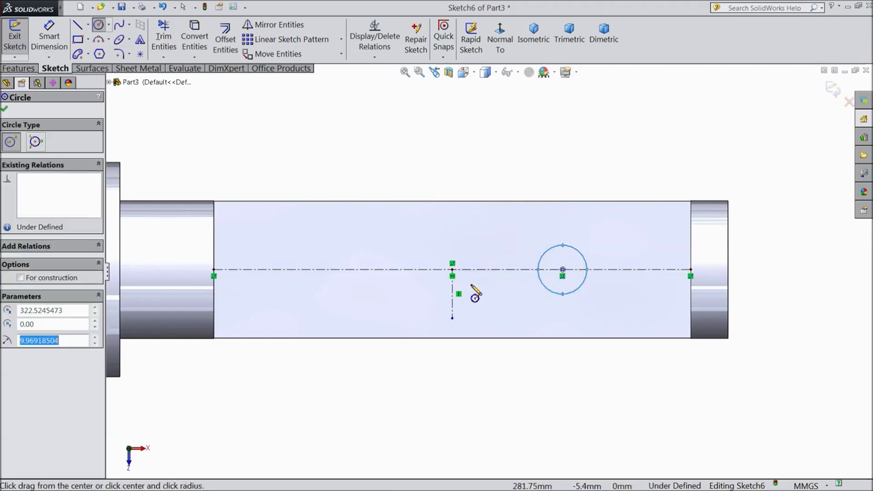
left_click(316, 271)
left_click(336, 293)
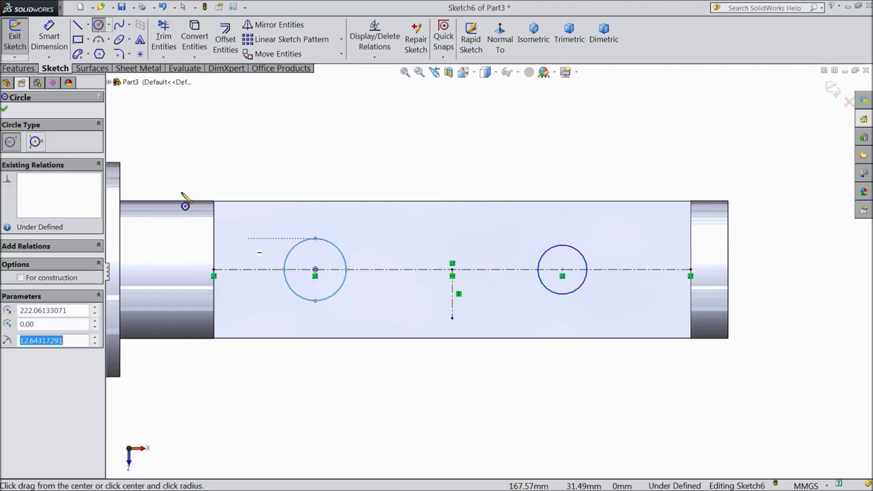
left_click(49, 37)
left_click(316, 246)
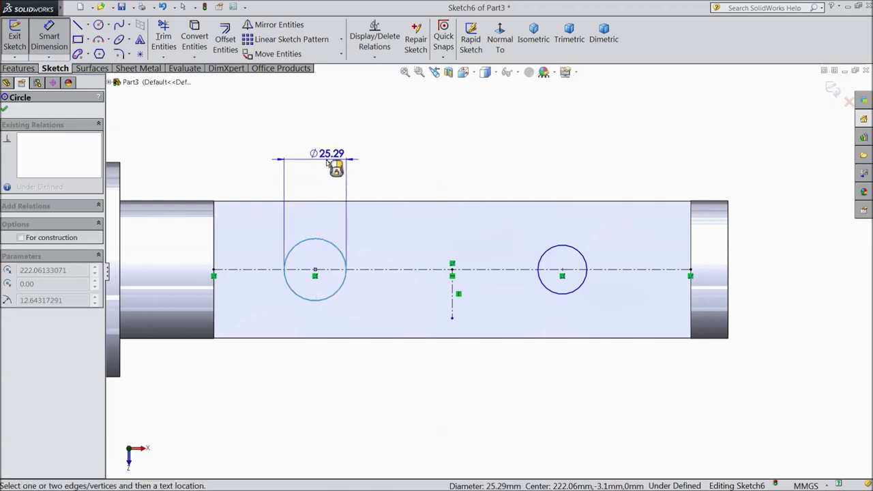
left_click(333, 169)
type("12")
left_click(278, 149)
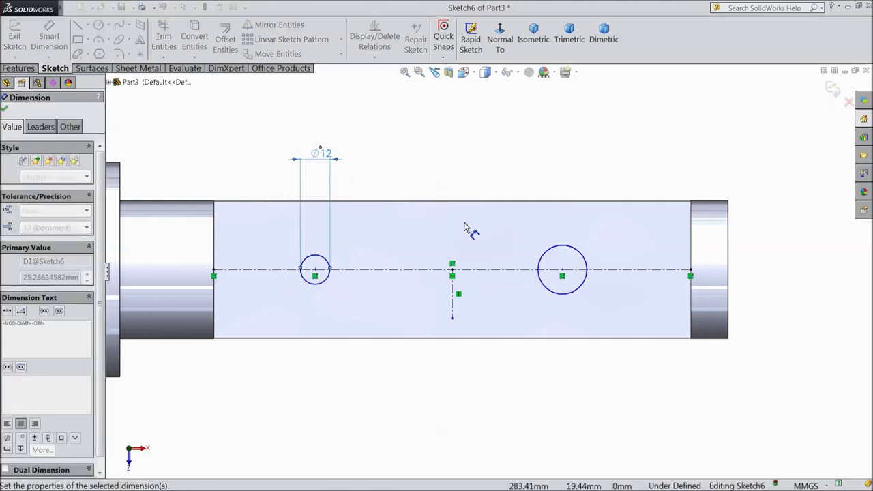
left_click(560, 247)
left_click(558, 179)
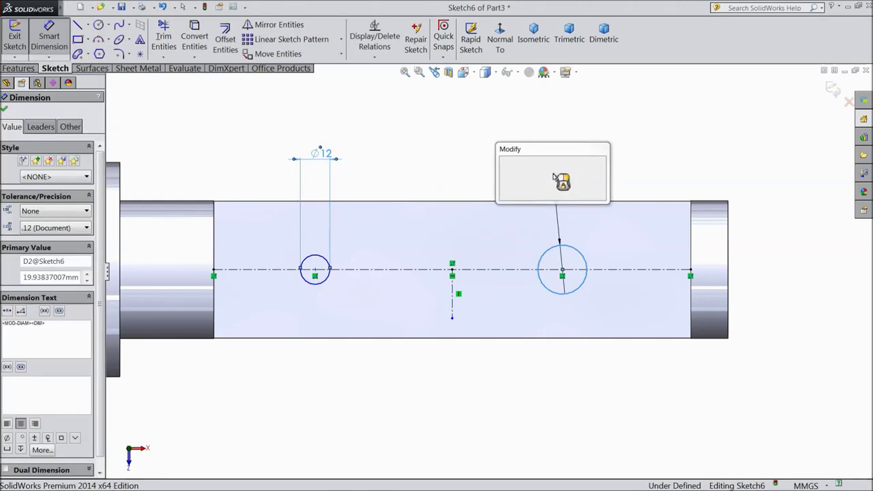
type("12")
left_click(504, 163)
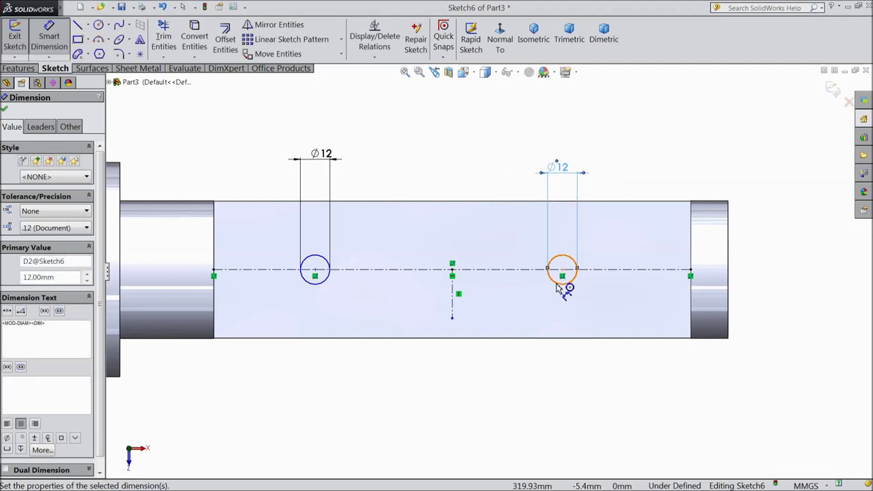
- Dimension each circle 50 mm from the vertical centreline
left_click(563, 287)
left_click(453, 293)
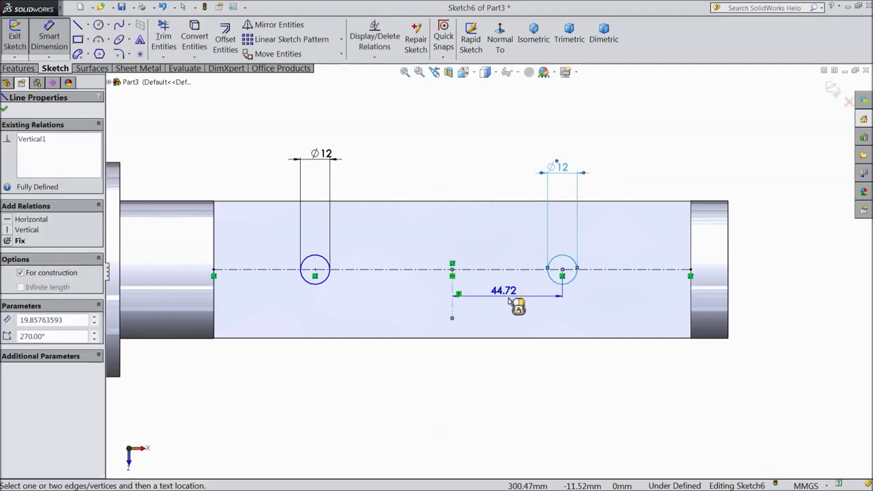
left_click(513, 310)
type("50")
left_click(460, 295)
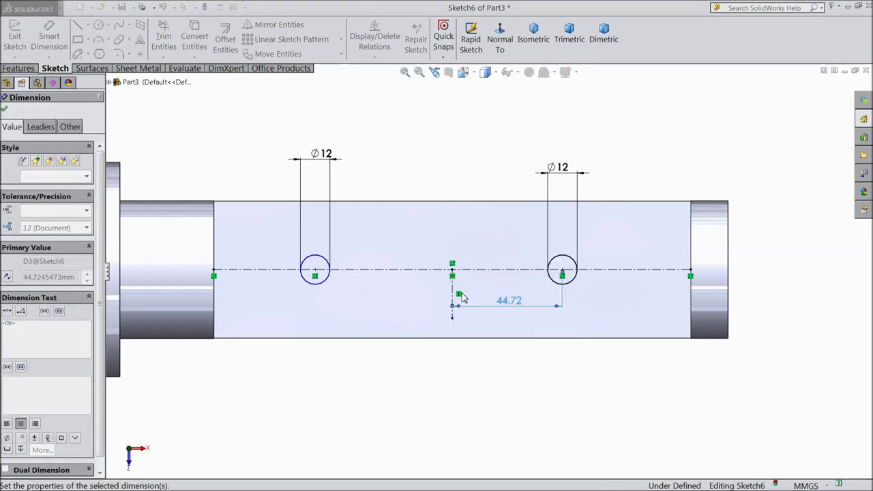
left_click(453, 294)
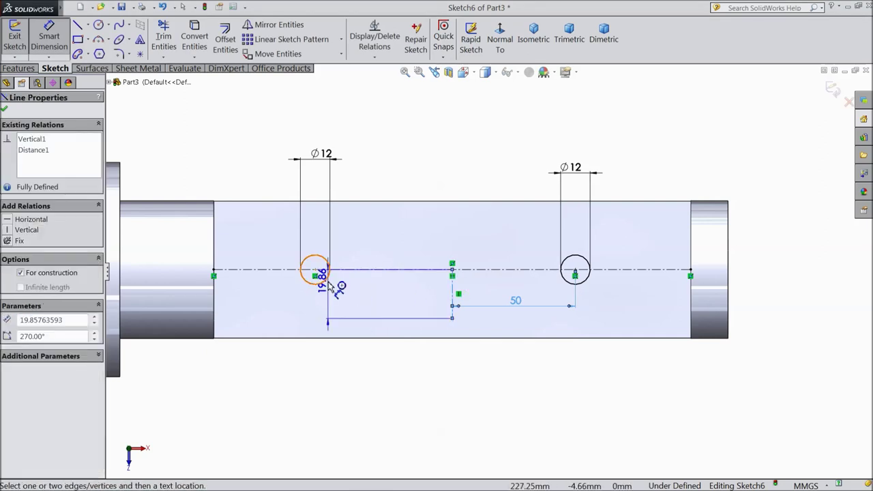
left_click(329, 285)
left_click(397, 312)
type("50")
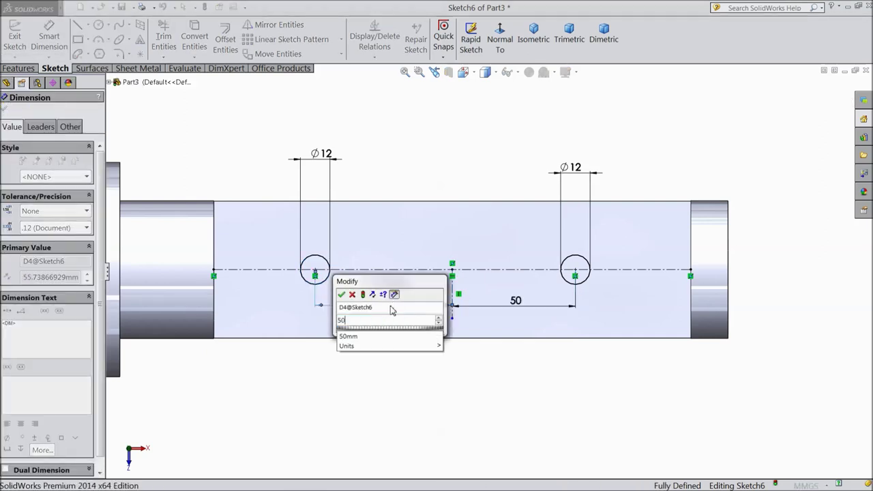
left_click(343, 296)
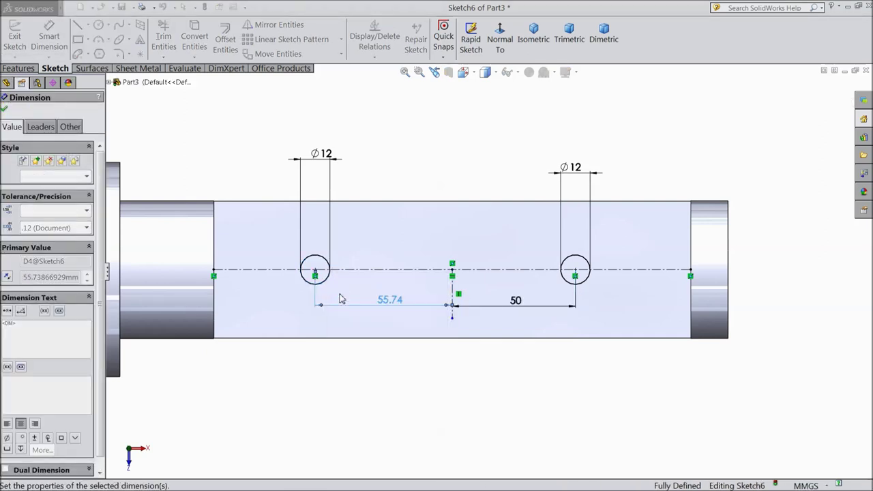
left_click(6, 111)
left_click(20, 68)
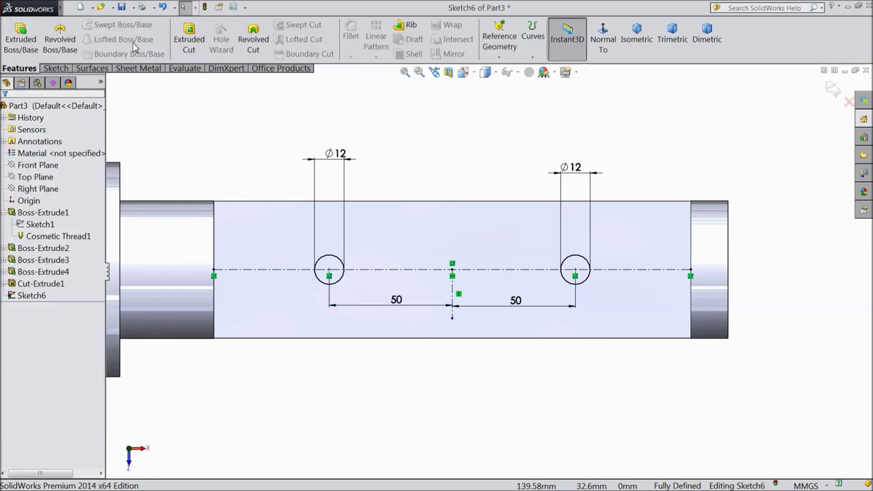
left_click(183, 52)
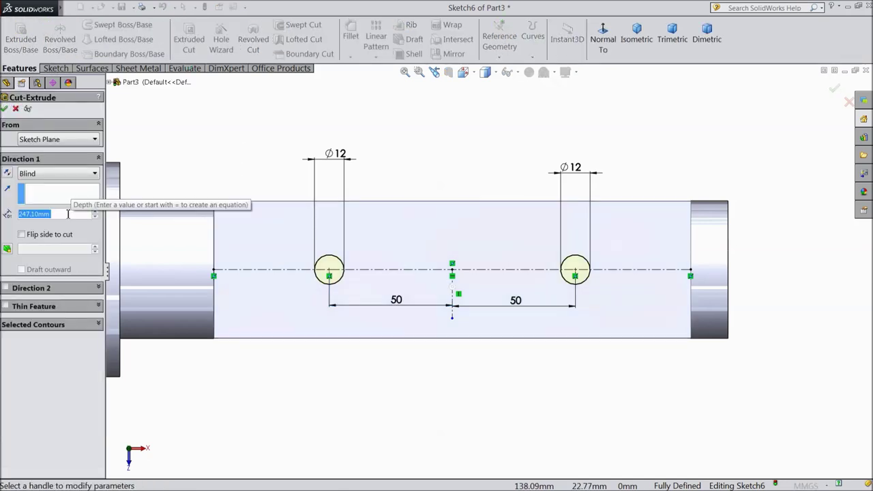
- Cut the two Ø12 circles 1.25 mm Blind into the flat face as Cut-Extrude2
type("1.25")
scroll(242, 200, "up", 3)
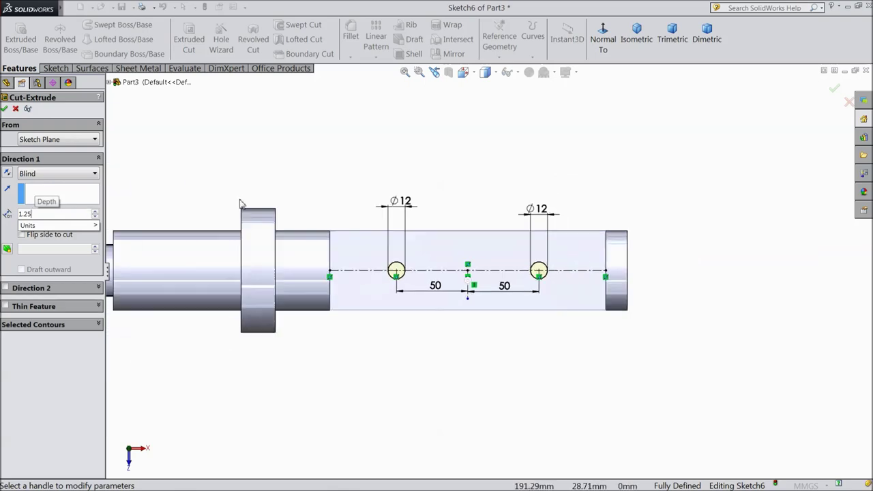
middle_click_drag(310, 320, 321, 239)
key("Return")
mouse_move(441, 187)
middle_mouse_down()
mouse_move(419, 170)
mouse_move(454, 204)
mouse_move(439, 175)
middle_mouse_up()
scroll(437, 283, "down", 5)
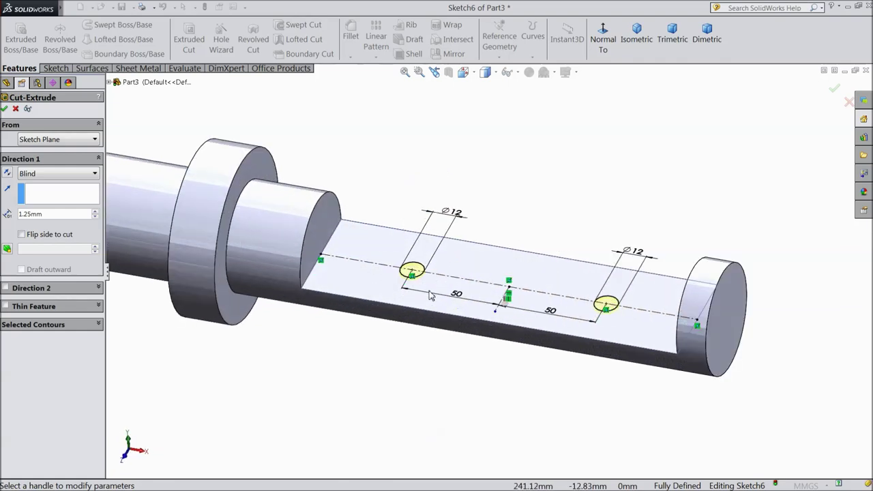
left_click(5, 109)
scroll(505, 242, "up", 5)
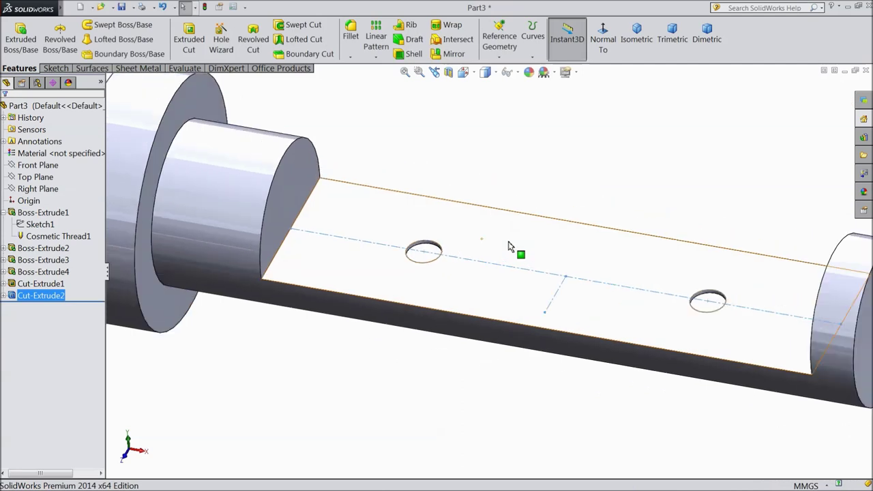
left_click(511, 199)
mouse_move(511, 199)
middle_mouse_down()
mouse_move(414, 169)
mouse_move(500, 195)
mouse_move(448, 196)
mouse_move(512, 183)
mouse_move(520, 203)
middle_mouse_up()
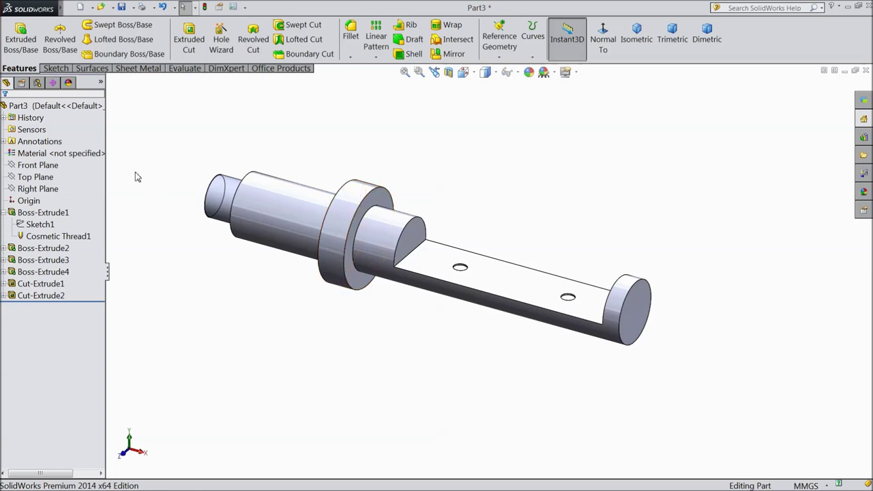
left_click(27, 105)
- Apply the Blue appearance to the shaft, then change it to light purple (RGB 128, 128, 255)
left_click(864, 194)
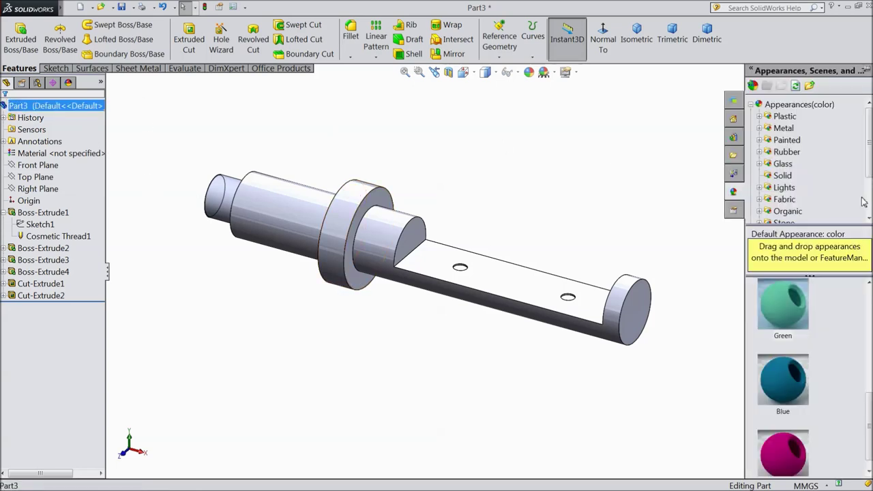
double_click(784, 373)
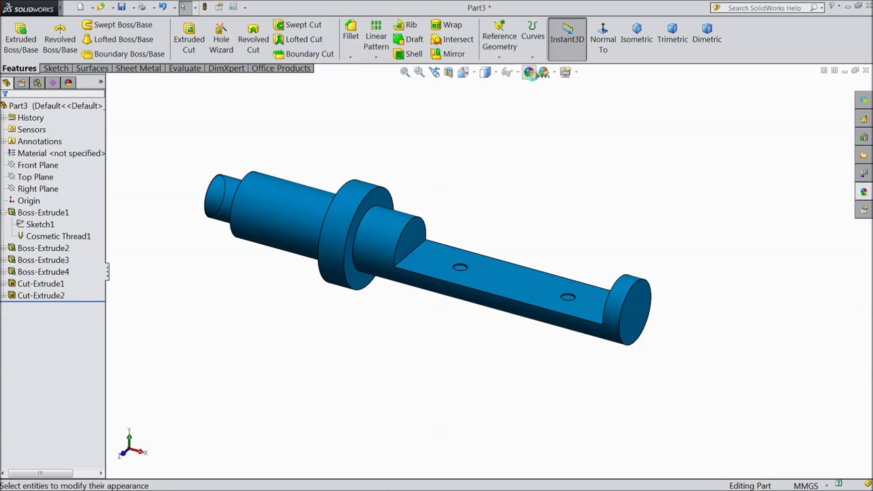
left_click(530, 72)
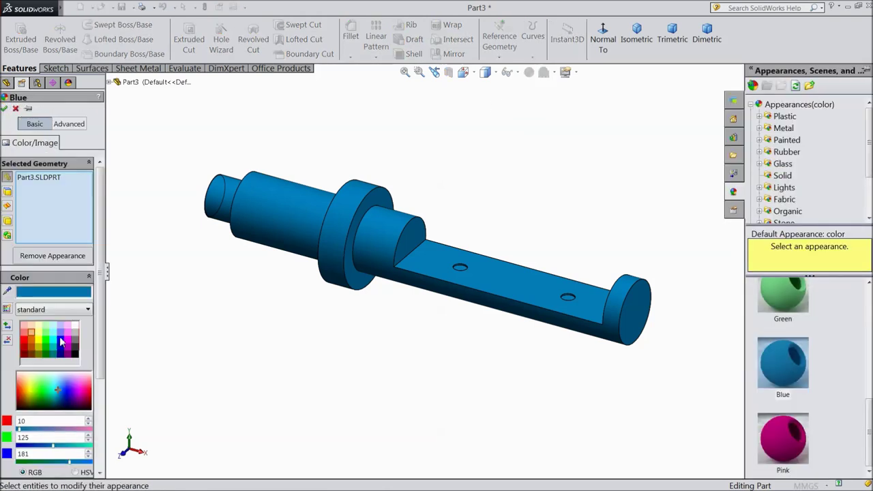
left_click(60, 334)
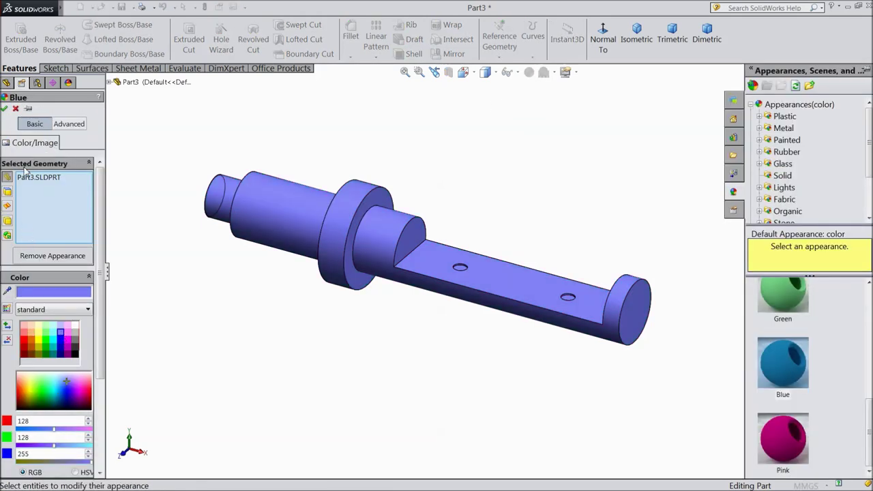
left_click(6, 110)
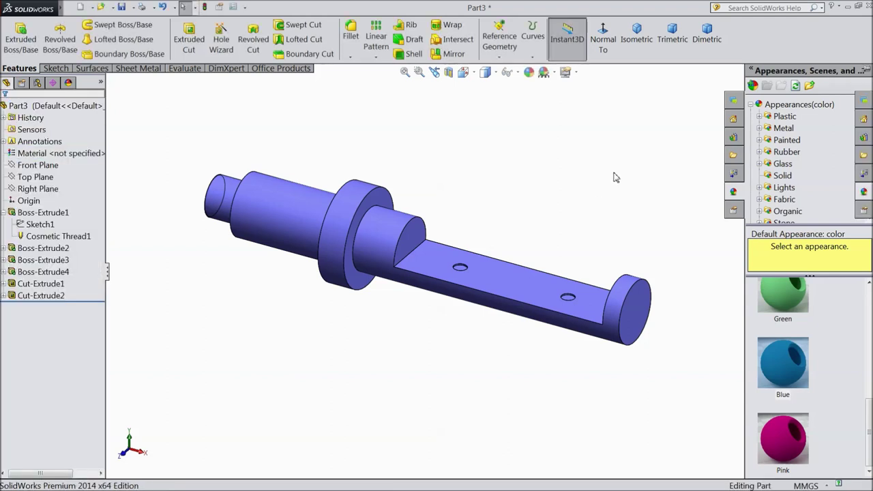
middle_click_drag(323, 207, 593, 236)
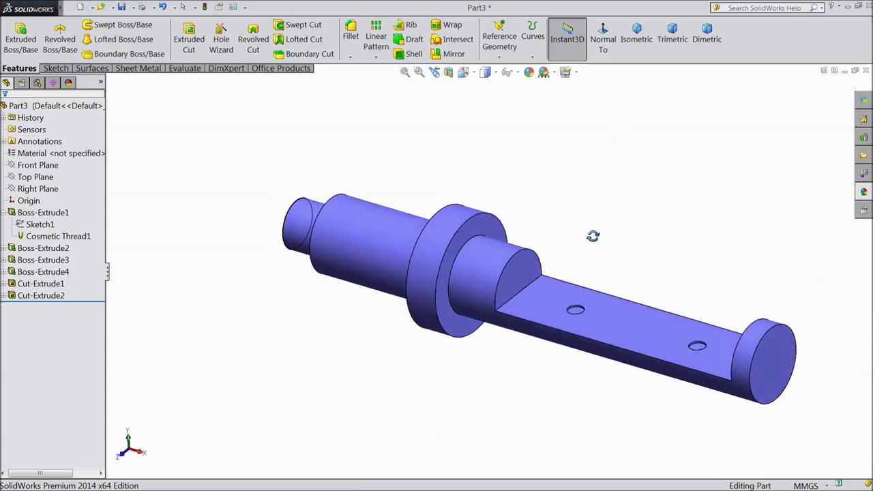
left_click(122, 8)
- Save the shaft as 3.shaft in the butterfly valve folder
type("3.shaft")
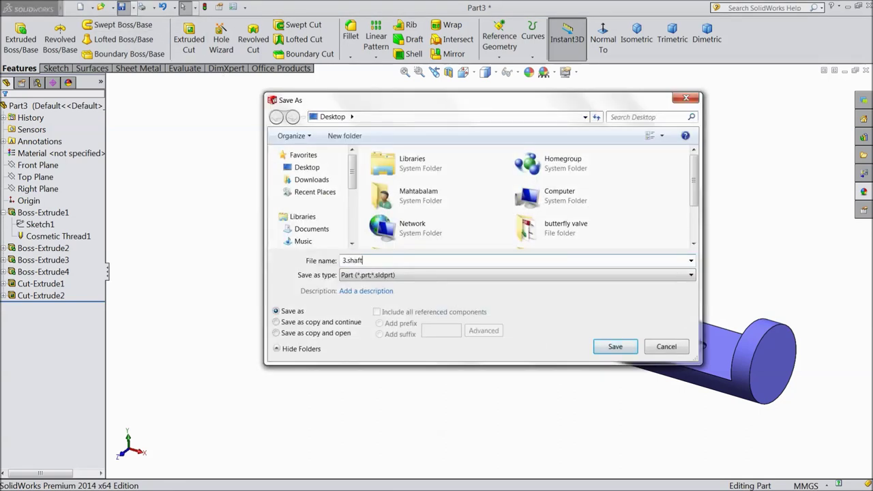
double_click(549, 227)
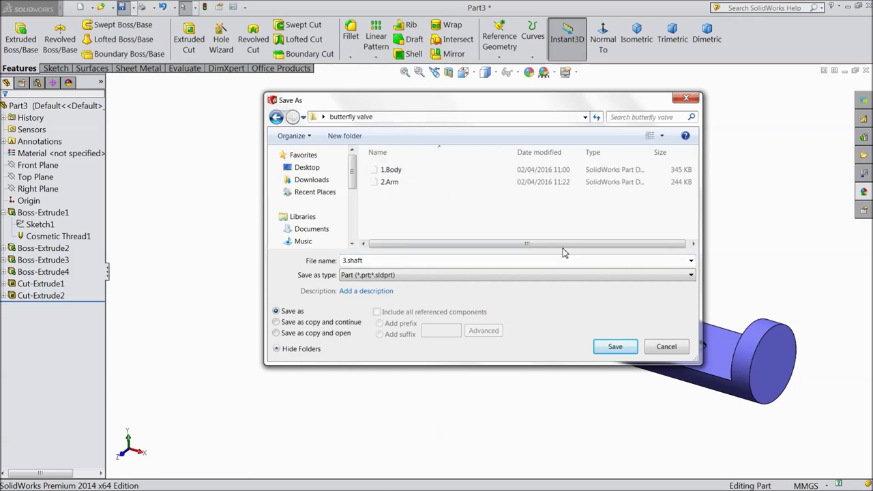
left_click(603, 351)
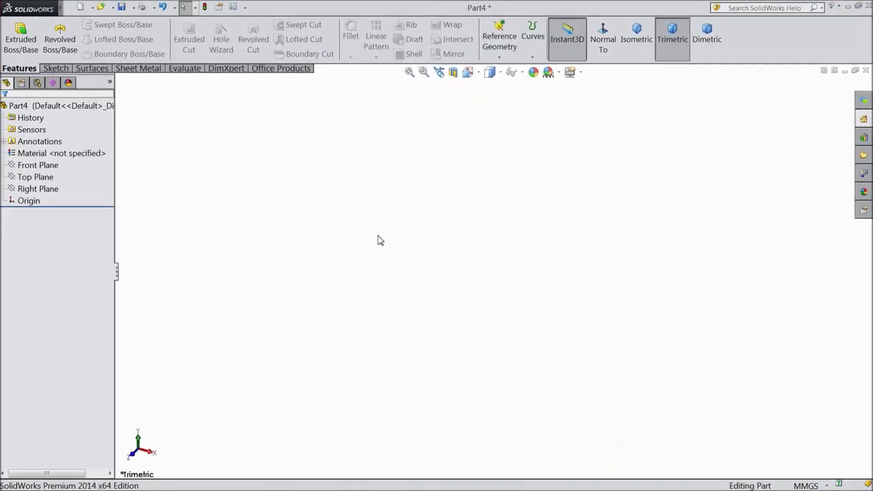
- Sketch two concentric circles at the origin on Part4's Front Plane
left_click(56, 166)
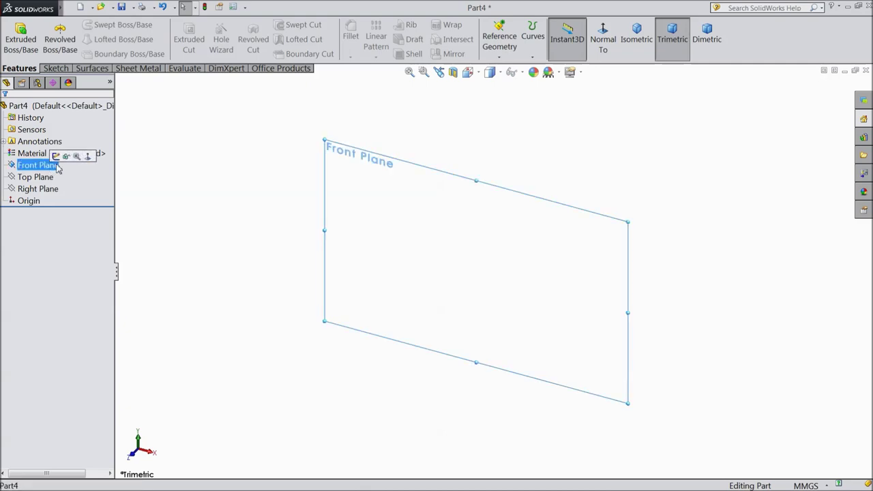
left_click(60, 157)
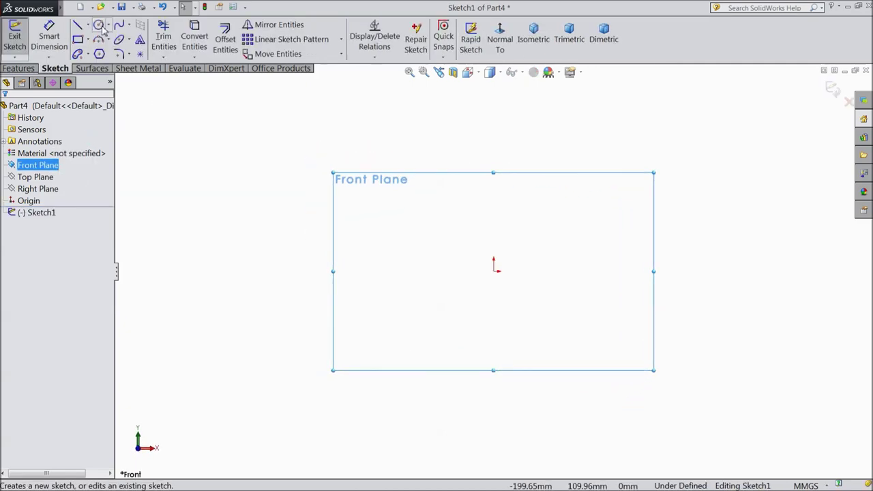
left_click(99, 25)
left_click_drag(494, 272, 310, 303)
left_click_drag(494, 271, 417, 287)
- Dimension the outer circle Ø200 and the inner circle Ø56
left_click(49, 38)
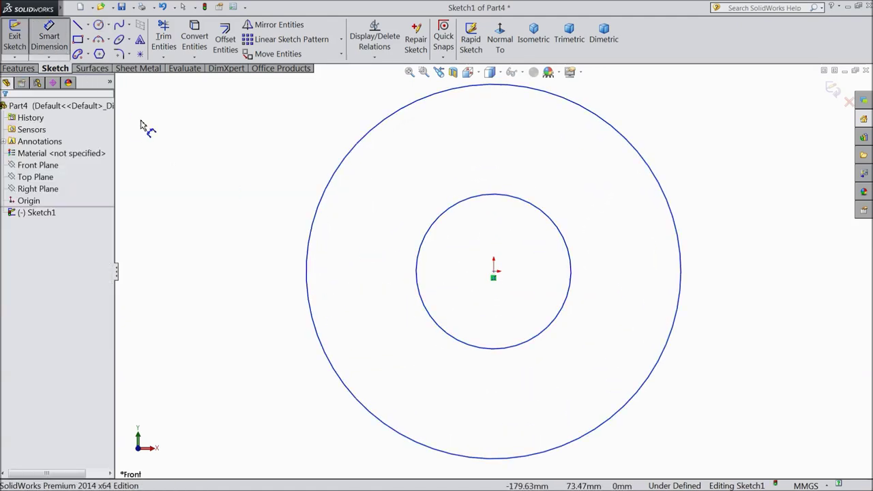
left_click(306, 276)
left_click(237, 275)
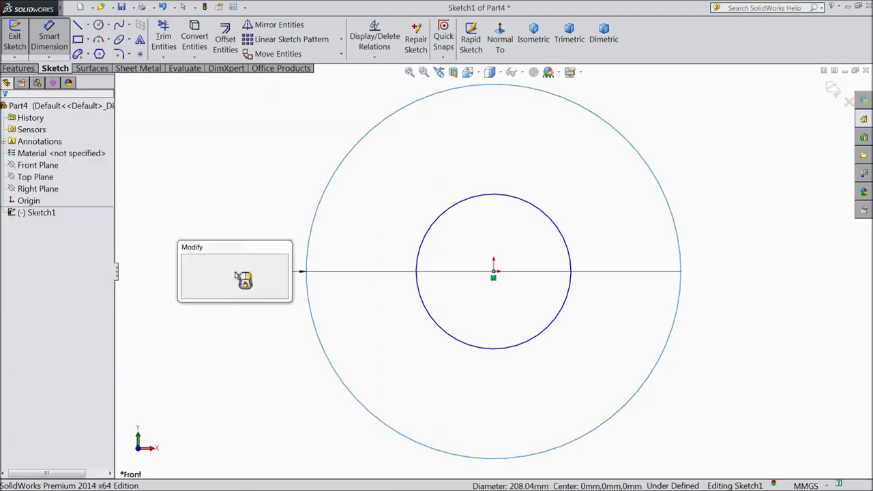
type("200")
key("Return")
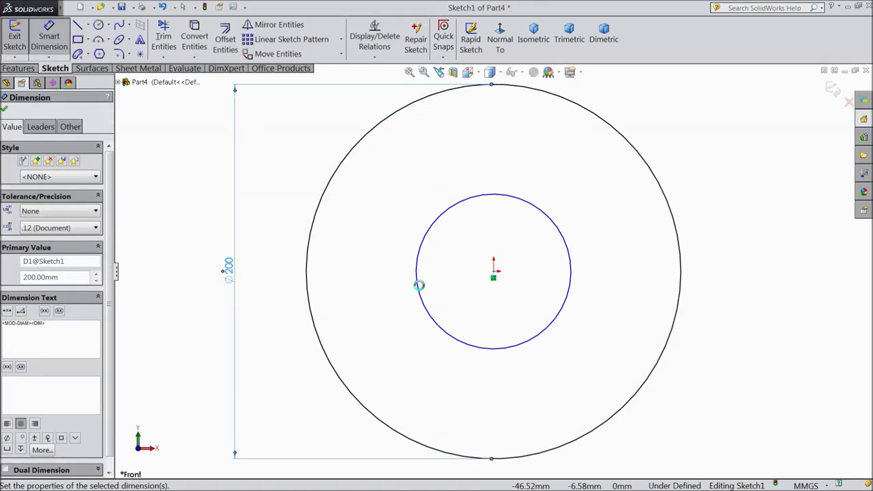
left_click(418, 285)
left_click(280, 283)
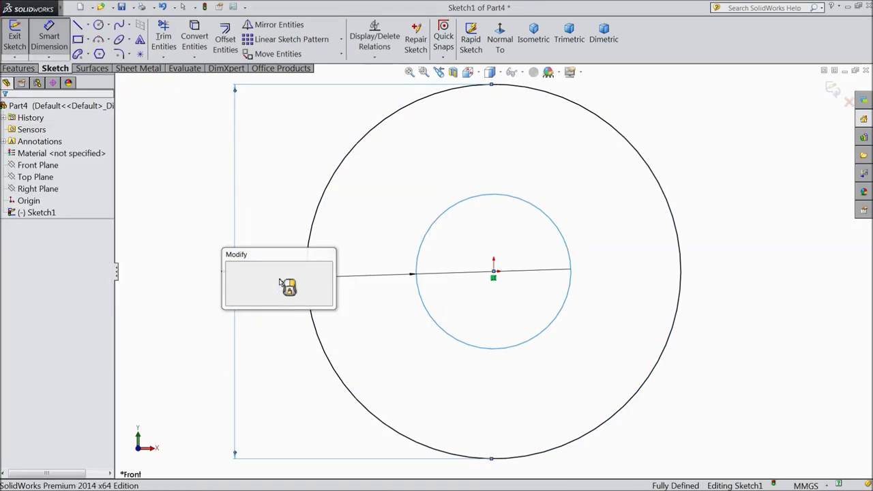
type("56")
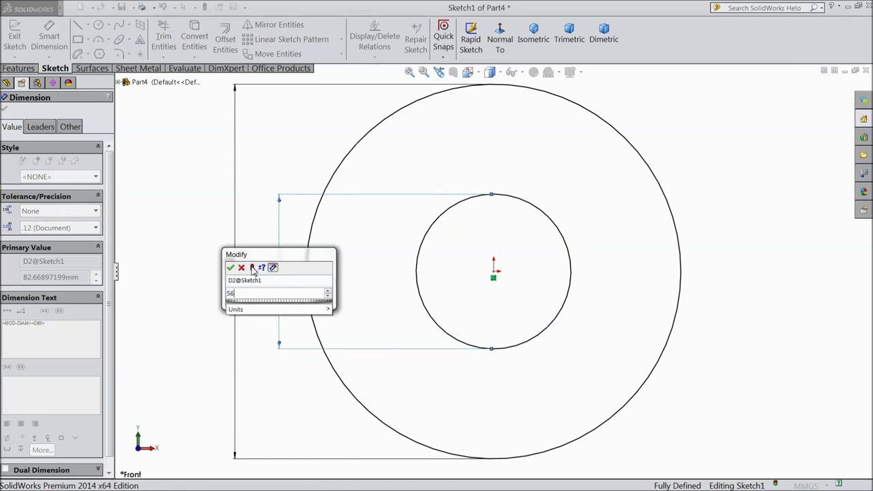
left_click(232, 268)
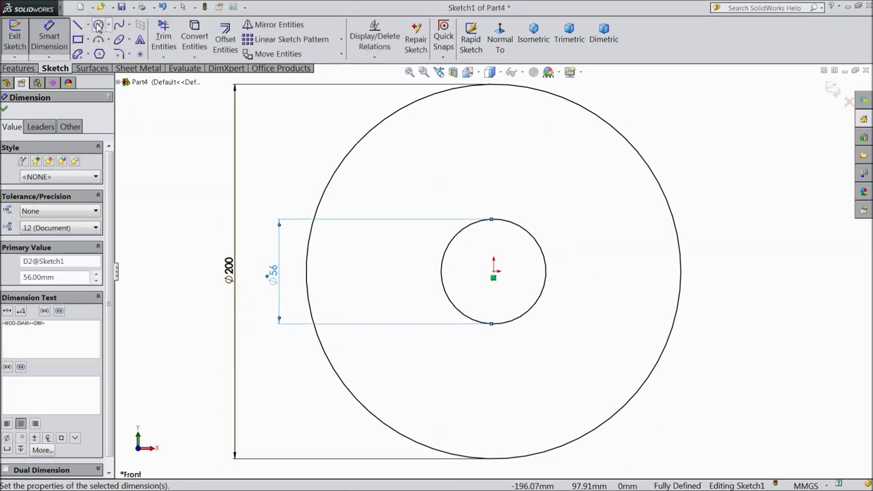
left_click(88, 24)
left_click(102, 53)
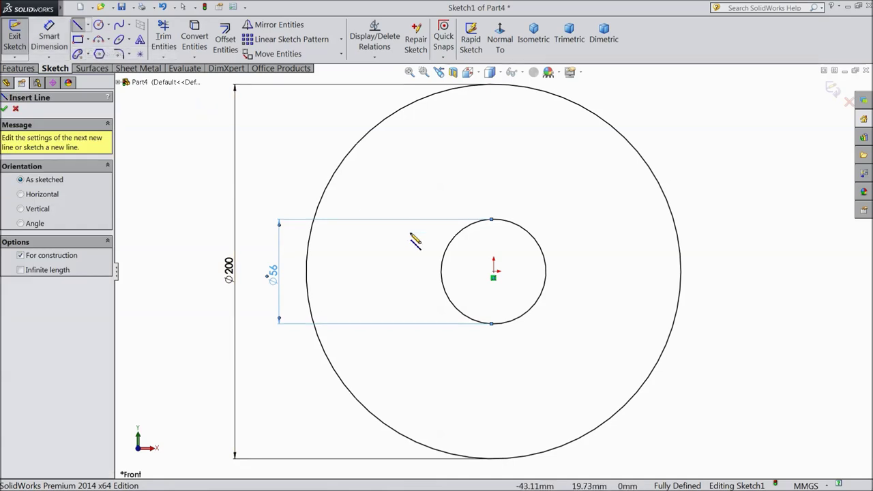
- Draw a vertical centerline up from the origin and dimension it to 75 mm
left_click(493, 271)
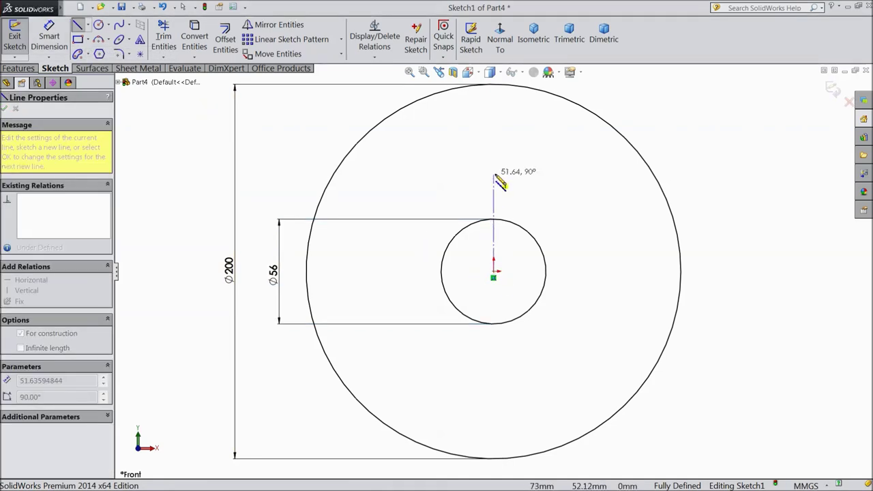
left_click(495, 151)
right_click(495, 150)
left_click(526, 108)
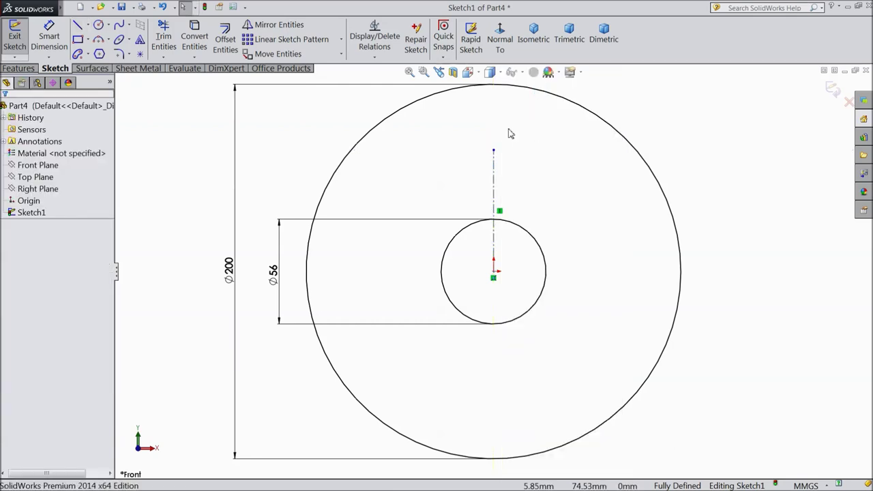
left_click(49, 38)
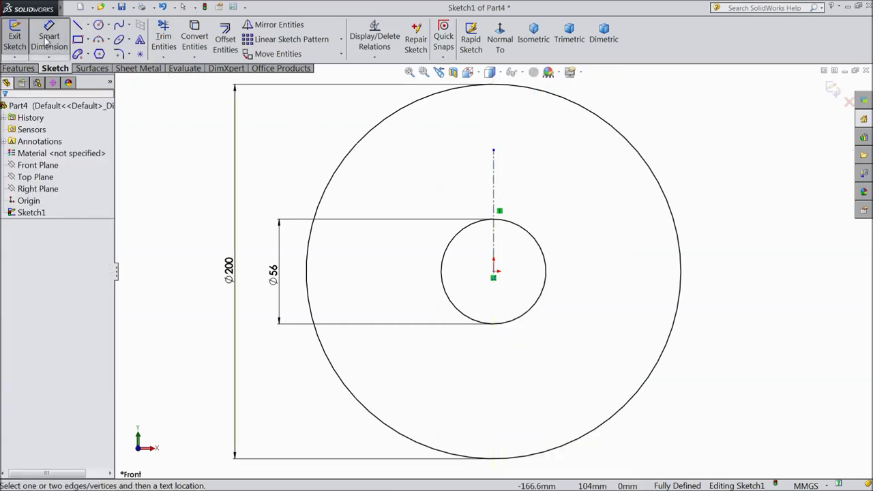
left_click(496, 204)
left_click(583, 217)
type("75")
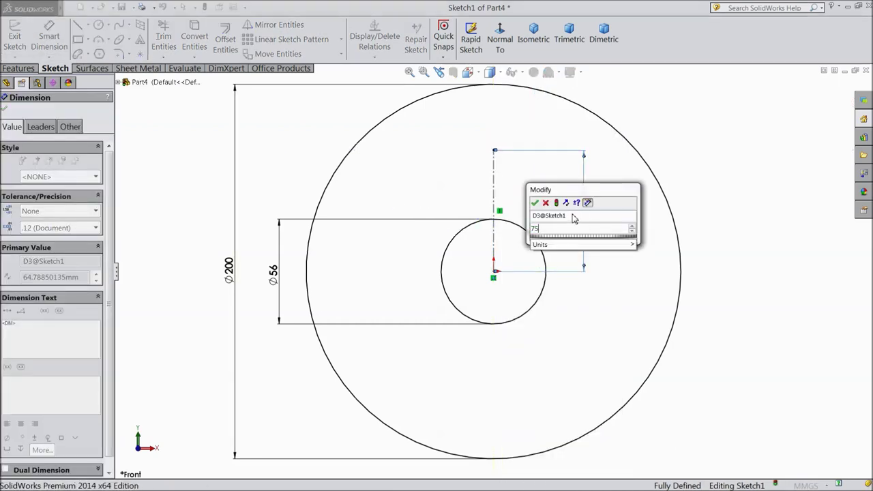
left_click(535, 203)
- Draw a circle at the centerline's top end and dimension it to ⌀20
left_click(99, 25)
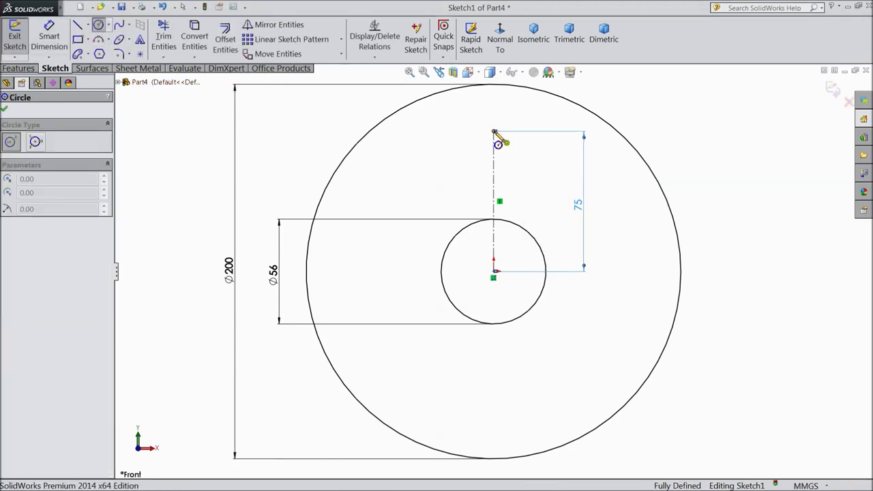
left_click(494, 131)
left_click(505, 152)
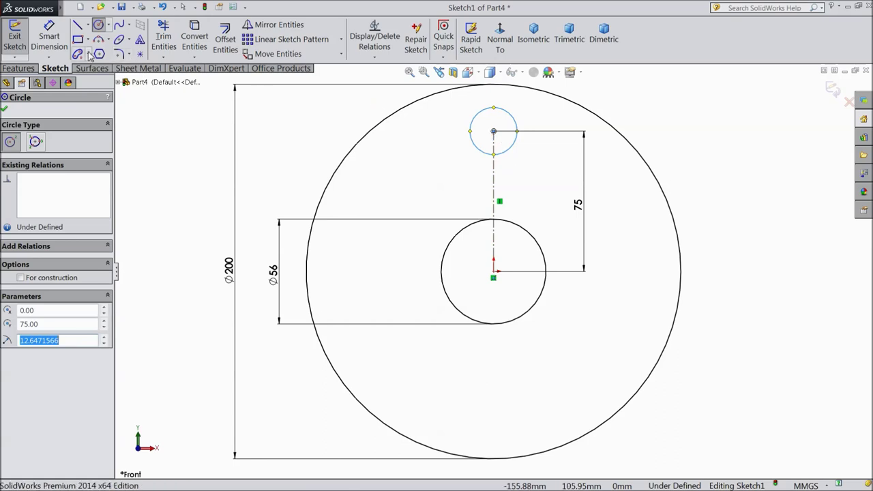
left_click(49, 39)
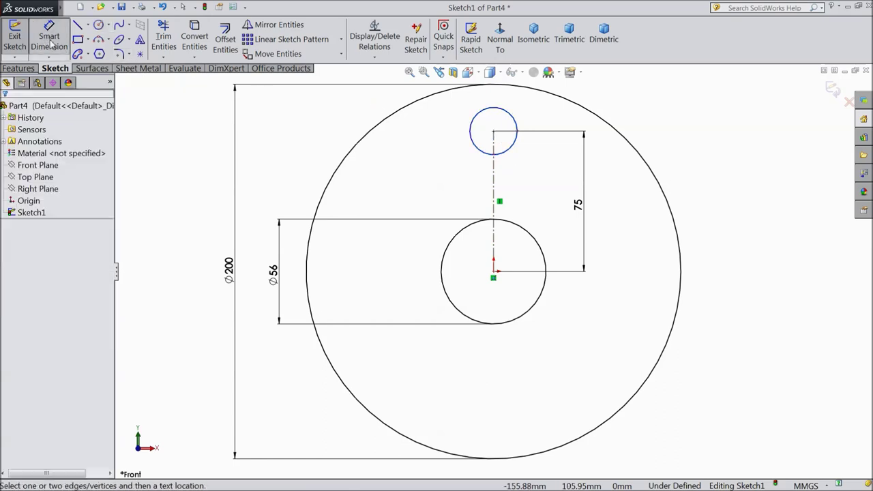
left_click(519, 141)
left_click(666, 127)
type("20")
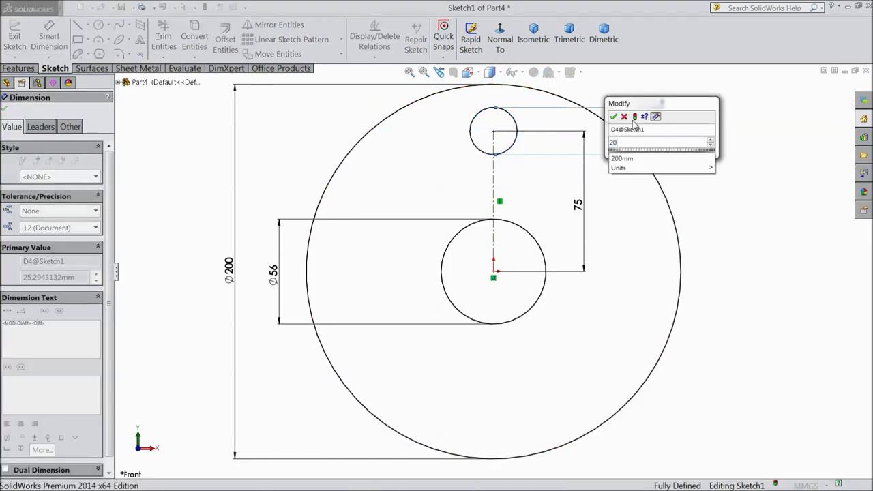
key("Return")
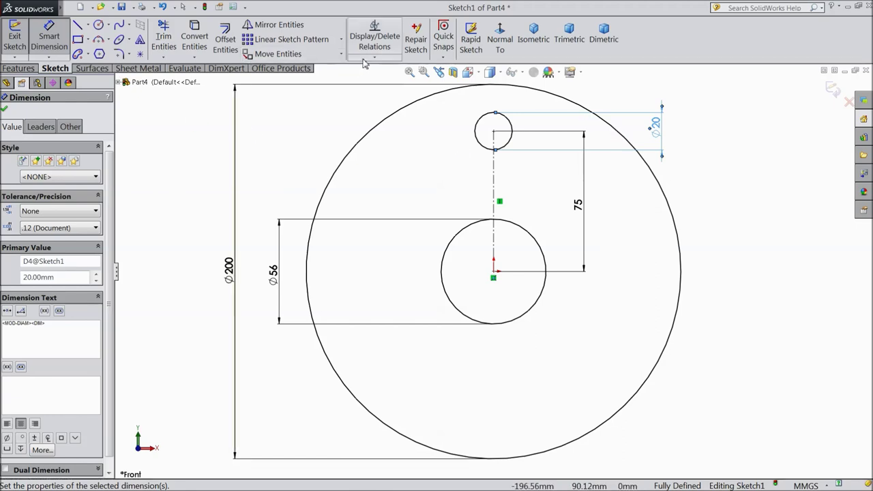
left_click(341, 39)
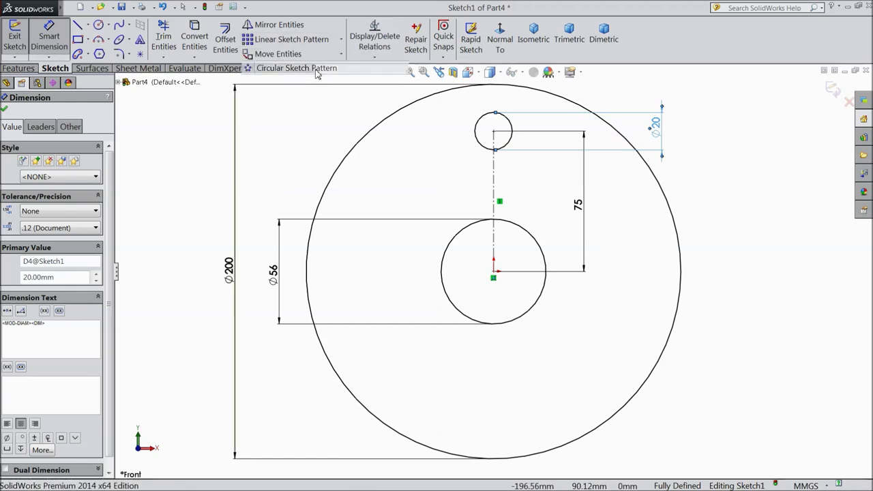
- Circular-pattern the ⌀20 circle into three equally spaced instances around the centre
left_click(317, 69)
left_click(40, 365)
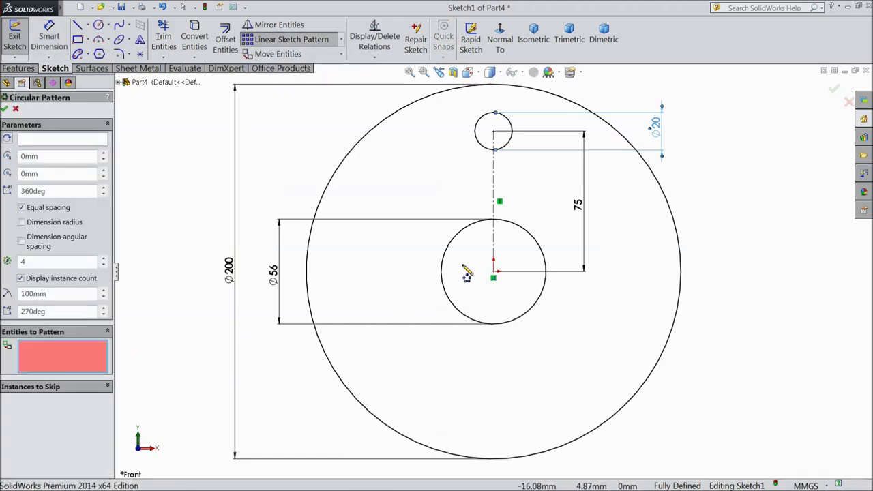
left_click(511, 139)
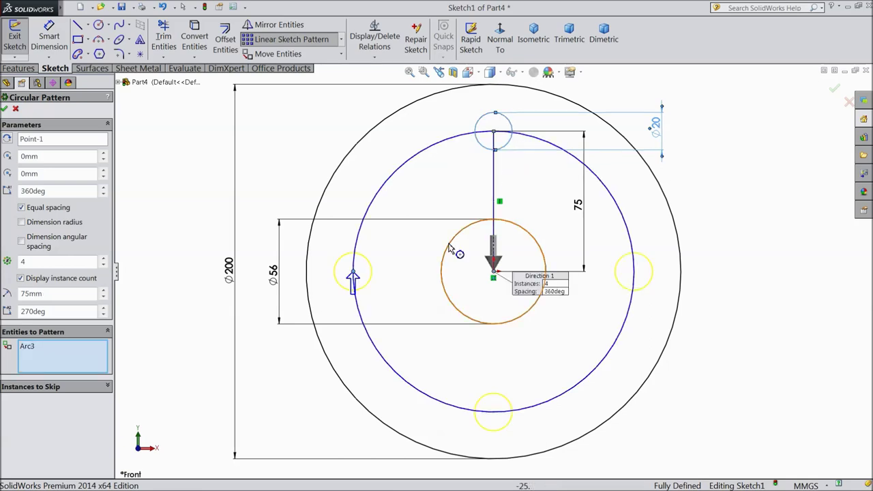
left_click(103, 265)
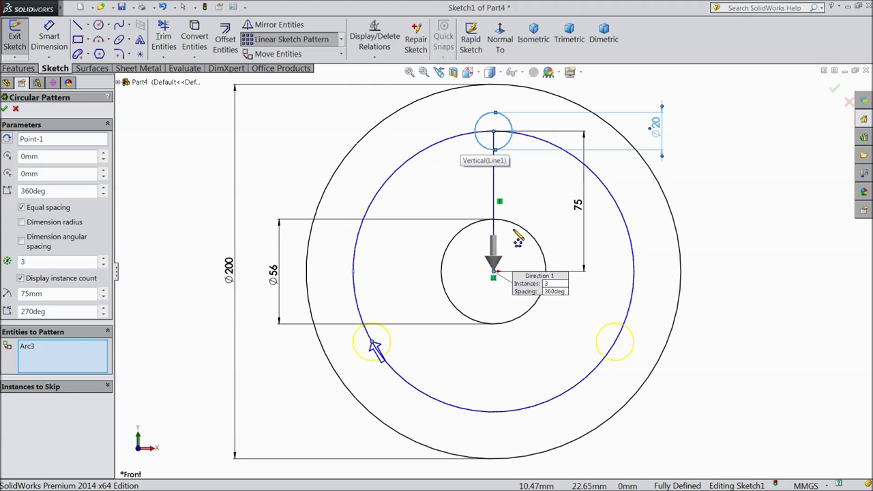
left_click(4, 108)
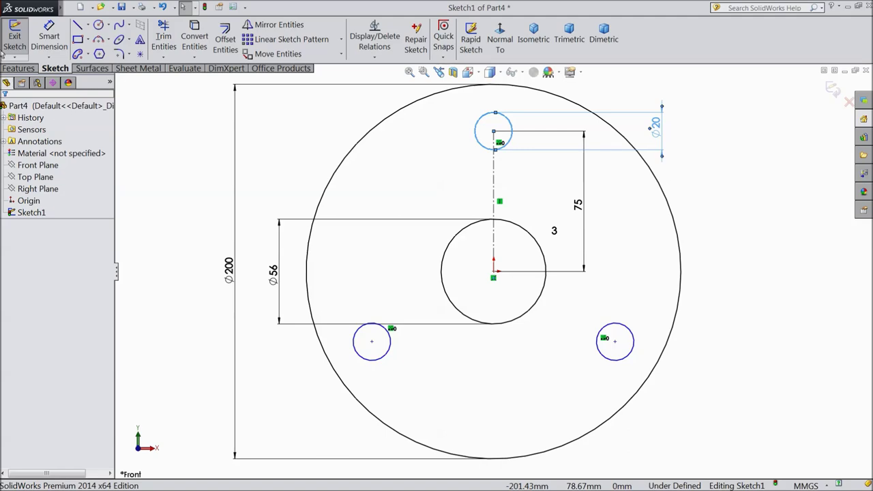
left_click(18, 68)
left_click(21, 42)
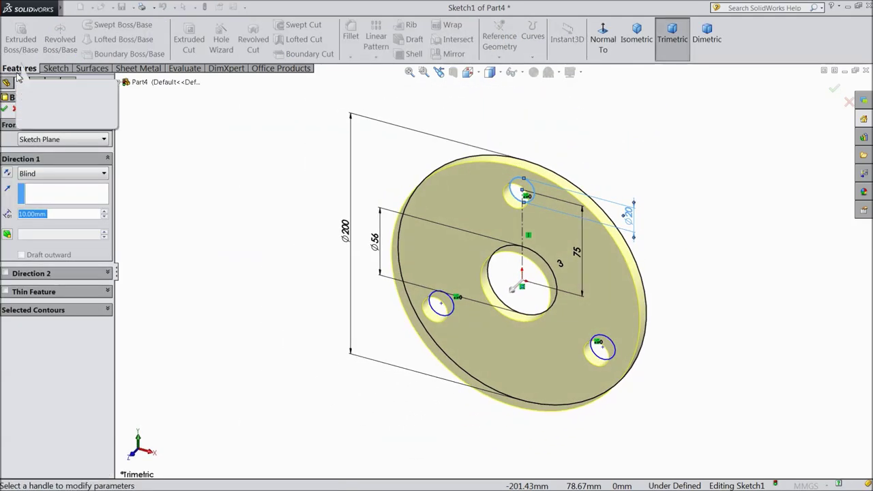
- Extrude the sketch as a 25 mm Blind boss into the solid plate
type("25")
key("Return")
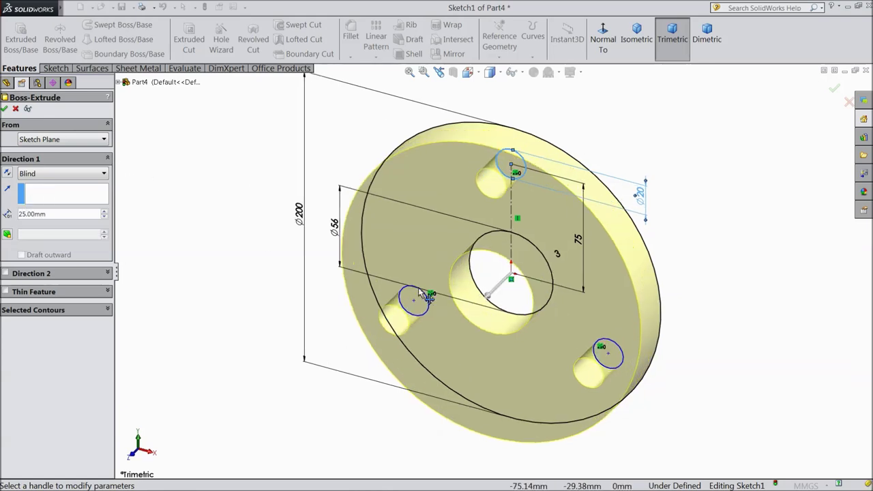
left_click(5, 109)
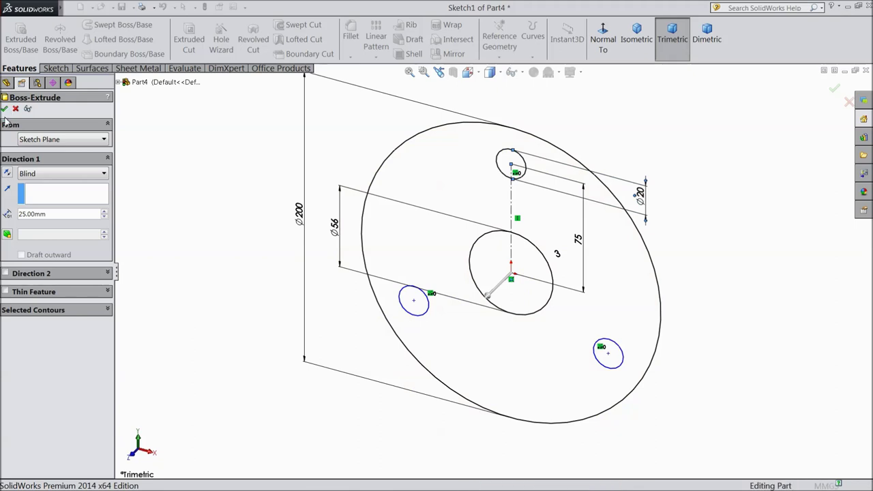
left_click(200, 215)
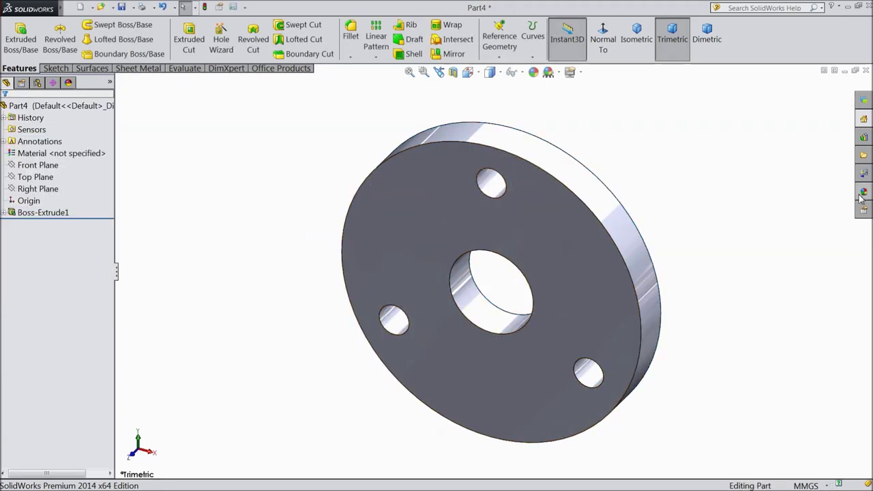
- Give the plate a bright green (RGB 0/255/0) appearance and orbit to view it
left_click(534, 72)
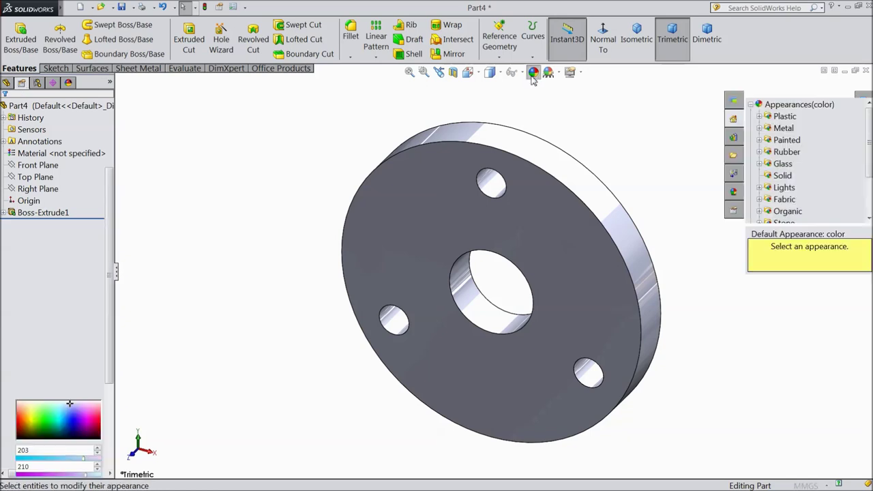
left_click(50, 345)
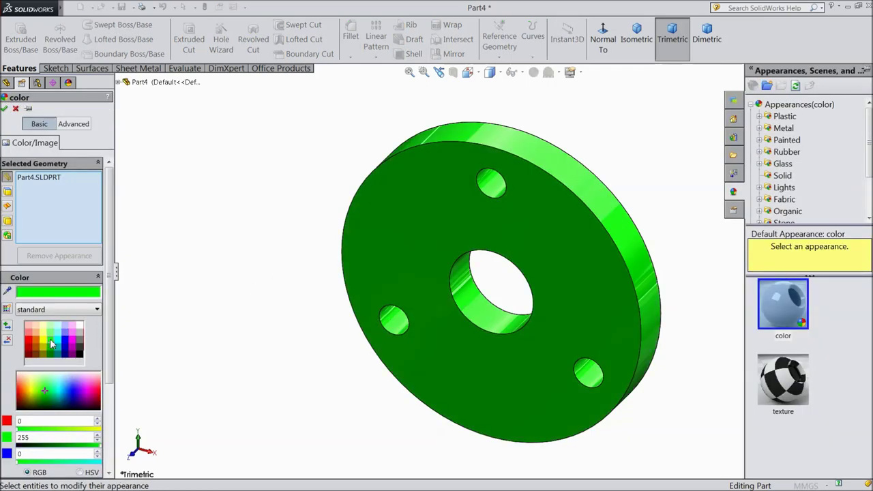
left_click(50, 335)
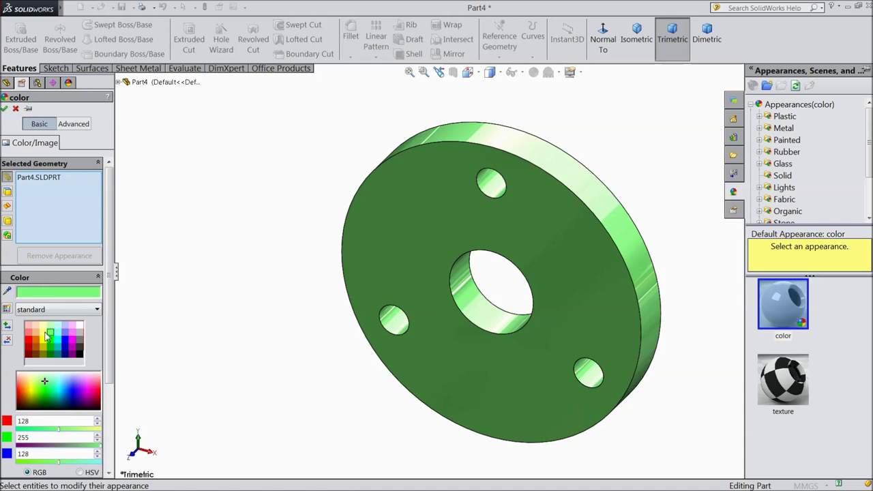
left_click(52, 341)
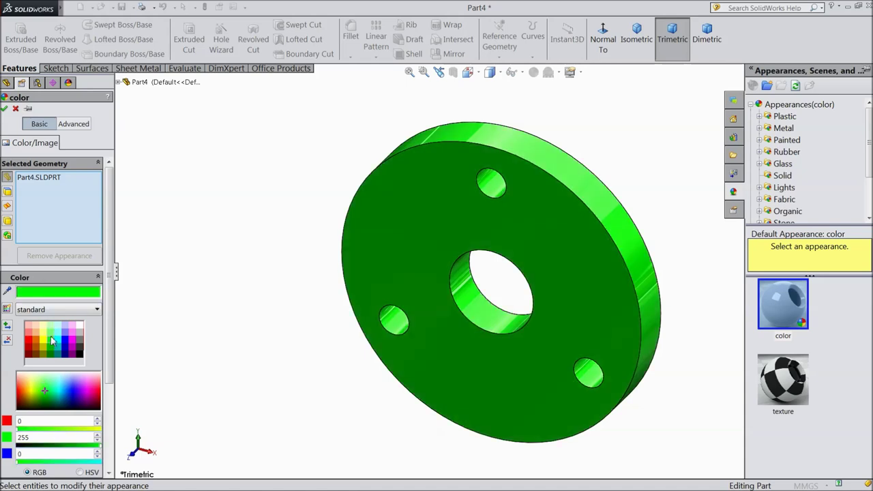
left_click(6, 109)
mouse_move(283, 241)
middle_mouse_down()
mouse_move(146, 232)
mouse_move(265, 238)
mouse_move(299, 216)
mouse_move(259, 220)
mouse_move(284, 241)
middle_mouse_up()
scroll(587, 276, "down", 3)
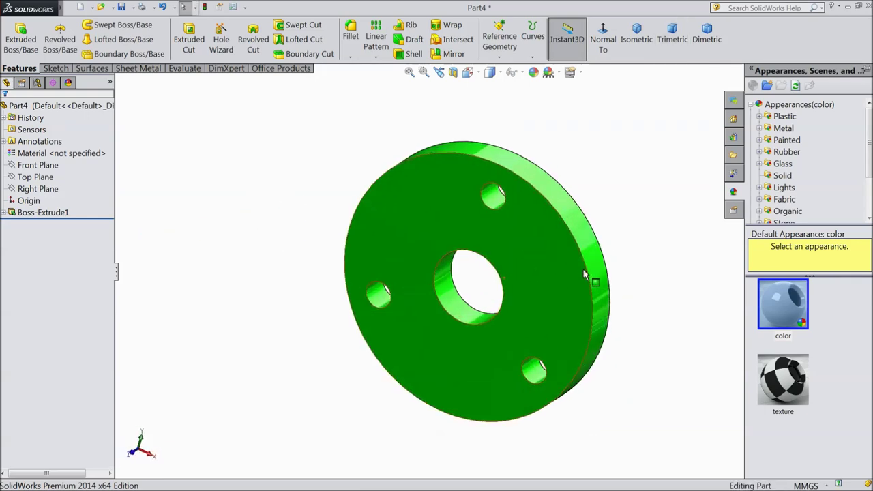
- Save the part as 4.plate in the butterfly valve folder
left_click(123, 8)
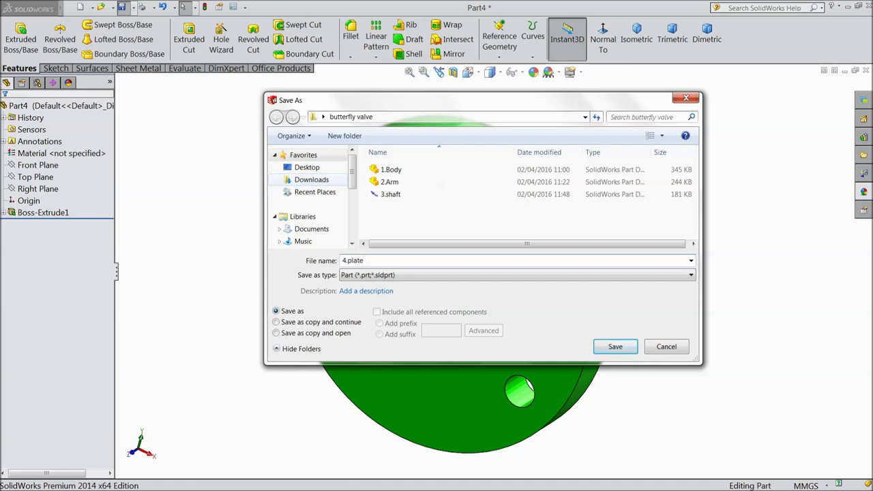
left_click(614, 348)
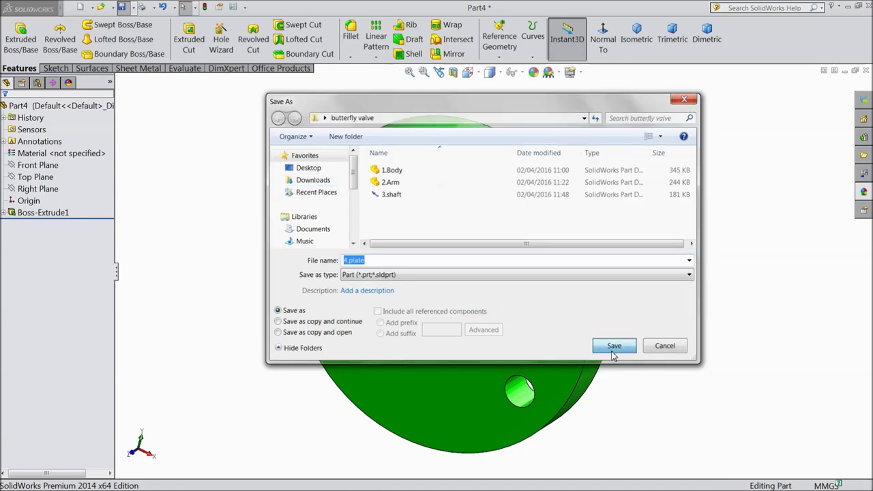
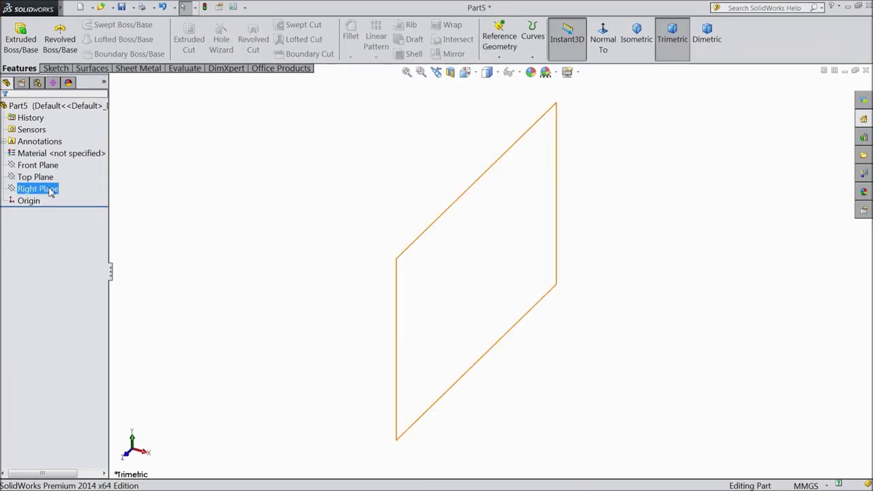
- Start a sketch on the Front Plane and draw a horizontal centerline left from the origin
left_click(42, 166)
left_click(55, 154)
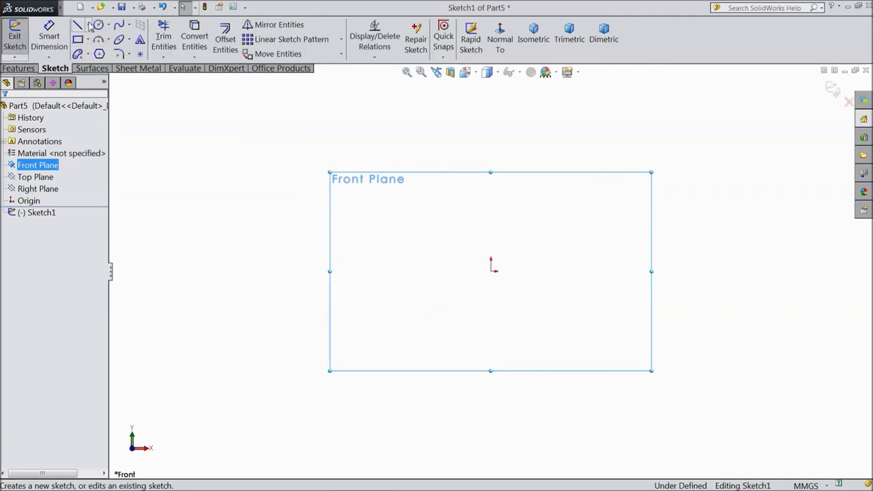
left_click(89, 26)
left_click(96, 53)
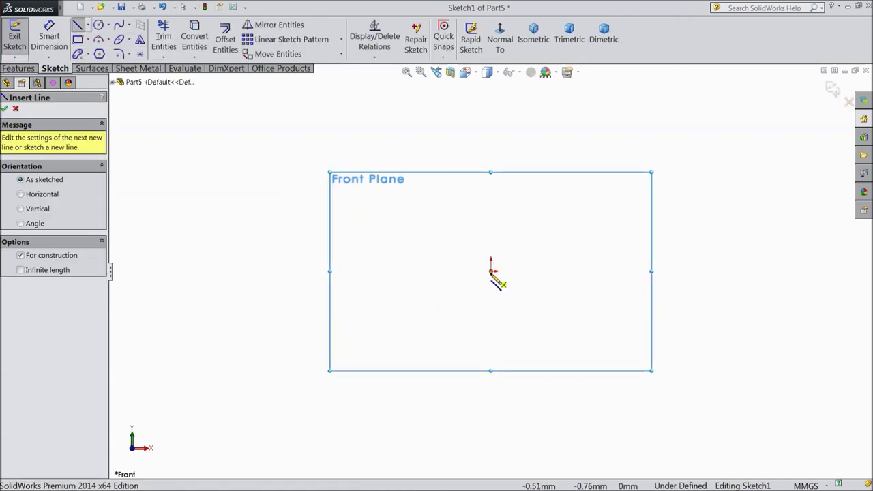
left_click(491, 271)
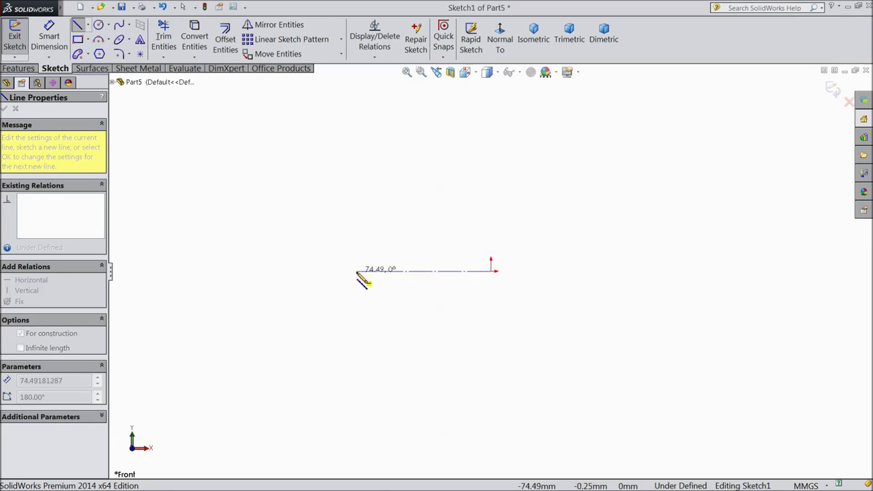
left_click(357, 273)
right_click(357, 264)
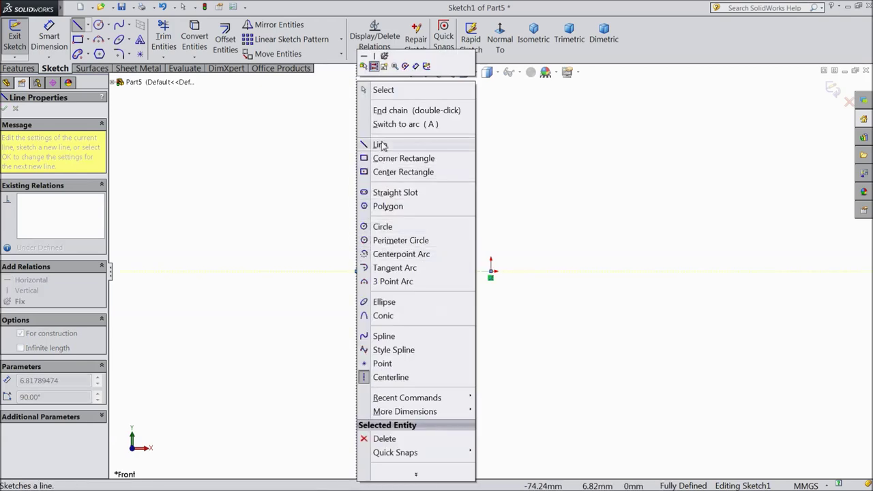
left_click(382, 89)
- Draw a vertical centerline up from the origin, then select the horizontal centerline for dimensioning
left_click(90, 25)
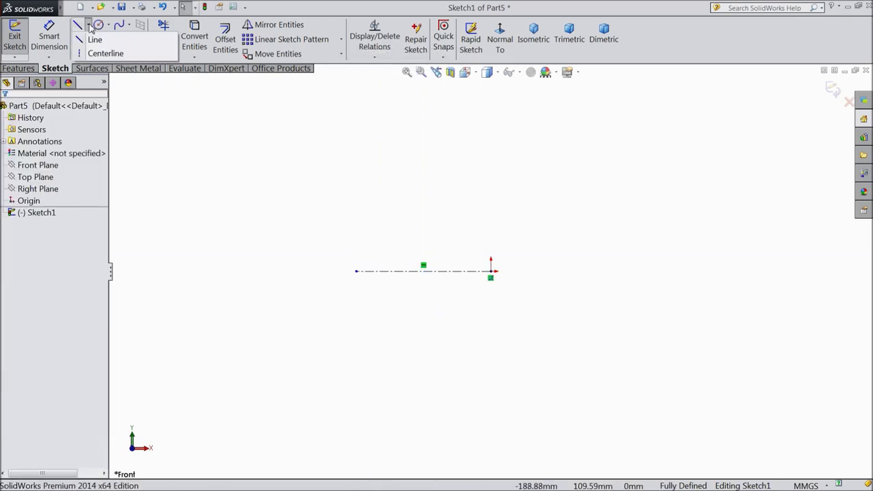
left_click(104, 53)
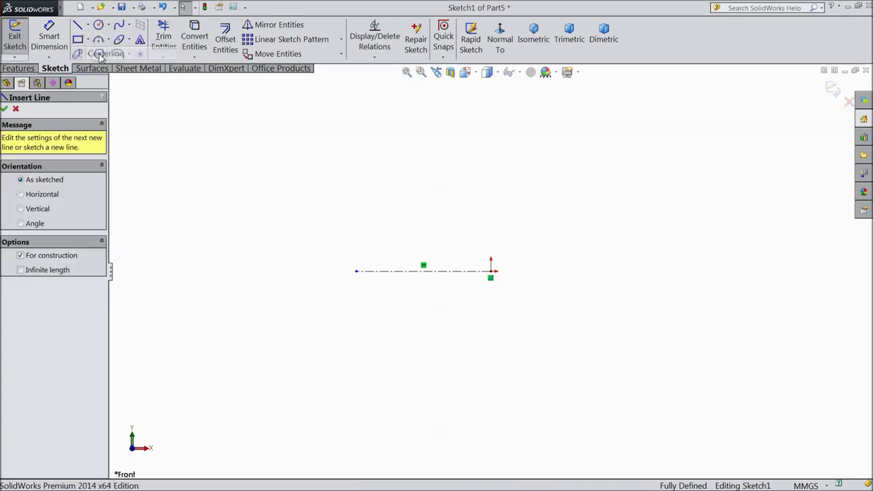
left_click(492, 272)
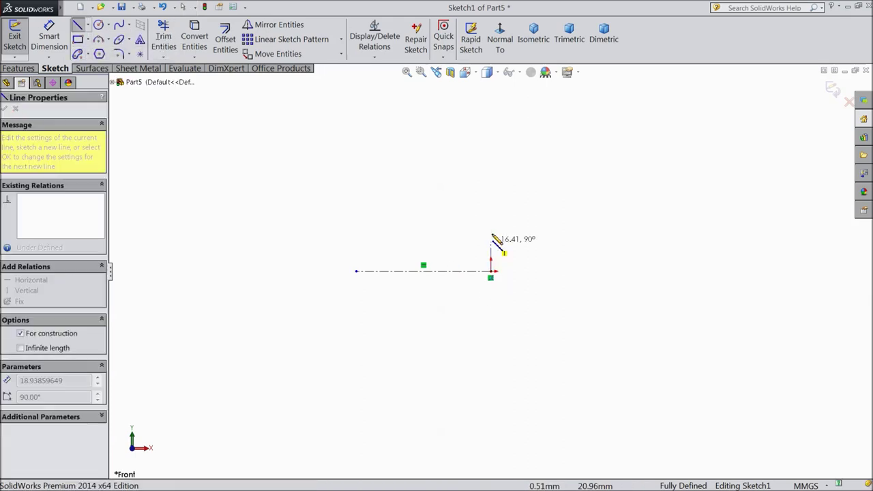
right_click(508, 135)
left_click(530, 97)
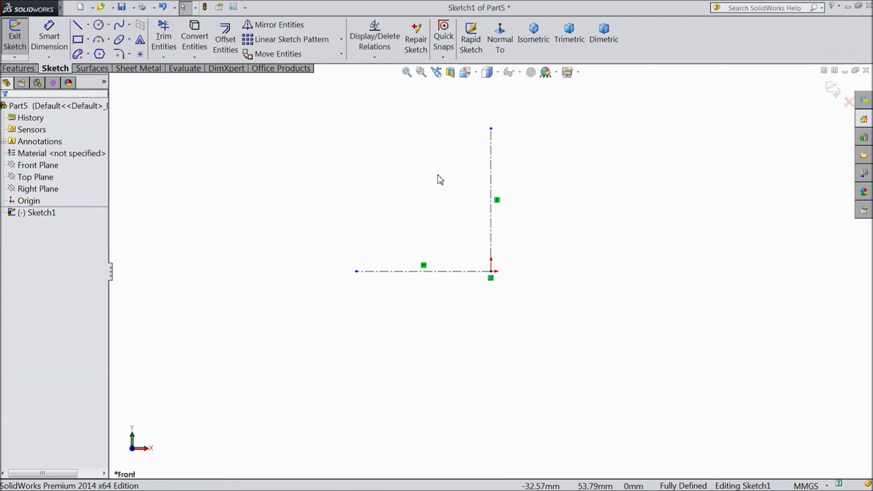
left_click(47, 35)
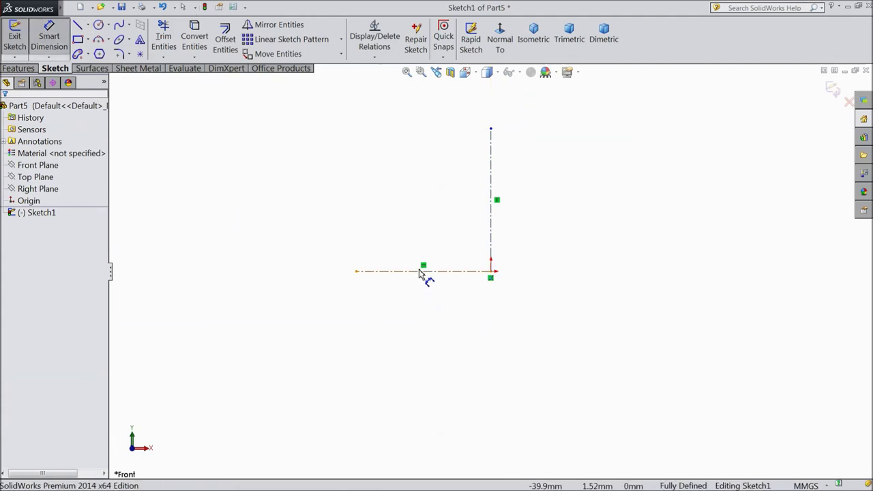
left_click(423, 273)
- Dimension the horizontal centerline to 96.9 mm and the vertical centerline to 102.5 mm
left_click(424, 338)
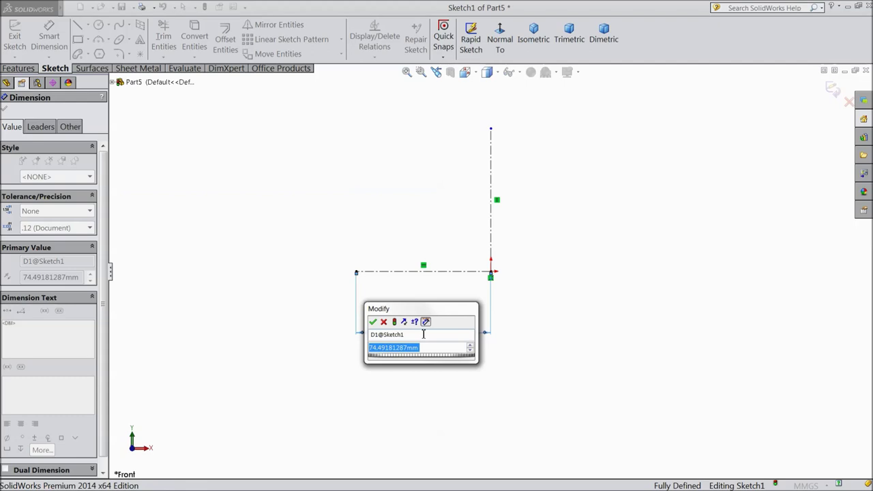
type("96.9")
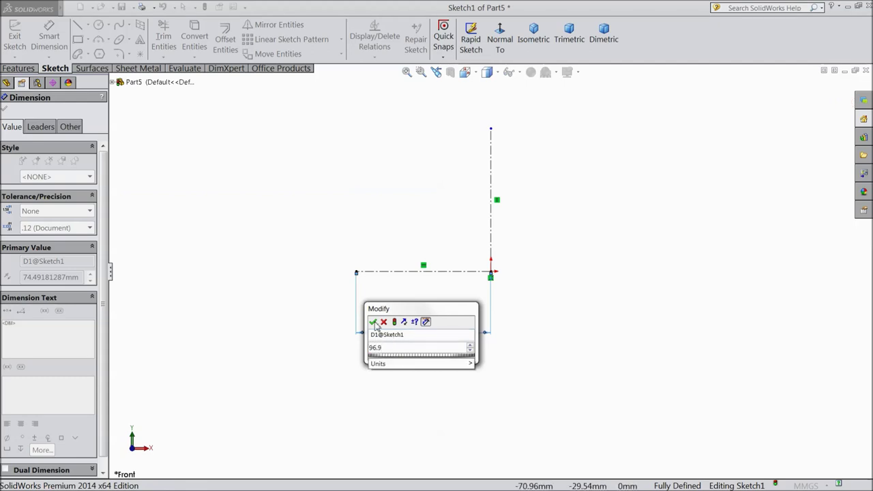
left_click(373, 322)
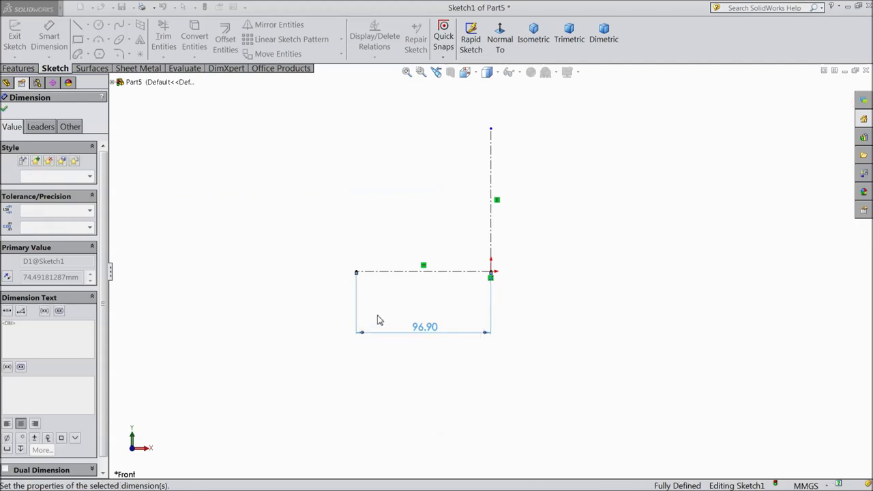
left_click(491, 205)
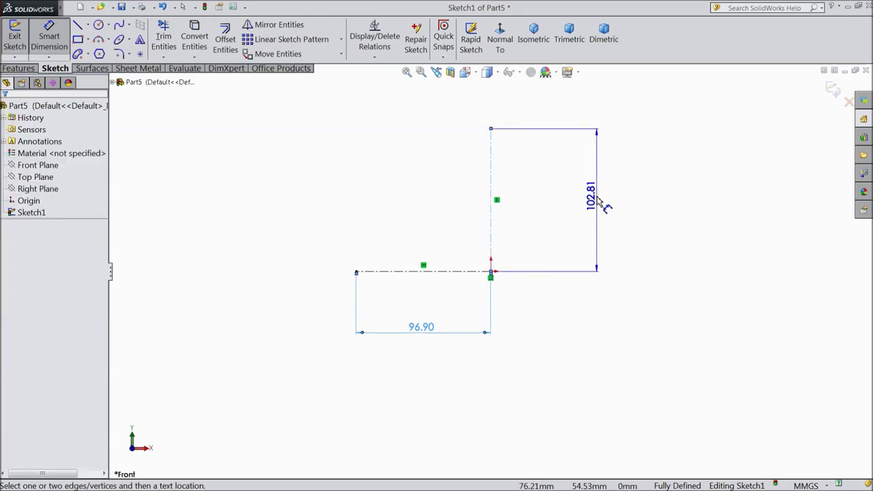
left_click(600, 202)
type("10")
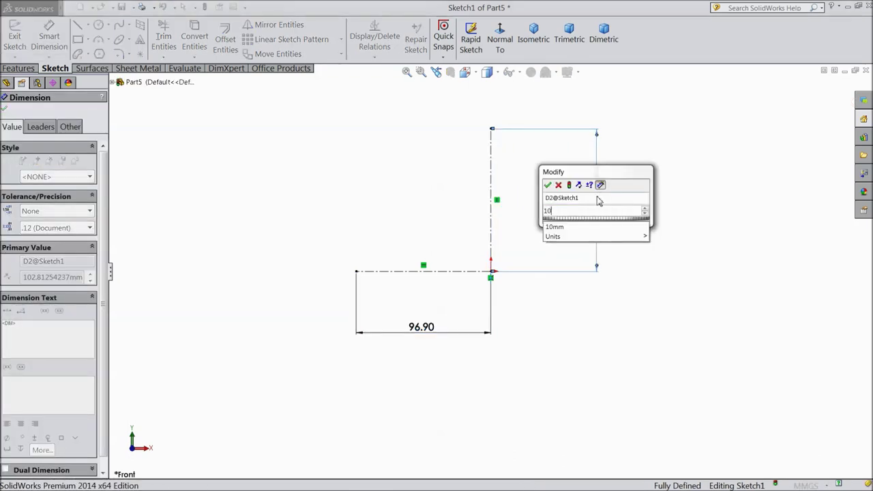
type("2.5")
left_click(548, 185)
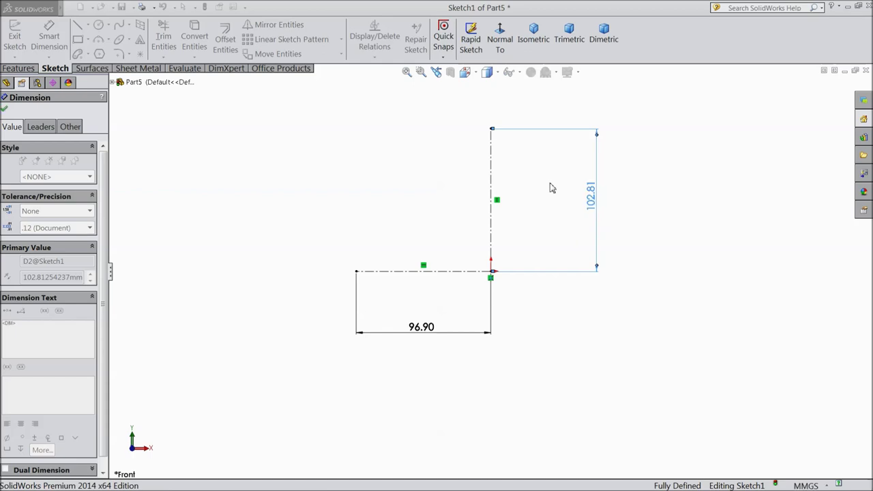
left_click(107, 40)
left_click(122, 69)
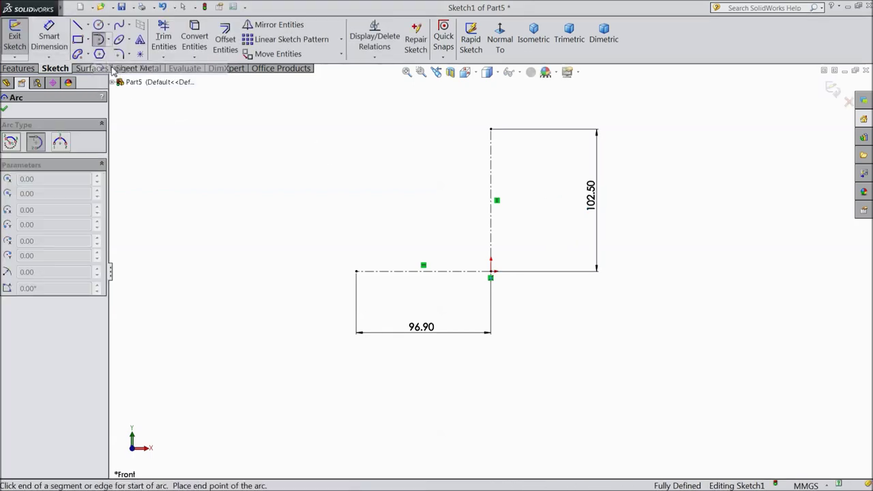
- Draw a tangent arc from the vertical centerline's top and mirror it across the vertical centerline
left_click(491, 129)
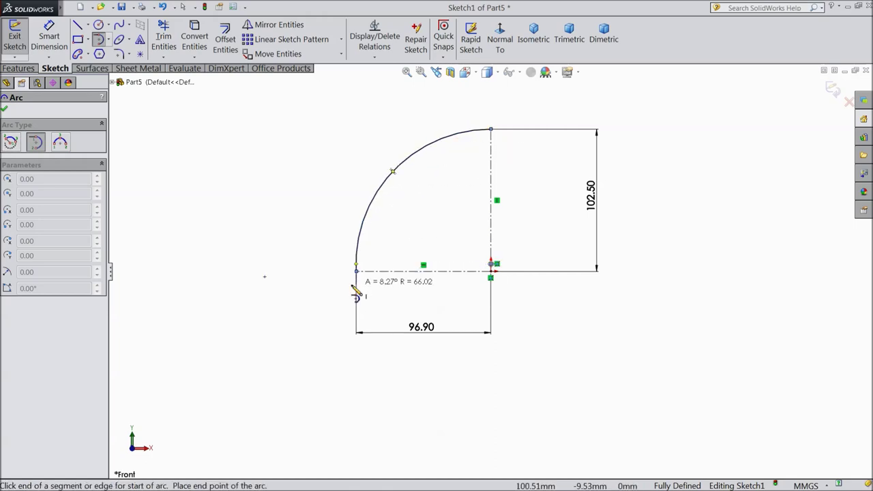
right_click(328, 279)
left_click(349, 140)
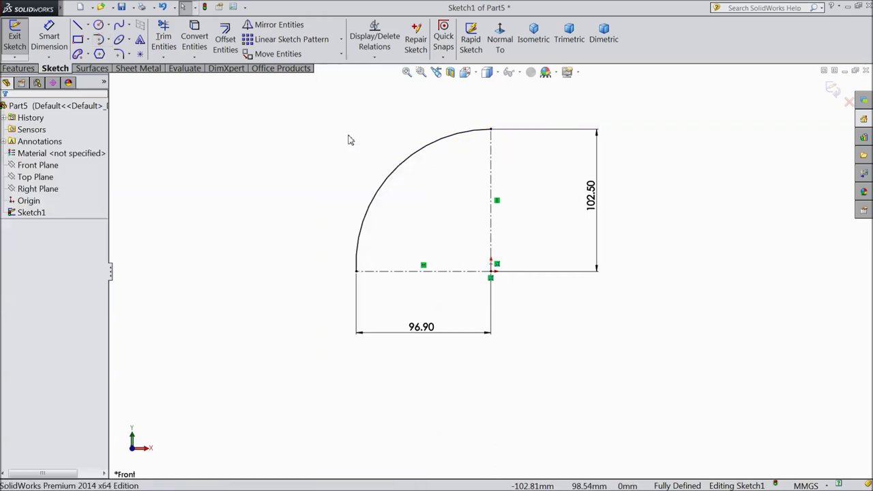
left_click(276, 24)
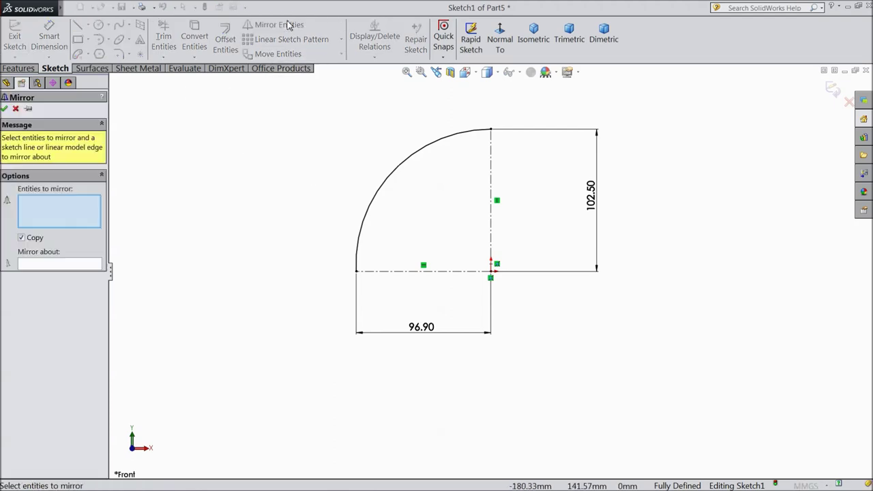
left_click(387, 182)
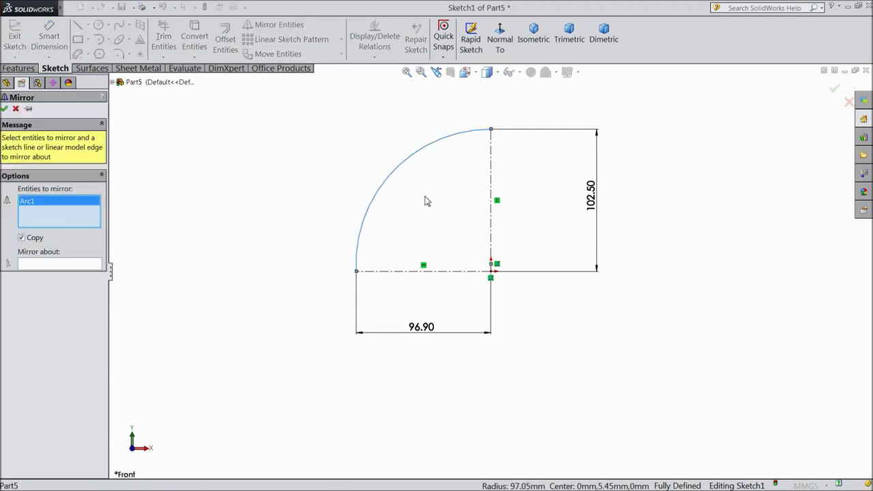
left_click(81, 265)
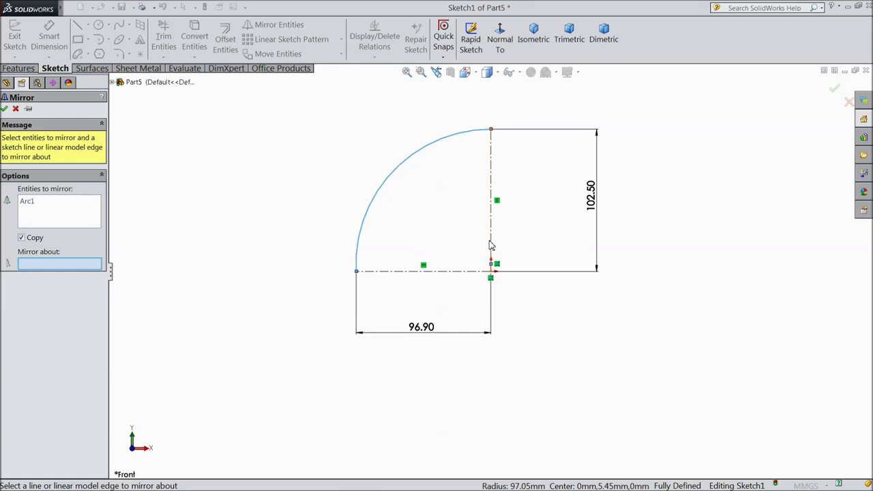
left_click(490, 245)
left_click(4, 110)
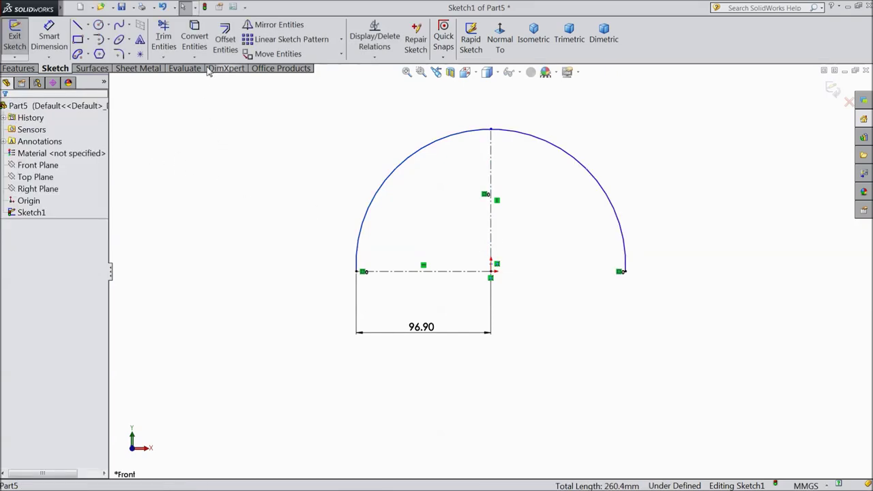
- Mirror the semicircle across the horizontal centerline to close the full circle
left_click(280, 25)
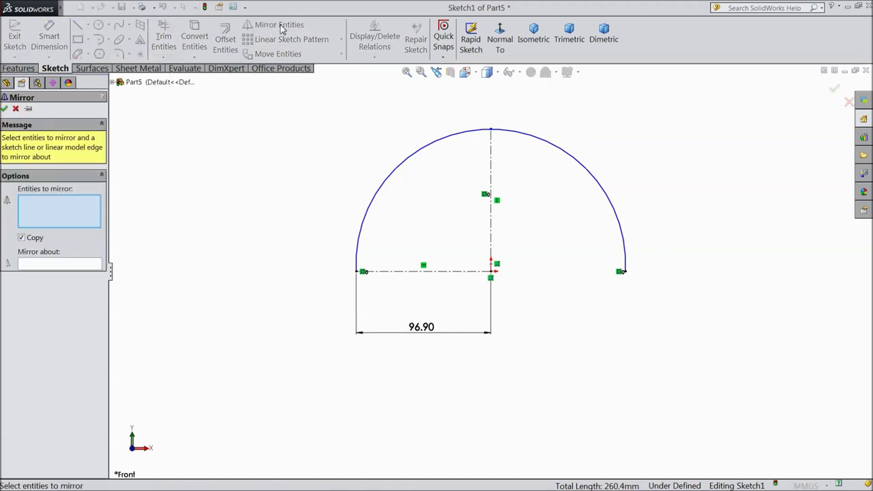
left_click(588, 170)
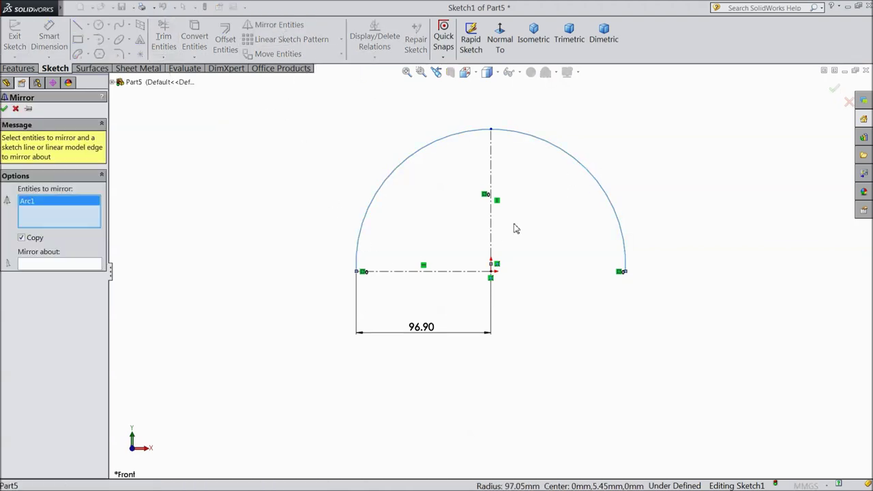
left_click(63, 265)
left_click(389, 272)
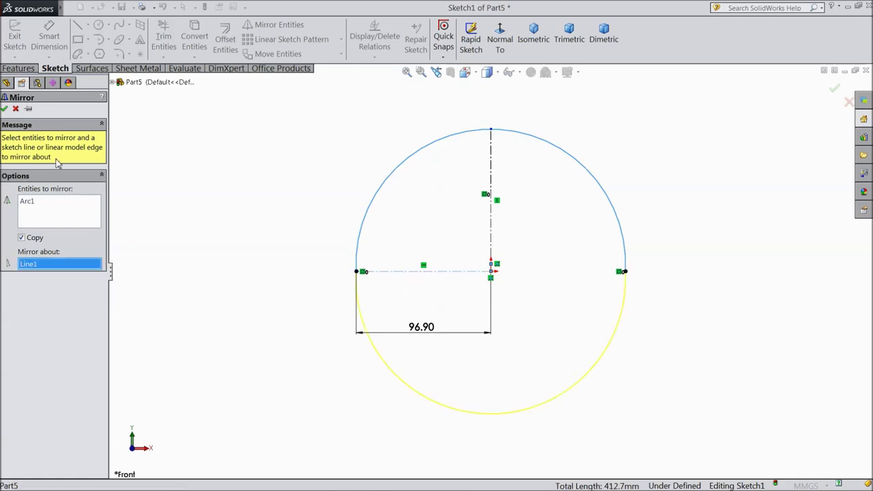
left_click(4, 109)
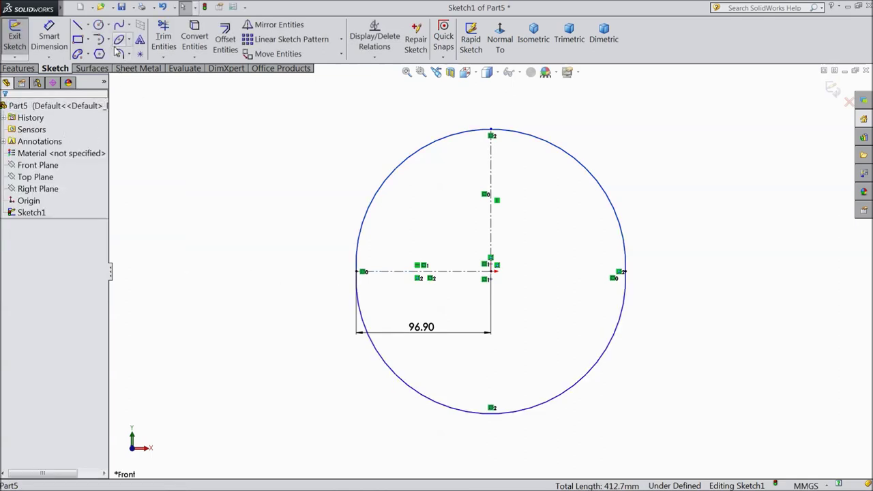
left_click(99, 25)
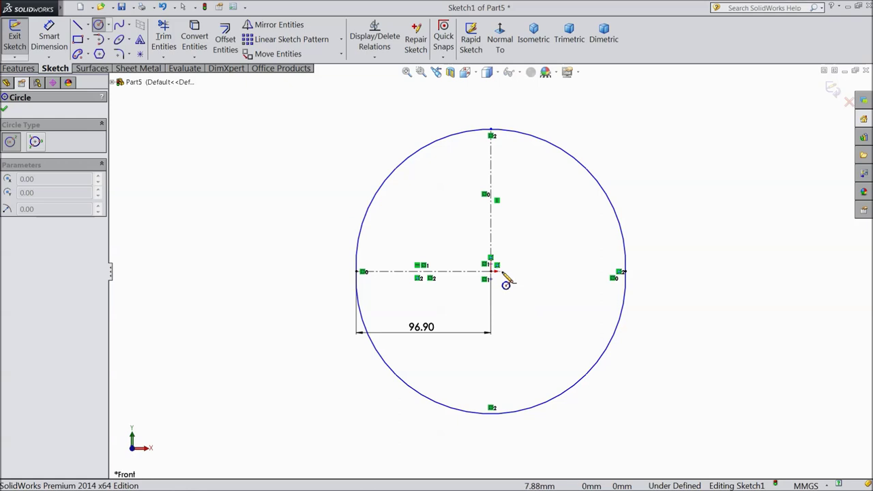
- Draw a small circle right of the origin and give it a 12 mm diameter
left_click_drag(556, 272, 563, 288)
left_click(49, 39)
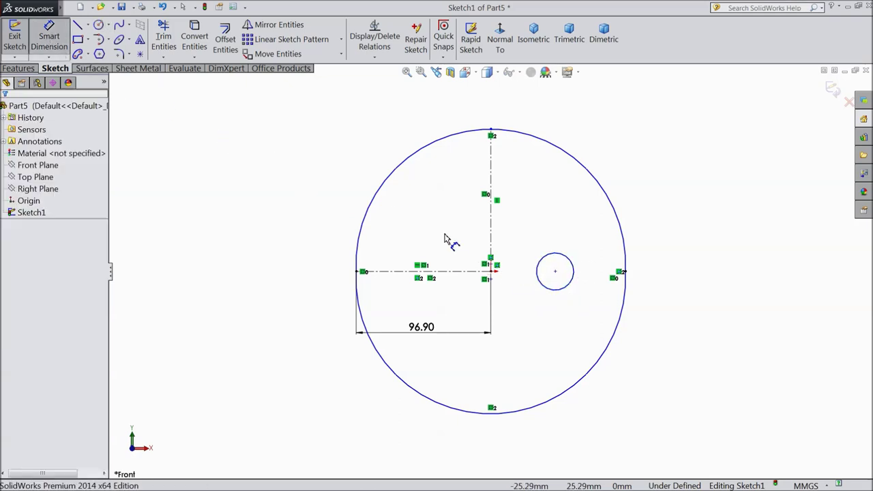
left_click(574, 267)
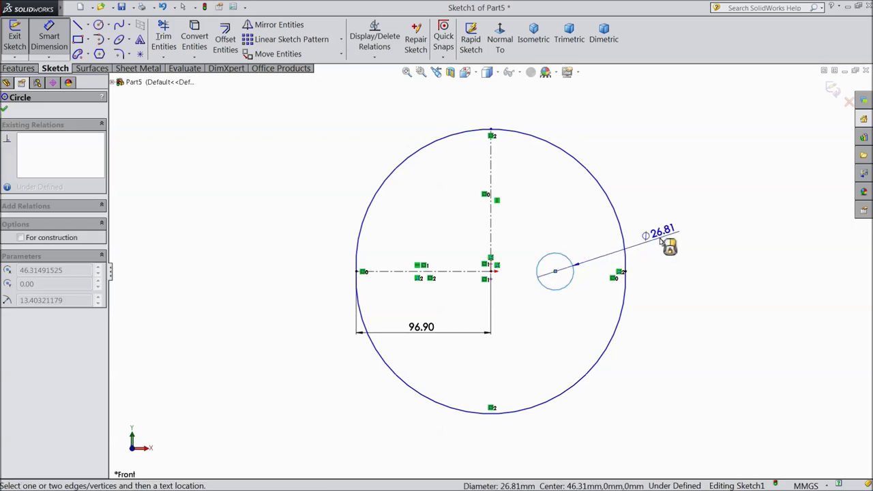
left_click(631, 240)
type("12")
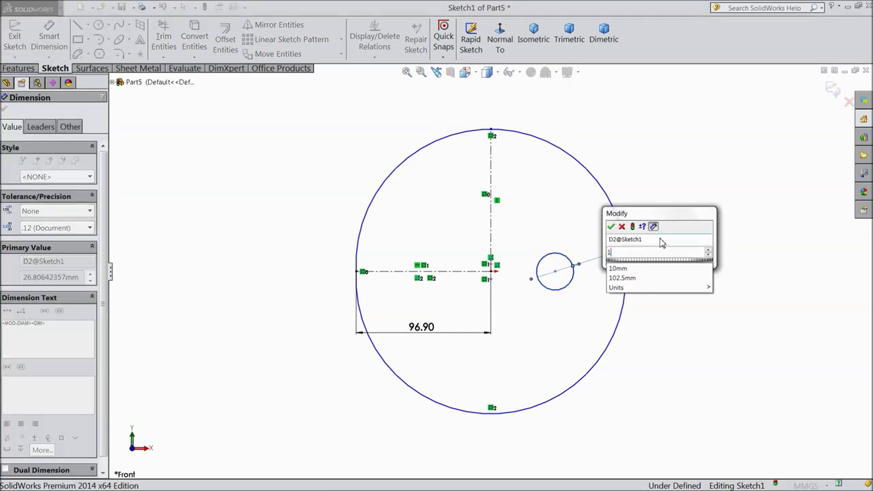
left_click(612, 226)
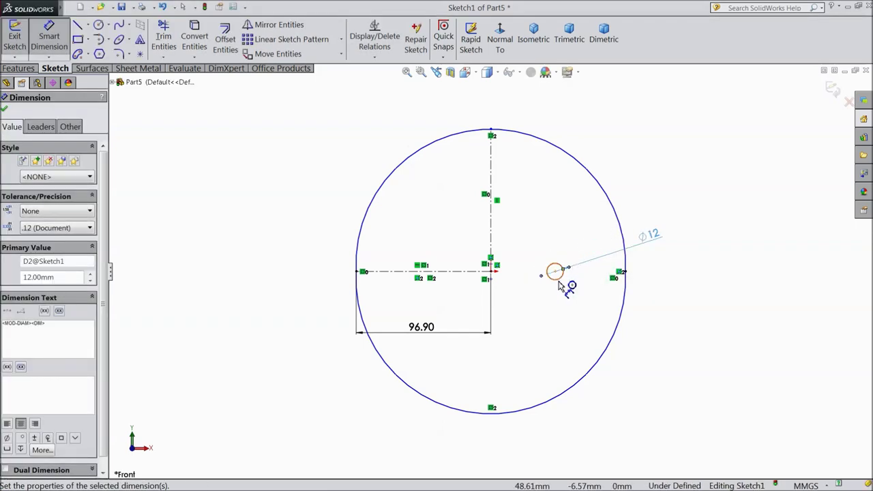
- Dimension the small circle's centre 50 mm horizontally from the origin
left_click(560, 277)
left_click(491, 273)
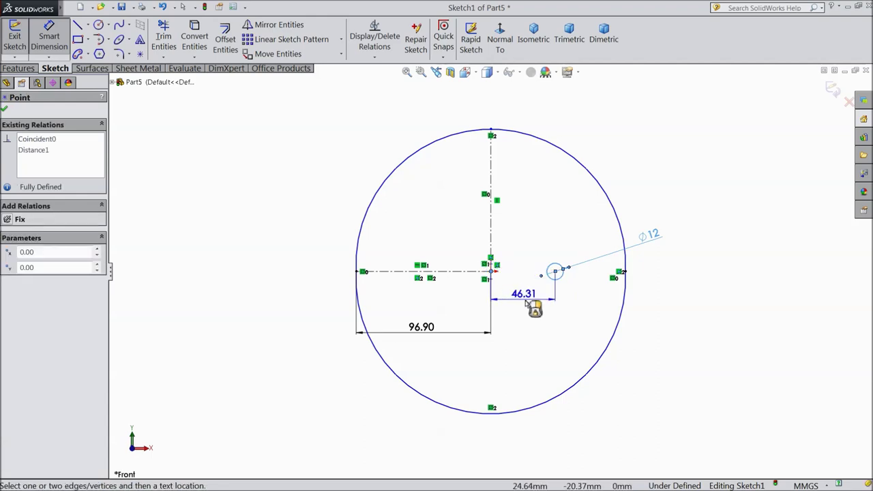
left_click(524, 306)
type("50")
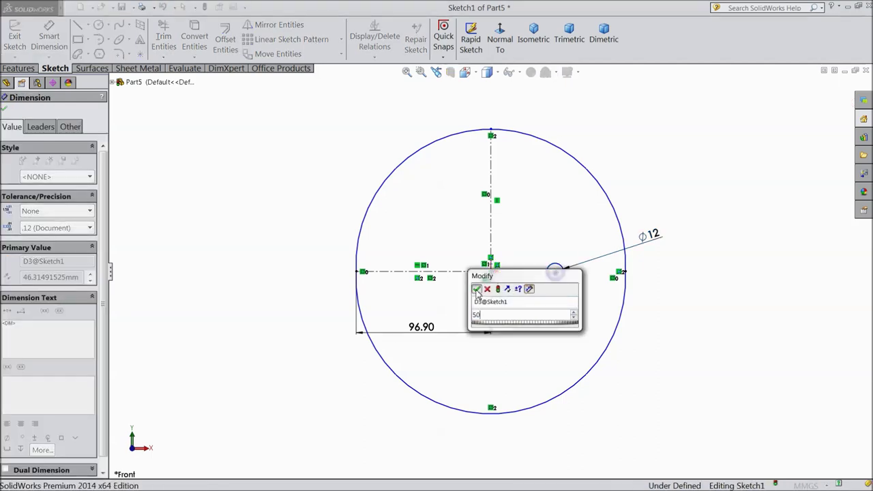
left_click(477, 289)
left_click(5, 108)
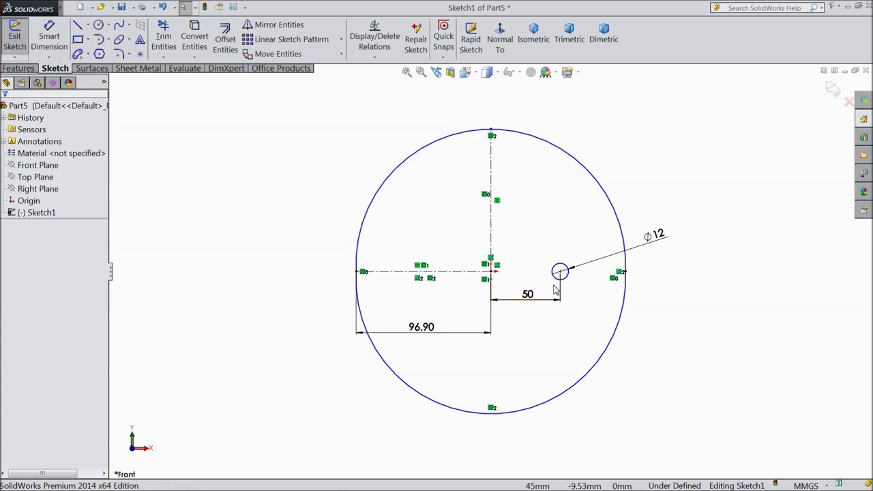
scroll(559, 270, "down", 3)
left_click(554, 260)
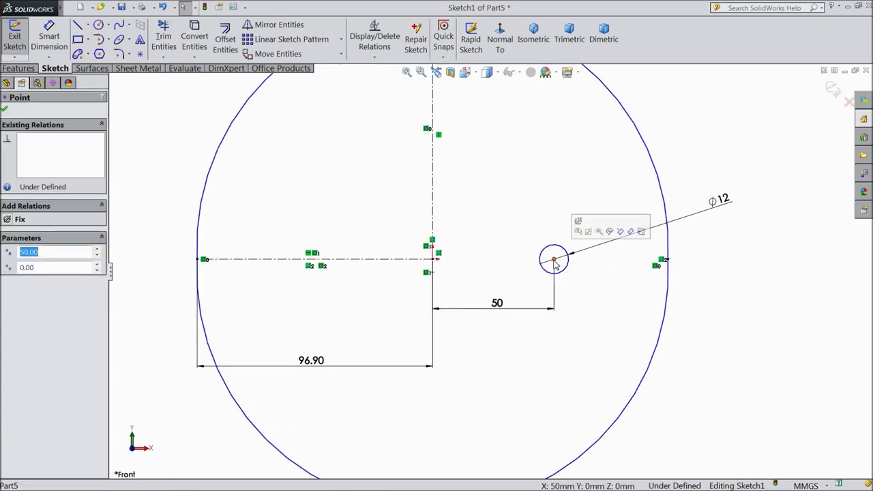
- Make the hole centre and the origin horizontal
left_click(436, 262, "ctrl")
left_click(461, 227)
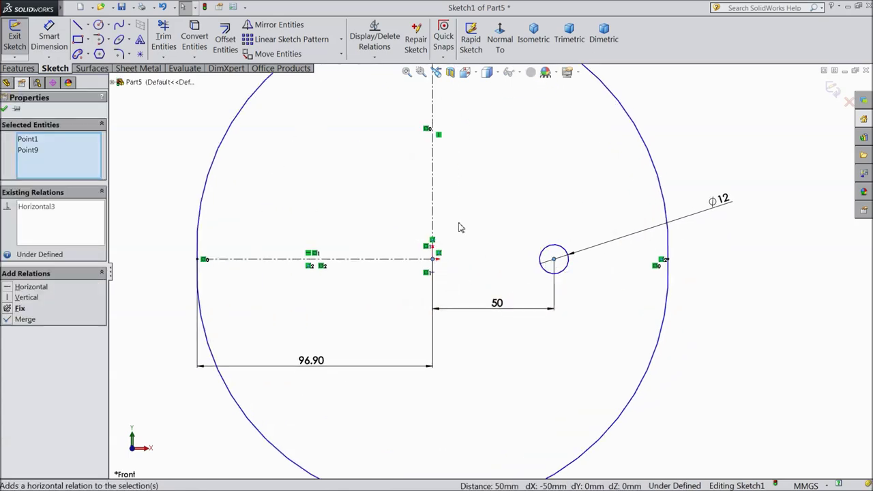
left_click(4, 110)
- Mirror the 12 mm circle about the centerline, creating a matching hole left of centre
left_click(272, 24)
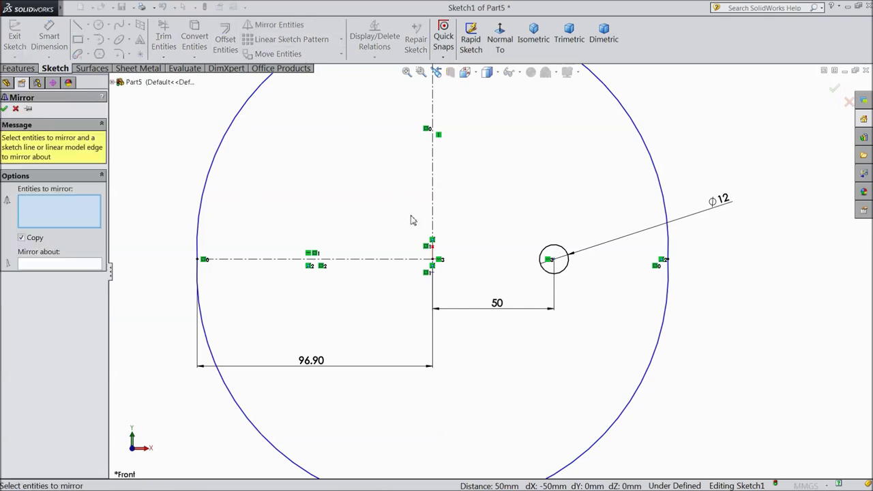
left_click(544, 258)
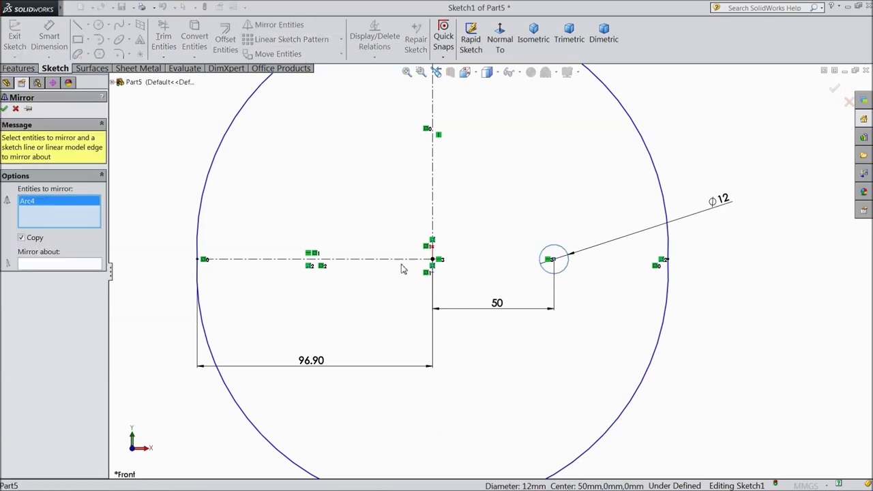
left_click(85, 266)
left_click(313, 259)
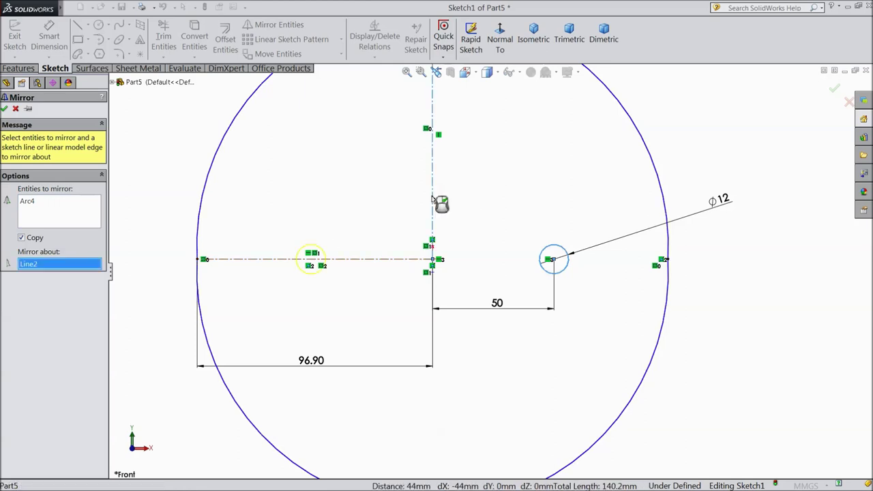
left_click(4, 109)
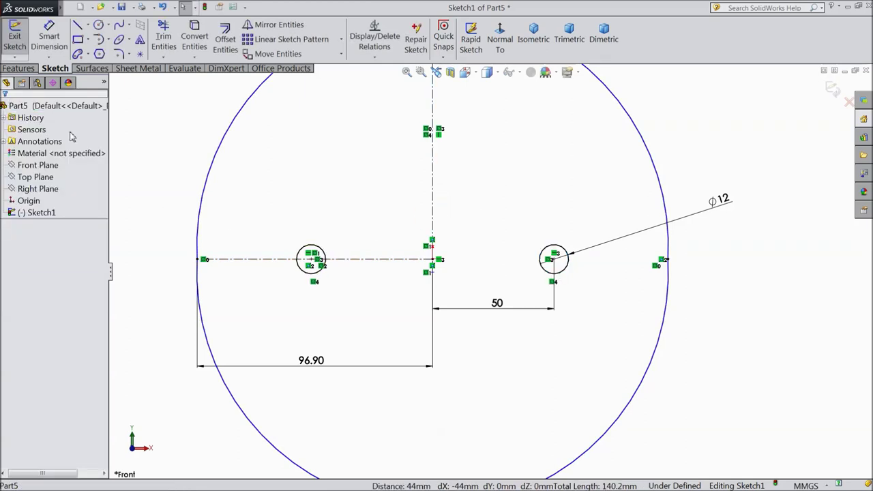
left_click(30, 71)
- Extrude the sketch 6 mm blind into a solid disc with two holes
key("f")
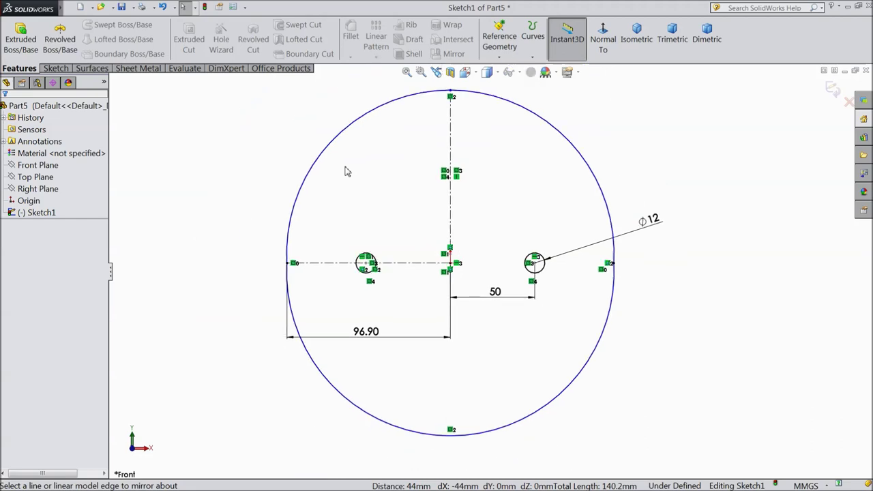
left_click(19, 53)
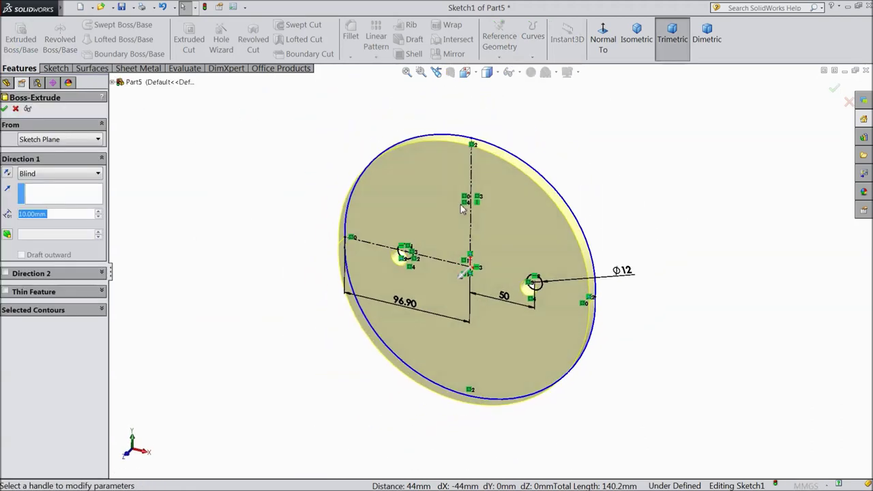
type("6")
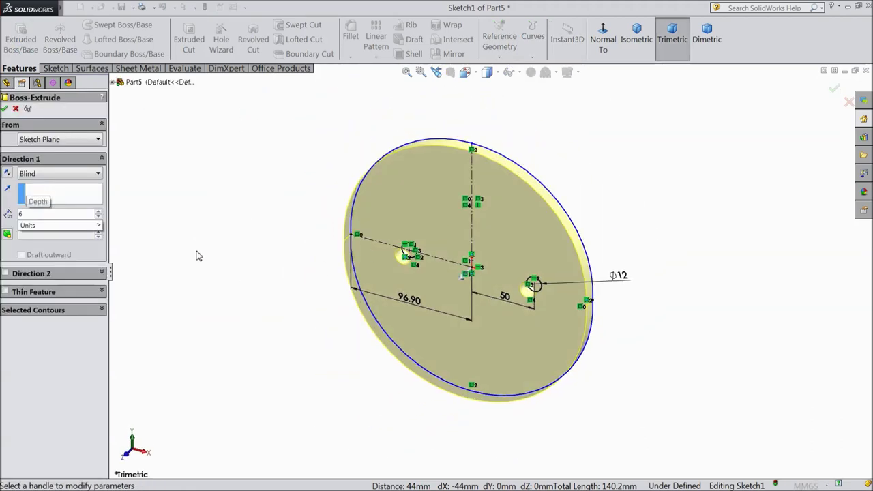
key("Return")
scroll(491, 273, "down", 2)
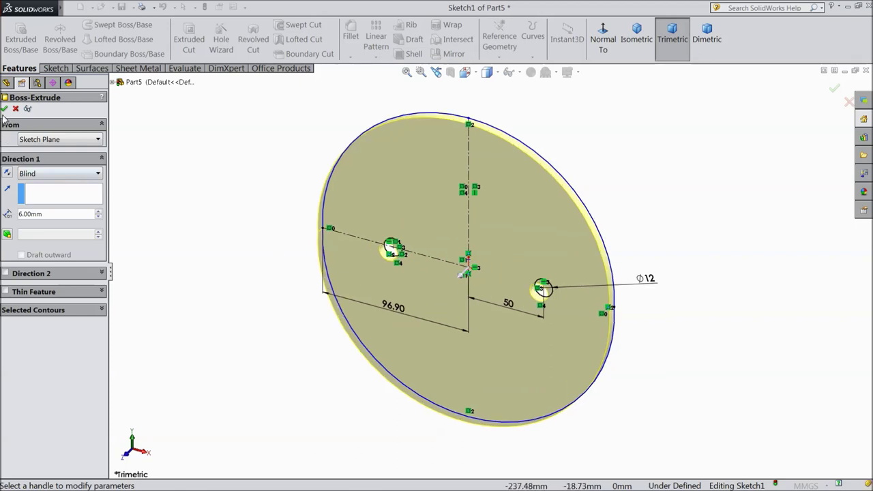
left_click(5, 109)
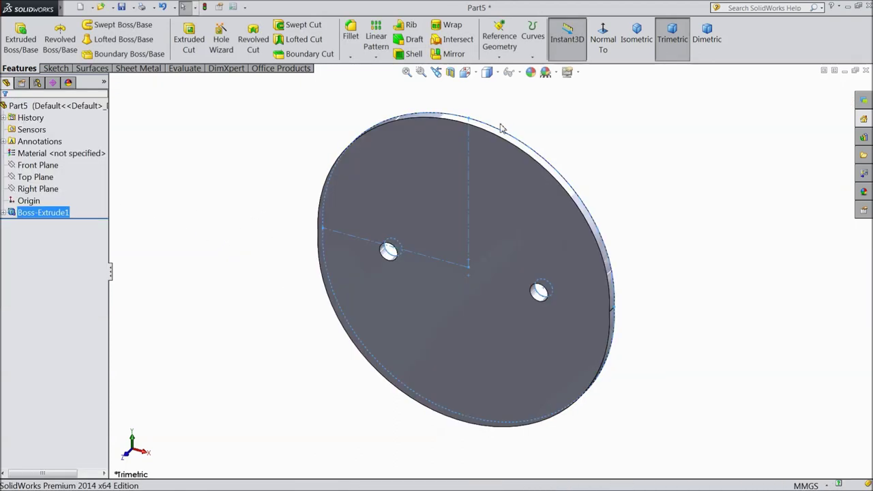
left_click(529, 74)
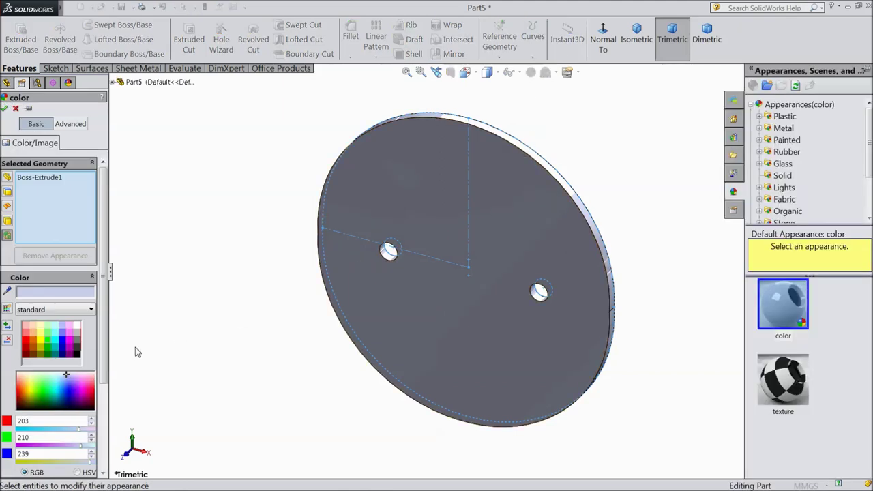
- Apply a pure red appearance (RGB 255, 0, 0) to the disc
left_click(26, 333)
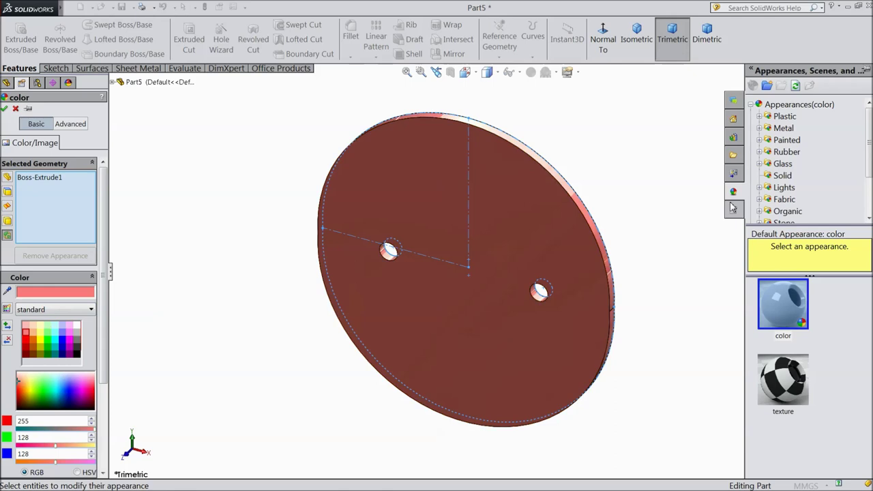
left_click(783, 176)
left_click(792, 383)
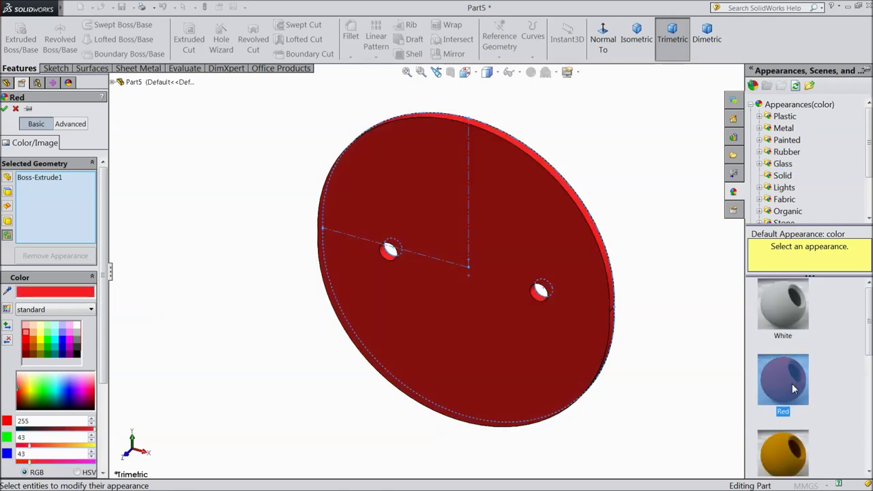
left_click(26, 334)
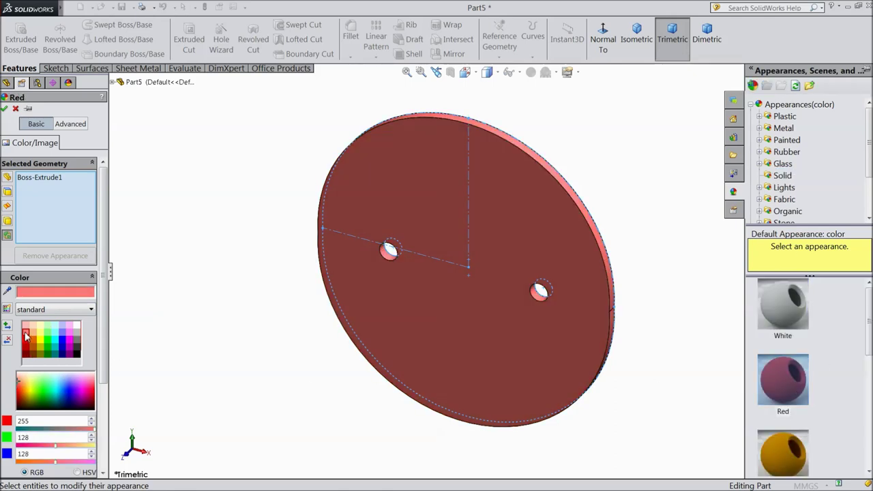
left_click(27, 339)
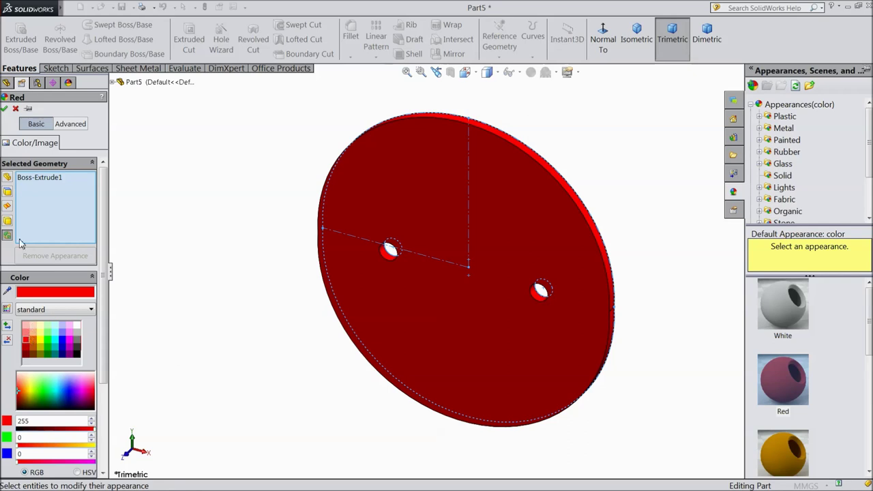
left_click(5, 109)
middle_click_drag(195, 282, 571, 273)
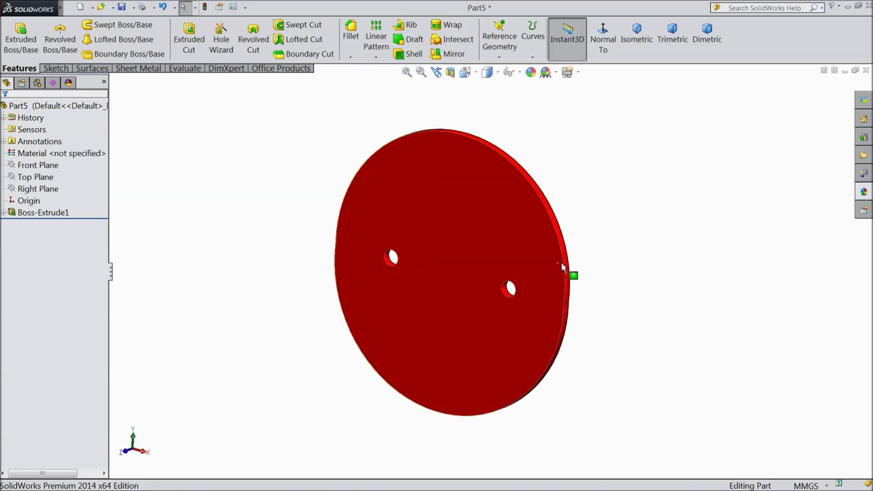
- Save the part as 5.plate2 in the butterfly valve folder
left_click(123, 7)
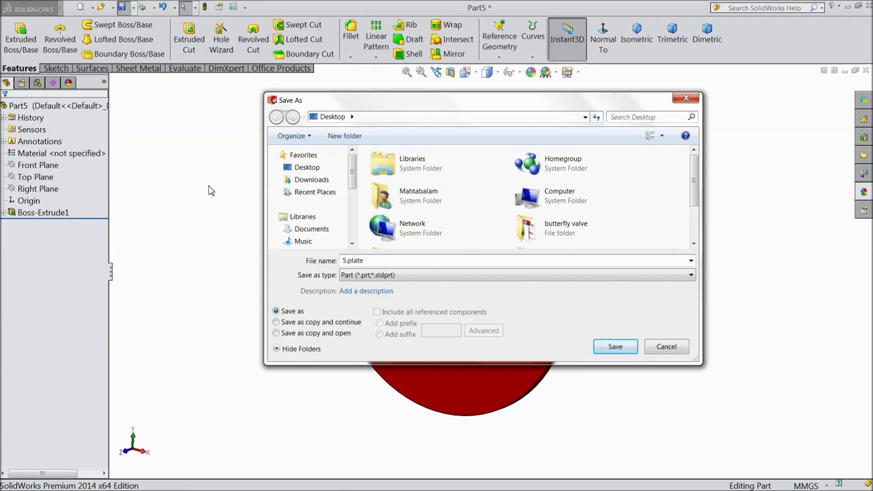
double_click(554, 230)
left_click(616, 347)
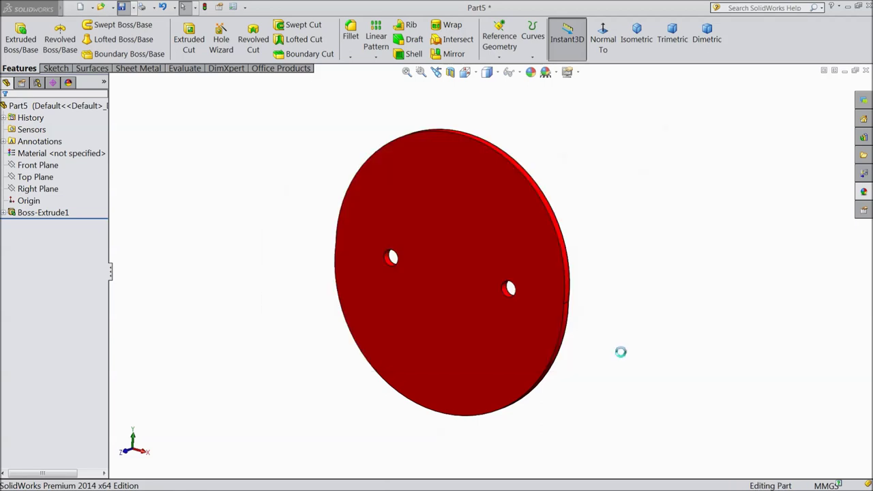
scroll(592, 261, "down", 2)
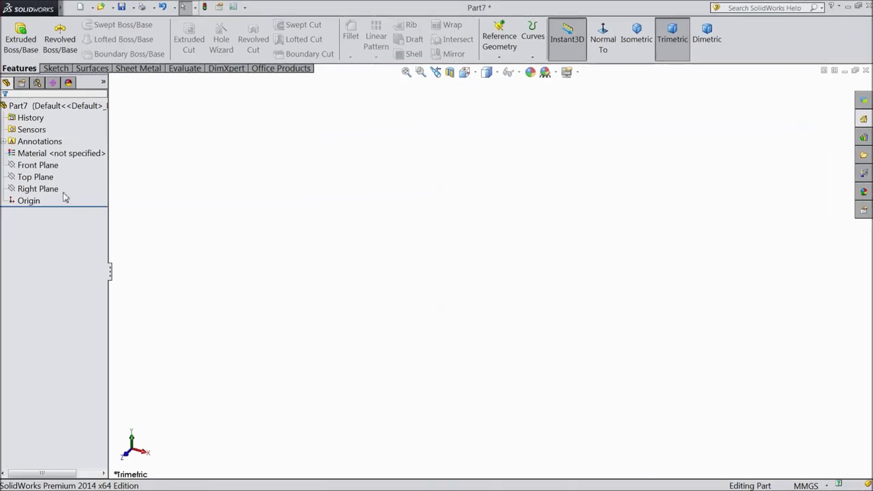
- Select the Top Plane of the new part, using the 6.bolt drawing as reference
left_click(36, 177)
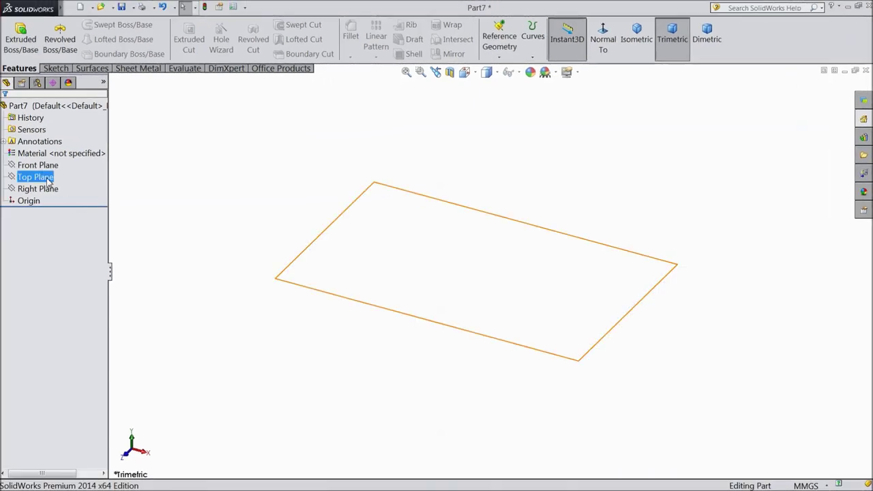
- Sketch an Ø18.5 mm circle centred on the origin on the Top Plane
left_click(56, 165)
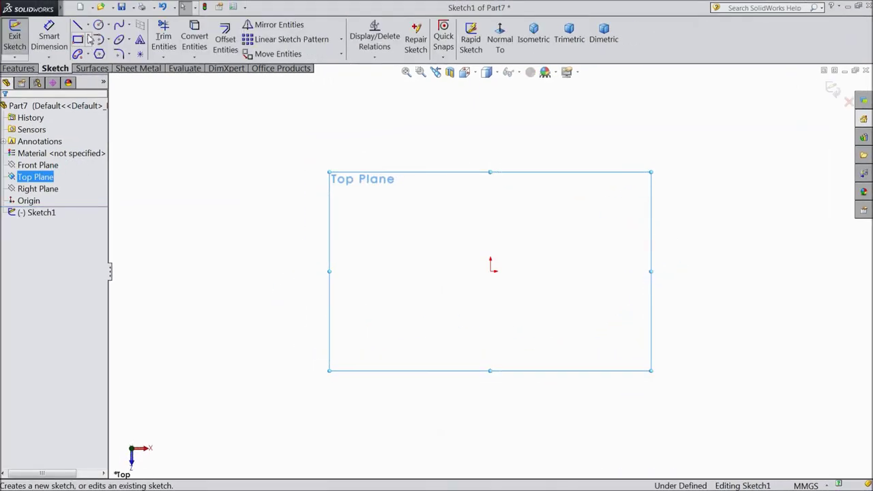
left_click(98, 25)
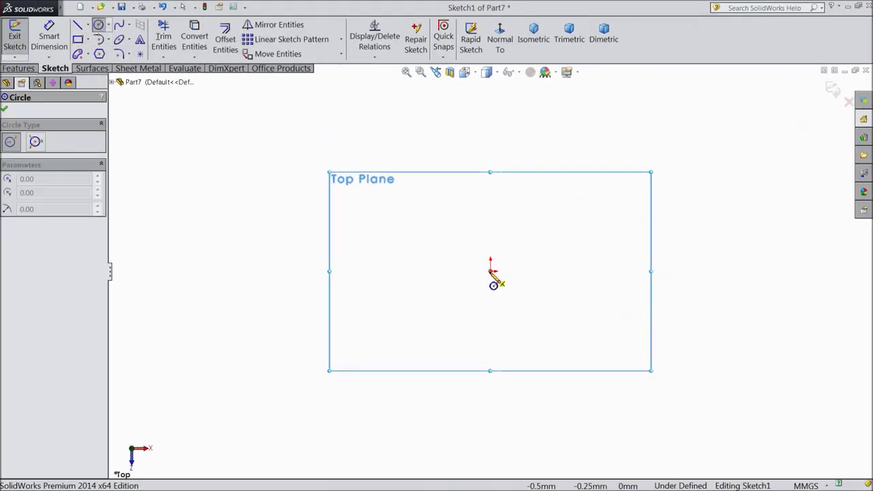
left_click(490, 271)
left_click(377, 272)
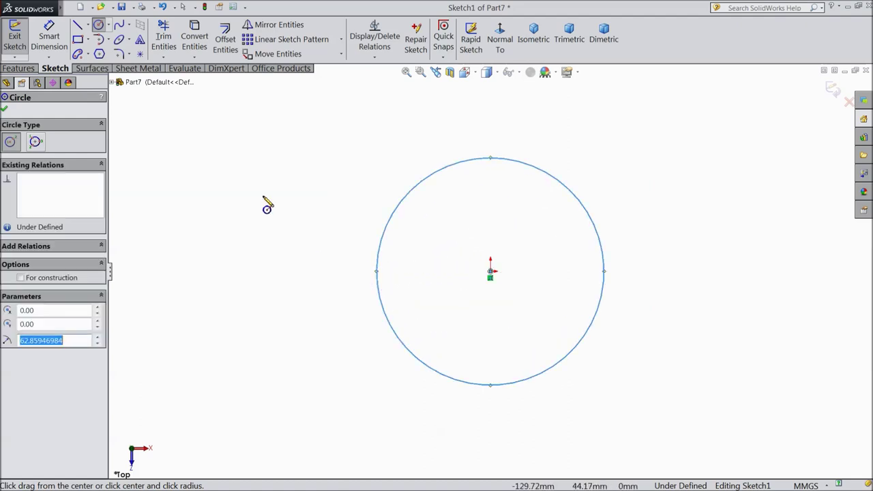
left_click(50, 50)
left_click(379, 286)
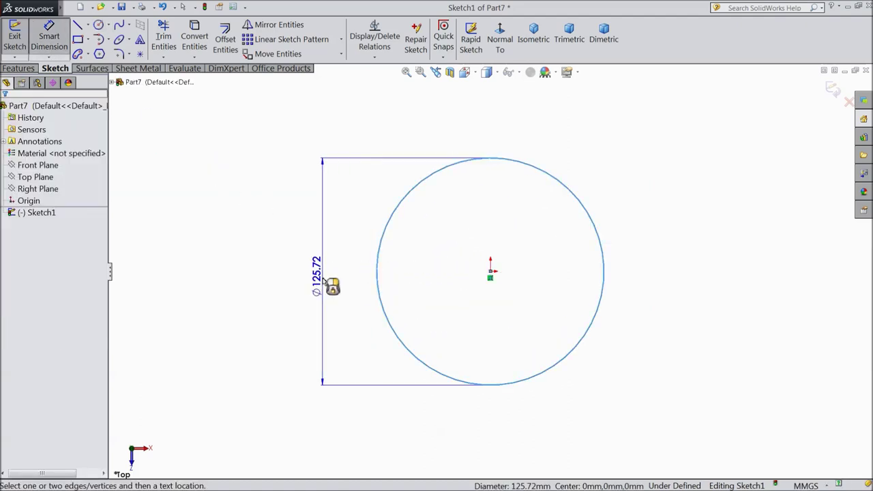
left_click(327, 281)
type("18.5")
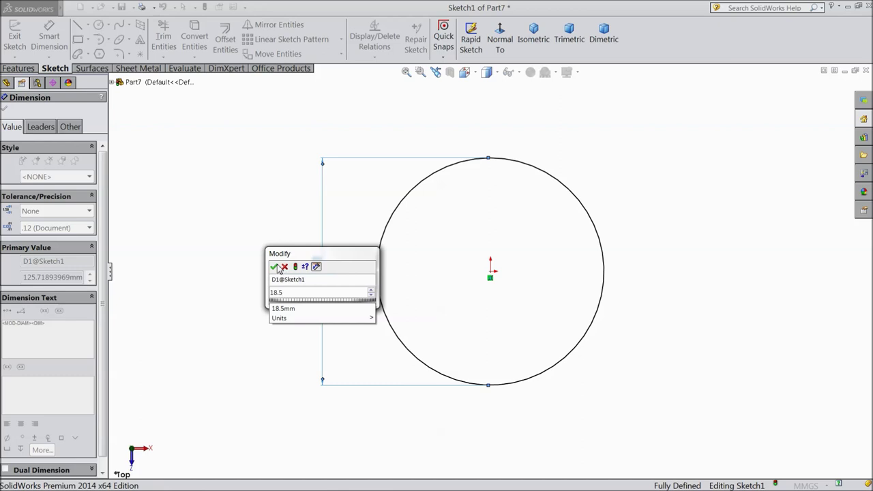
left_click(276, 268)
- Extrude the circle 38 mm into a cylinder
left_click(18, 68)
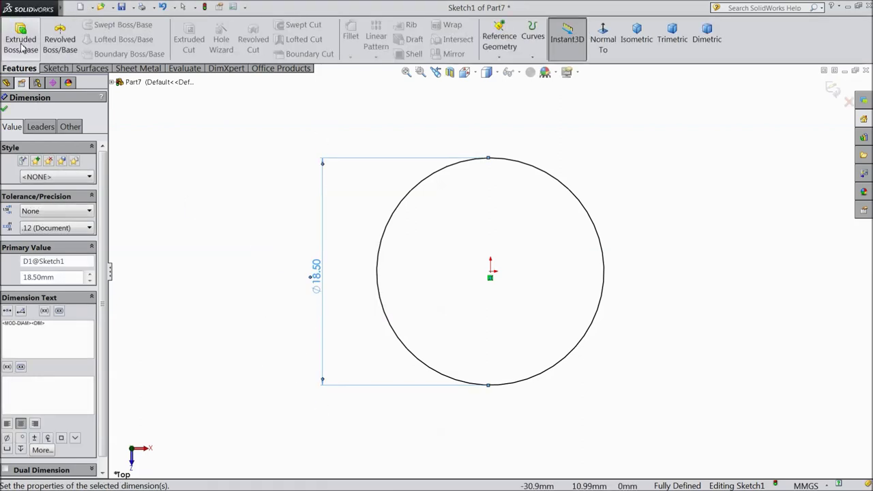
left_click(21, 43)
type("38")
key("Return")
scroll(282, 234, "up", 3)
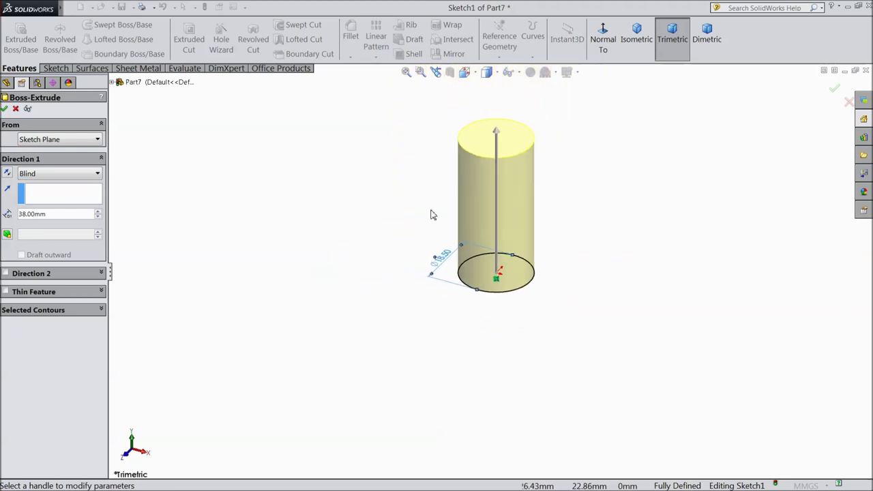
key("f")
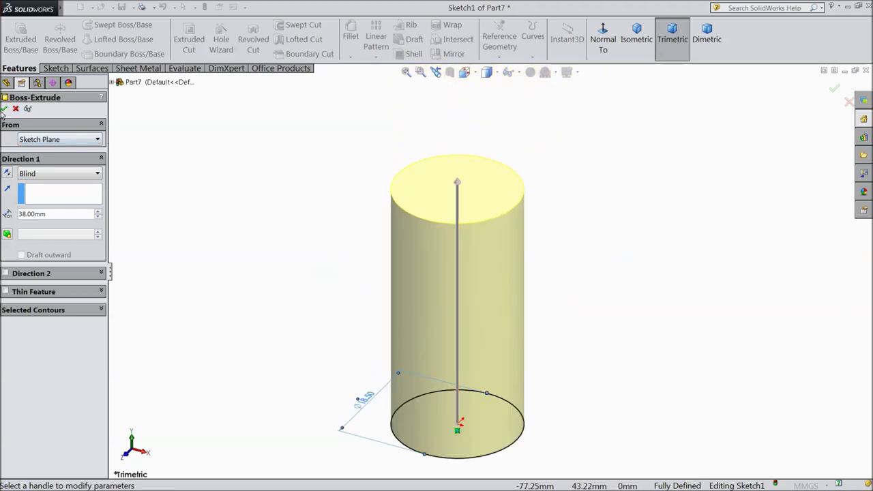
left_click(4, 108)
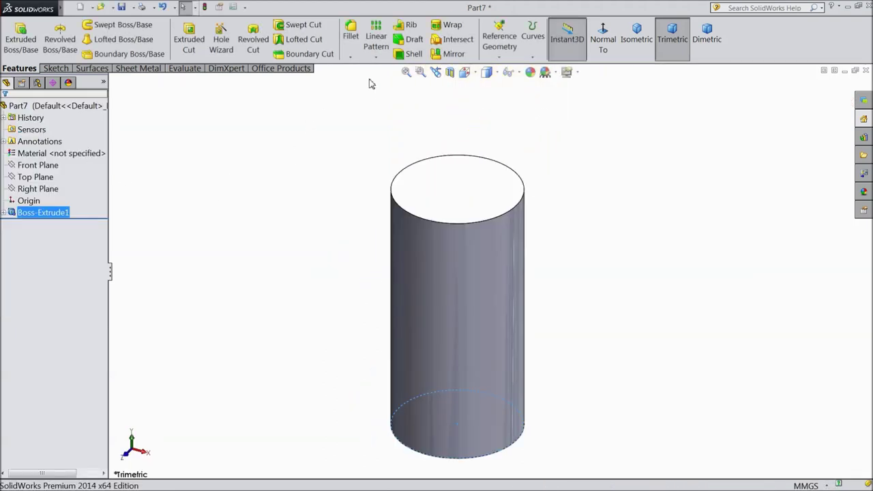
left_click(350, 57)
- Chamfer the cylinder's bottom circular edge at 1 mm × 45°
left_click(361, 80)
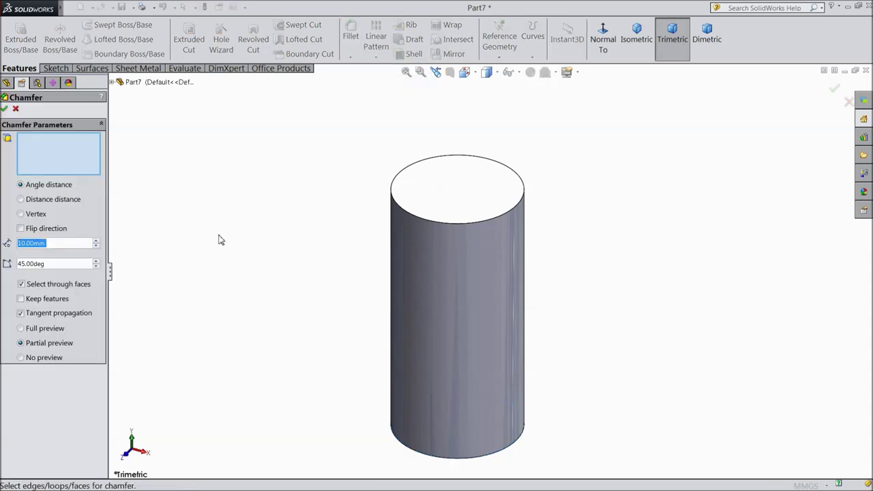
type("2")
middle_click_drag(259, 262, 355, 225)
scroll(442, 345, "down", 3)
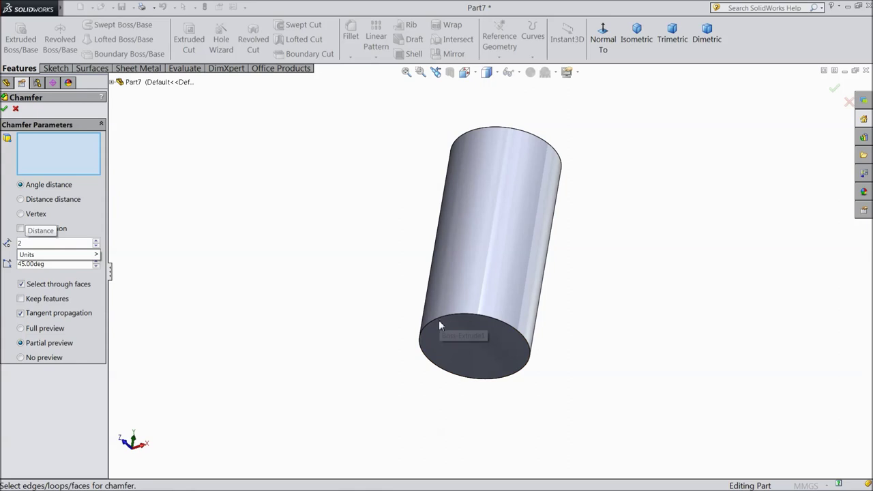
left_click(442, 324)
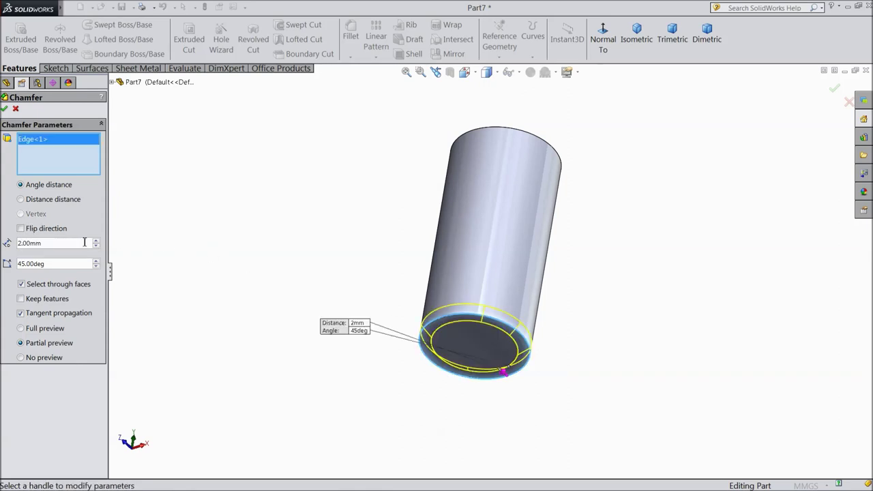
type("1")
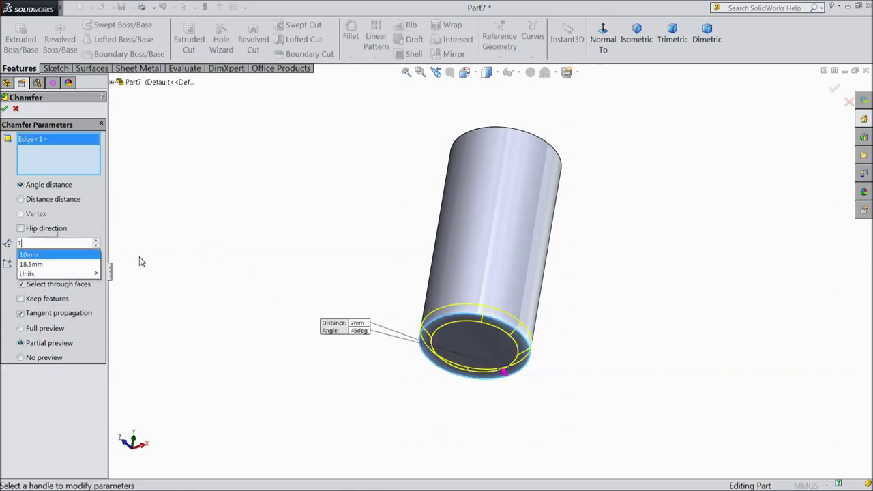
key("Return")
left_click(5, 109)
middle_click_drag(372, 171, 283, 280)
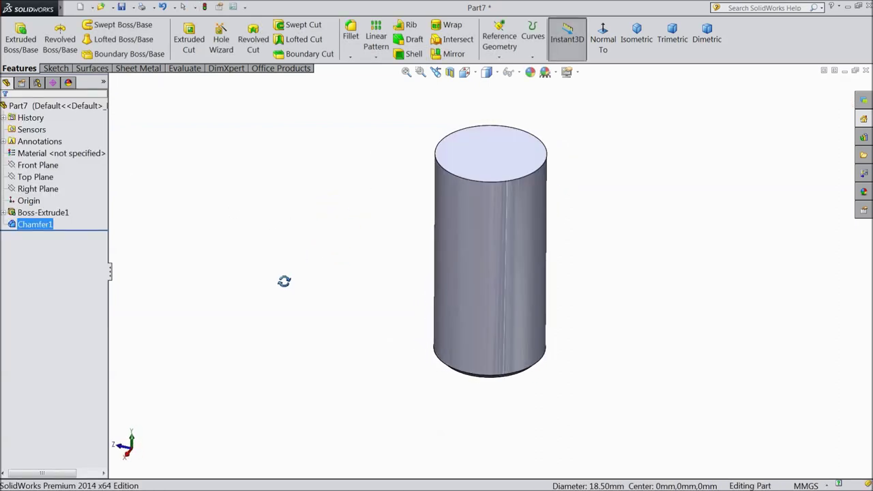
- Start a new sketch on the Front Plane, viewed normal to it
left_click(37, 166)
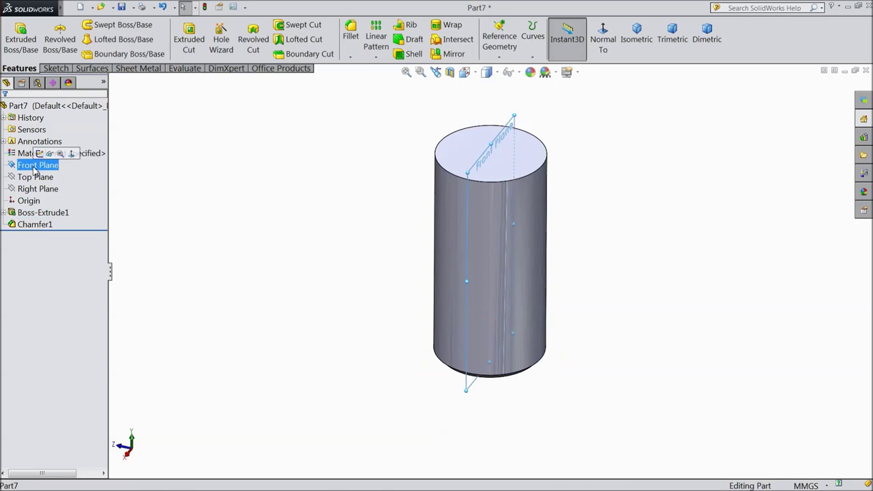
left_click(43, 154)
left_click(500, 39)
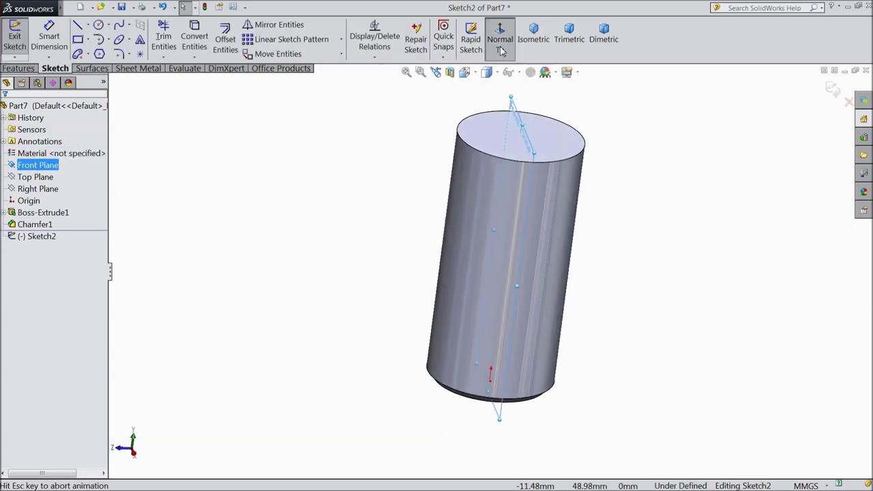
scroll(542, 109, "down", 2)
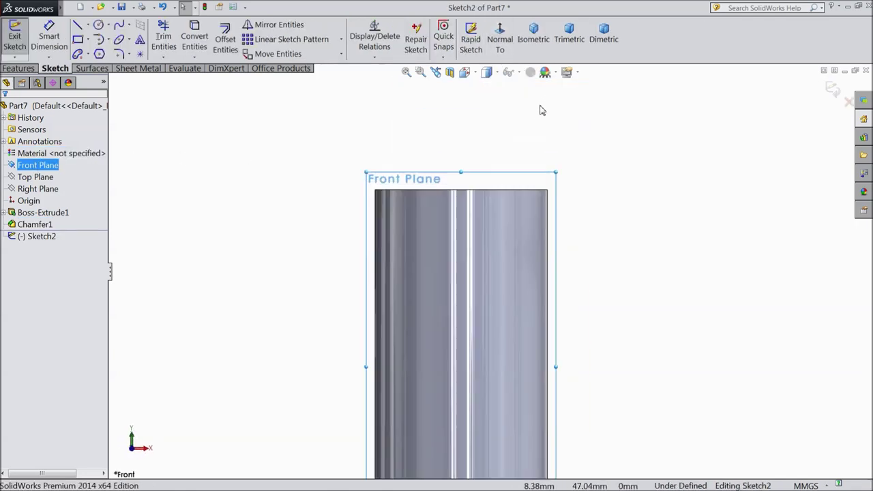
scroll(517, 120, "down", 1)
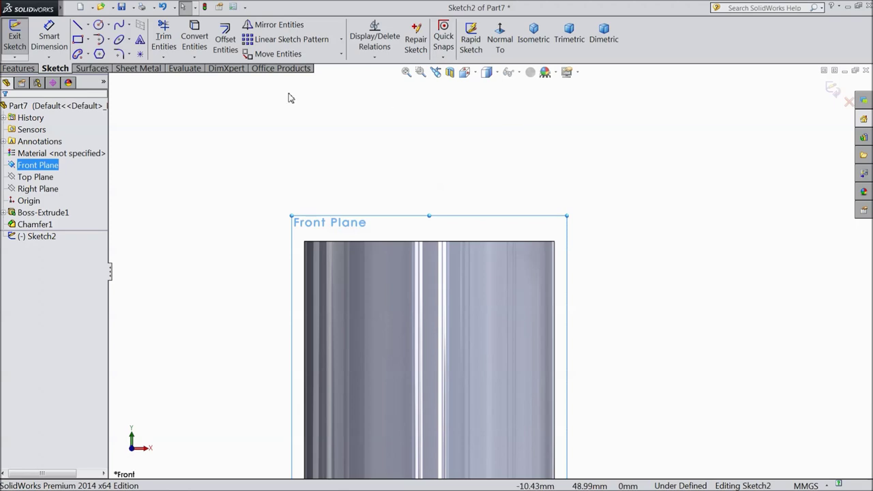
- Draw a horizontal and a vertical line from the cylinder's top-edge midpoint
left_click(79, 26)
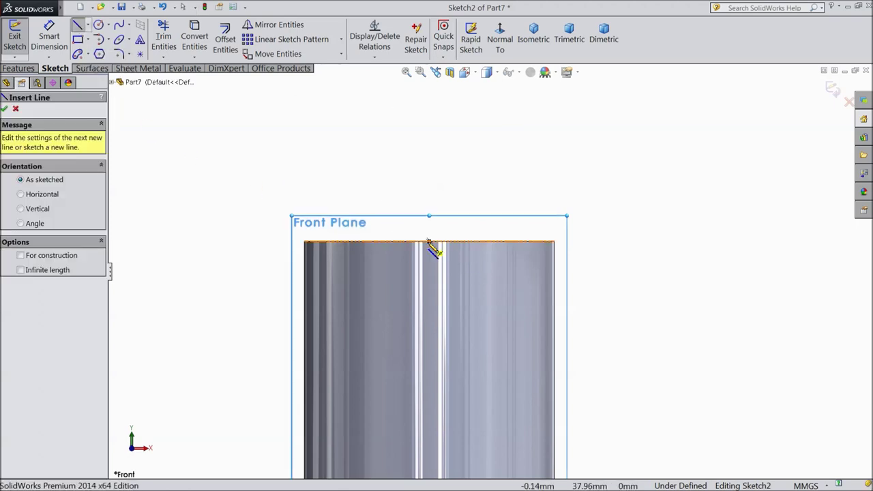
left_click(428, 241)
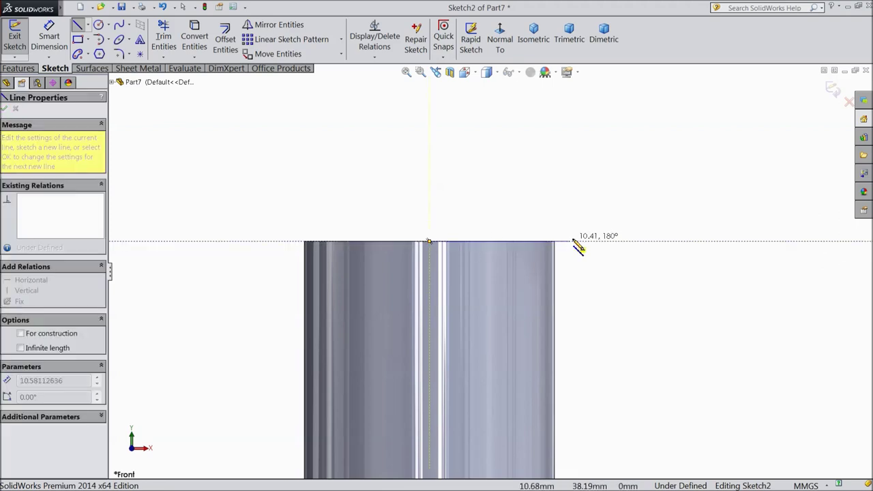
left_click(608, 241)
right_click(611, 243)
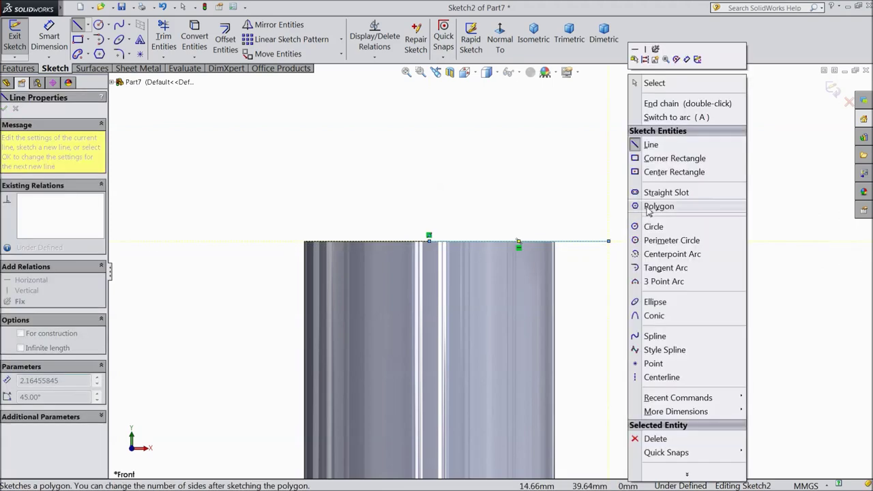
key("Escape")
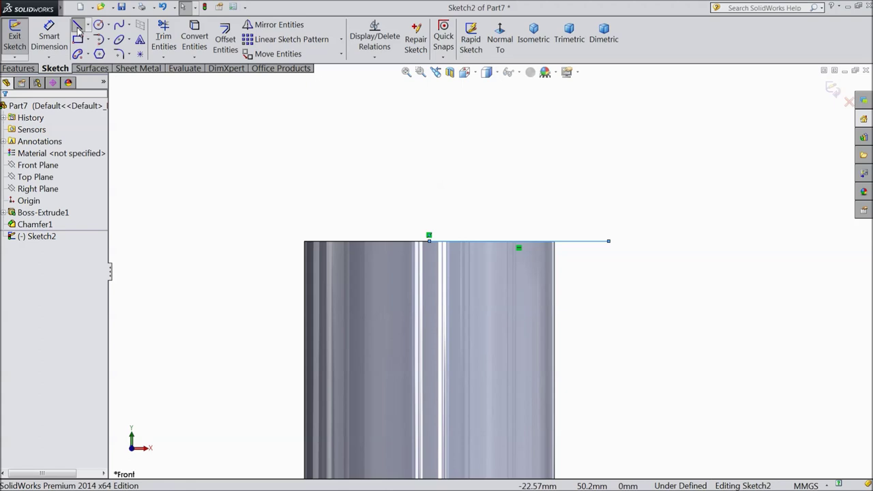
left_click(78, 26)
left_click(429, 241)
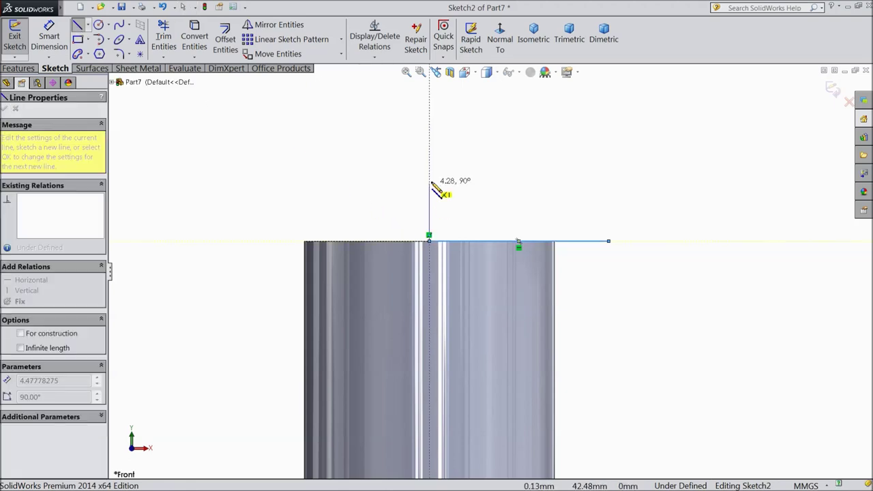
left_click(429, 146)
right_click(430, 147)
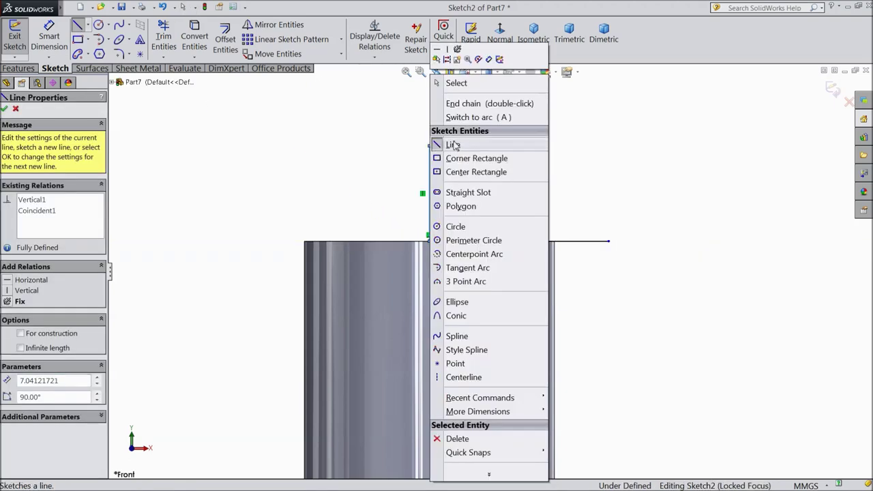
left_click(453, 147)
- Dimension the vertical line 10 mm and the horizontal line 14.20 mm
left_click(49, 34)
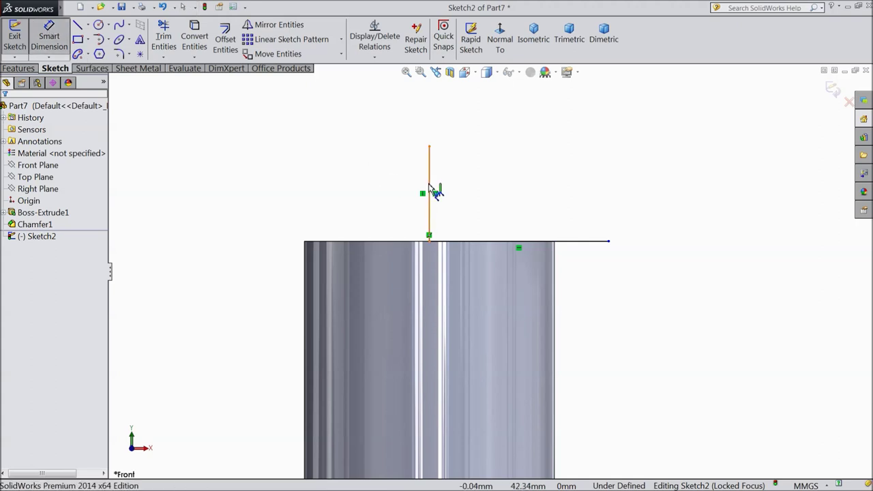
left_click(429, 191)
left_click(377, 177)
type("10")
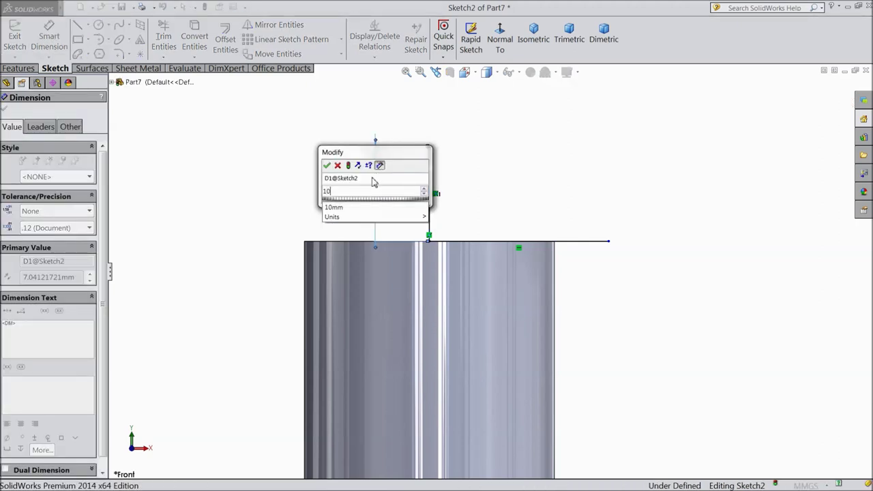
key("Return")
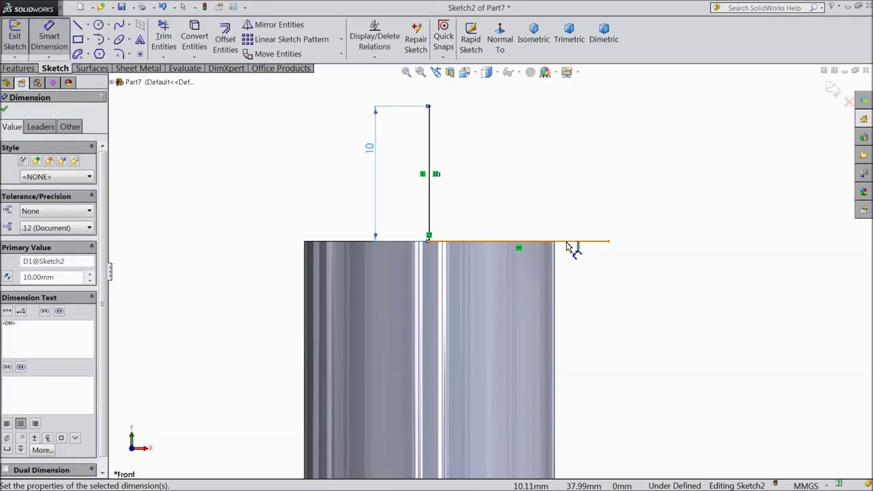
left_click(571, 242)
left_click(513, 227)
type("14.2")
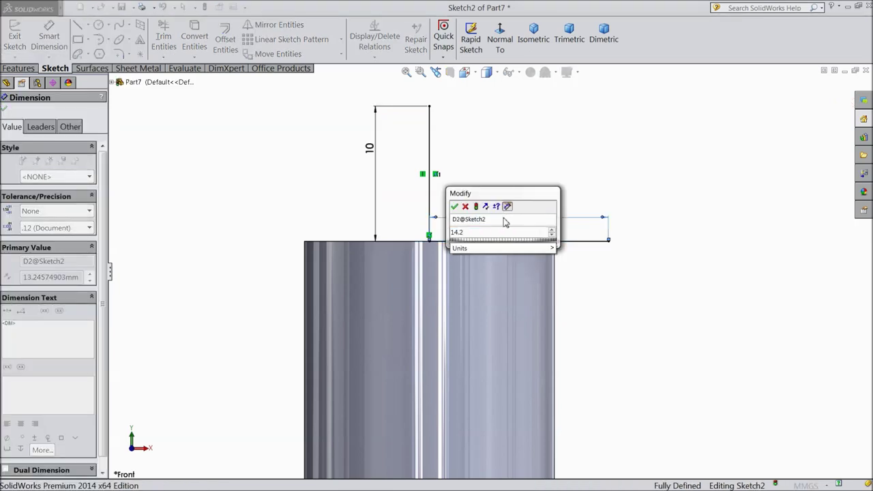
left_click(455, 207)
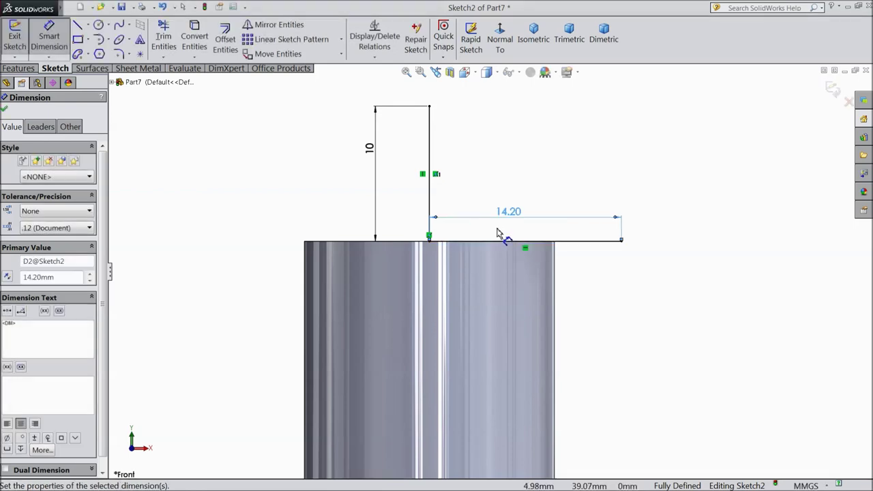
- Draw a three-point arc joining the two line ends and dimension it R15
left_click(107, 40)
left_click(127, 82)
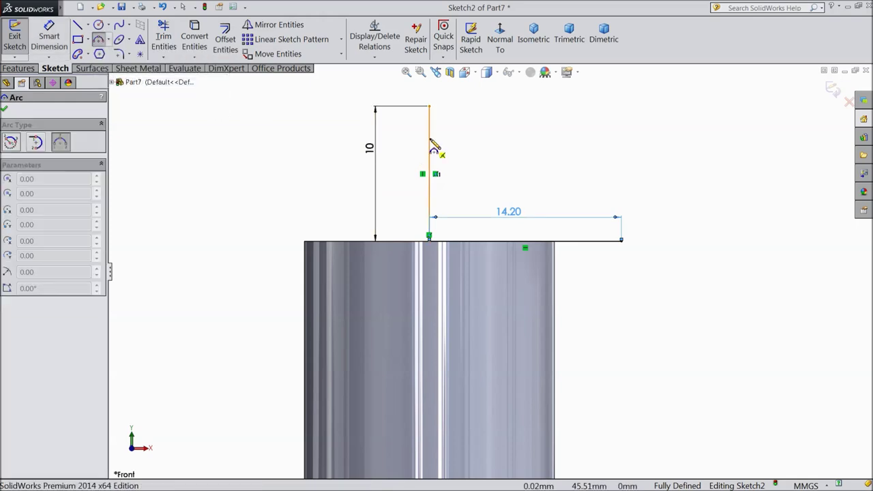
left_click(429, 106)
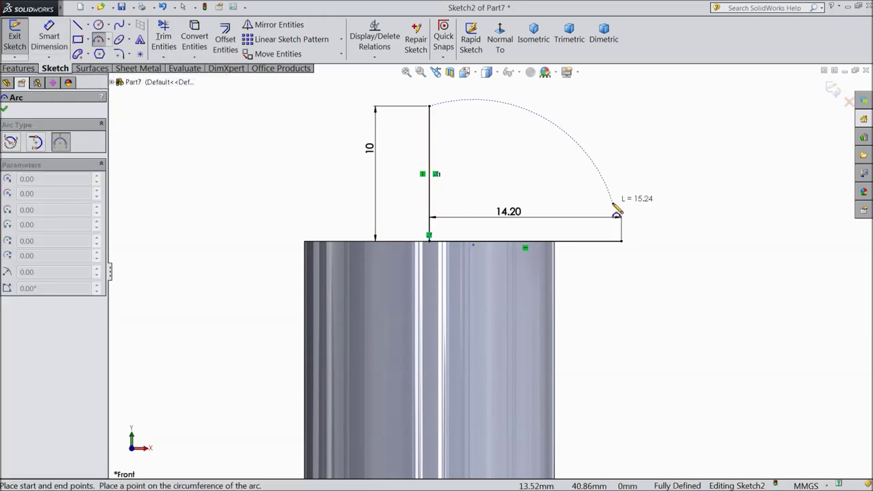
left_click(621, 240)
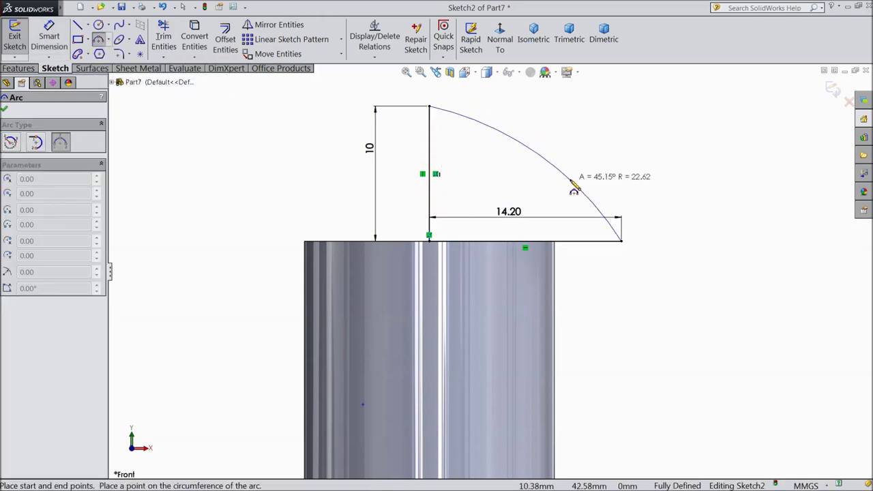
left_click(577, 188)
right_click(611, 107)
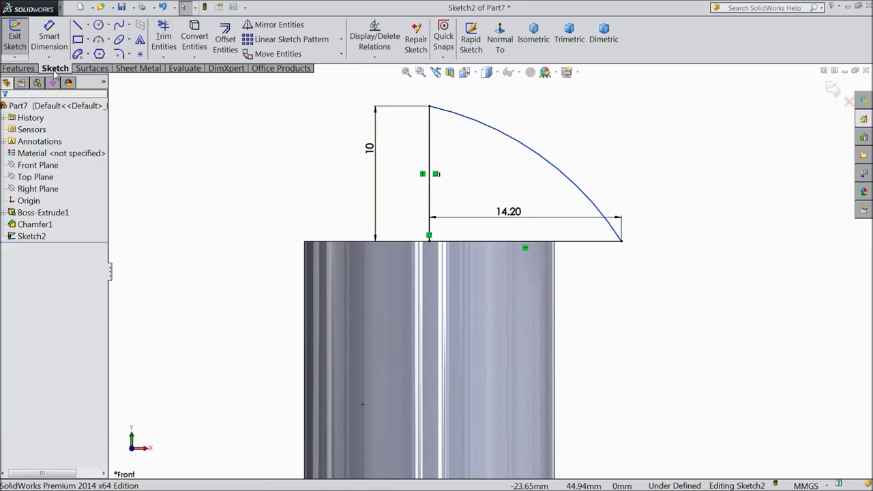
left_click(49, 39)
left_click(539, 159)
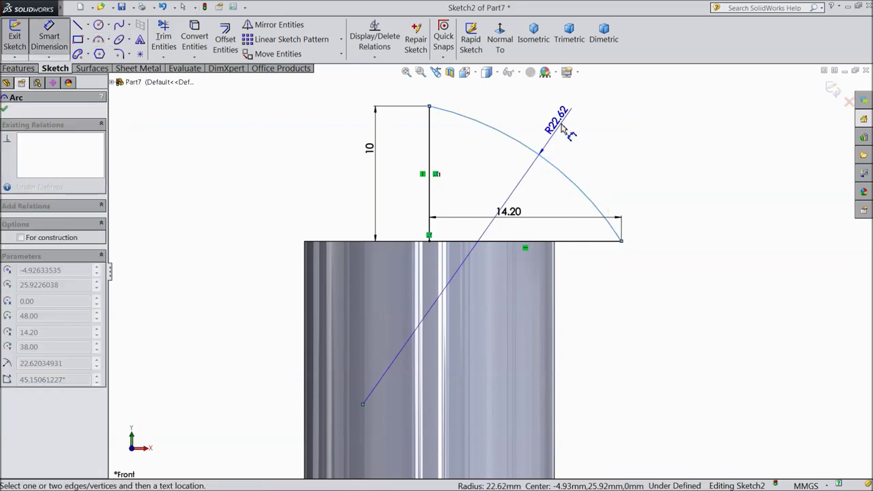
left_click(566, 130)
type("15")
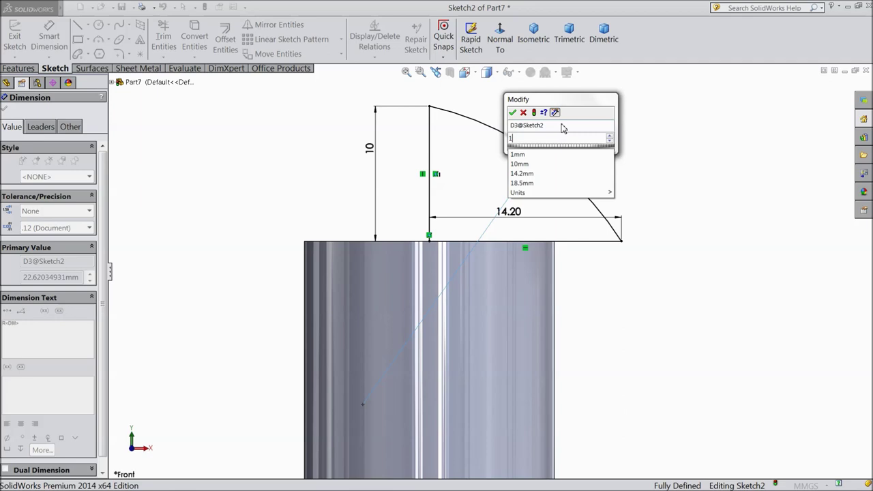
left_click(516, 113)
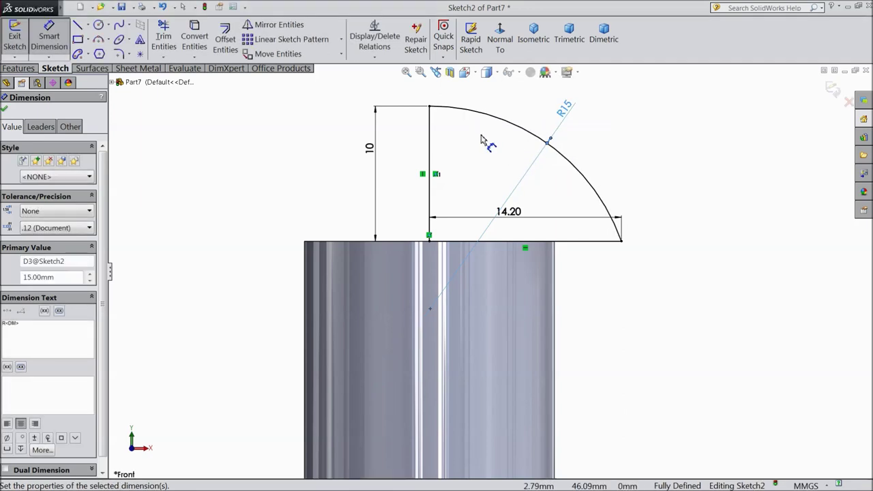
left_click(5, 109)
left_click(19, 68)
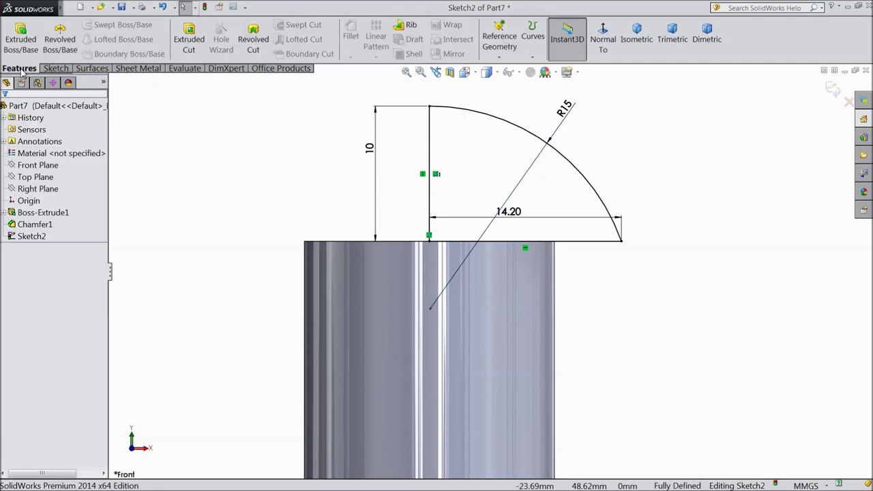
left_click(60, 42)
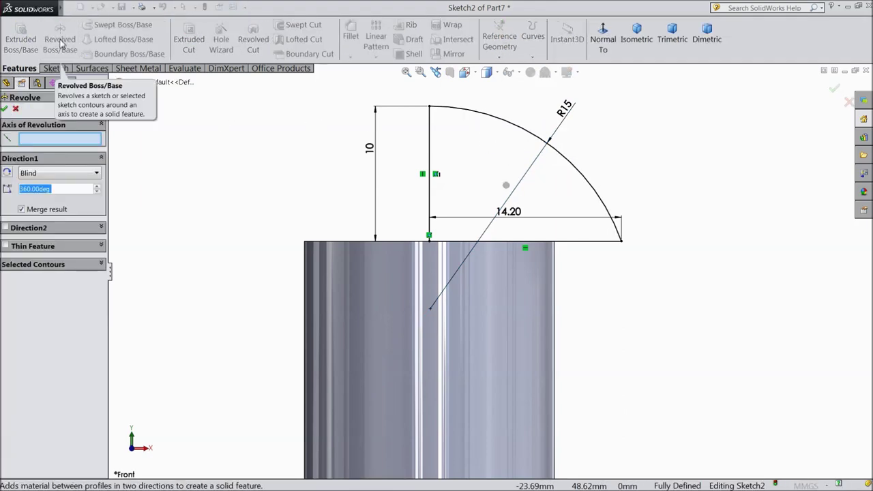
- Revolve the profile 360° about the vertical line, then start a new Front Plane sketch
left_click(430, 158)
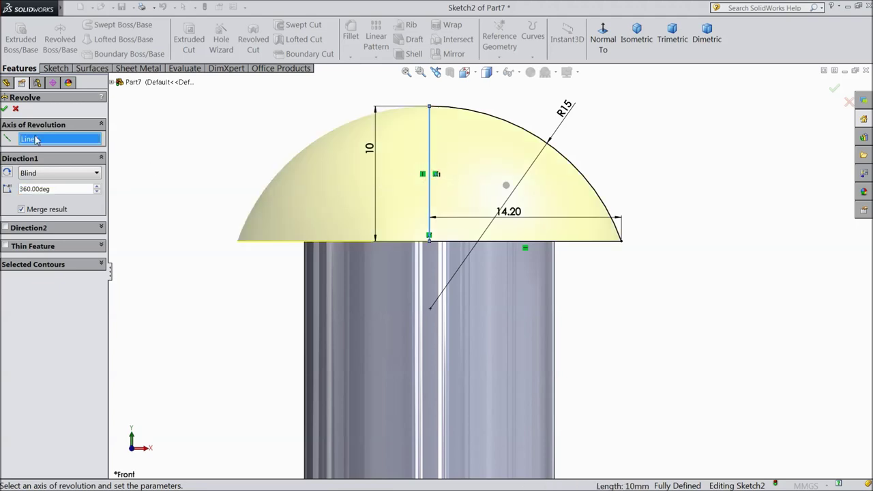
left_click(5, 109)
middle_click_drag(436, 239, 312, 213)
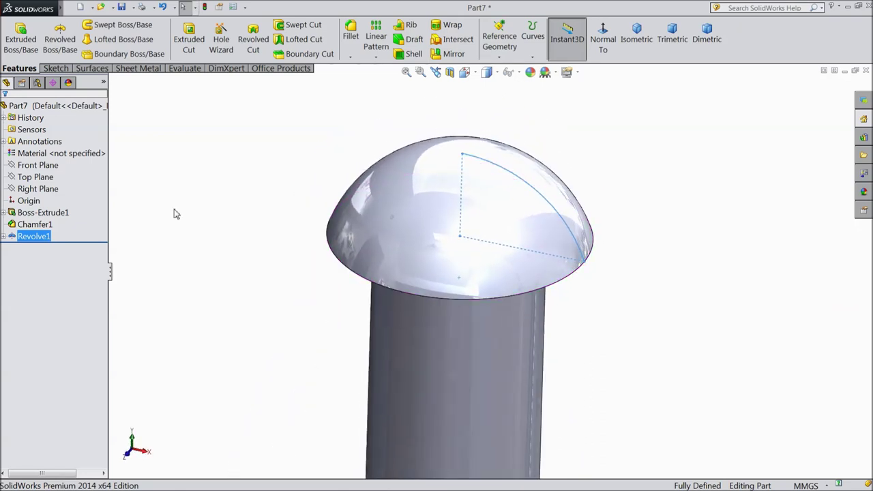
left_click(37, 165)
left_click(43, 153)
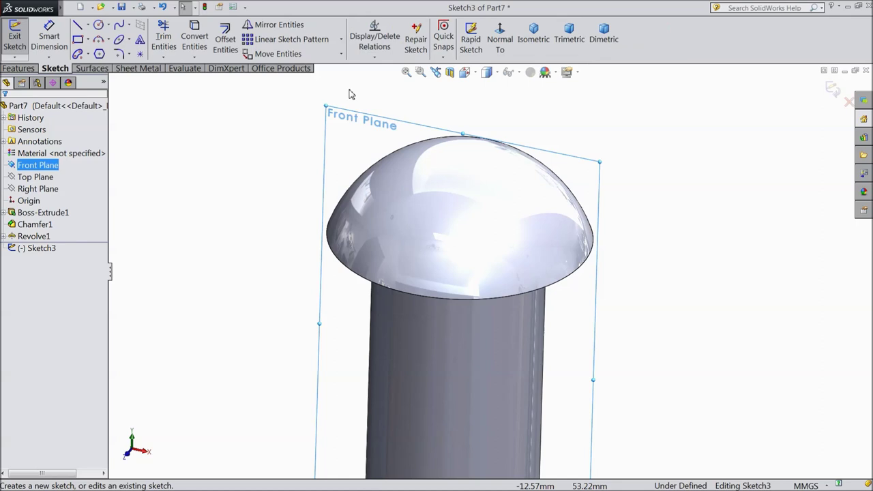
- Draw a vertical centerline up from the head's base and dimension it 3 mm
left_click(502, 41)
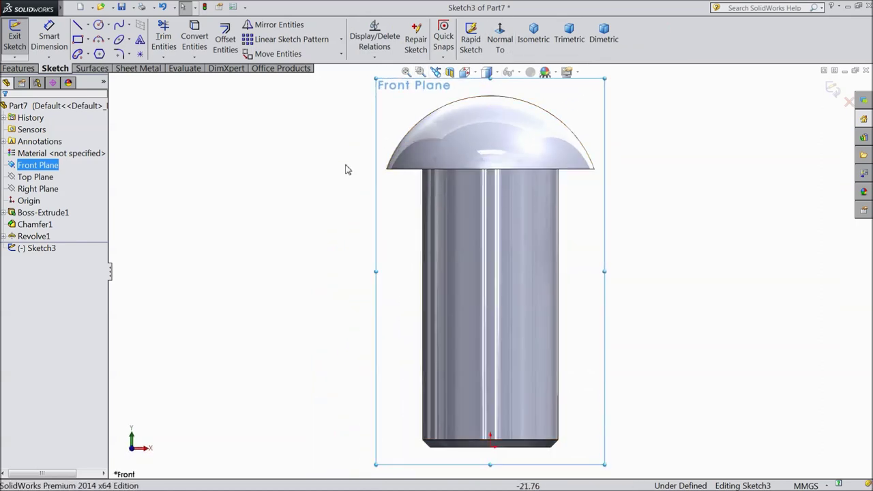
left_click(88, 26)
left_click(96, 51)
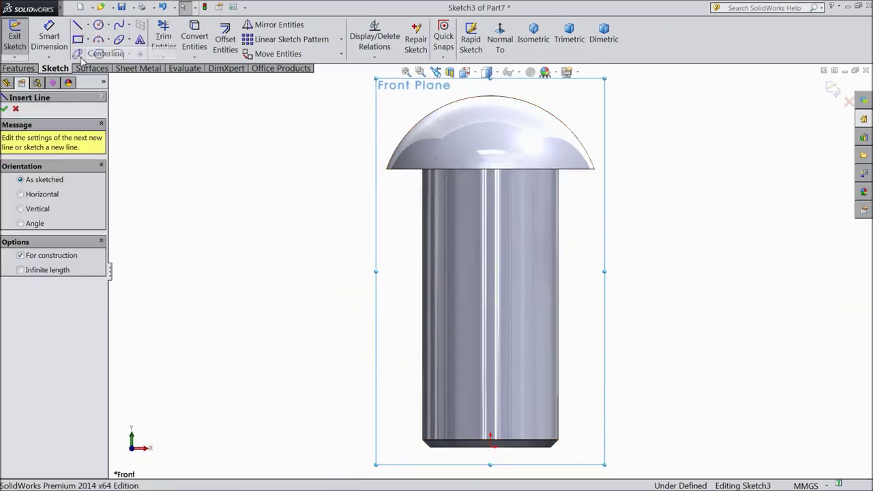
scroll(498, 127, "up", 3)
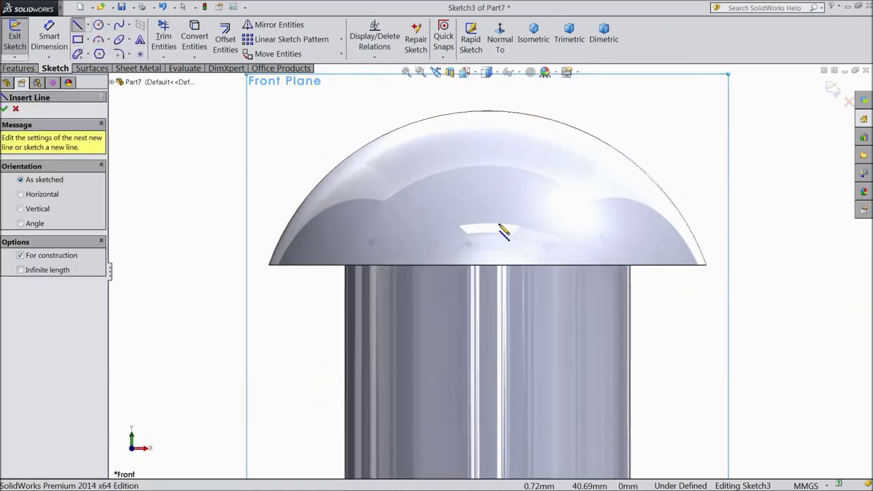
left_click(488, 265)
left_click(488, 225)
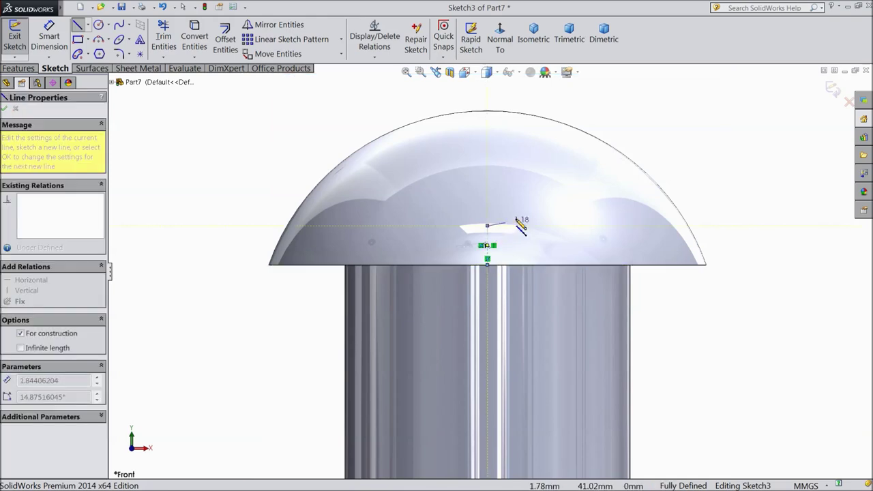
right_click(521, 226)
left_click(537, 89)
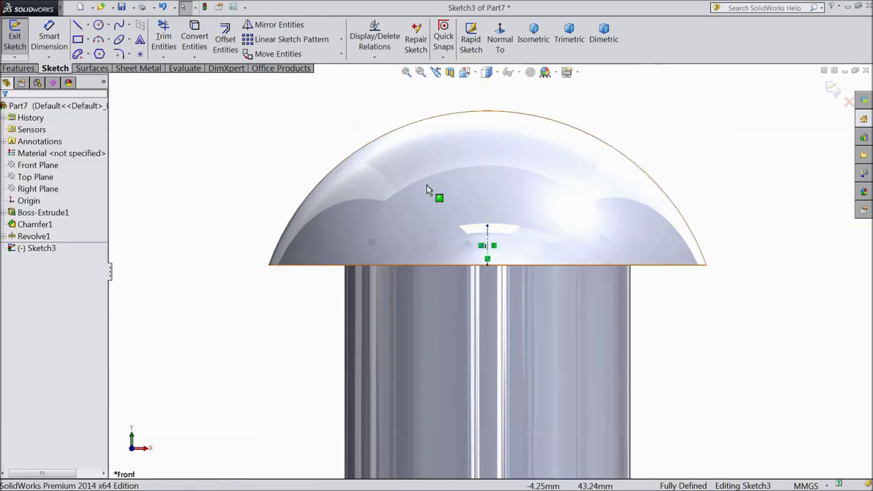
left_click(50, 38)
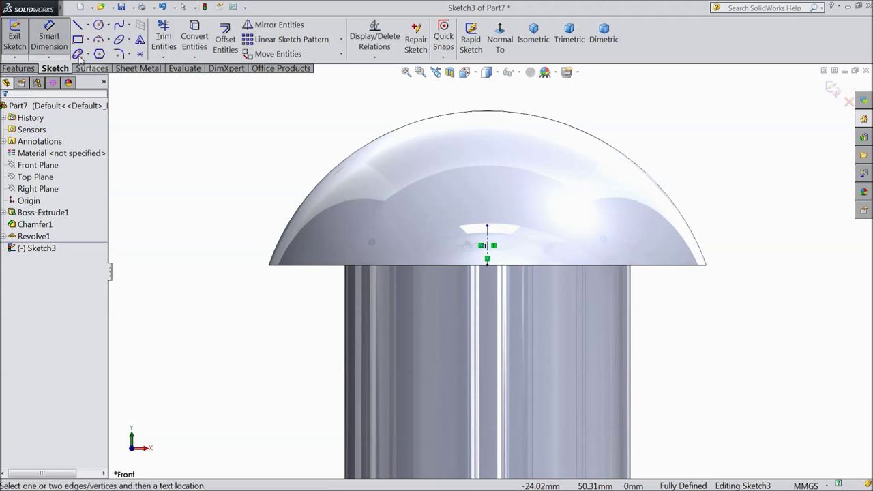
left_click(488, 240)
left_click(414, 217)
type("3")
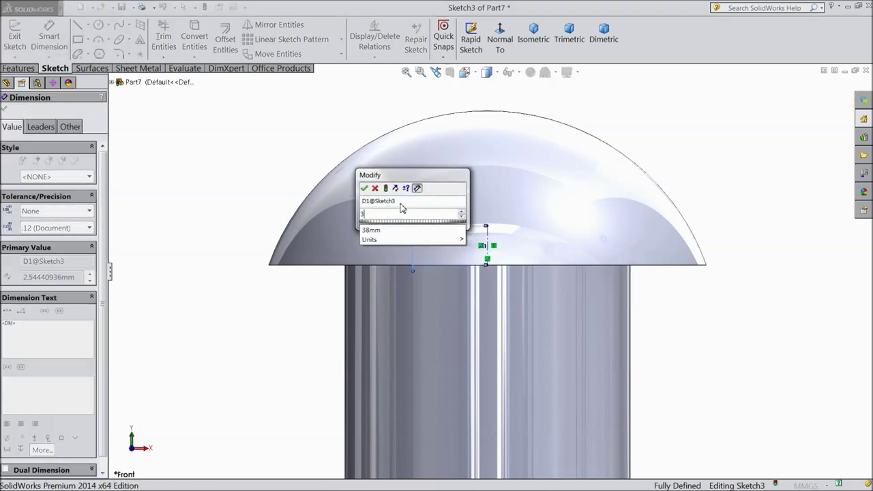
left_click(365, 189)
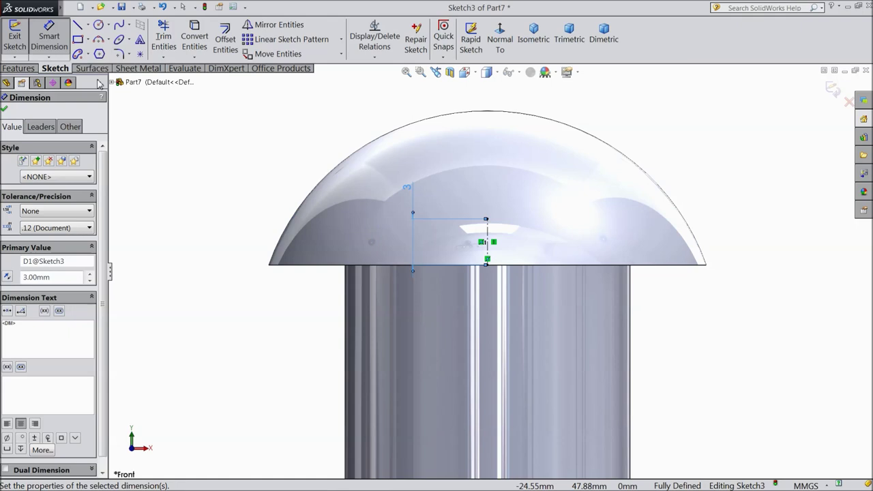
- Draw a corner rectangle from the centerline's top and dimension its top edge 2 mm
left_click(78, 39)
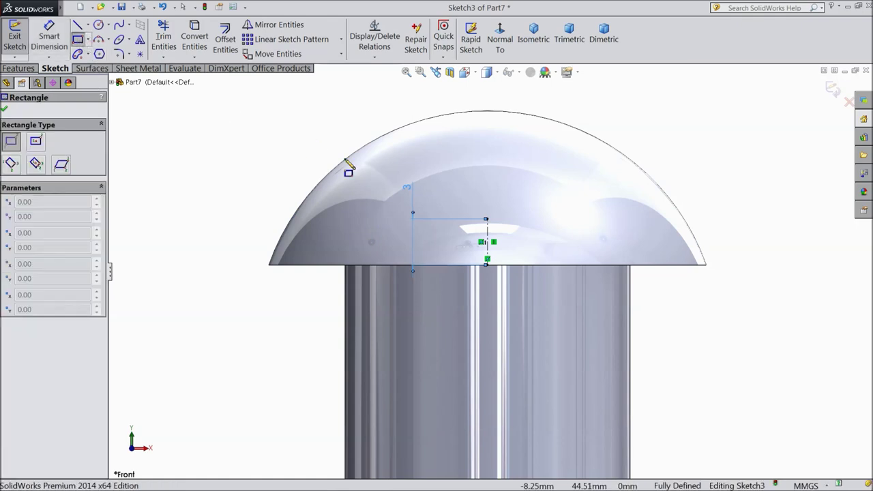
left_click(487, 219)
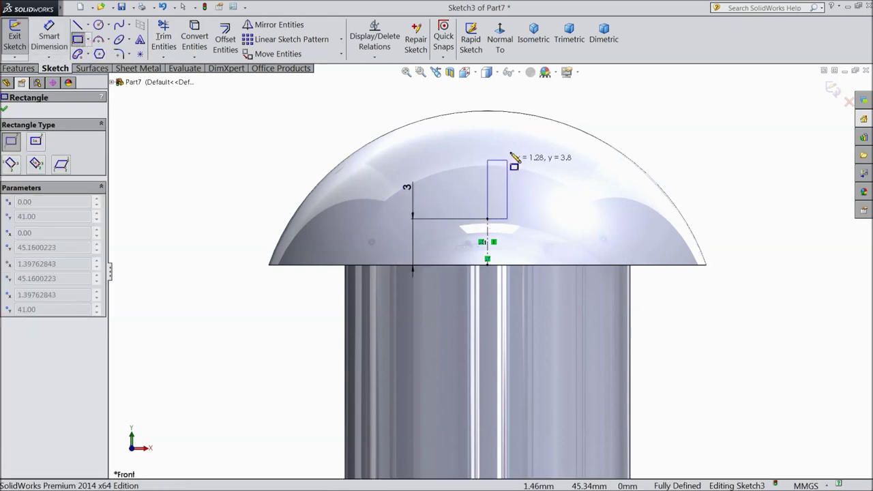
left_click(515, 82)
key("z")
key("z")
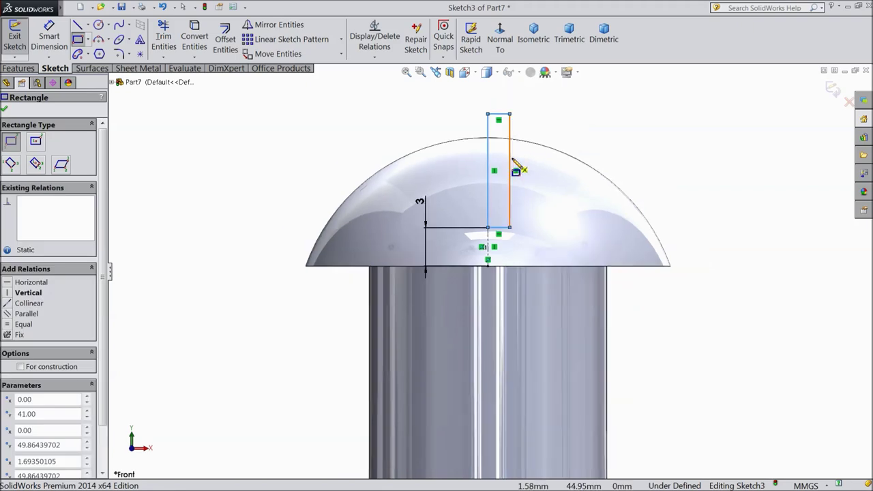
left_click(39, 33)
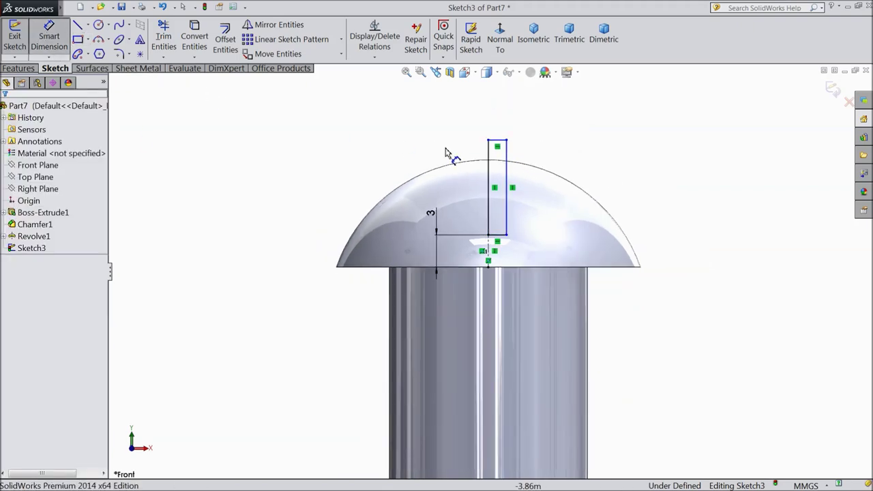
left_click(502, 141)
left_click(505, 123)
type("2")
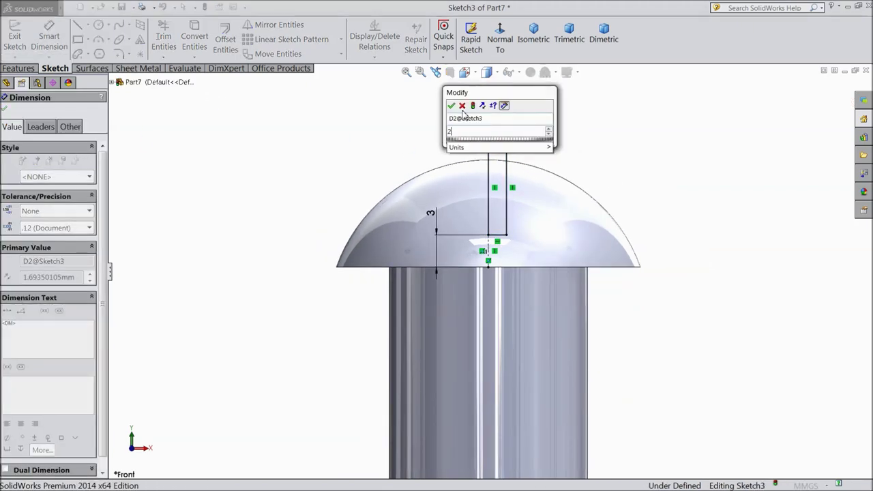
left_click(452, 106)
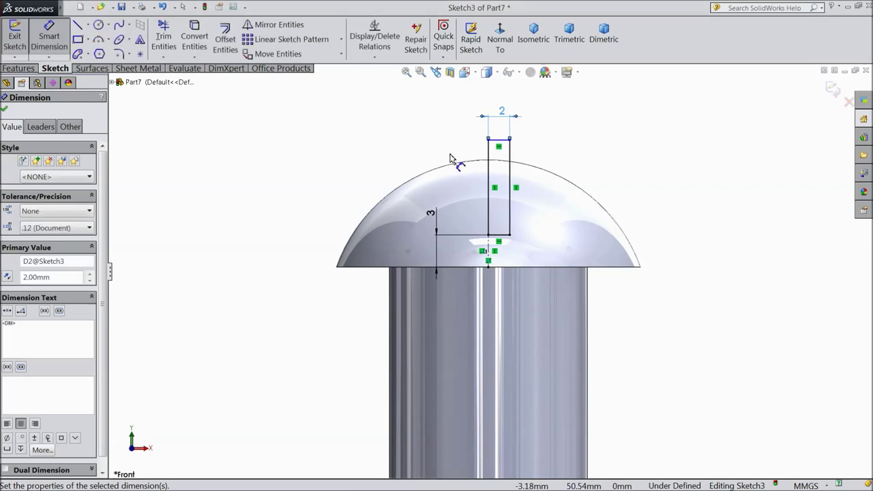
left_click(4, 110)
- Mirror the rectangle about its left edge and make the centre line construction geometry
scroll(541, 176, "down", 2)
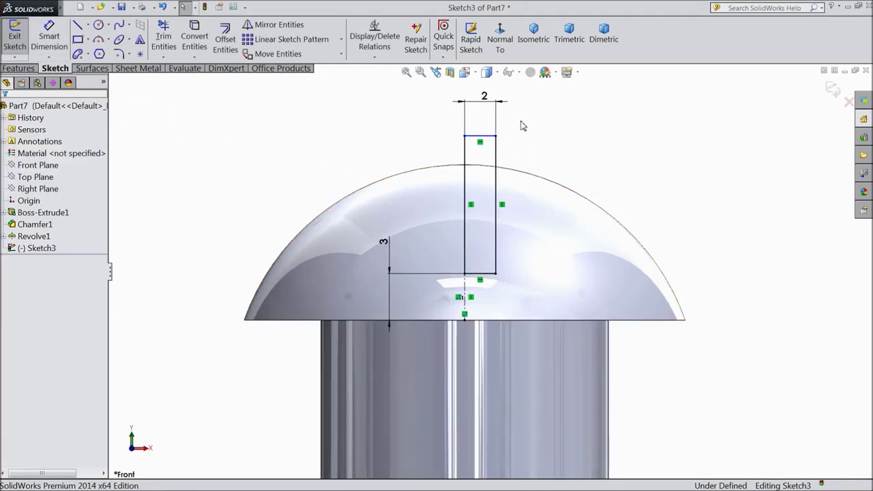
left_click_drag(451, 158, 453, 159)
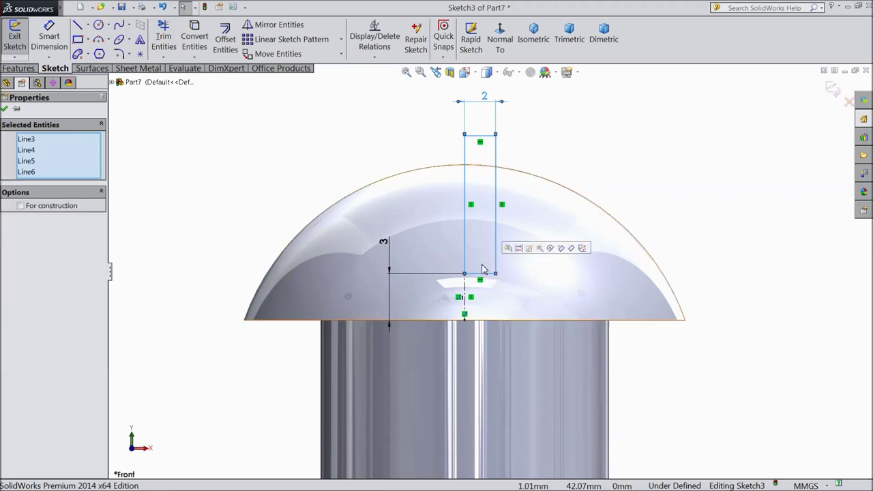
left_click(277, 26)
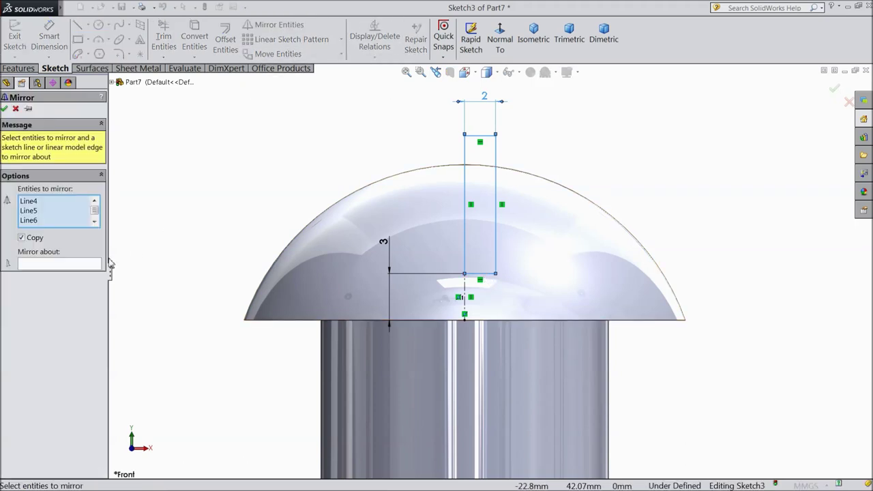
left_click(84, 265)
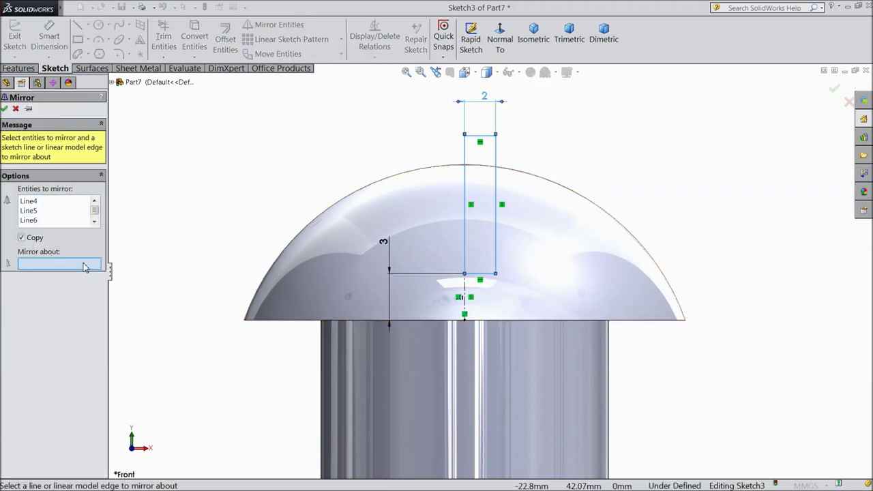
left_click(465, 229)
left_click(4, 110)
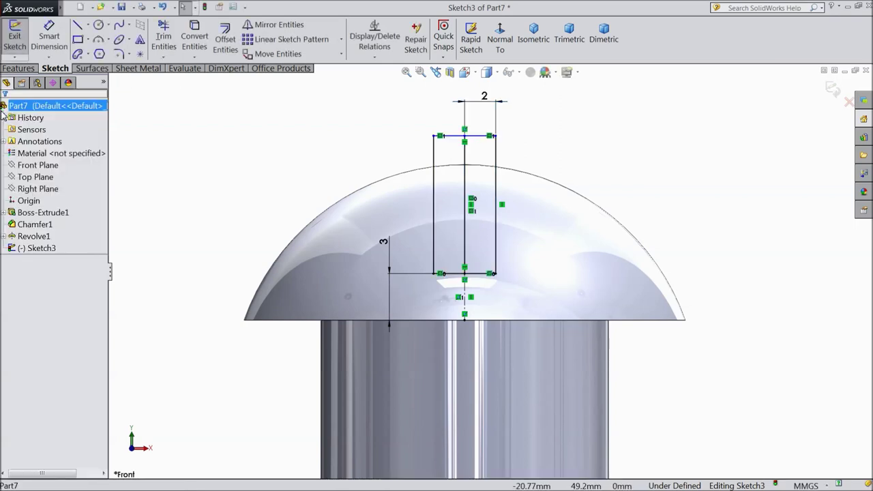
left_click(465, 183)
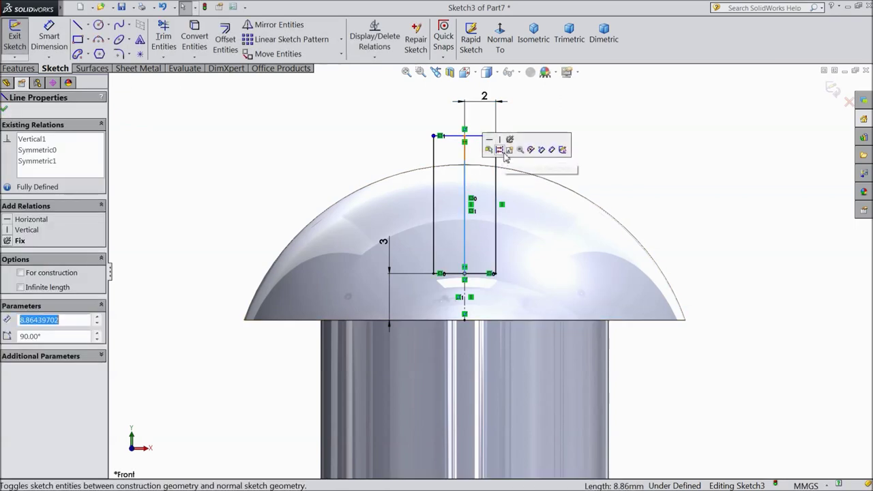
left_click(505, 153)
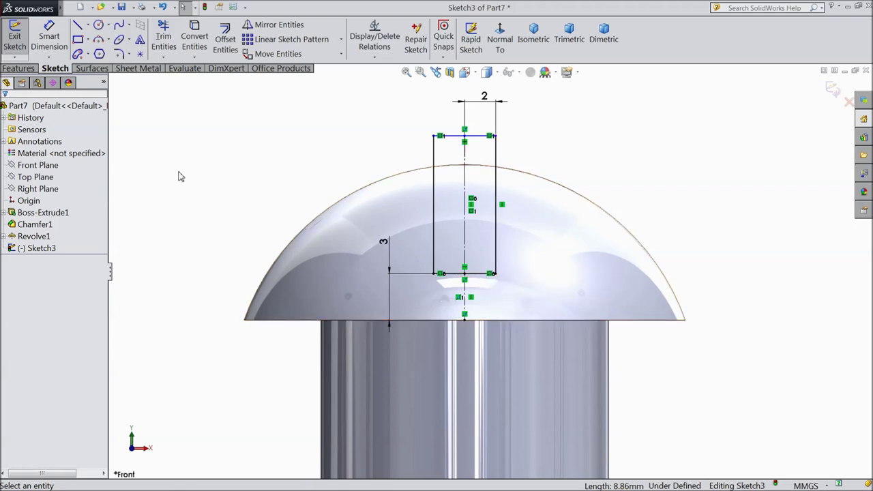
left_click(19, 69)
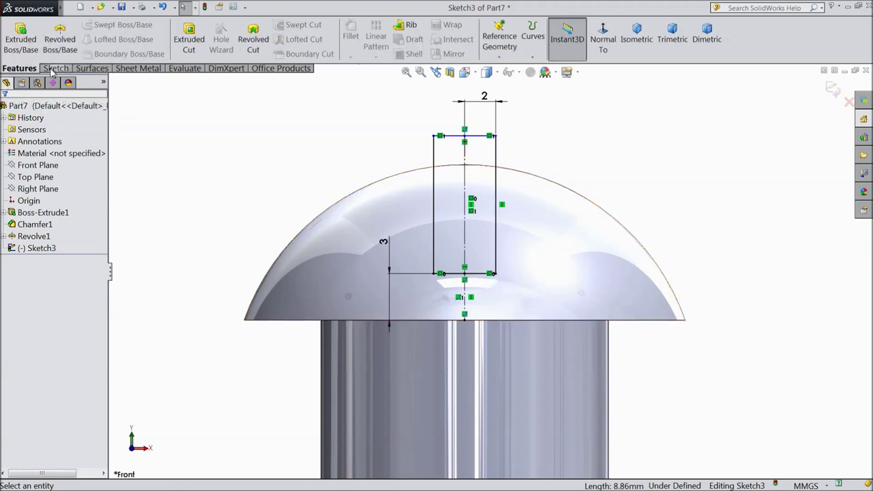
- Cut the slot through the domed head with a Mid Plane extruded cut of 38 mm
left_click(191, 50)
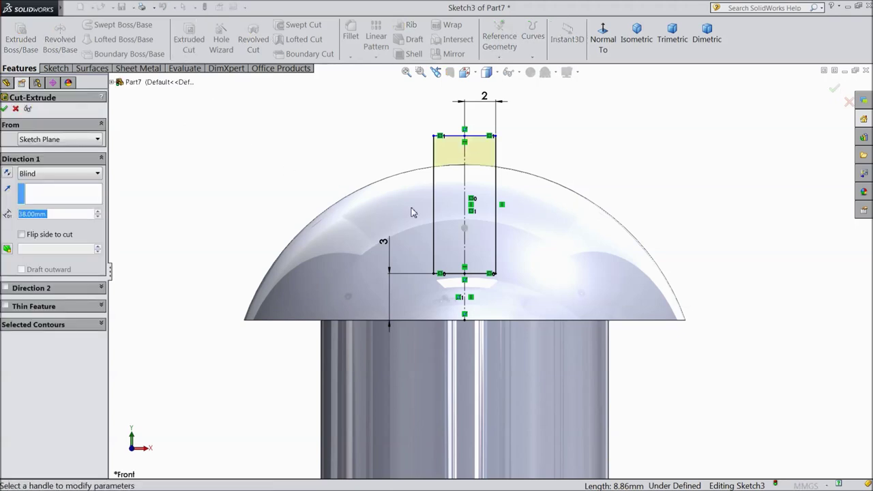
scroll(681, 163, "down", 3)
middle_click_drag(681, 164, 637, 199)
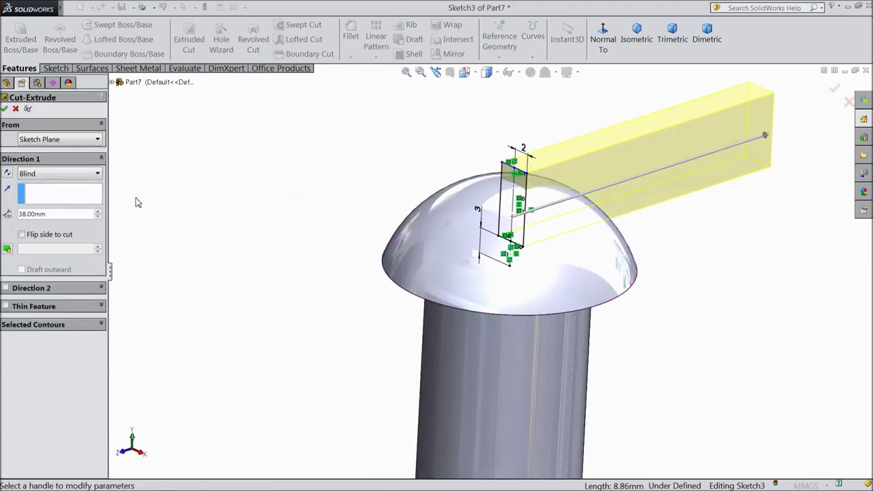
left_click(43, 174)
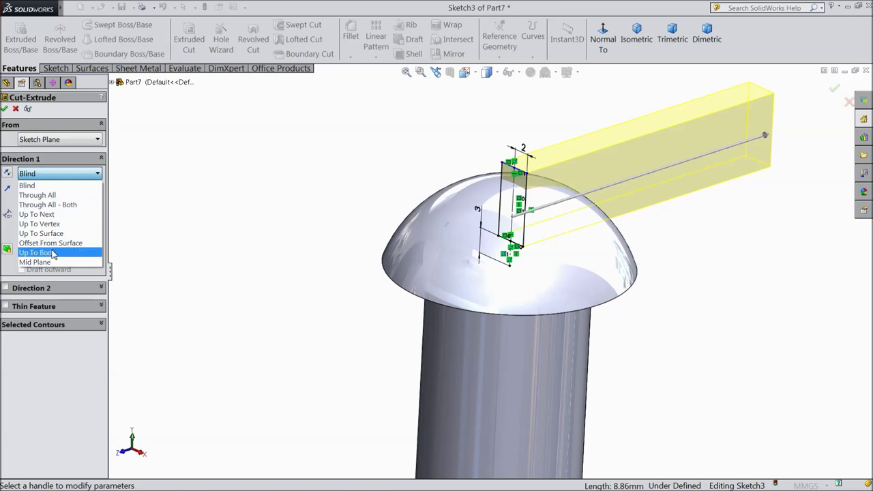
left_click(34, 262)
mouse_move(188, 246)
middle_mouse_down()
mouse_move(174, 209)
mouse_move(205, 205)
mouse_move(215, 213)
middle_mouse_up()
left_click(5, 109)
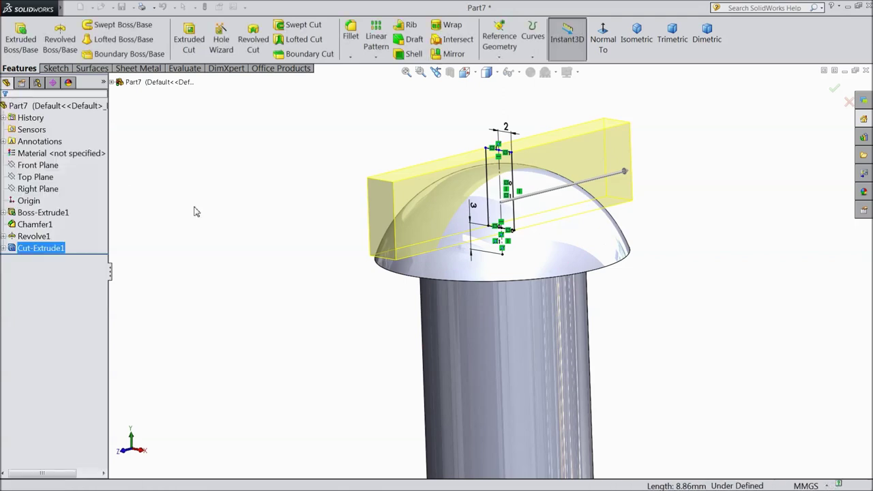
- Orbit around the slotted head to inspect the cut, then save the part
middle_click_drag(320, 249, 327, 311)
scroll(367, 332, "up", 3)
mouse_move(366, 331)
middle_mouse_down()
mouse_move(357, 247)
mouse_move(376, 325)
middle_mouse_up()
scroll(522, 329, "down", 3)
middle_click_drag(613, 325, 586, 290)
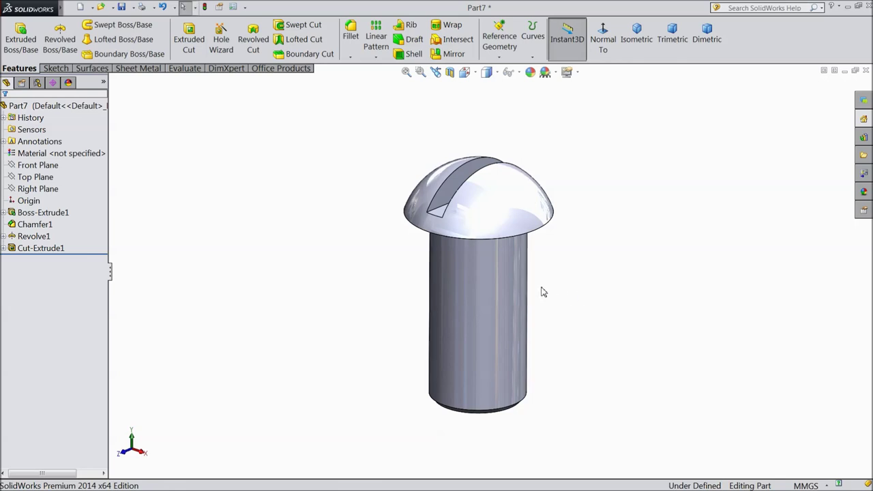
scroll(530, 296, "down", 4)
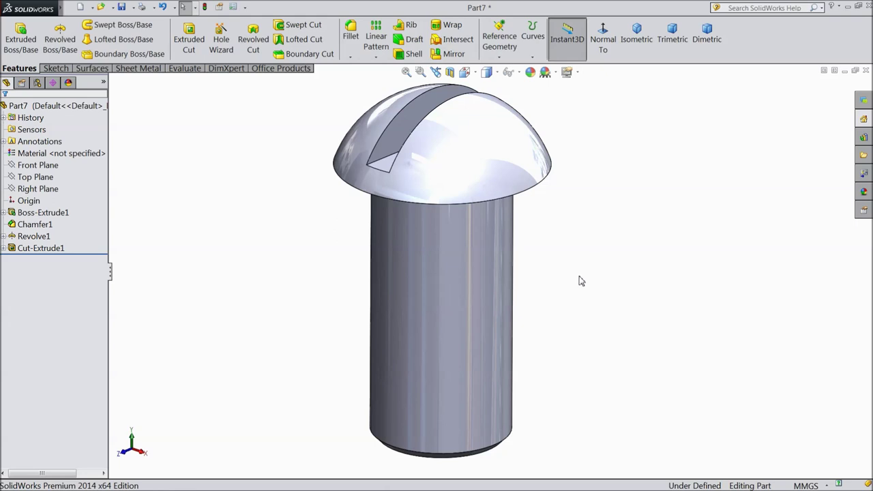
left_click(121, 8)
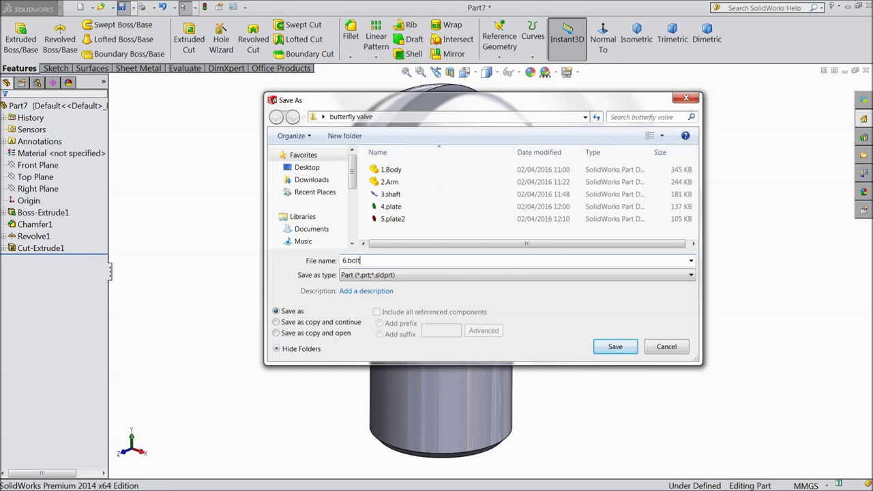
- Save the part as 6.bolt and start a new document
left_click(615, 350)
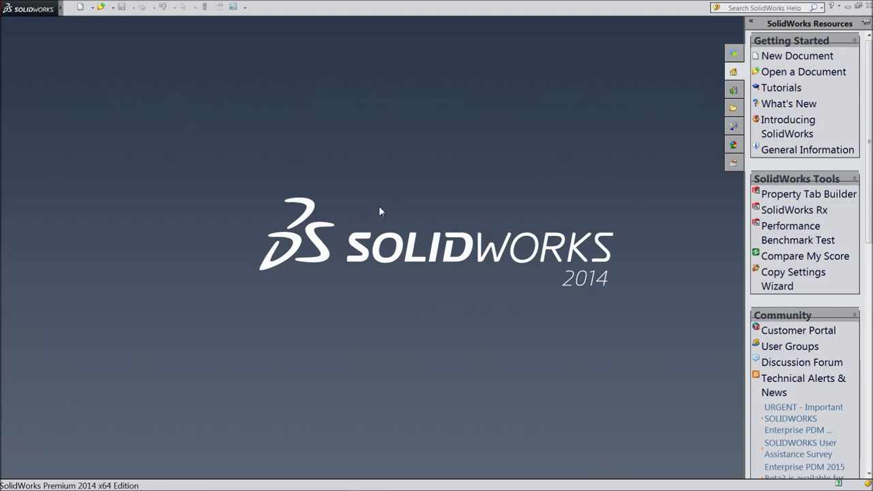
left_click(81, 8)
- Create a new assembly document
left_click(191, 266)
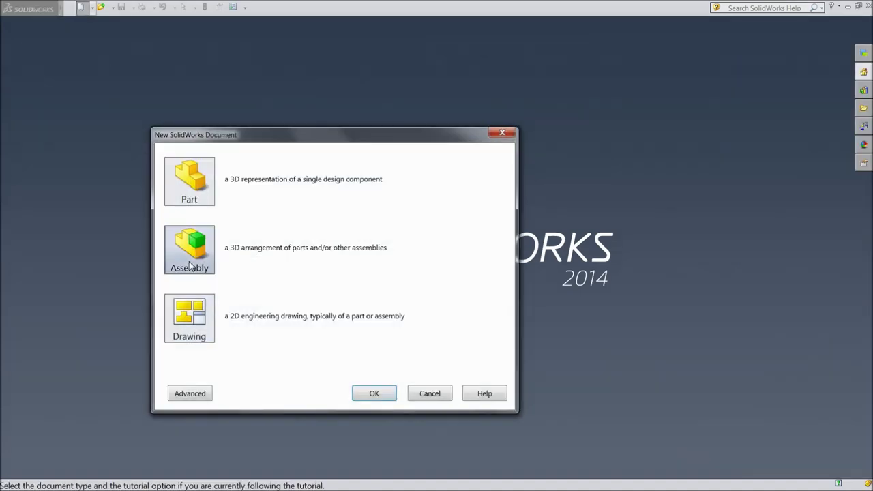
left_click(367, 400)
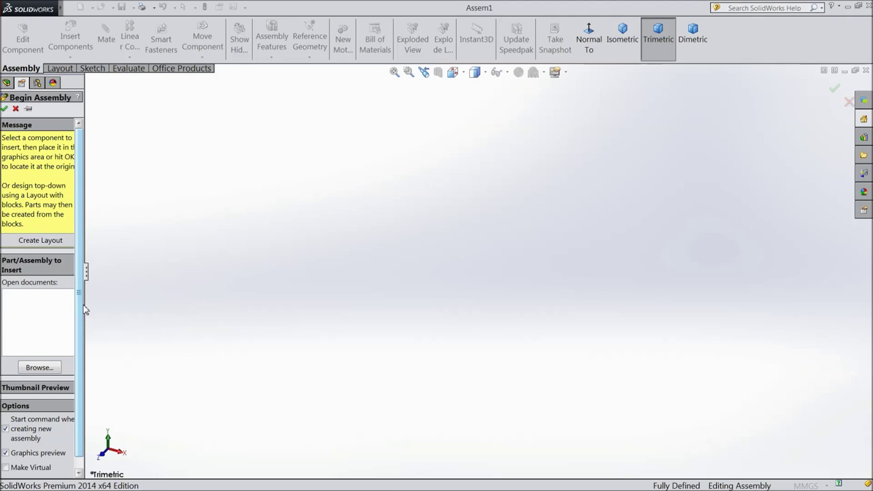
left_click_drag(93, 304, 118, 309)
- Place 3.shaft from the files folder as the first component, then begin inserting another part
left_click(67, 331)
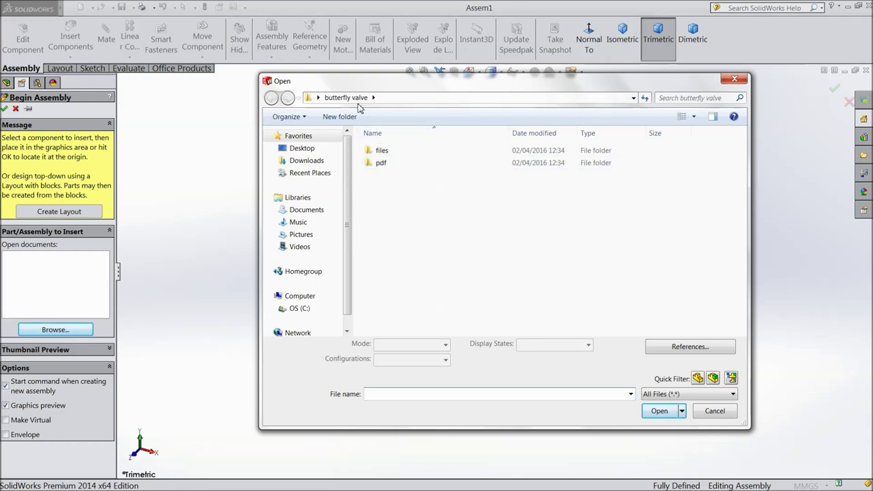
double_click(383, 152)
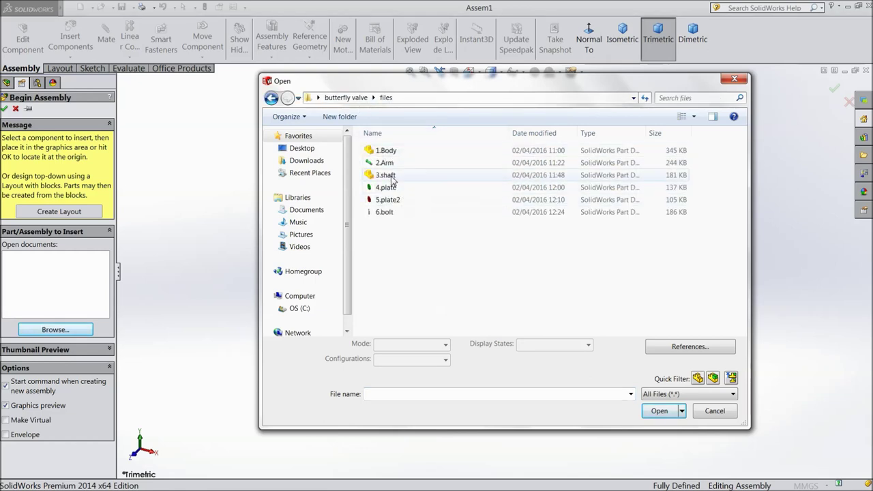
left_click(384, 176)
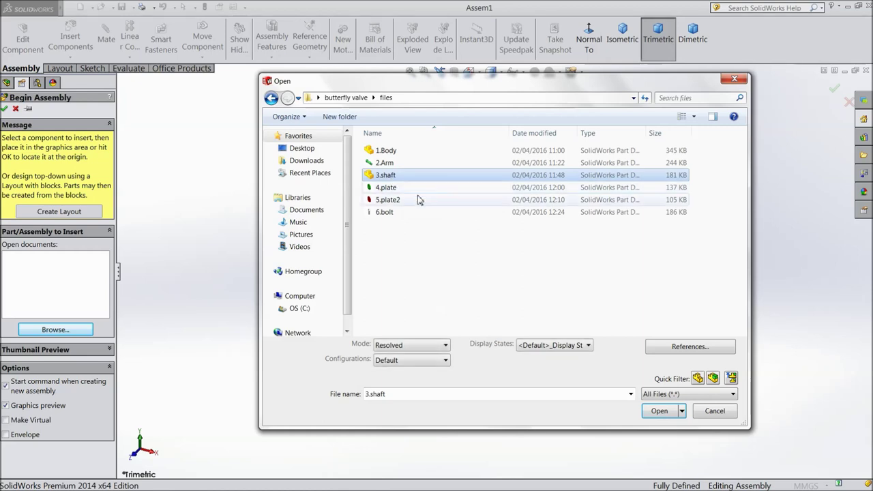
left_click(659, 411)
left_click(442, 264)
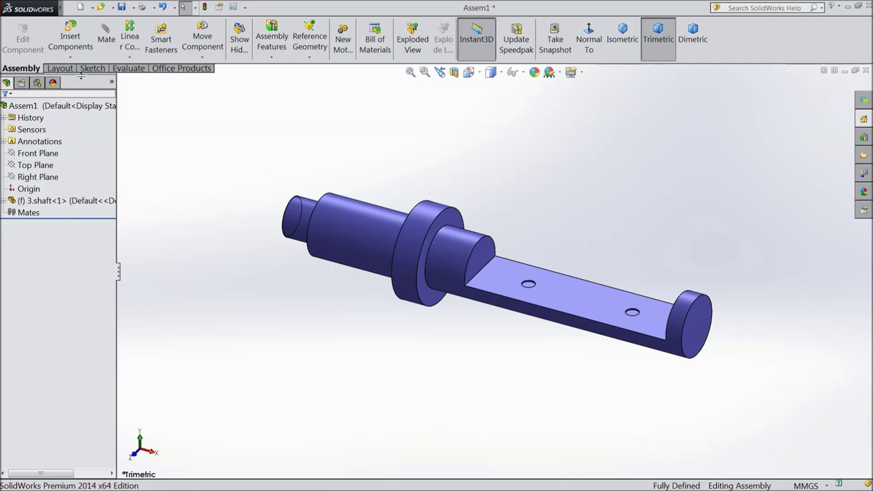
left_click(74, 39)
left_click(56, 322)
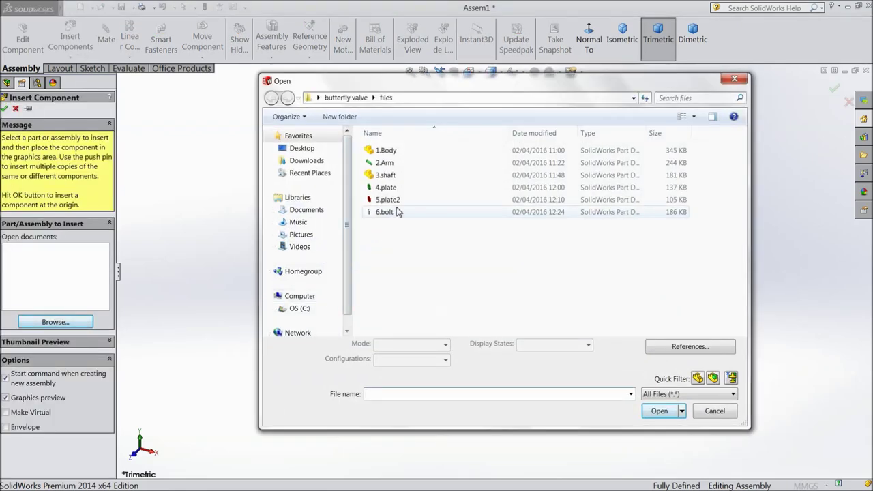
- Insert the 5.plate2 disc beside the shaft and rotate it to lie flat
left_click(388, 200)
left_click(658, 411)
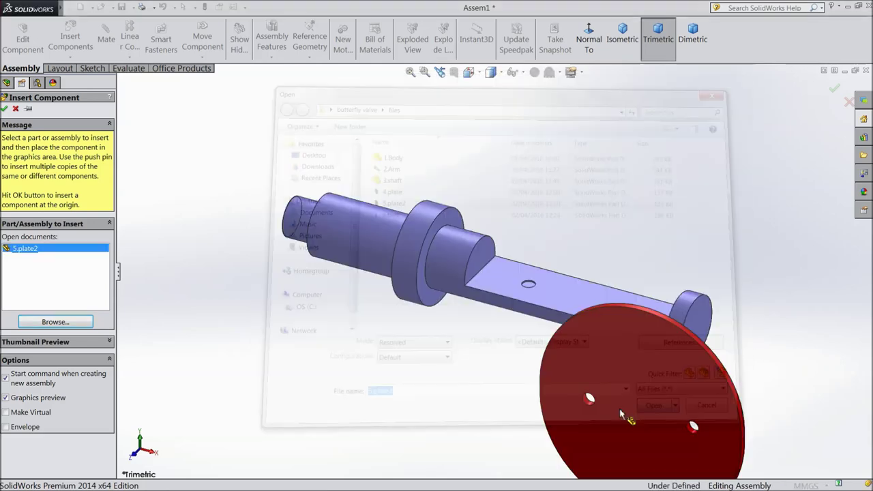
left_click(589, 178)
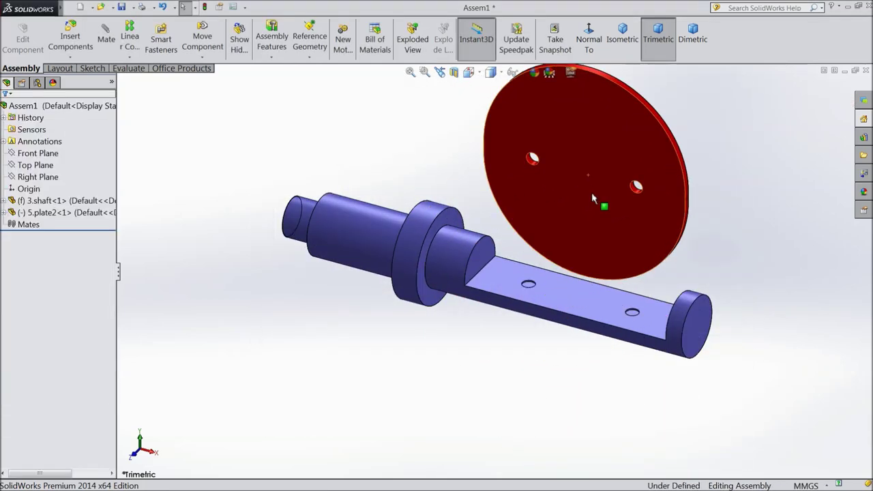
scroll(594, 208, "up", 2)
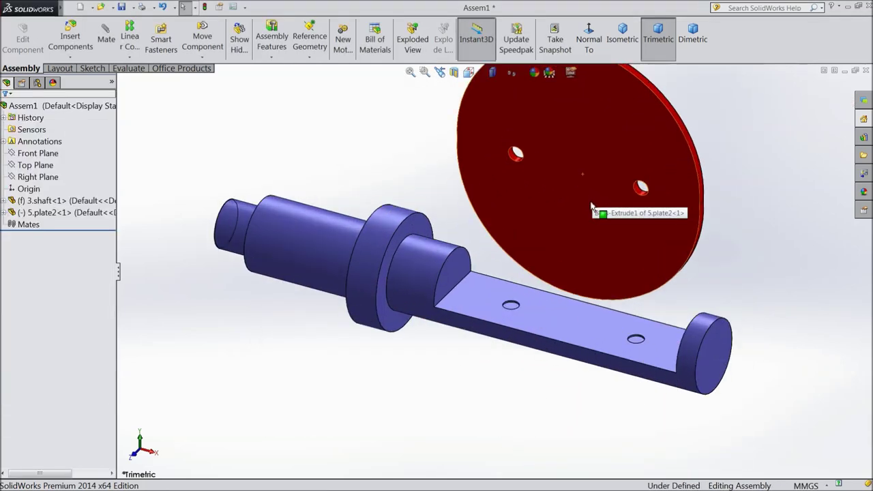
left_click(202, 57)
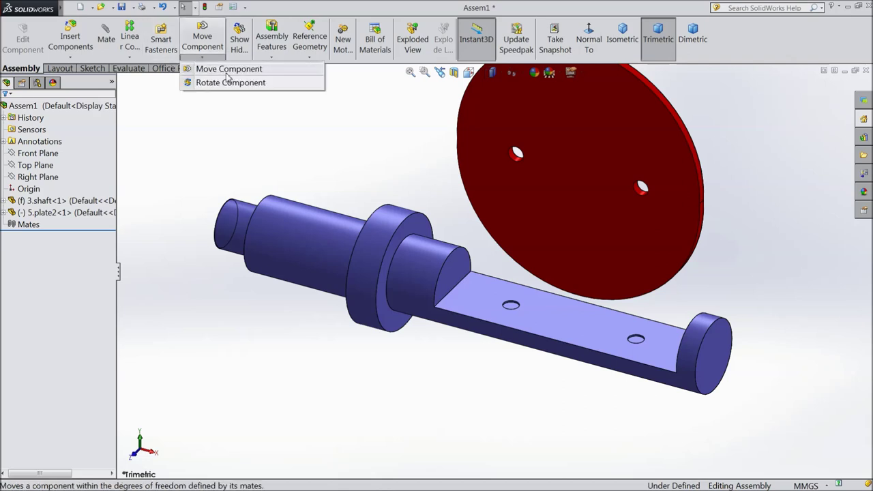
left_click(231, 82)
left_click_drag(551, 112, 503, 271)
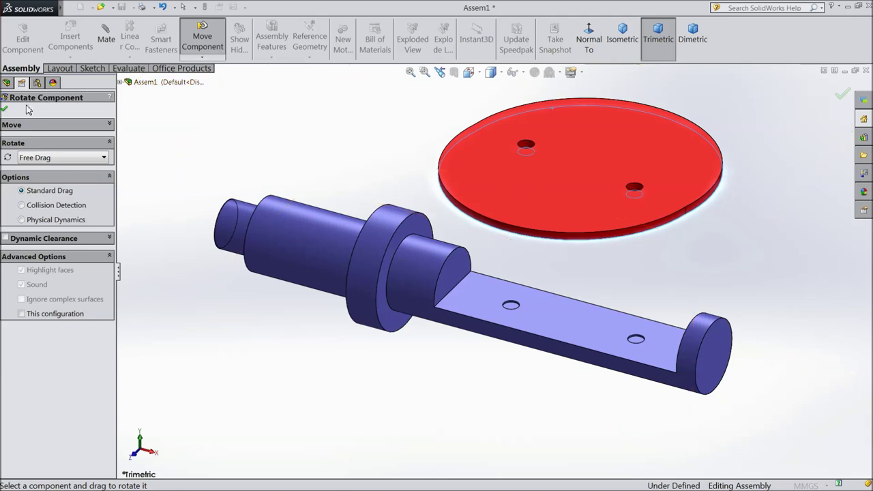
left_click(4, 111)
- Mate the disc's two holes concentric with the two holes in the shaft's flat section
left_click(107, 41)
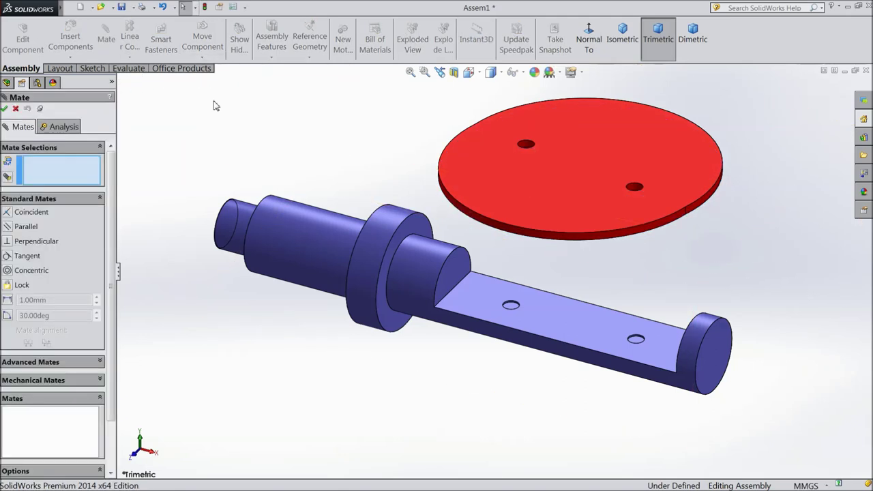
scroll(510, 273, "down", 4)
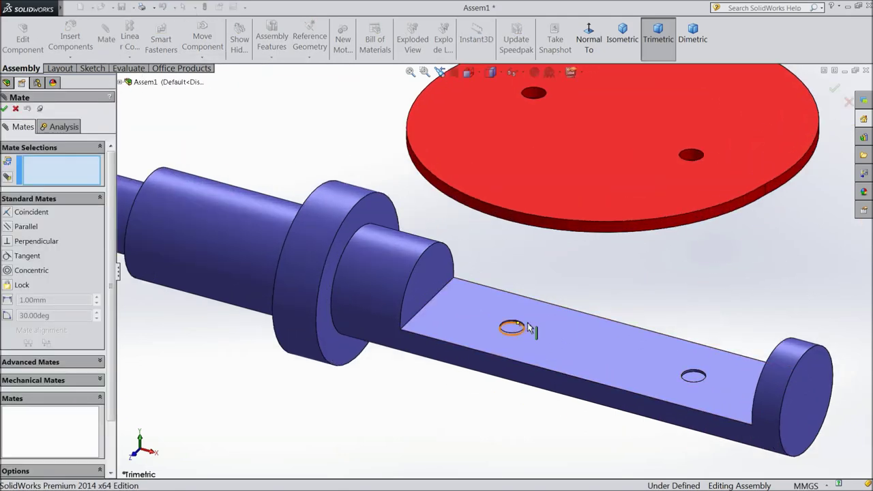
scroll(510, 329, "down", 3)
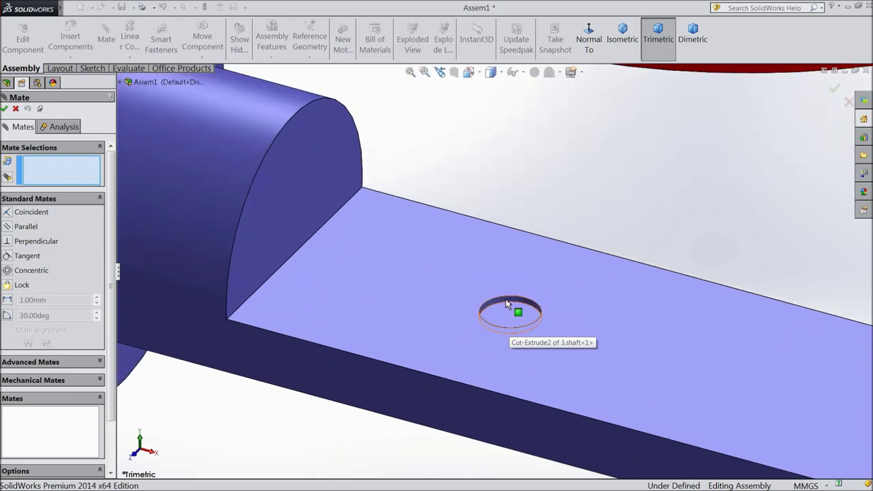
left_click(506, 302)
scroll(505, 305, "up", 6)
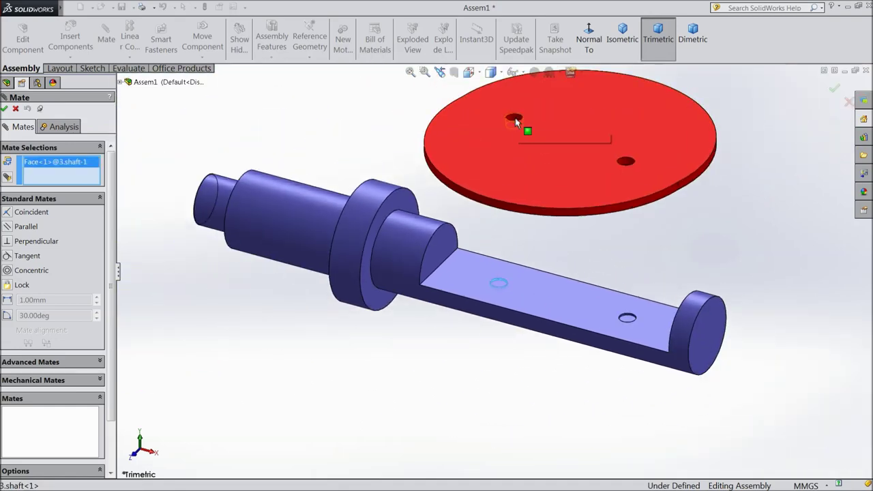
left_click(515, 118)
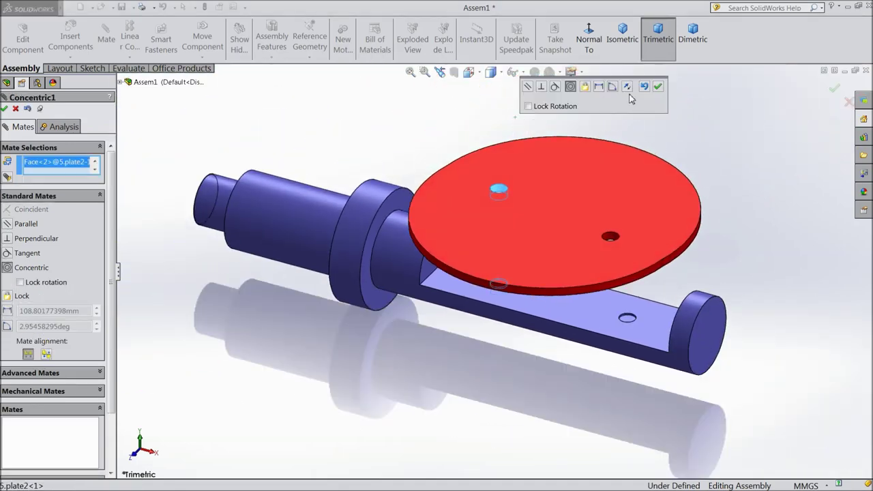
left_click(658, 87)
scroll(617, 263, "down", 3)
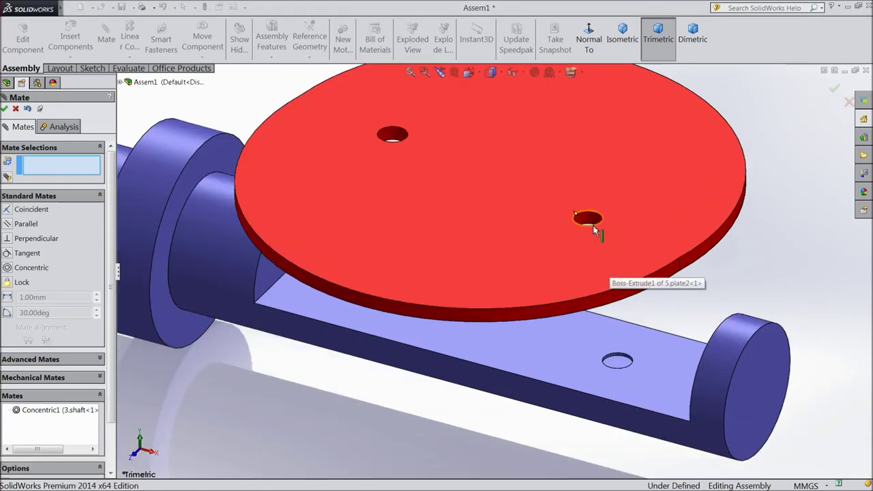
left_click(588, 222)
scroll(619, 362, "down", 3)
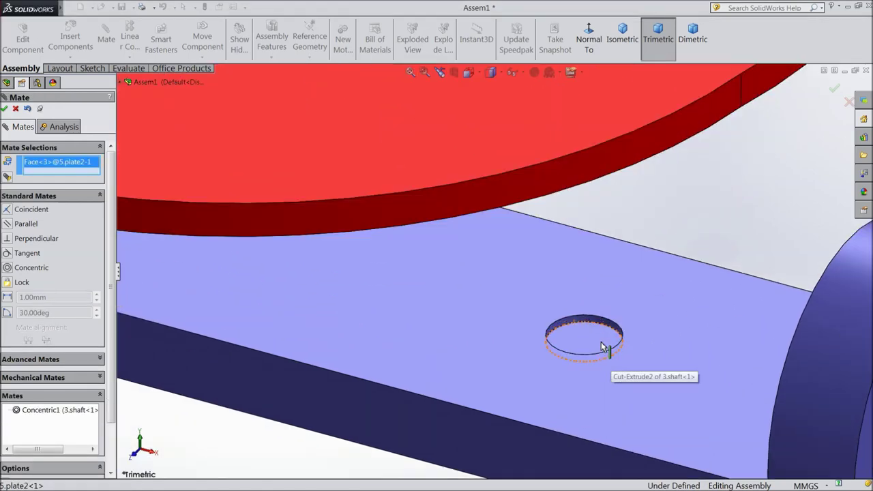
left_click(582, 323)
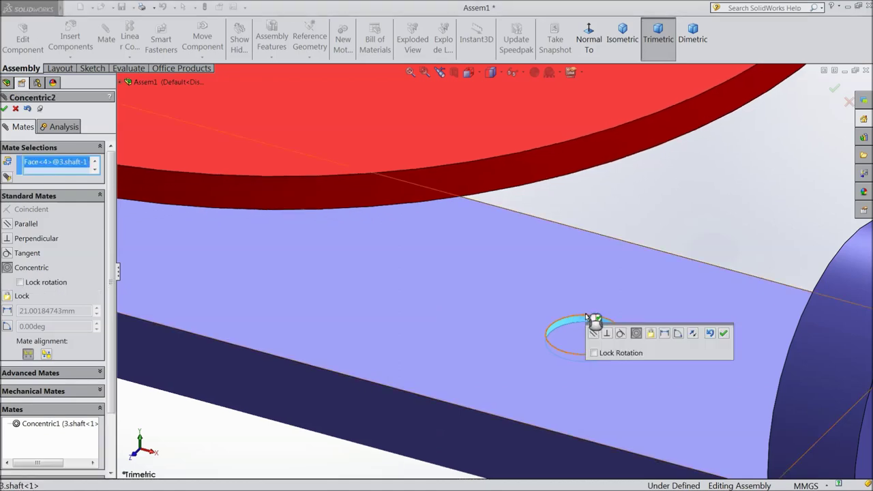
scroll(591, 317, "up", 3)
left_click(725, 333)
- Add a coincident mate between the shaft's flat face and the disc's underside
scroll(668, 335, "up", 2)
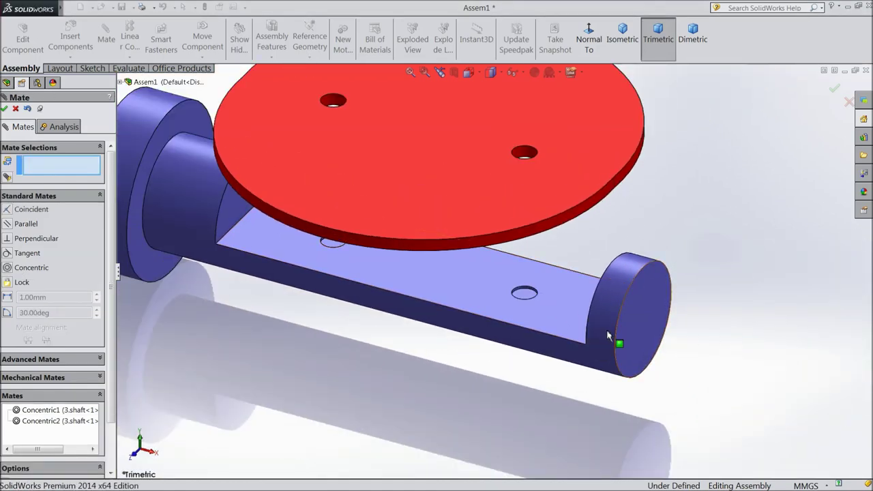
left_click(472, 303)
scroll(472, 306, "up", 3)
middle_click_drag(450, 358, 436, 230)
left_click(417, 156)
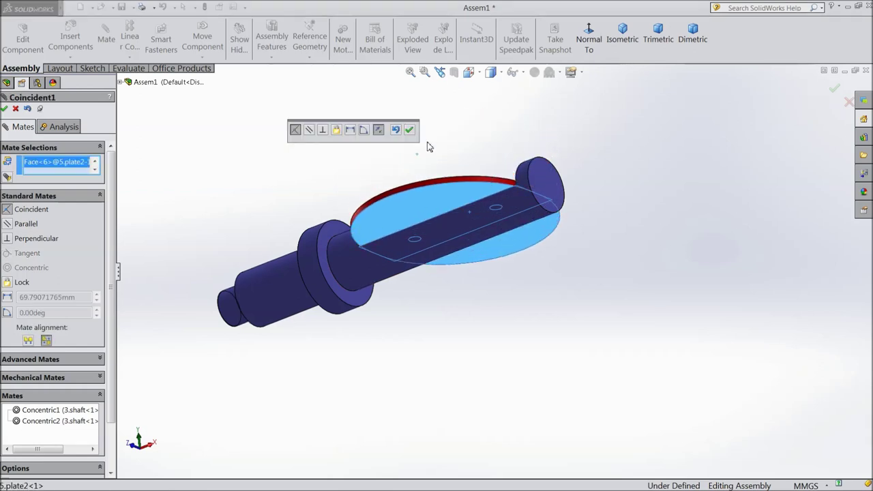
left_click(408, 131)
middle_click_drag(439, 130, 459, 244)
scroll(337, 234, "down", 4)
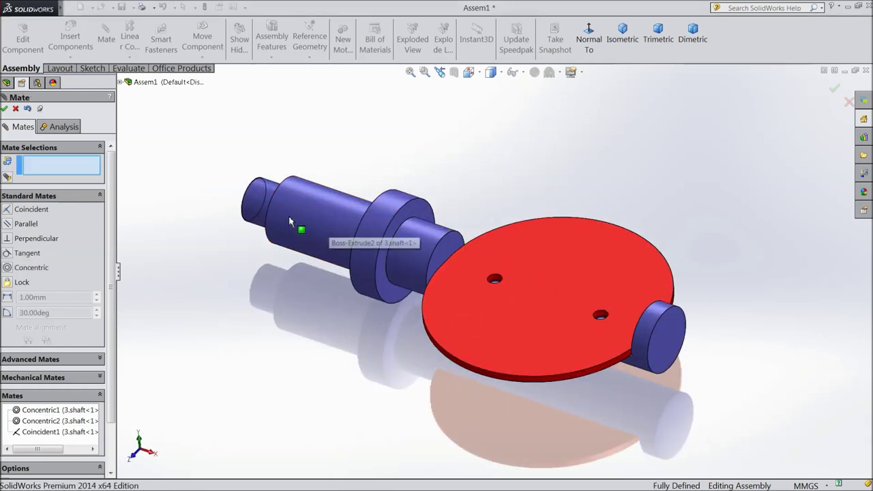
left_click(5, 110)
left_click(70, 40)
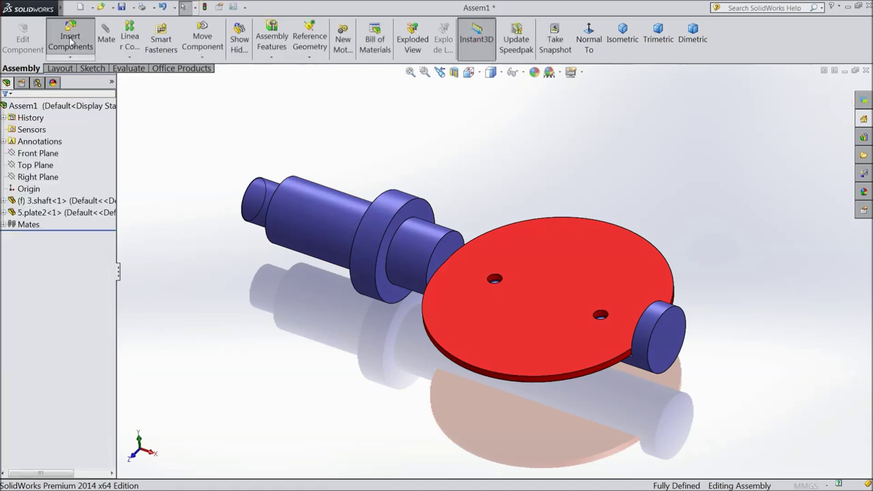
- Insert the 1.Body valve body and drag it into place above the shaft and disc
left_click(66, 323)
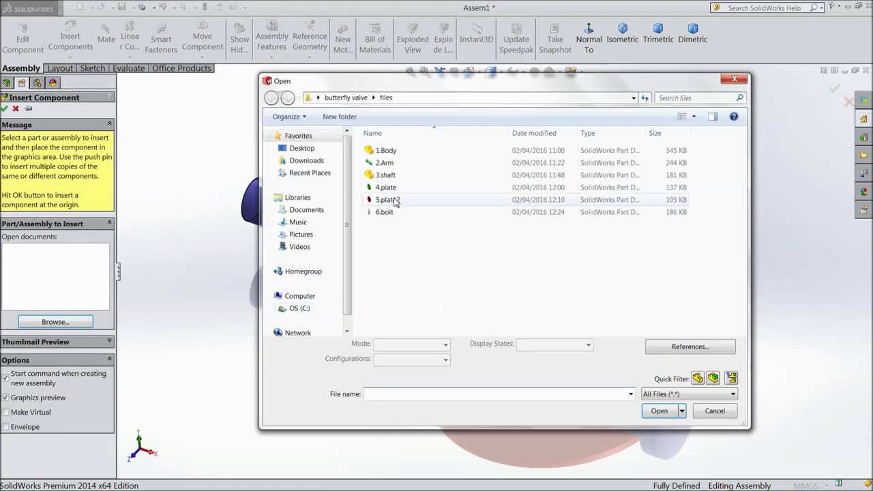
left_click(386, 150)
left_click(659, 412)
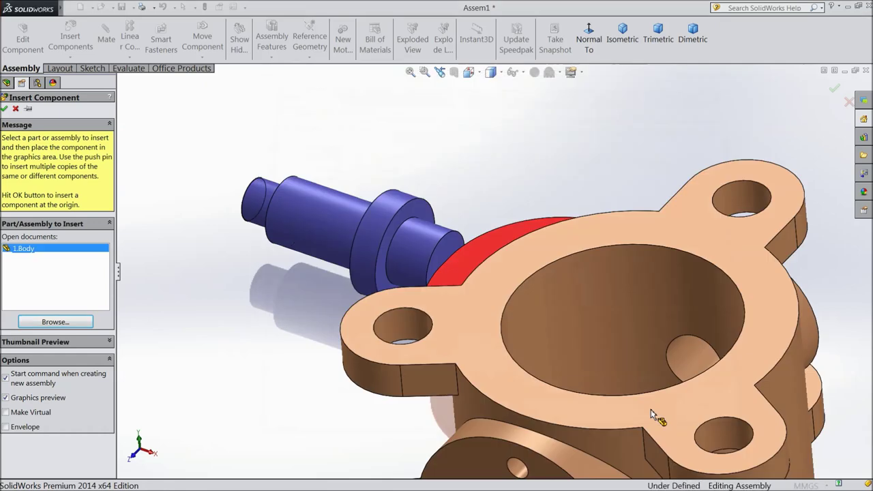
scroll(635, 246, "up", 5)
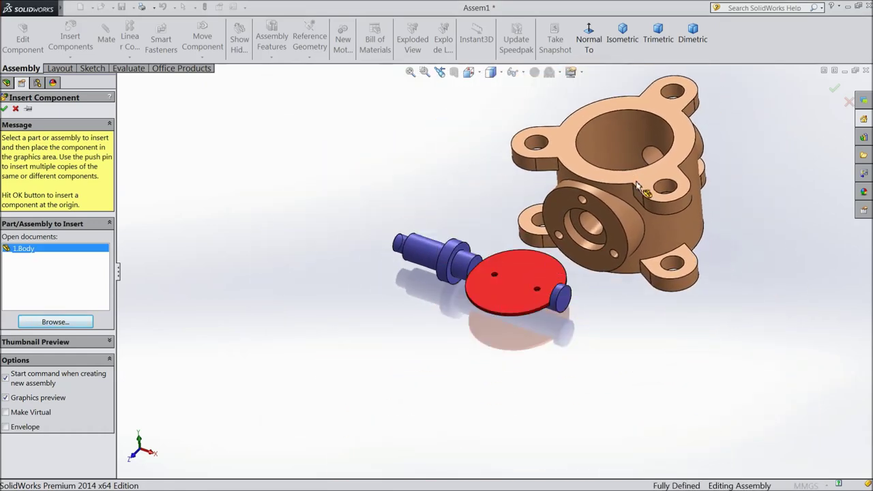
left_click(639, 182)
scroll(545, 232, "down", 4)
scroll(530, 251, "up", 3)
left_click_drag(536, 253, 508, 217)
scroll(473, 290, "down", 3)
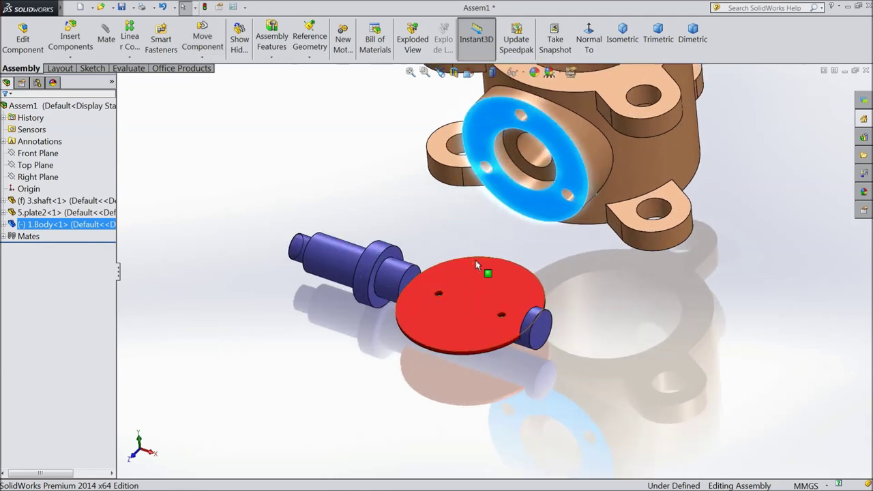
left_click(323, 174)
left_click(97, 42)
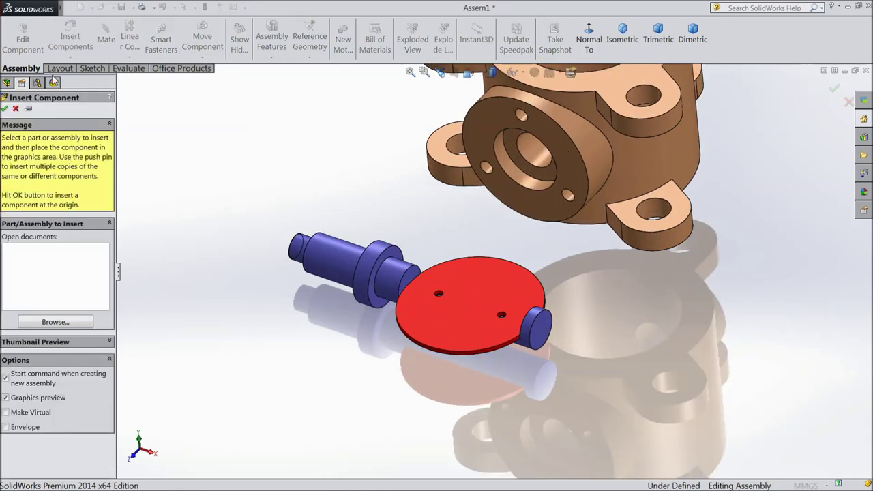
left_click(15, 109)
left_click(106, 36)
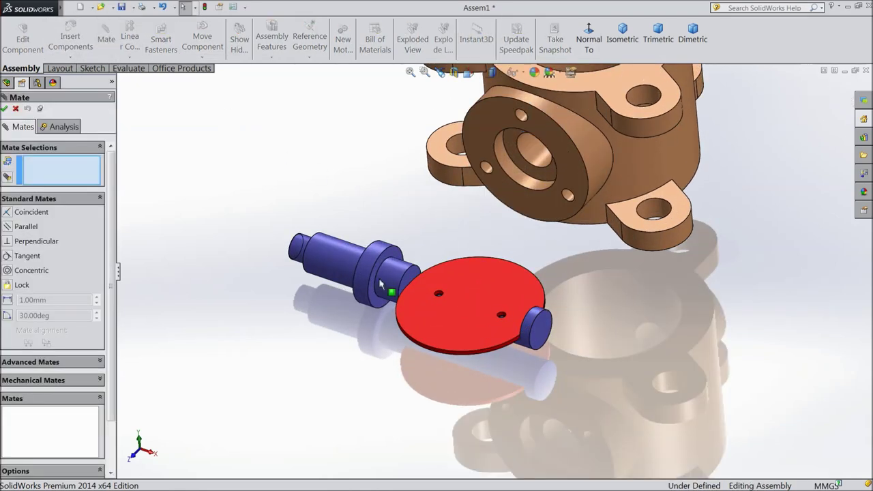
- Mate the shaft pin's end face coincident with the body's hole face, then fix 1.Body
scroll(550, 333, "down", 3)
left_click(449, 272)
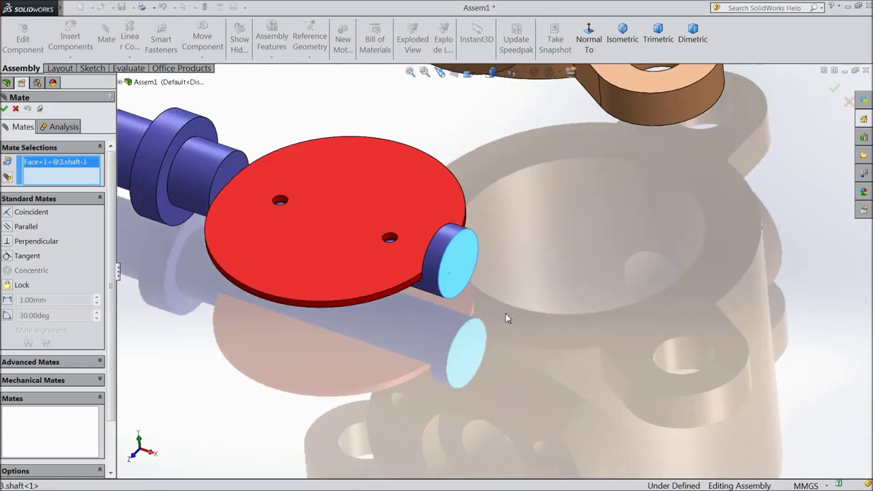
scroll(519, 314, "up", 5)
mouse_move(585, 295)
middle_mouse_down()
mouse_move(578, 286)
mouse_move(570, 298)
middle_mouse_up()
scroll(511, 176, "down", 5)
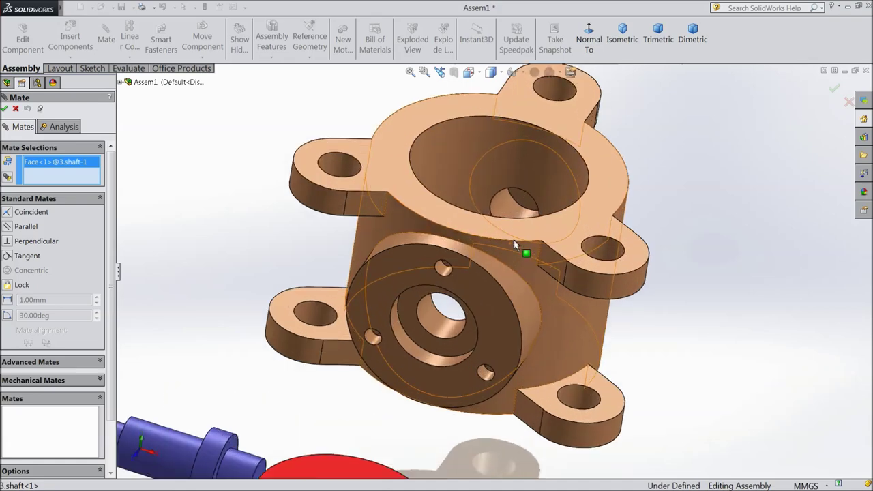
left_click(525, 203)
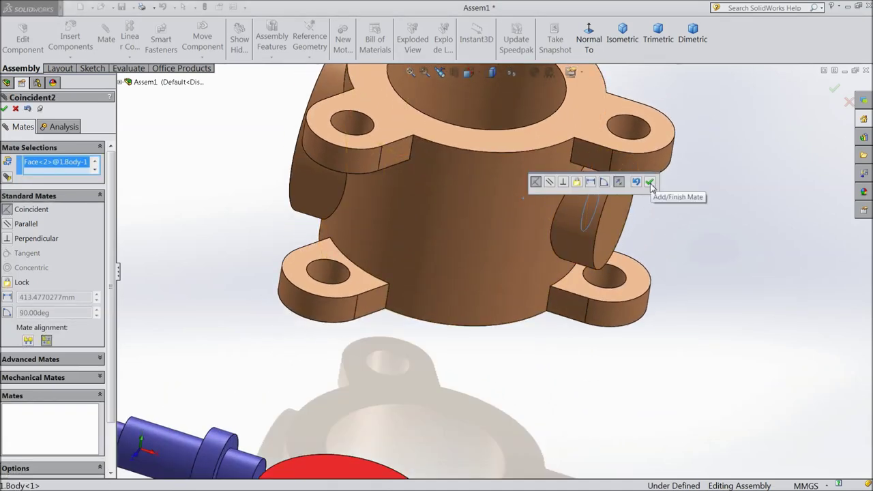
left_click(652, 185)
scroll(636, 269, "up", 5)
mouse_move(564, 348)
middle_mouse_down()
mouse_move(623, 345)
mouse_move(551, 355)
middle_mouse_up()
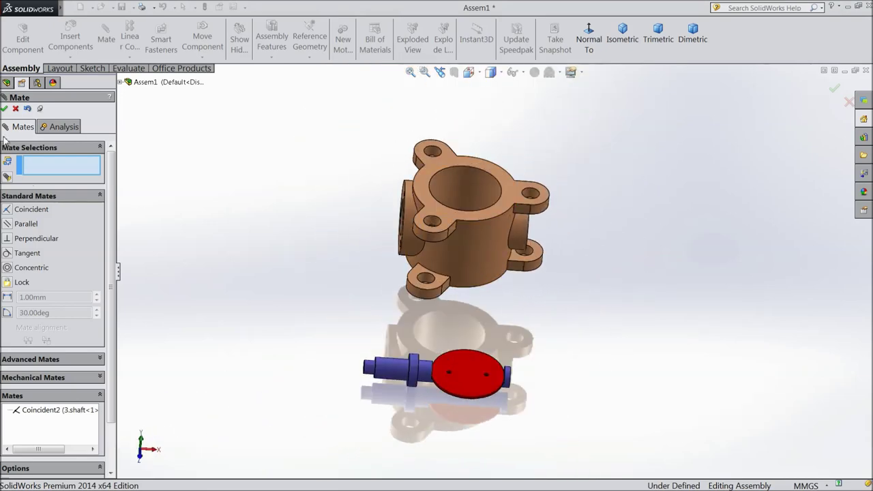
left_click(4, 110)
right_click(482, 251)
left_click(492, 327)
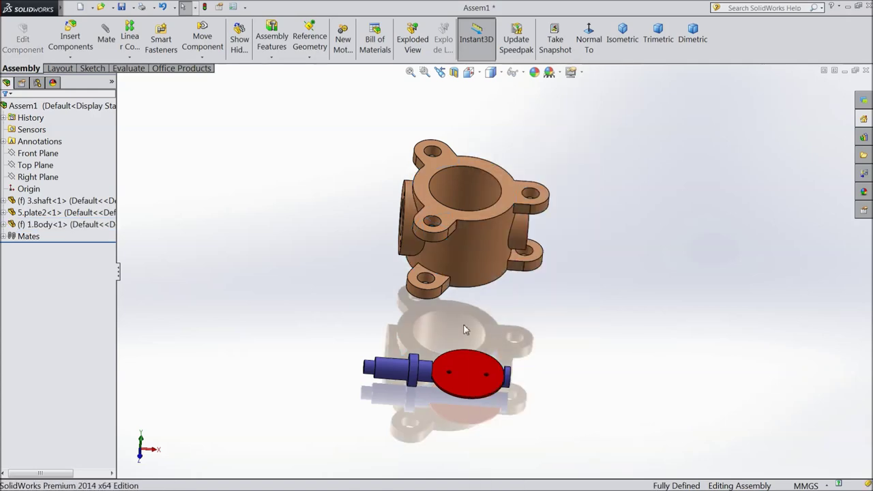
- Float the shaft and pull it with the red disc out beside the body
middle_click_drag(270, 254, 296, 290)
left_click_drag(506, 369, 429, 273)
left_click(514, 364)
right_click(496, 367)
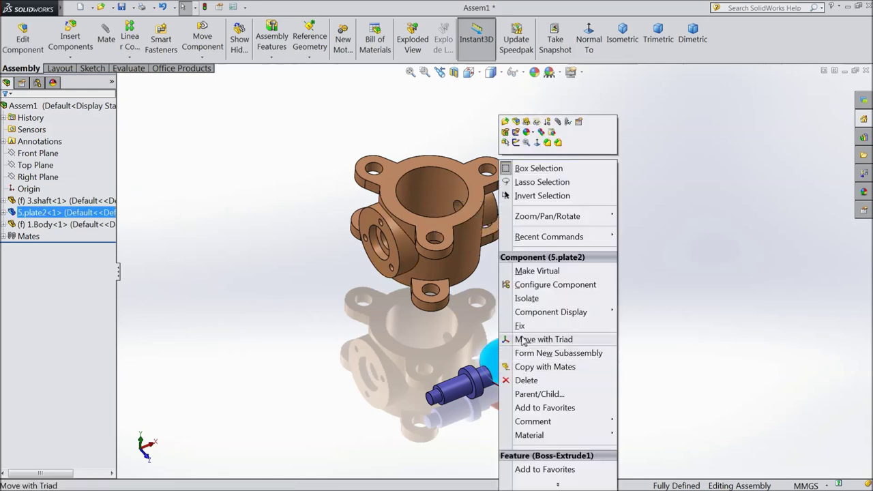
right_click(464, 370)
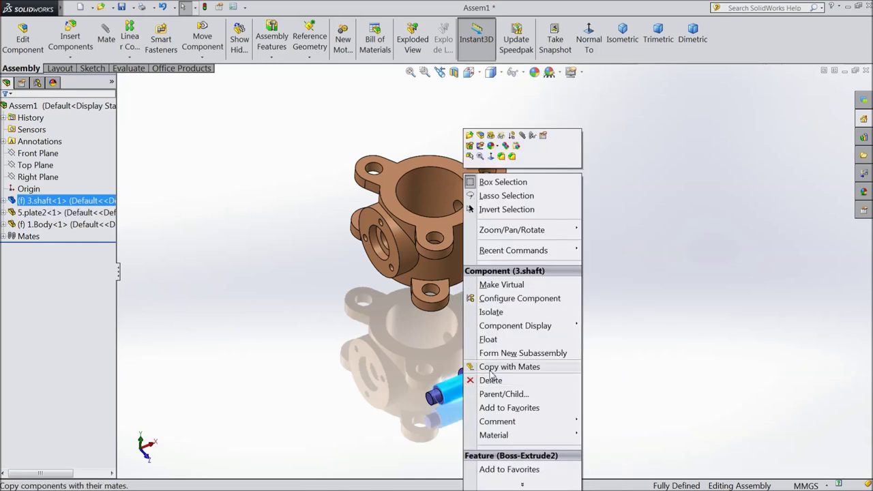
left_click(490, 340)
left_click_drag(510, 369, 346, 207)
scroll(317, 227, "down", 3)
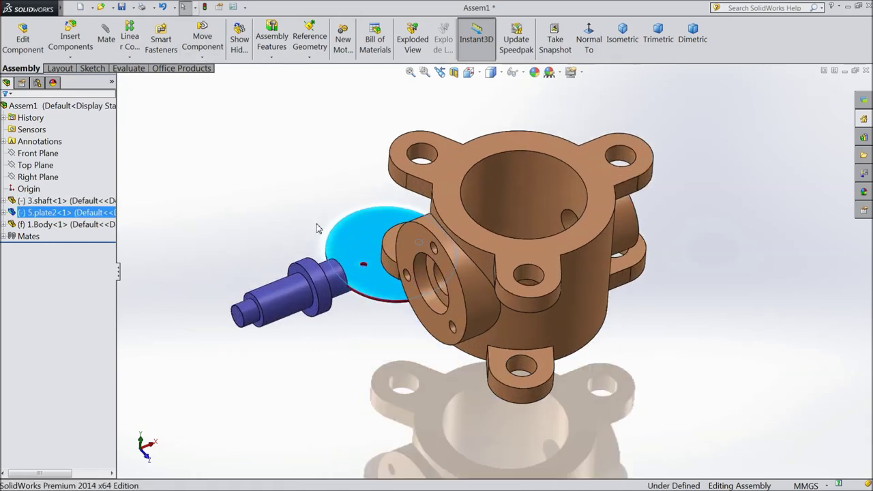
left_click(286, 311)
middle_click_drag(287, 313, 360, 381)
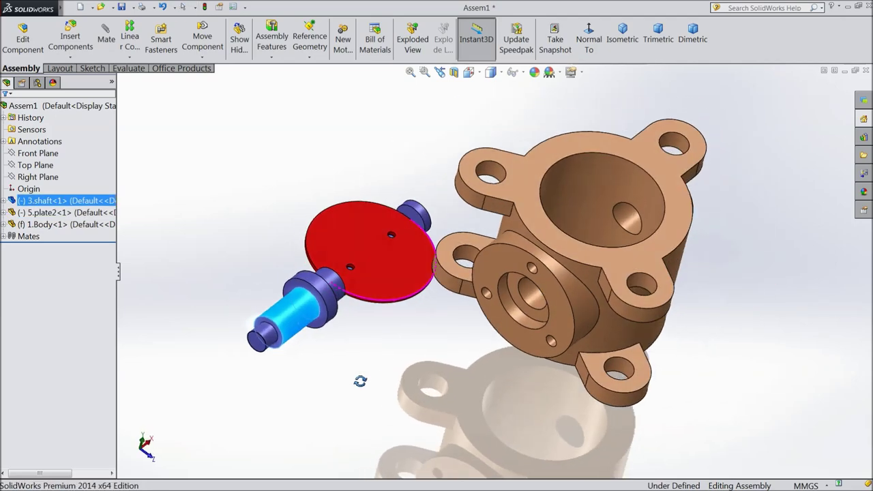
scroll(553, 373, "down", 2)
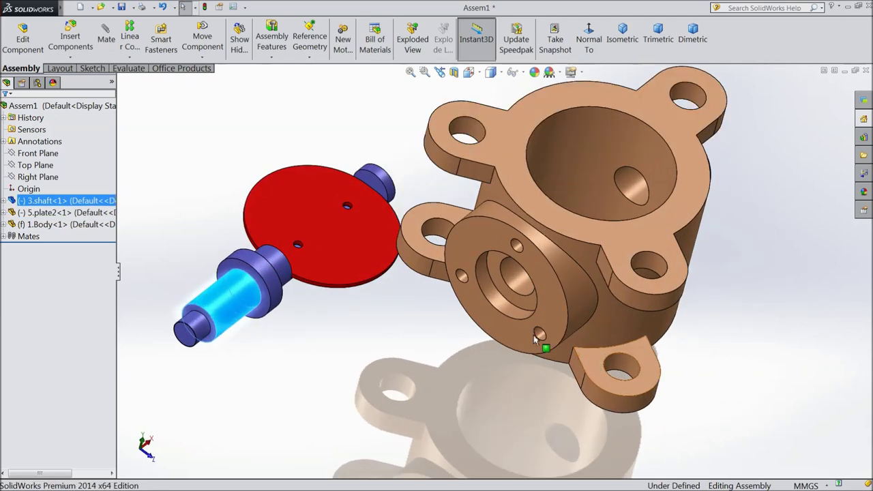
- Mate the shaft concentric with the body's bore and turn it to test rotation
left_click(106, 48)
left_click(516, 280)
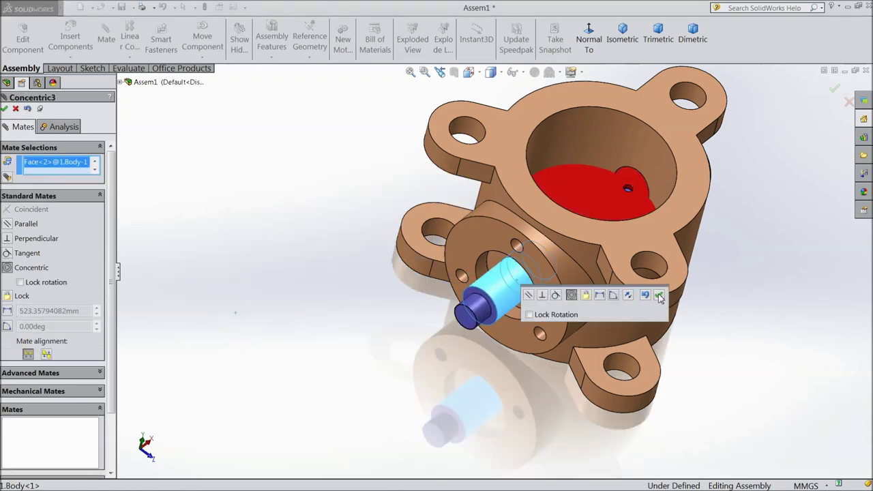
left_click(660, 297)
scroll(718, 330, "up", 2)
middle_click_drag(717, 330, 698, 354)
left_click_drag(570, 235, 583, 261)
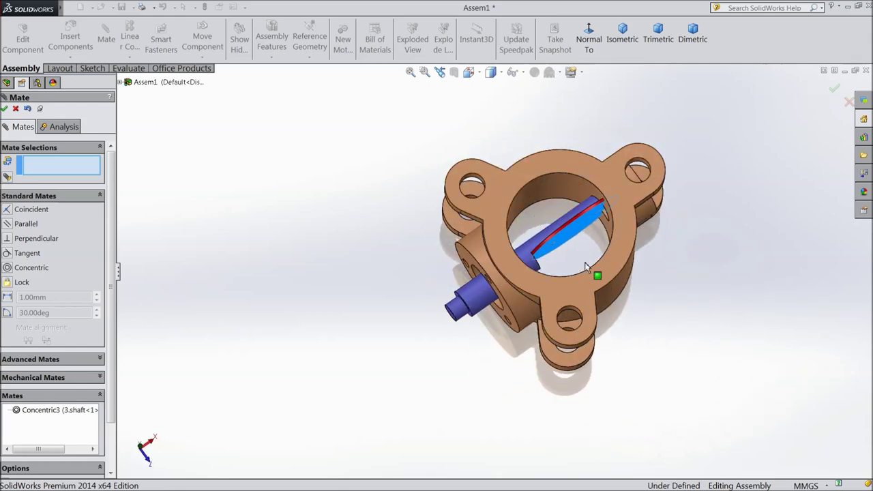
left_click_drag(530, 205, 630, 302)
scroll(556, 269, "up", 2)
left_click_drag(548, 258, 560, 262)
middle_click_drag(587, 357, 600, 267)
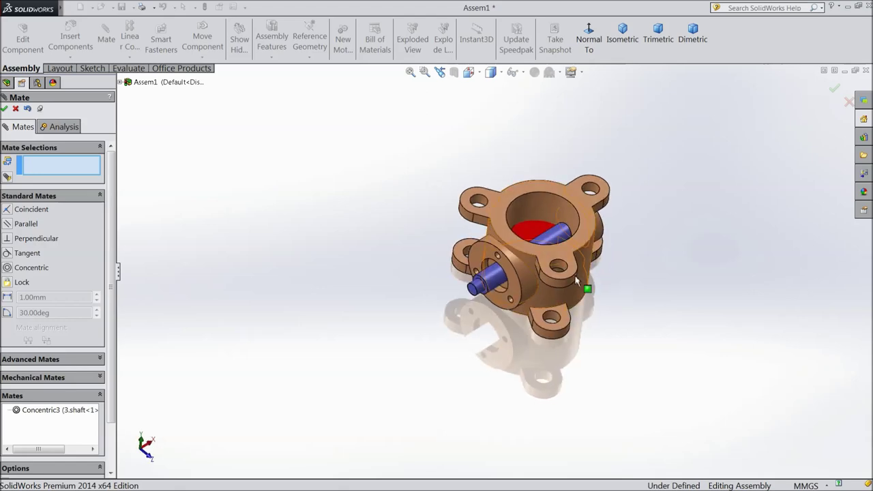
scroll(584, 289, "down", 3)
left_click(5, 109)
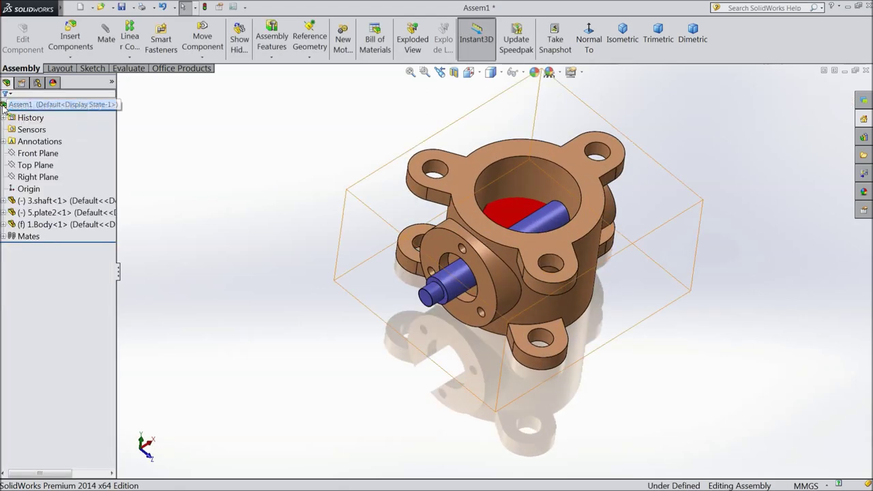
- Insert the 4.plate flange part beside the valve body
left_click(70, 38)
left_click(56, 323)
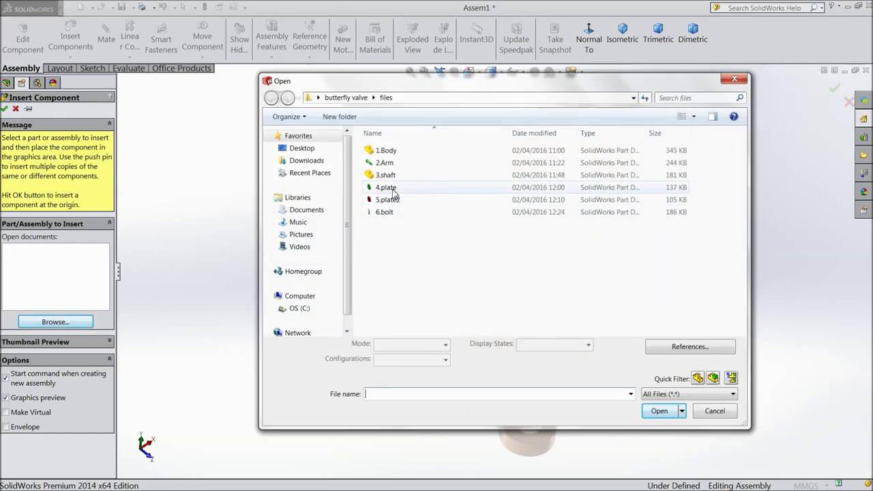
left_click(389, 188)
left_click(659, 411)
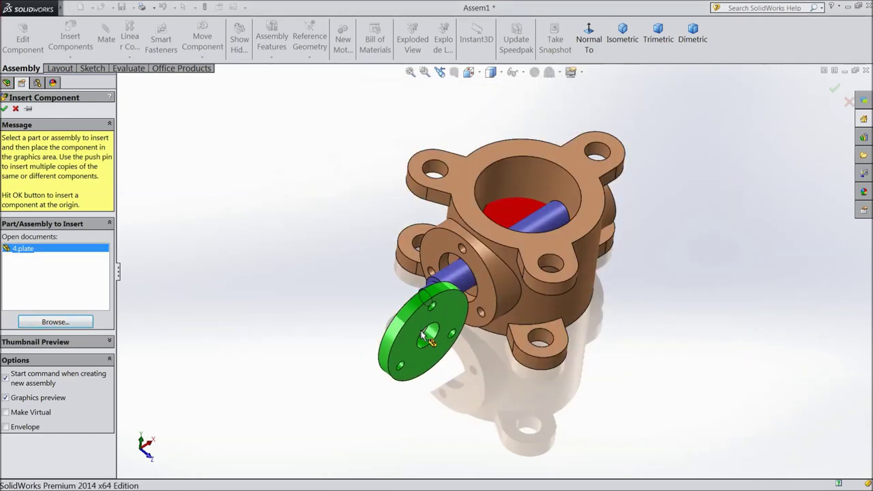
left_click(390, 333)
scroll(415, 331, "down", 3)
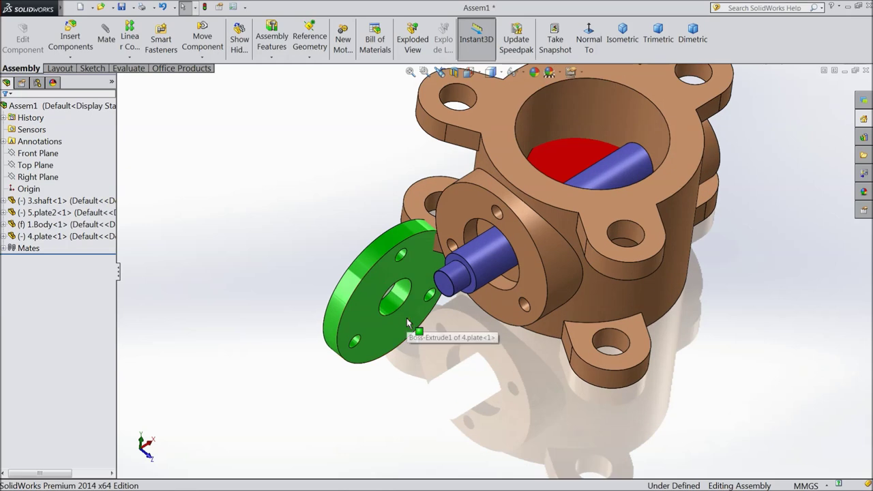
- Centre the plate on the shaft and align one of its holes with a body flange hole
left_click(487, 264)
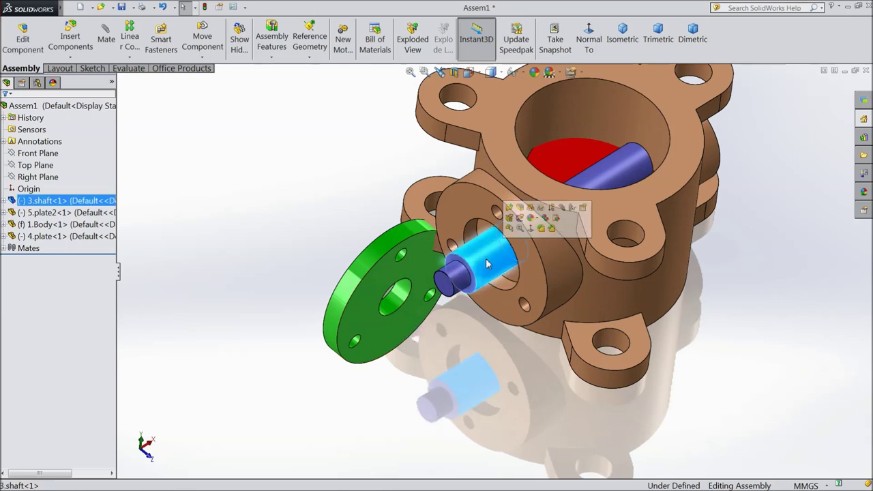
left_click(106, 39)
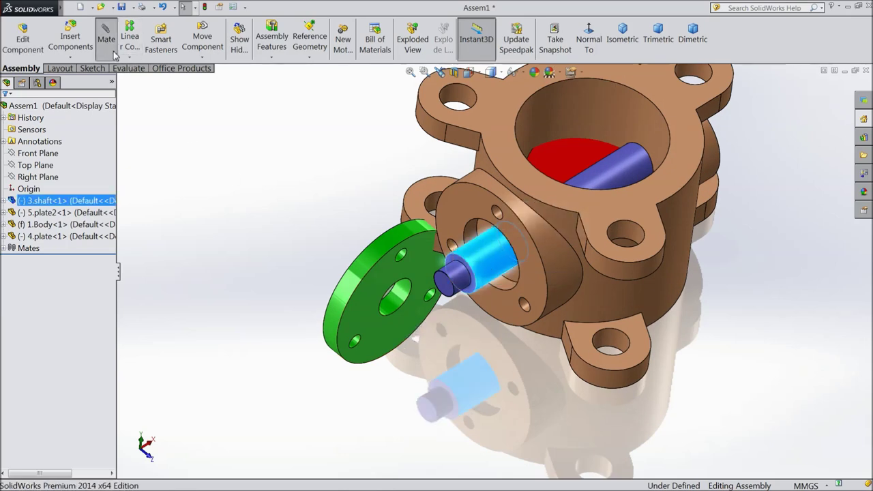
left_click(400, 306)
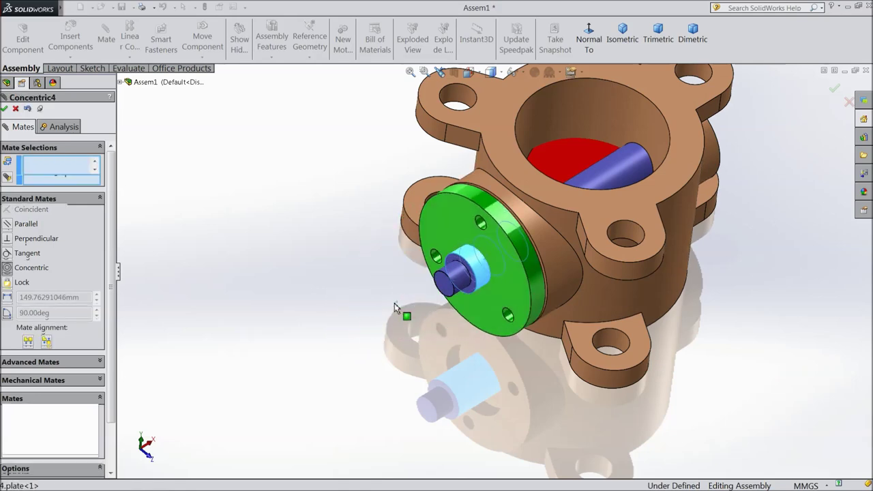
left_click(380, 318)
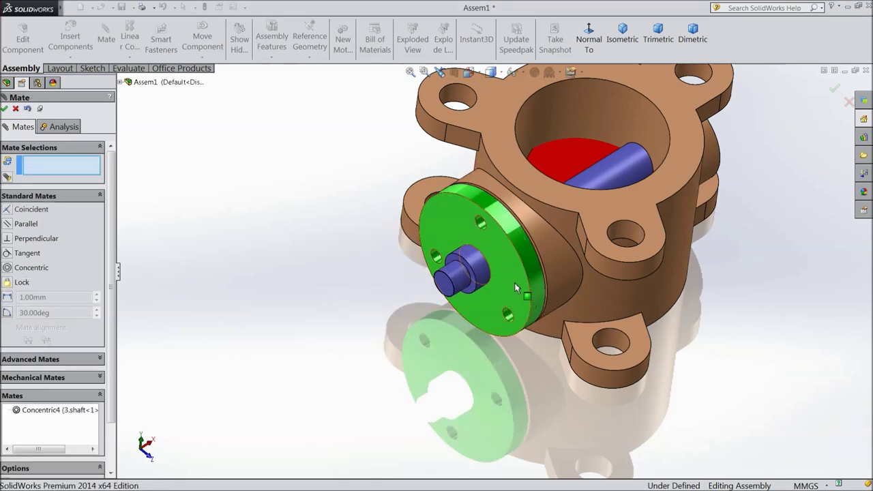
left_click_drag(511, 290, 467, 304)
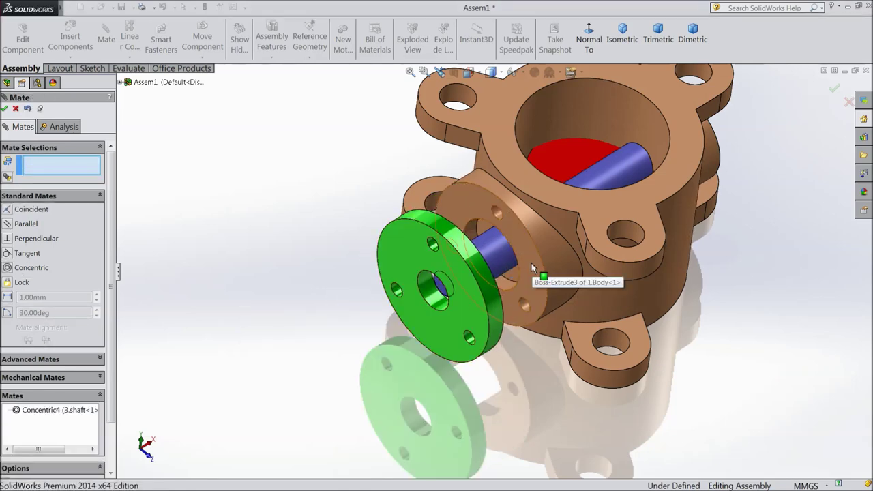
left_click(498, 211)
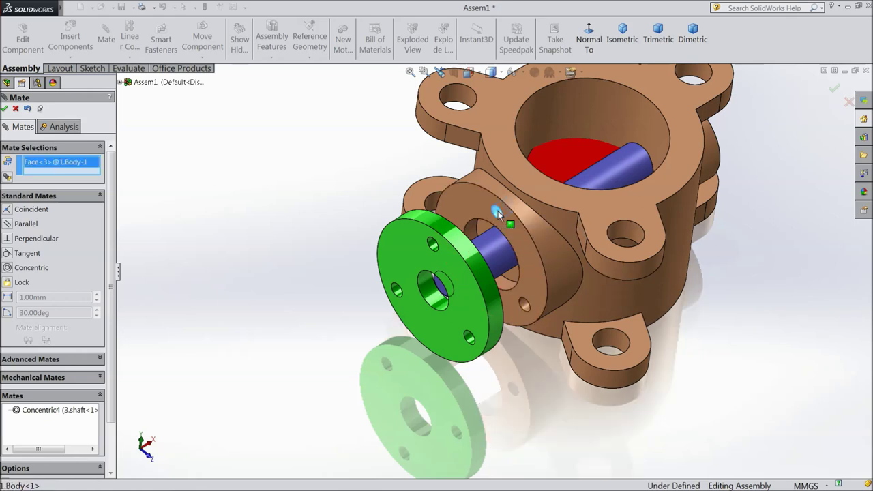
left_click(433, 245)
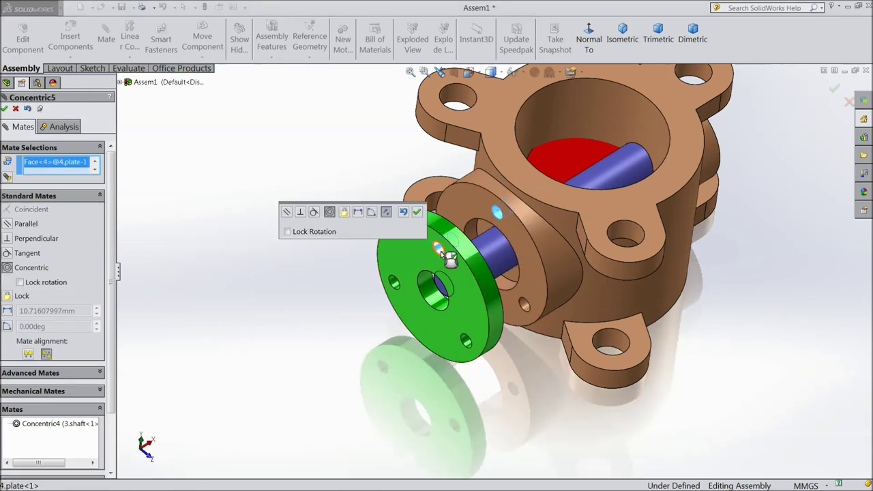
left_click(417, 210)
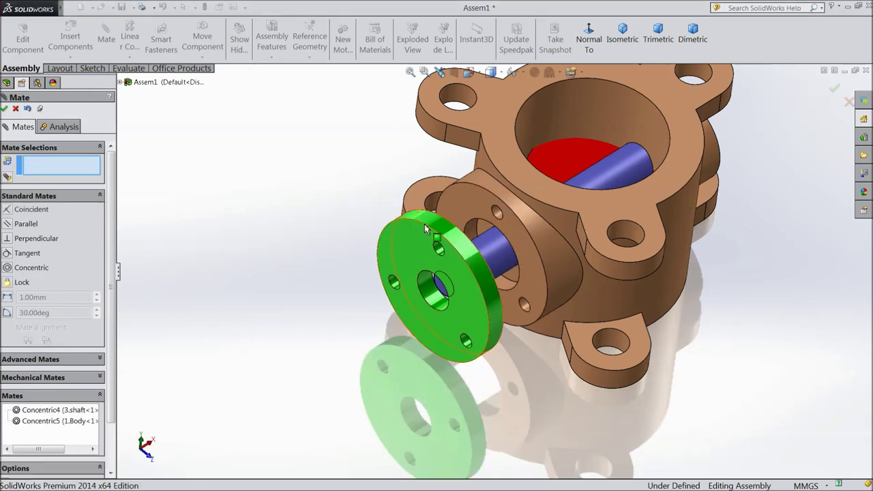
- Seat the plate's back face coincident against the body's side flange face
left_click(534, 260)
middle_click_drag(537, 312, 436, 322)
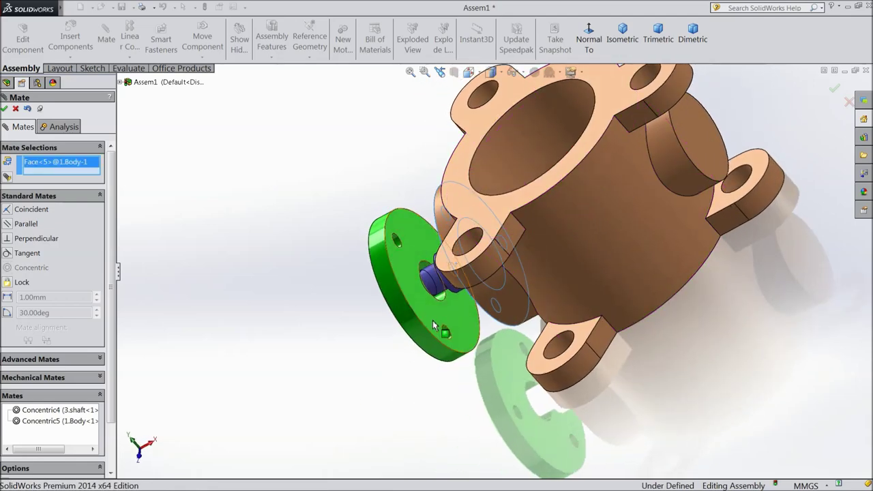
left_click(436, 322)
middle_click_drag(439, 375, 510, 369)
left_click(418, 343)
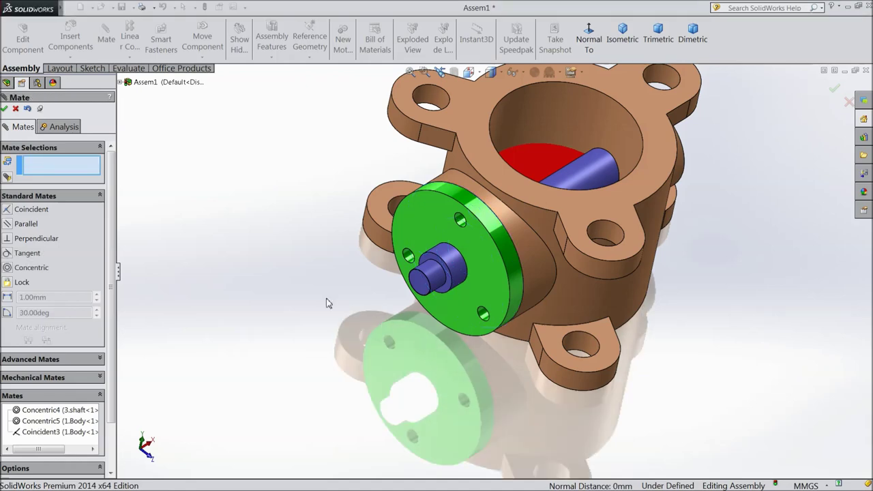
left_click(5, 109)
scroll(449, 234, "up", 2)
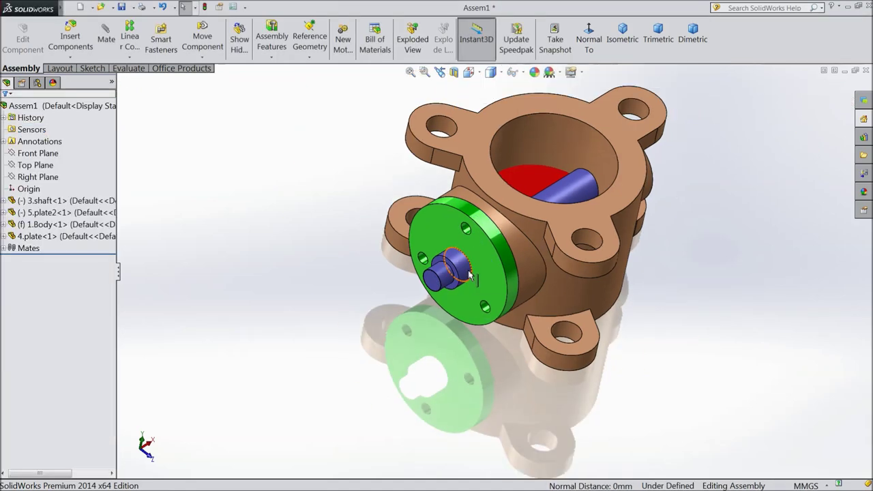
left_click(68, 43)
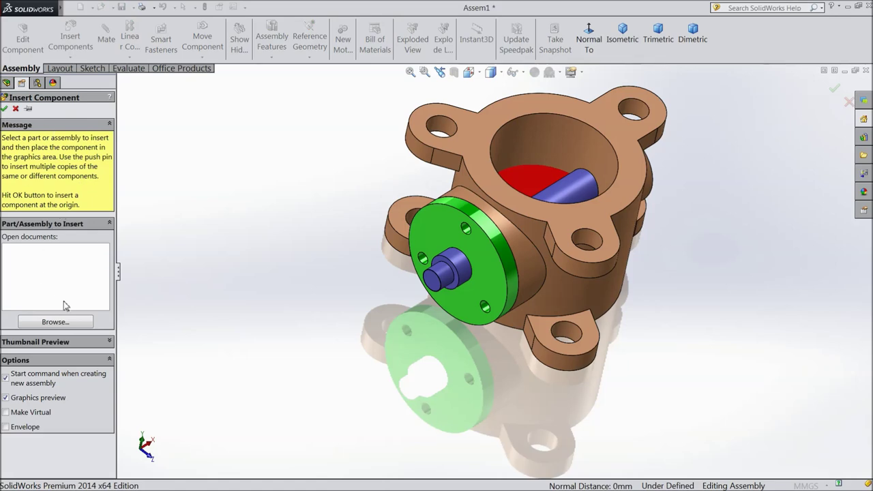
- Insert the 6.bolt part near the green flange plate
left_click(56, 322)
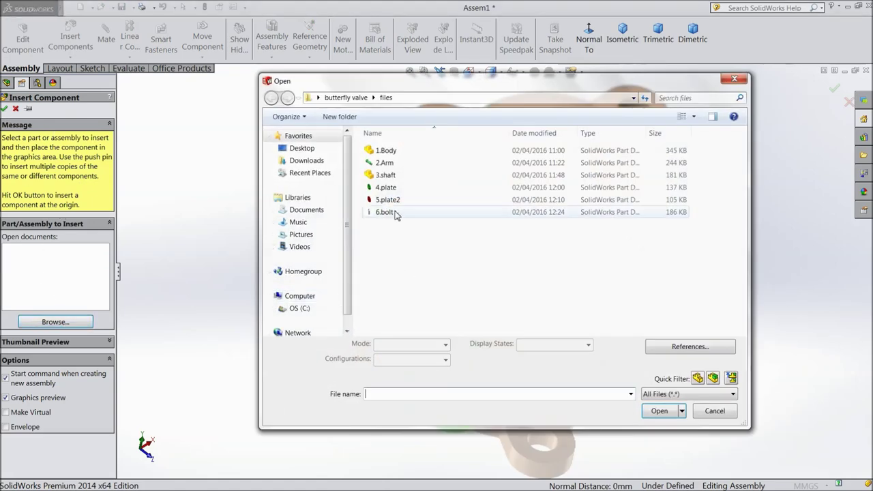
left_click(384, 212)
left_click(659, 411)
scroll(423, 283, "down", 3)
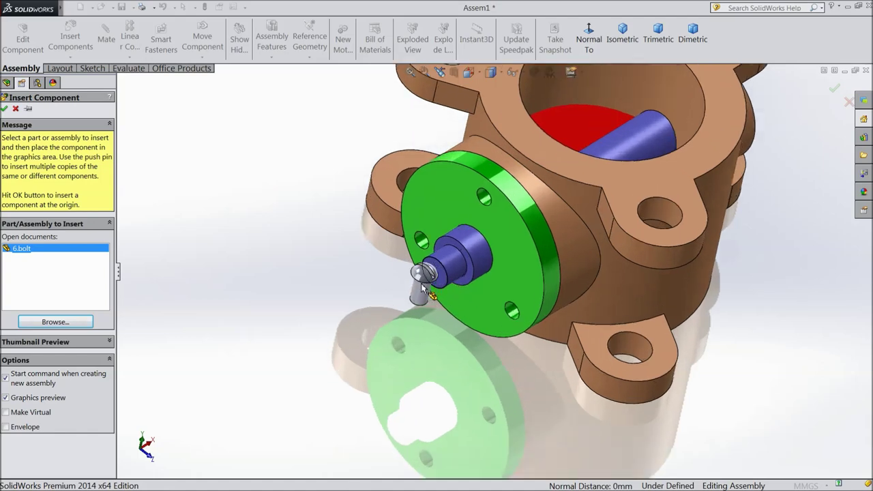
left_click(420, 259)
scroll(442, 239, "down", 2)
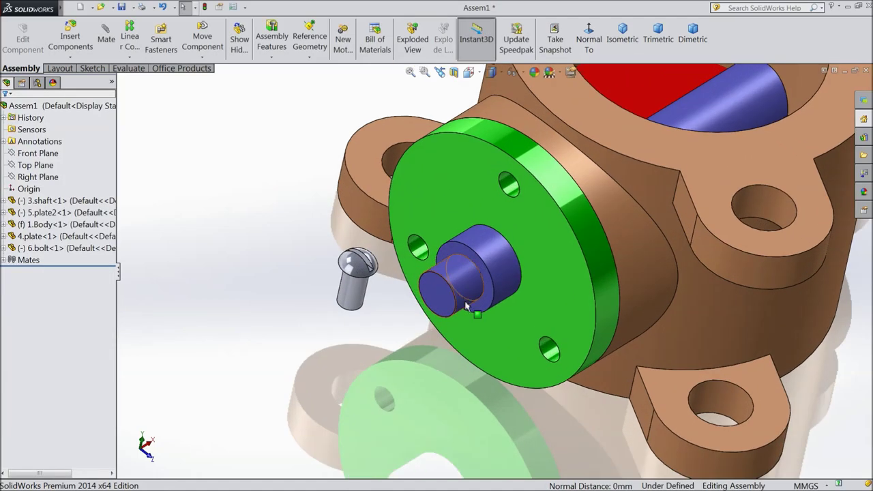
- Mate the bolt head's underside coincident with the plate's front face
left_click(479, 208)
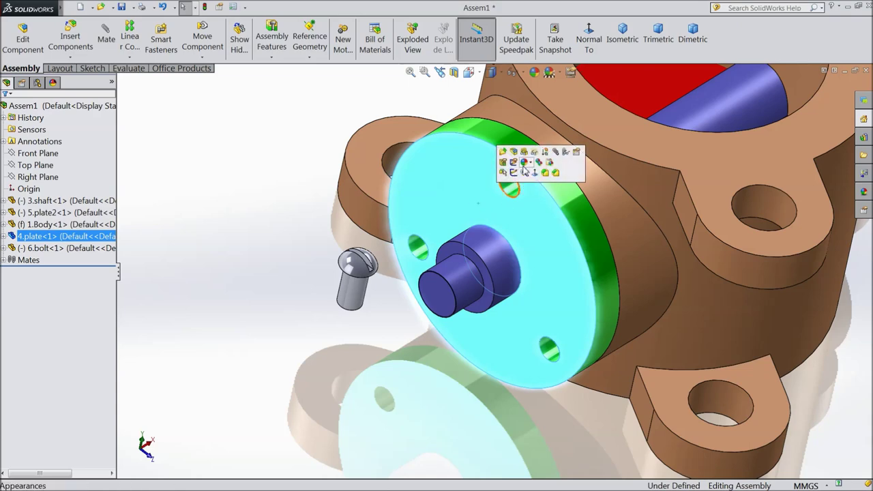
left_click(558, 155)
mouse_move(363, 351)
middle_mouse_down()
mouse_move(358, 321)
mouse_move(382, 209)
mouse_move(364, 339)
middle_mouse_up()
scroll(364, 339, "down", 5)
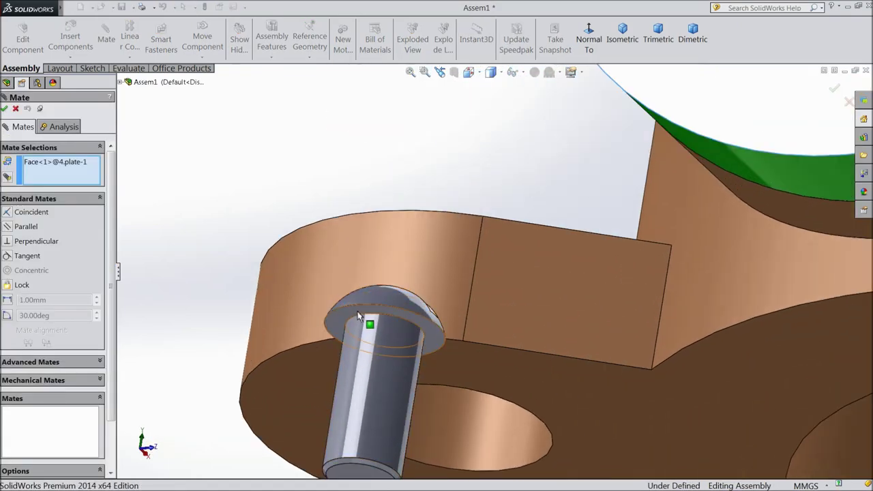
left_click(358, 318)
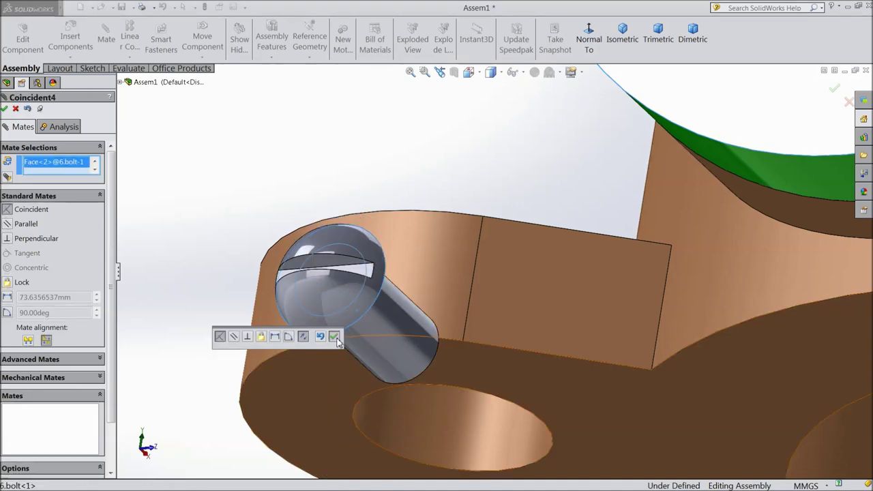
left_click(334, 338)
- Mate the bolt shank concentric with the plate's upper hole
middle_click_drag(408, 212, 395, 345)
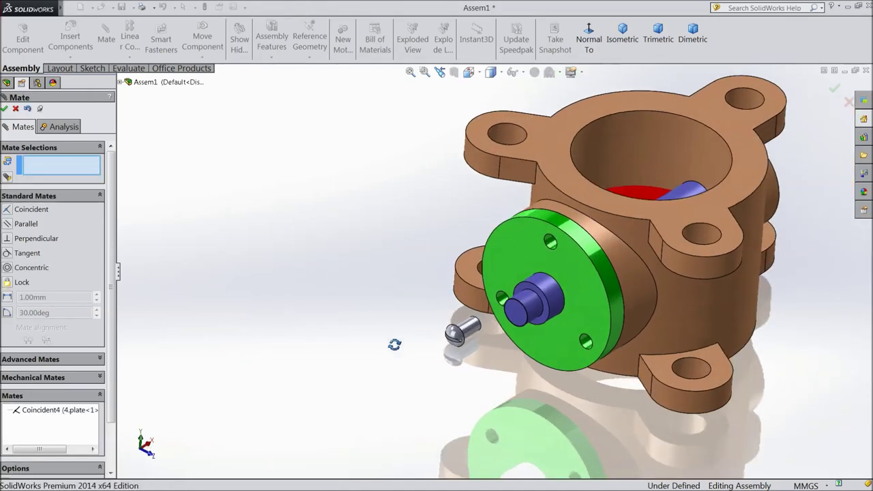
scroll(564, 326, "down", 4)
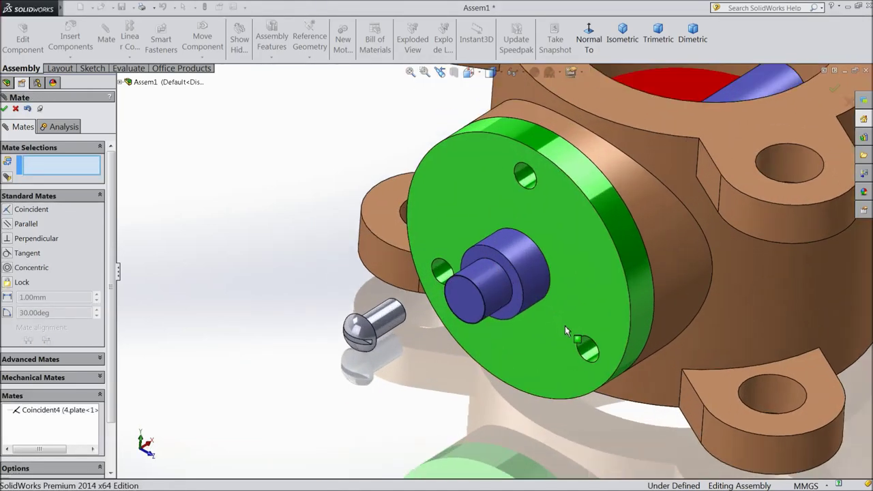
left_click(522, 179)
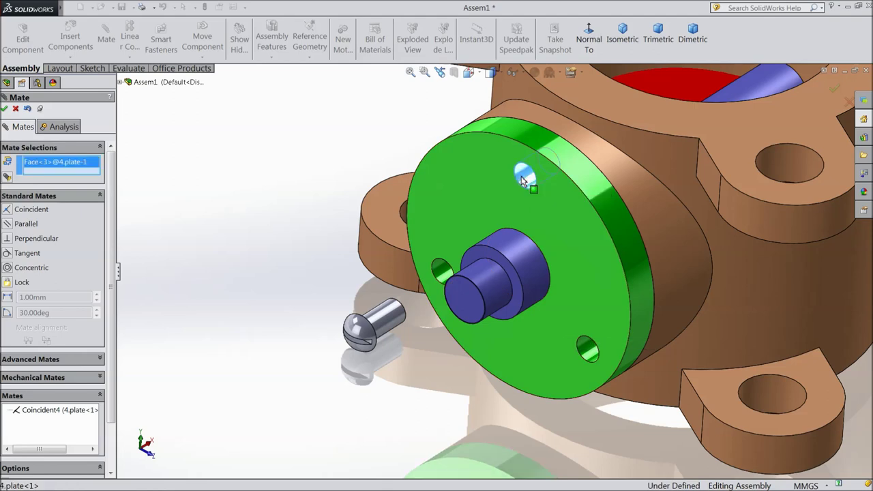
left_click(383, 326)
left_click(367, 335)
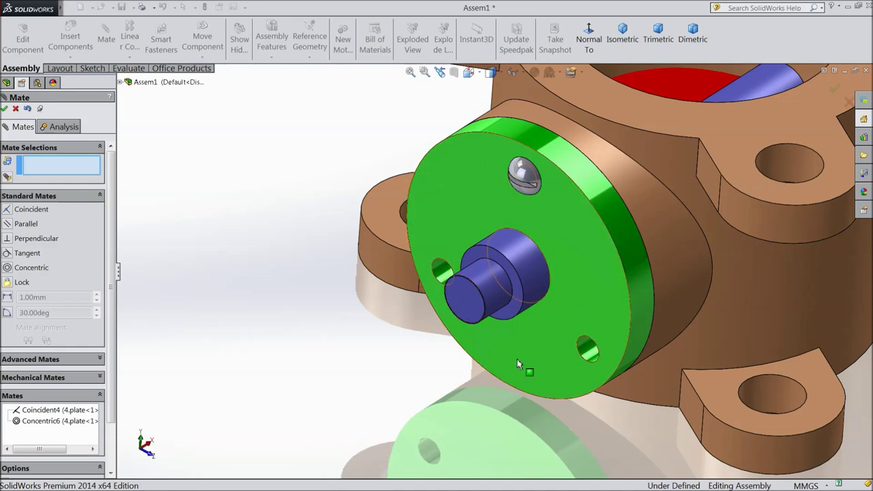
left_click(5, 109)
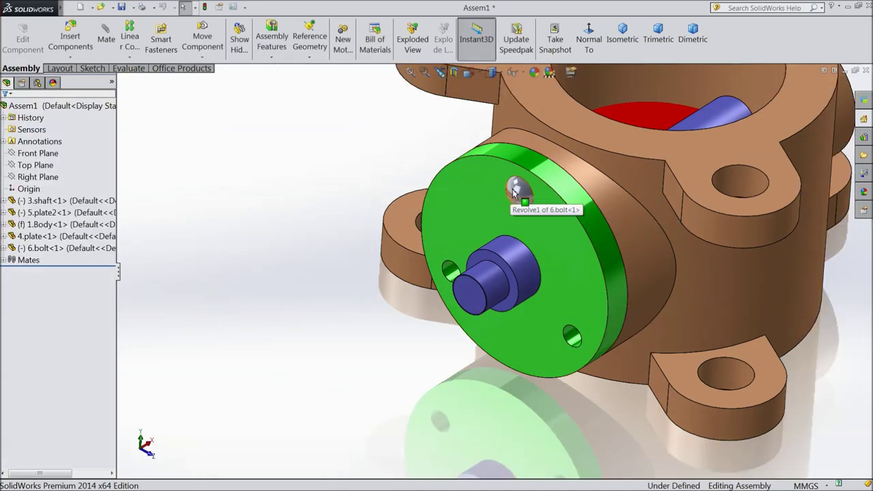
- Copy the bolt and mate the copy concentric with the plate's left hole
left_click_drag(517, 191, 338, 294, "ctrl")
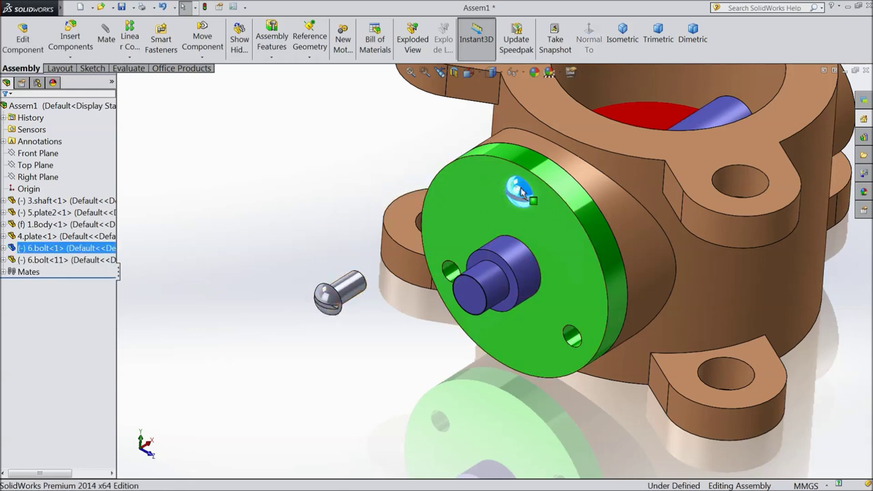
left_click_drag(501, 207, 399, 361, "ctrl")
key("Escape")
left_click(352, 294)
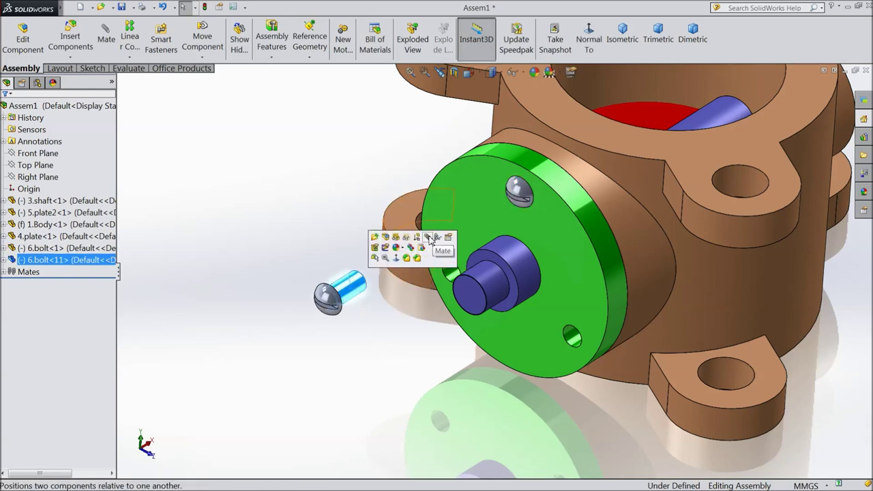
right_click_drag(446, 268, 456, 279)
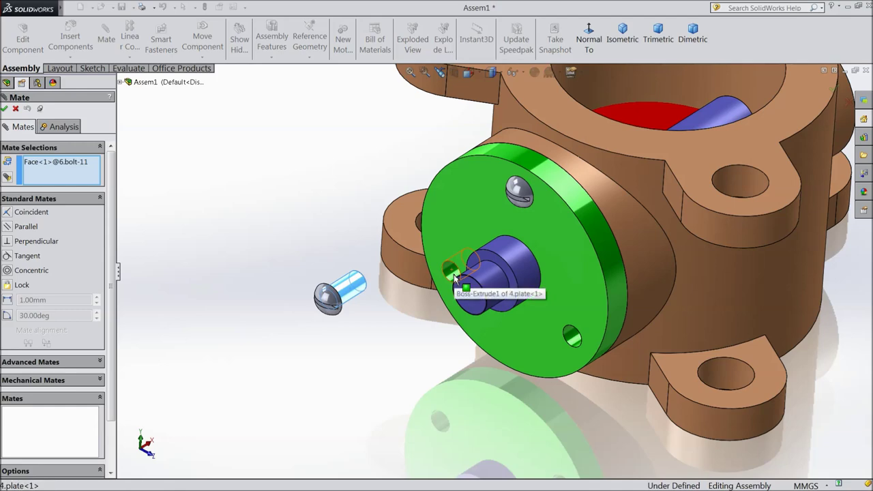
left_click(455, 276)
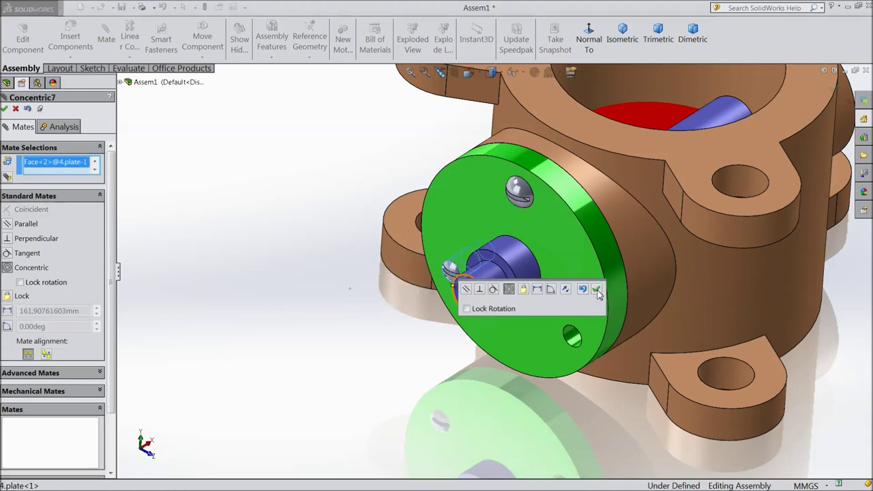
left_click(596, 291)
left_click_drag(438, 273, 399, 299)
- Seat the second bolt's head underside flush against the plate's front face
left_click(476, 235)
middle_click_drag(461, 244, 410, 282)
scroll(409, 283, "down", 5)
left_click(426, 276)
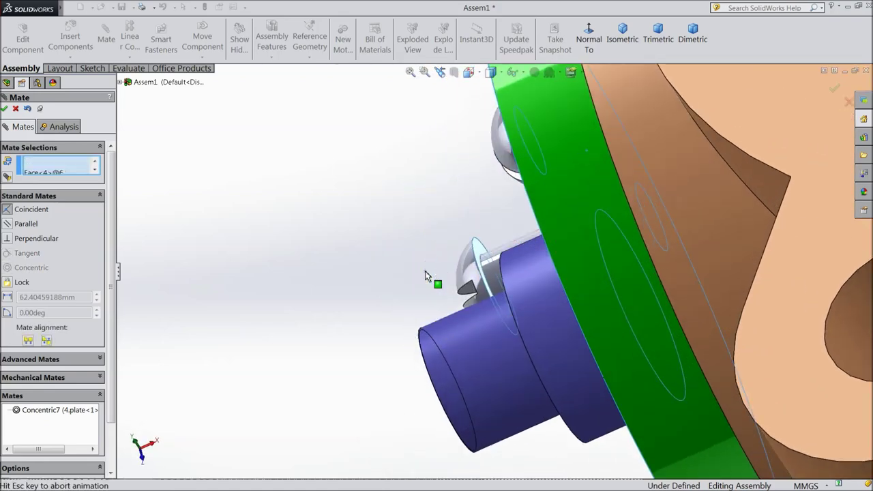
middle_click_drag(429, 283, 455, 264)
scroll(408, 298, "down", 2)
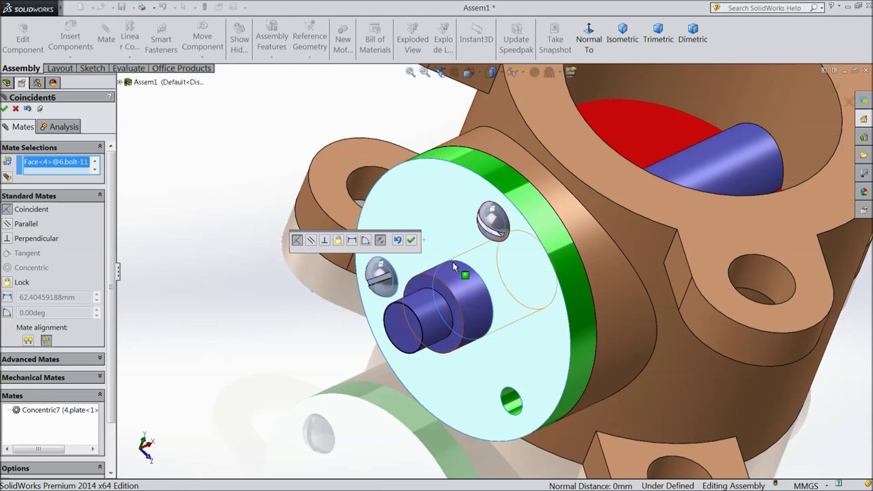
left_click(412, 240)
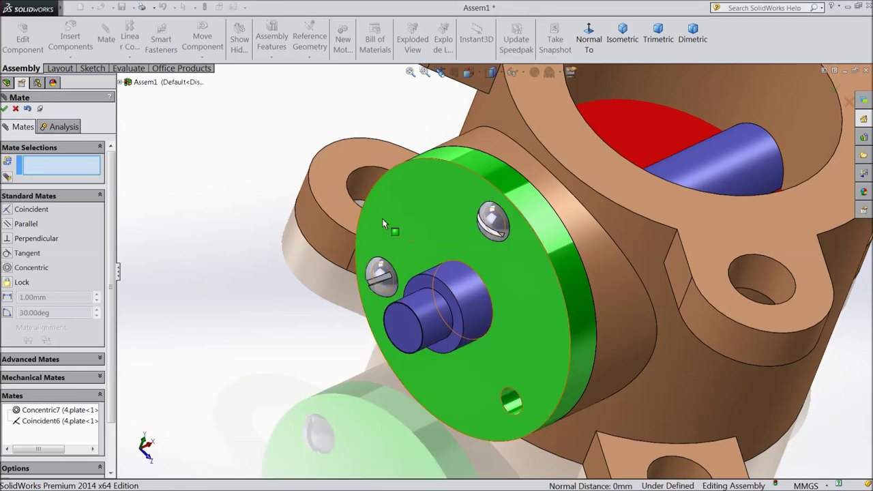
left_click(5, 108)
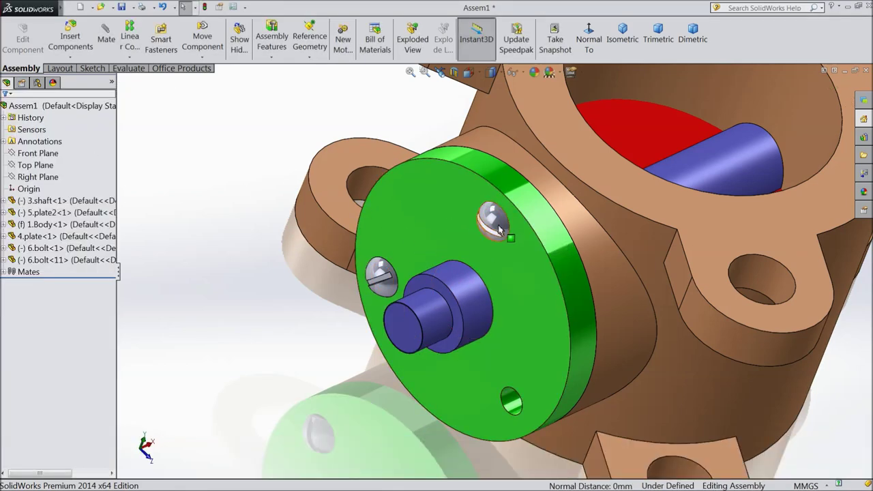
- Copy a third bolt and mate its head underside coincident with the plate's front face
left_click_drag(501, 225, 260, 359, "ctrl")
scroll(320, 355, "up", 2)
left_click(512, 334)
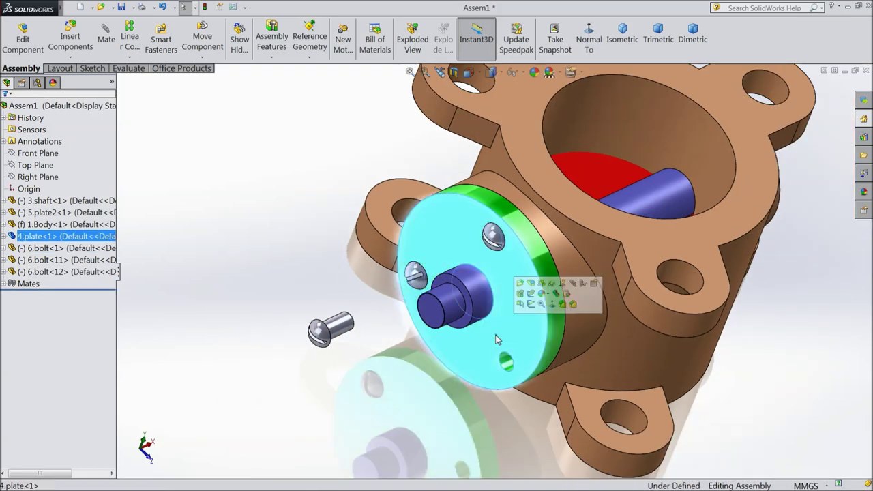
left_click(574, 285)
middle_click_drag(387, 290, 341, 357)
scroll(335, 319, "down", 5)
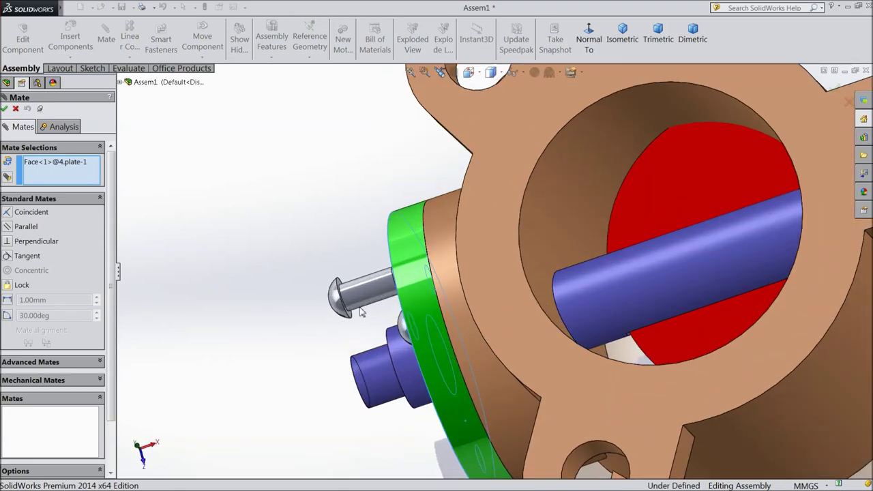
left_click(377, 320)
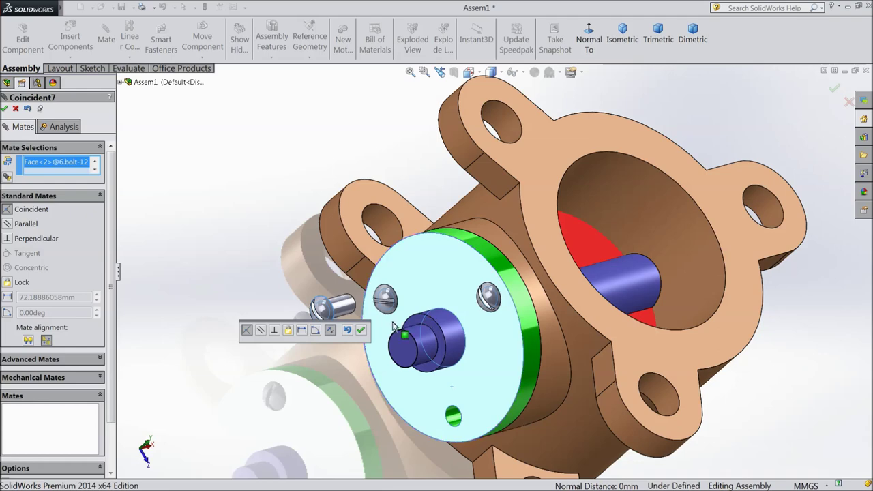
left_click(361, 330)
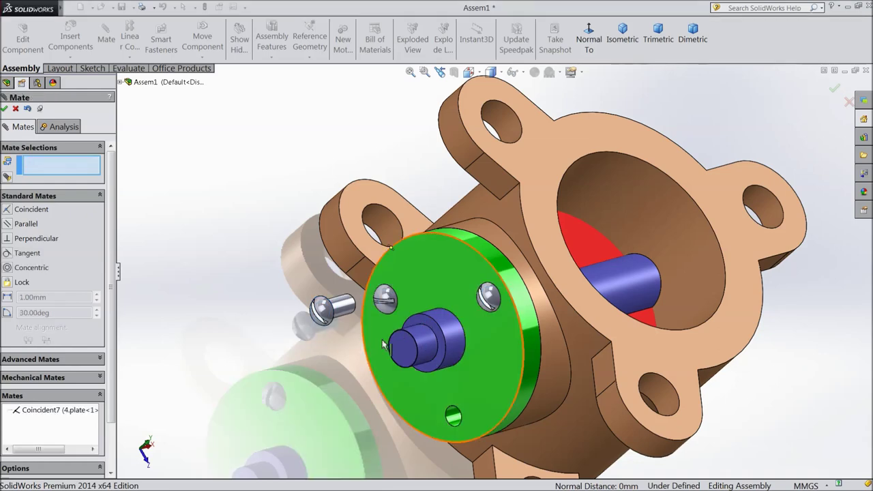
- Mate the third bolt's shank concentric with the last empty plate hole, then check the fit
left_click(455, 422)
left_click(340, 308)
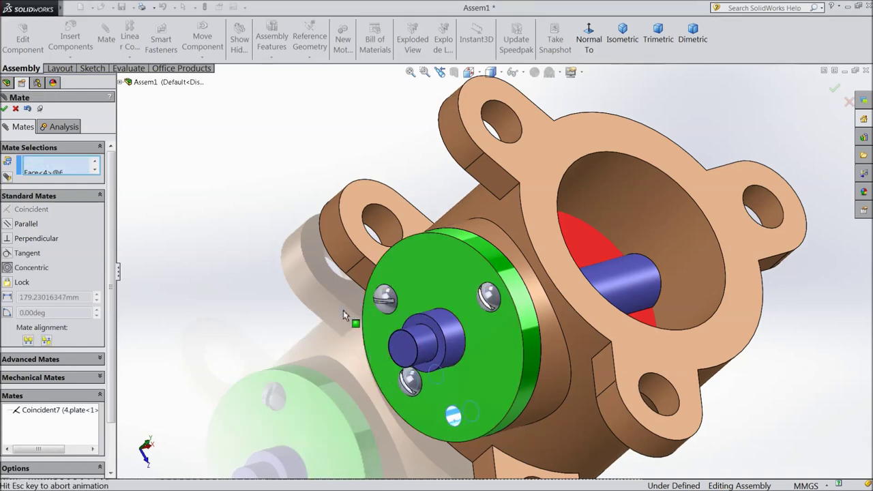
left_click(341, 343)
scroll(414, 276, "up", 5)
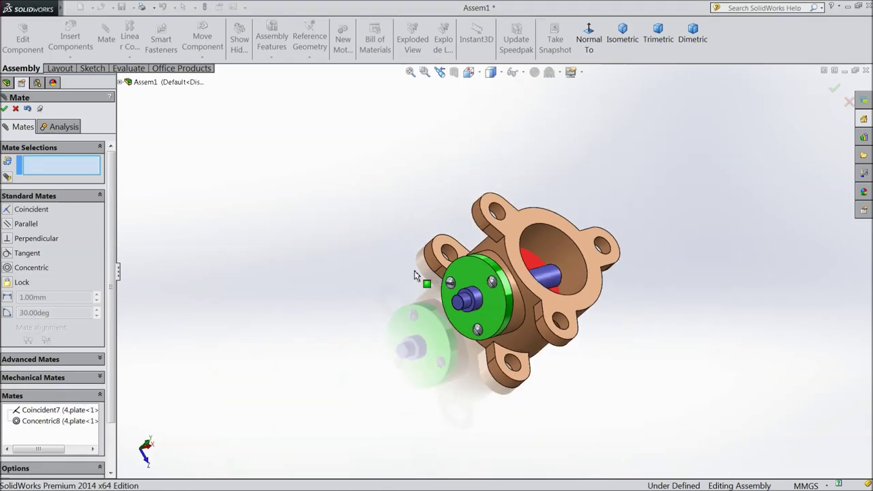
mouse_move(376, 272)
middle_mouse_down()
mouse_move(394, 252)
mouse_move(384, 279)
mouse_move(372, 258)
middle_mouse_up()
middle_click_drag(539, 273, 662, 301)
scroll(508, 375, "down", 2)
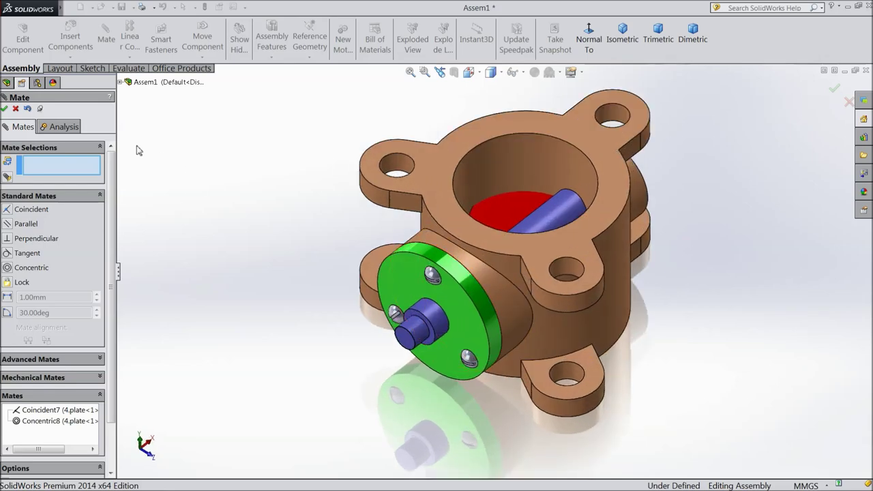
- Insert the 2.Arm part file and place it beside the valve
left_click(5, 110)
left_click(68, 41)
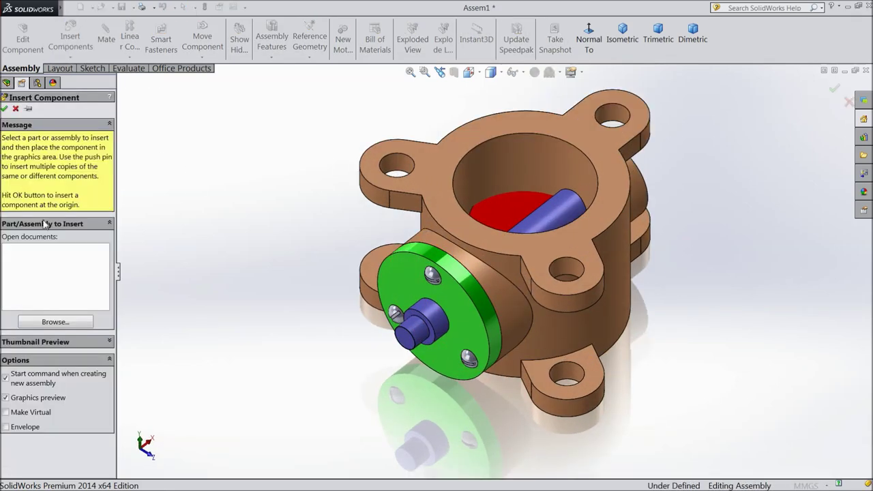
left_click(55, 322)
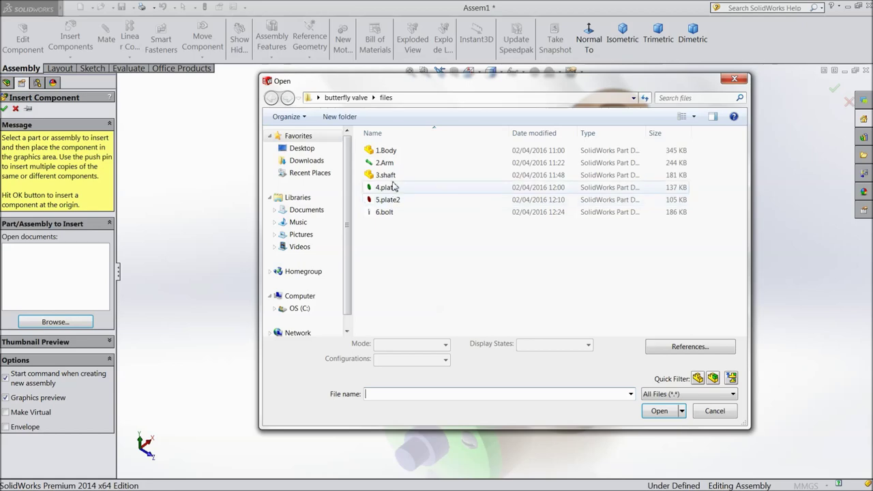
left_click(392, 164)
left_click(656, 412)
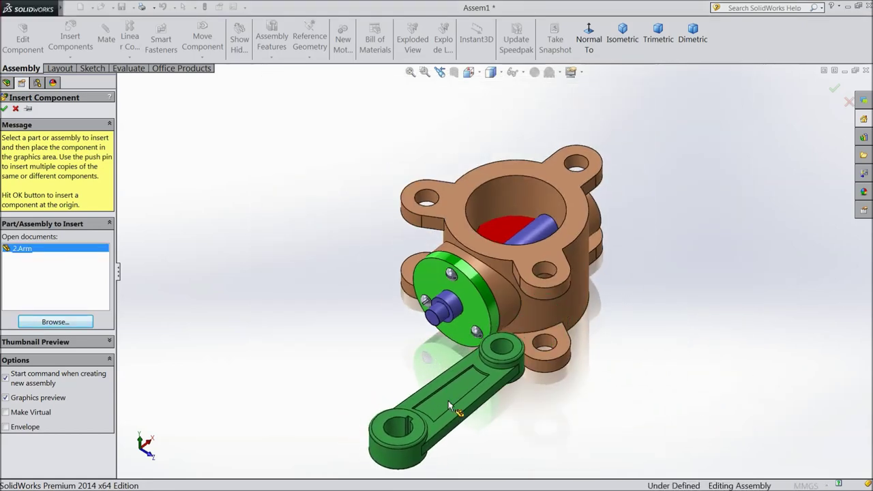
left_click(448, 401)
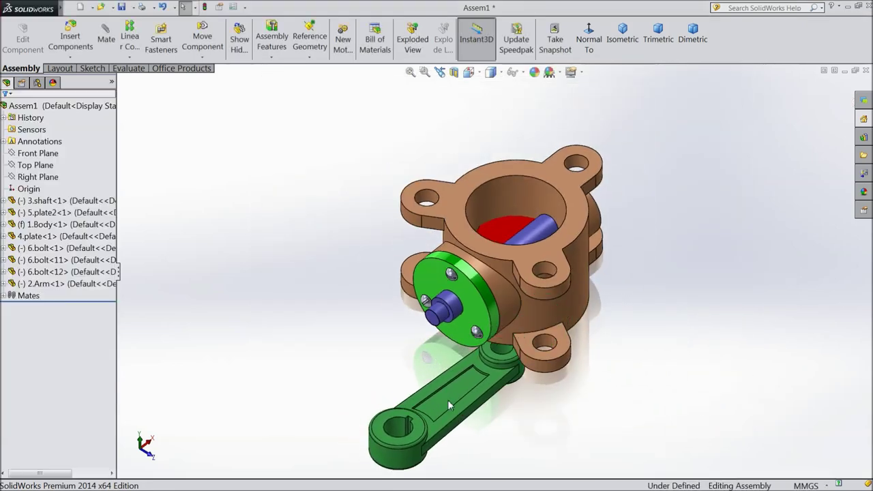
- Mate the arm's bore concentric to the shaft end and swing it around the shaft
left_click(399, 432)
left_click(488, 394)
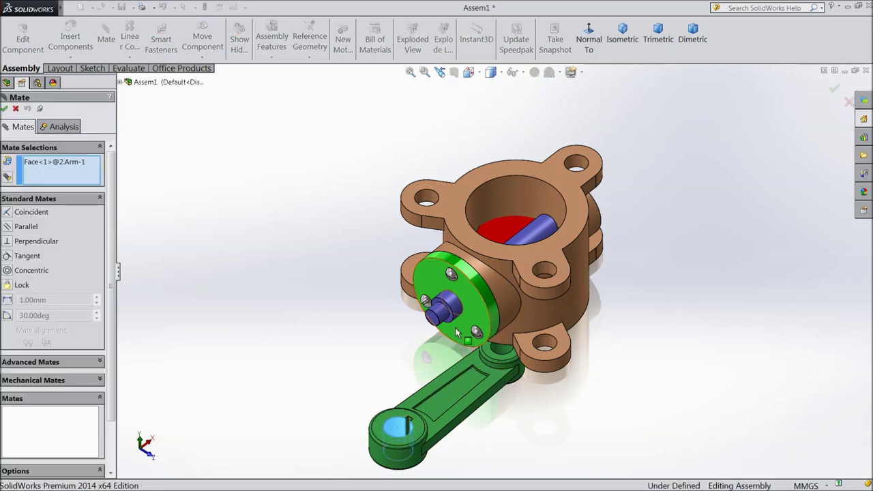
left_click(453, 311)
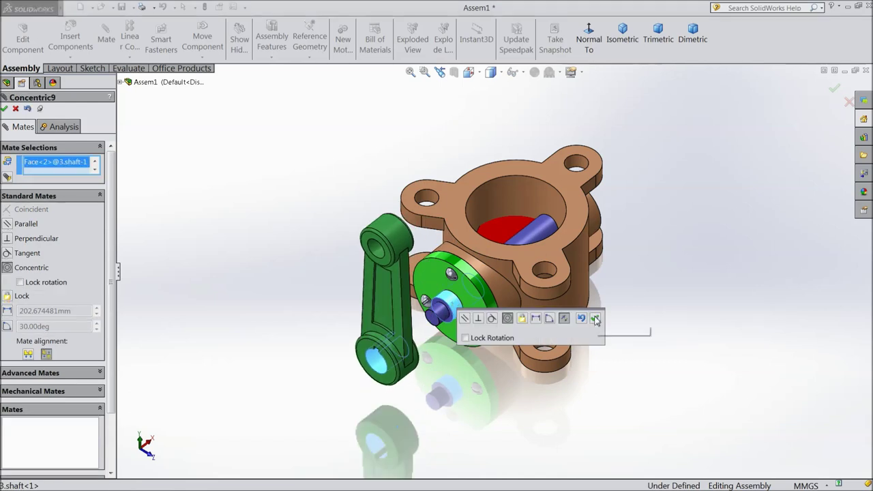
left_click(595, 318)
left_click_drag(395, 235, 556, 419)
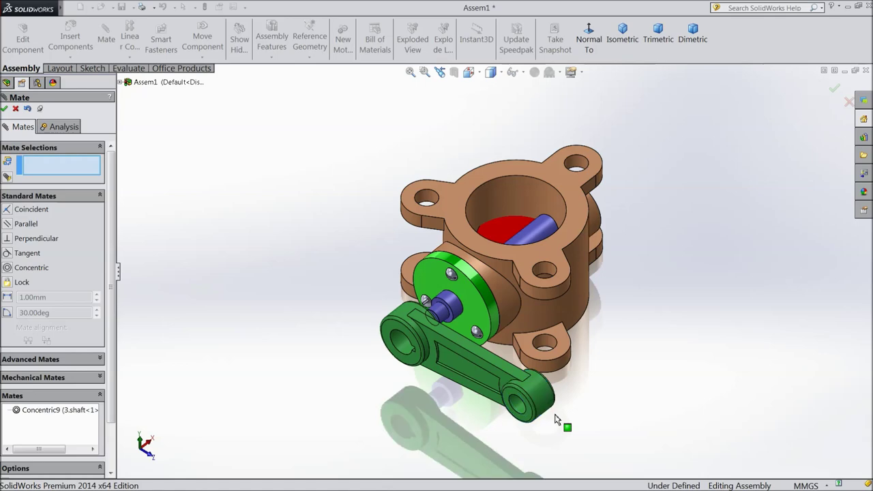
scroll(457, 314, "down", 5)
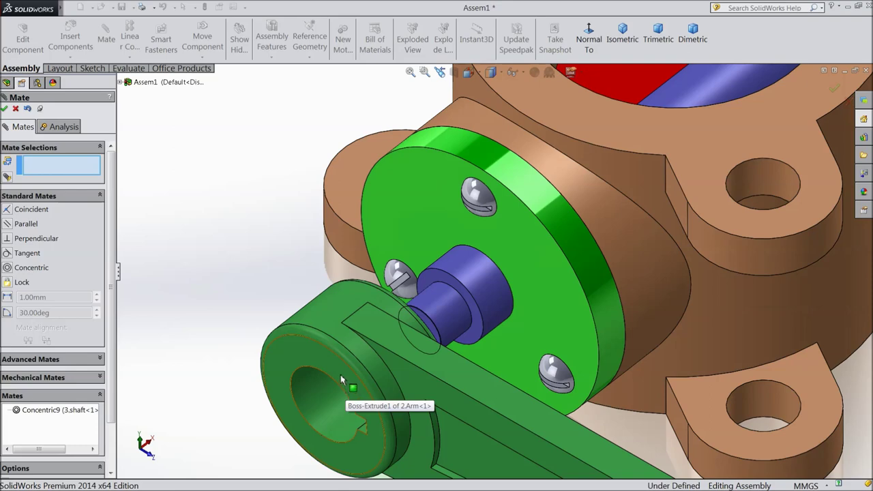
scroll(342, 380, "up", 3)
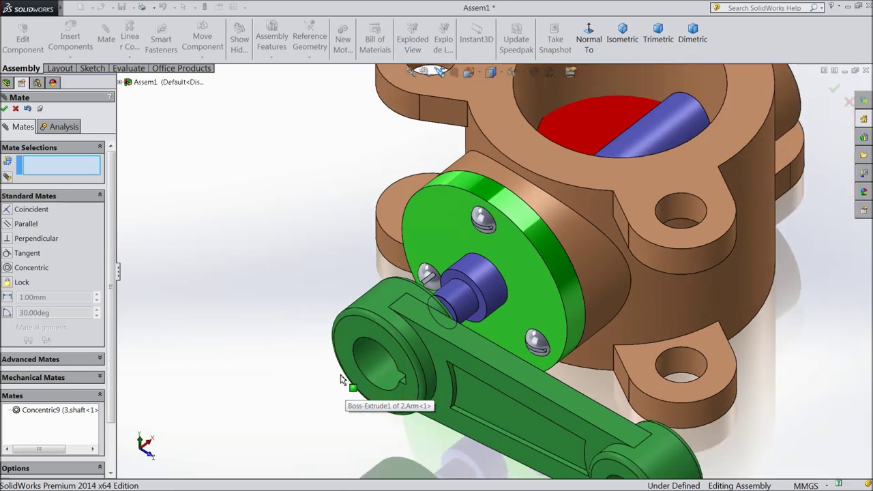
left_click(4, 109)
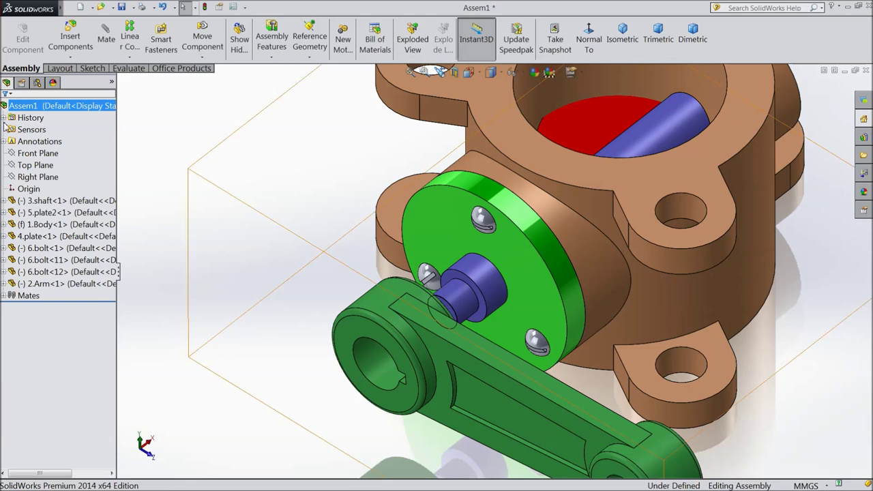
- Delete the shaft's Concentric3 mate from the Mates folder
left_click(648, 137)
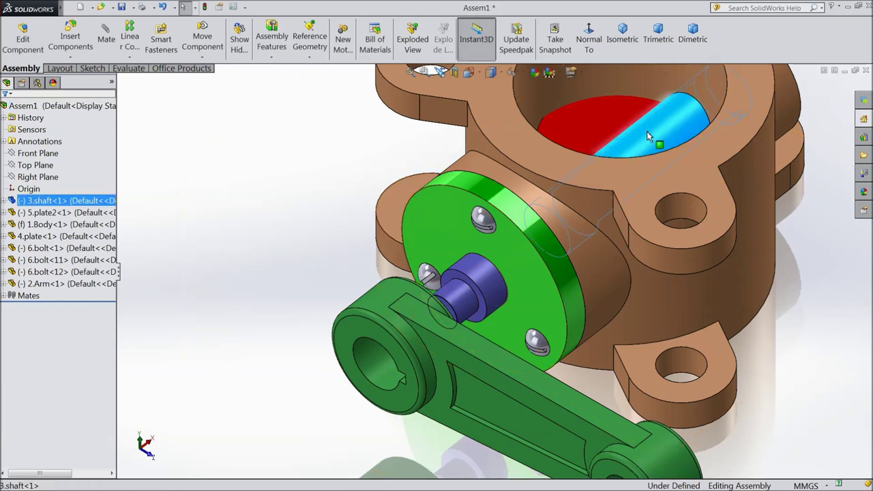
left_click(4, 297)
left_click(48, 299)
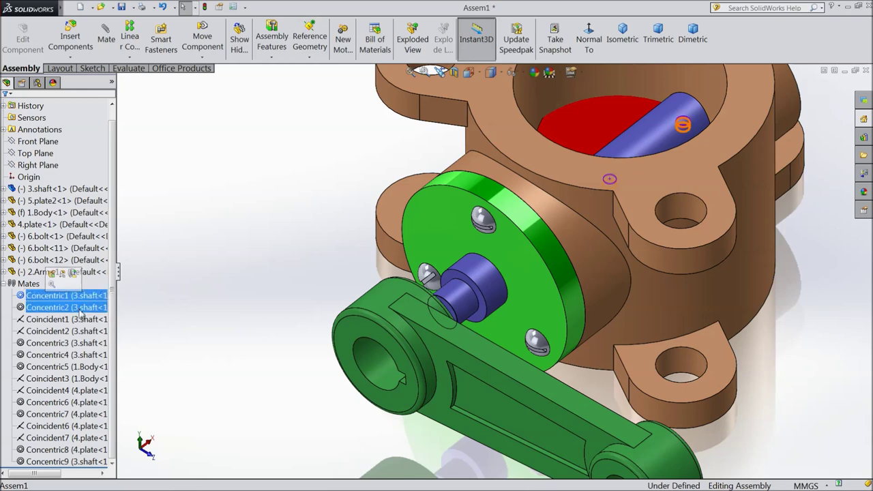
scroll(135, 315, "up", 2)
left_click(48, 319)
left_click(47, 331)
left_click(44, 344, "ctrl")
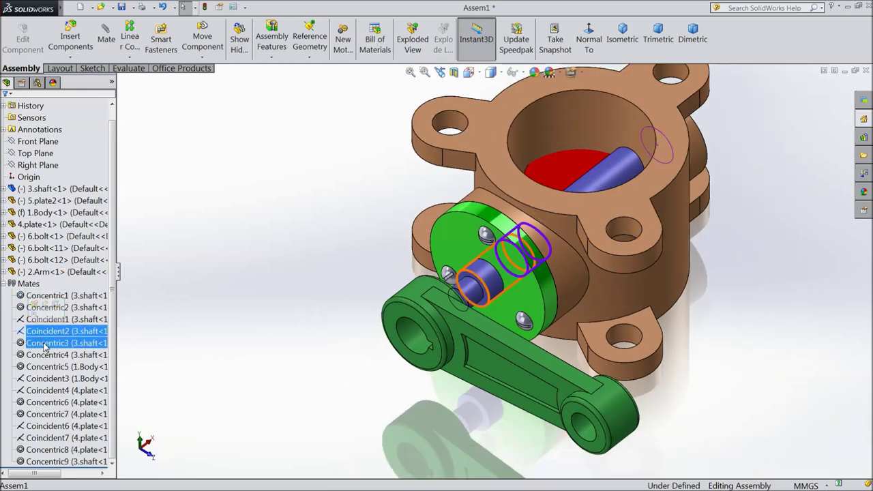
left_click(45, 345)
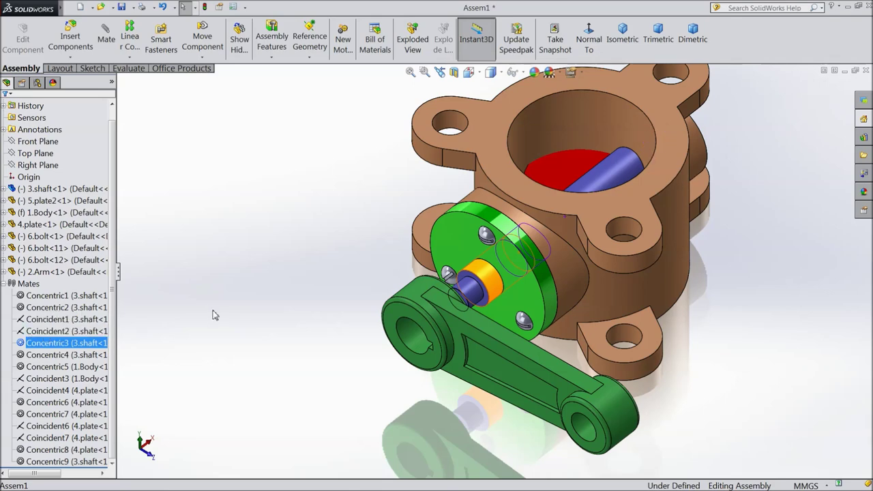
right_click(58, 343)
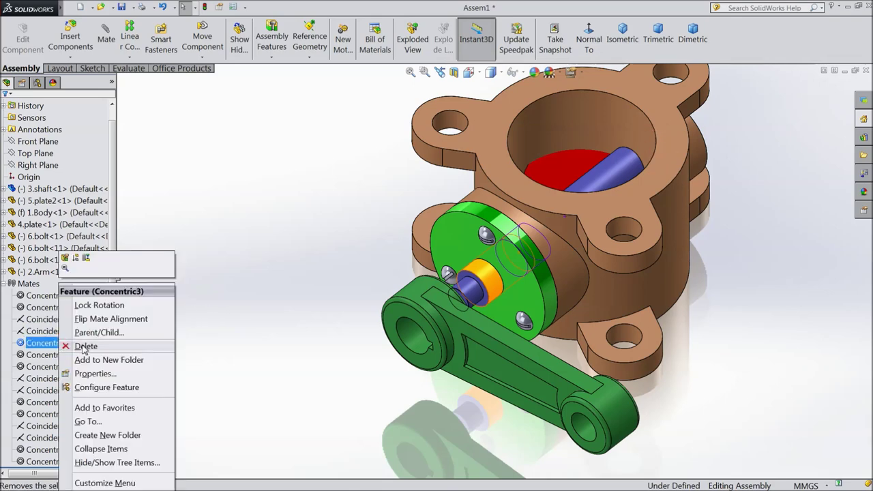
left_click(84, 347)
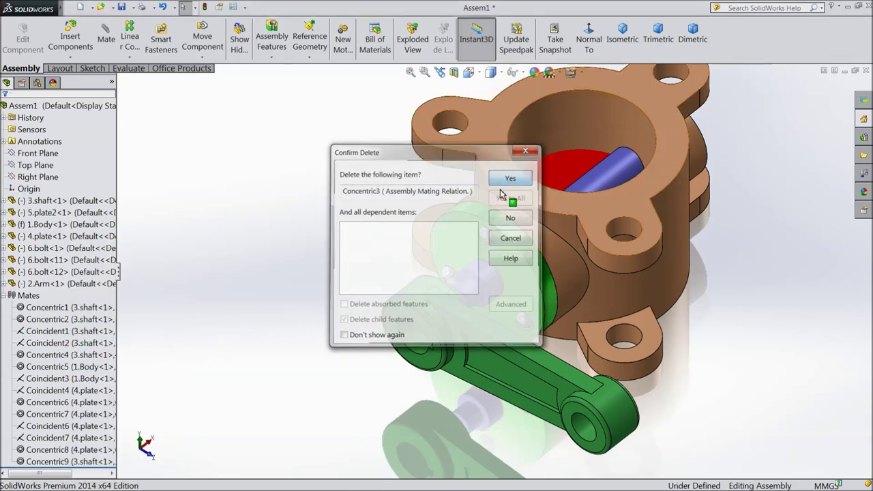
left_click(512, 178)
- Rotate the shaft inside the valve body so it lies across the red disc
middle_click_drag(386, 217, 384, 264)
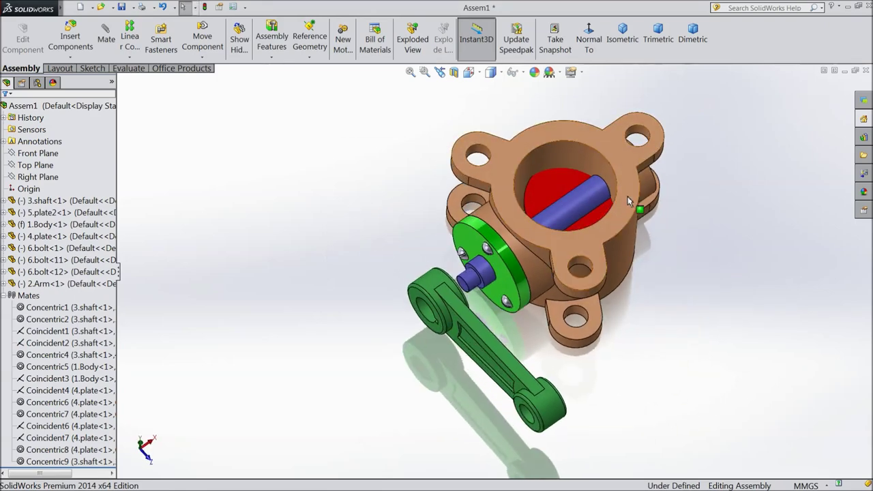
left_click_drag(600, 198, 612, 218)
middle_click_drag(703, 189, 698, 241)
mouse_move(535, 230)
left_mouse_down()
mouse_move(542, 237)
mouse_move(543, 226)
left_mouse_up()
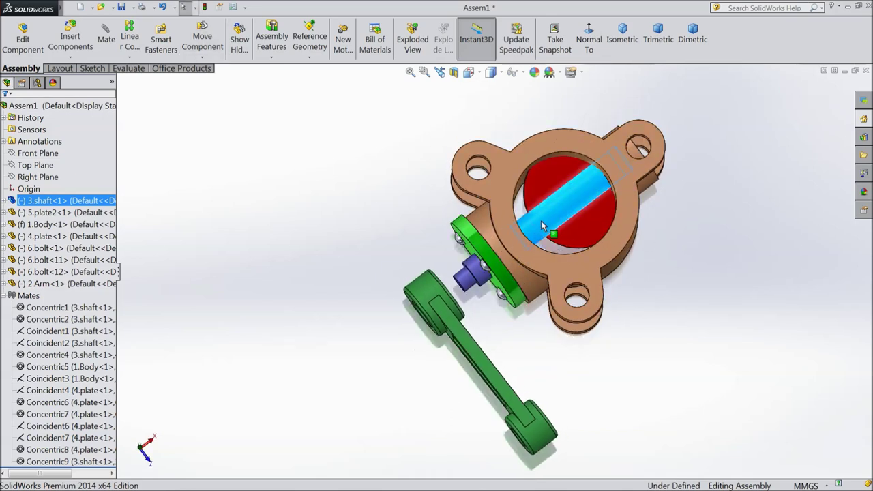
- Delete the shaft's Coincident2 mate from the Mates folder
left_click(74, 319)
left_click(70, 332, "ctrl")
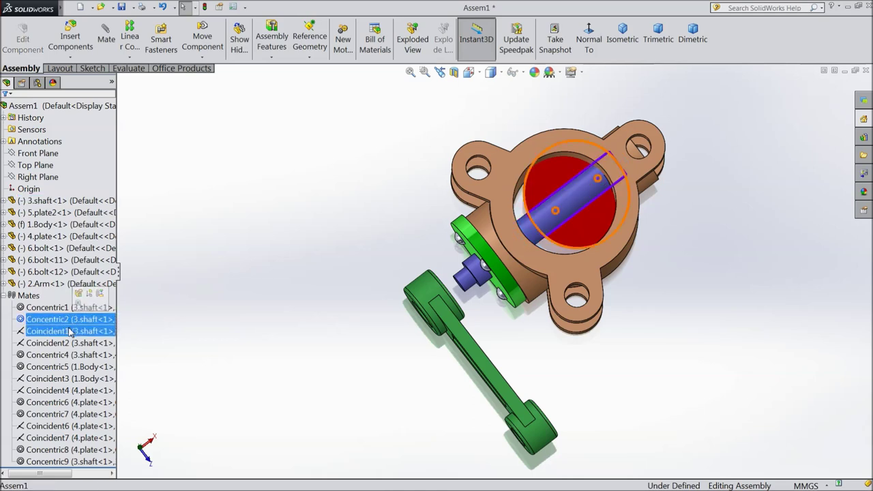
left_click(69, 332)
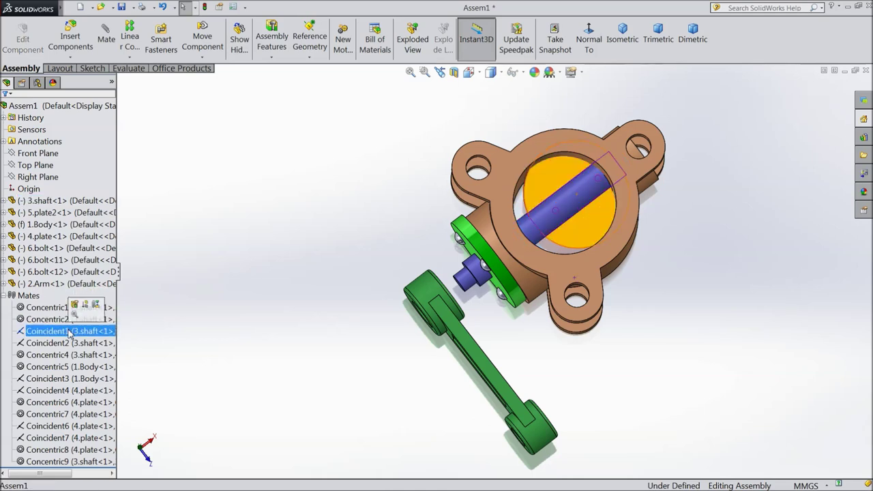
left_click(71, 343, "ctrl")
left_click(71, 345)
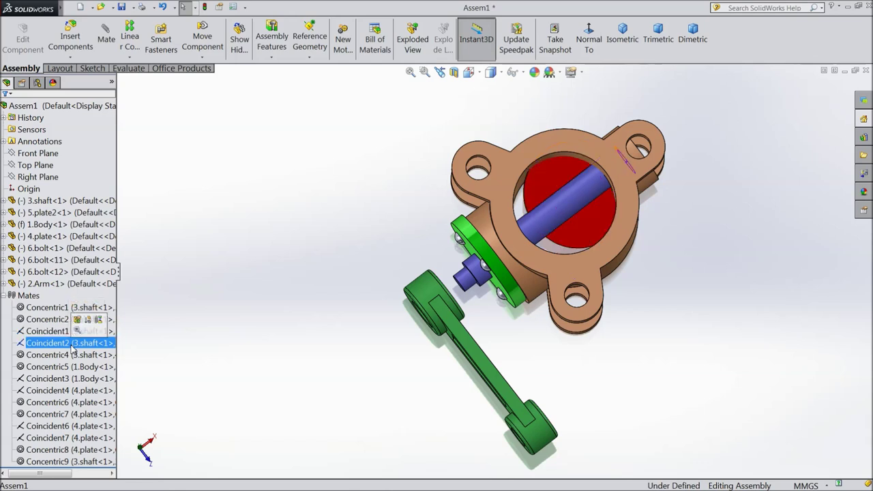
right_click(72, 348)
left_click(89, 346)
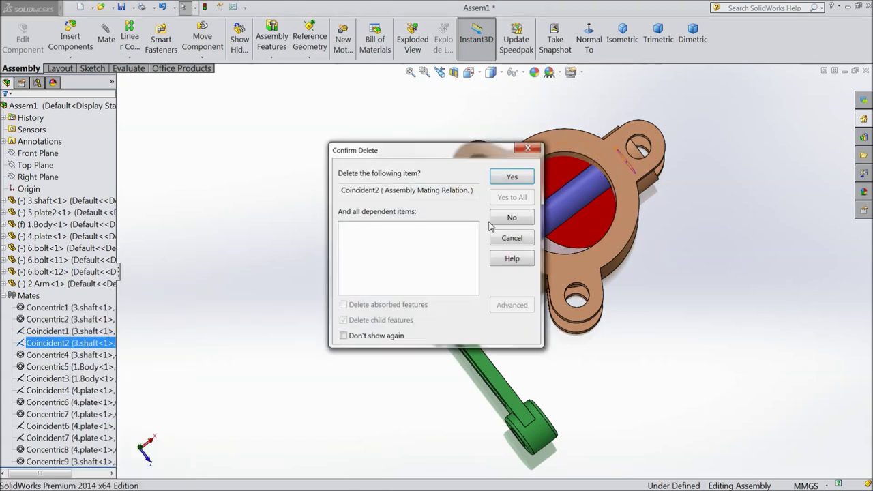
left_click(511, 179)
- Drag the freed shaft to test its motion, then orbit to a tilted isometric-like view
left_click_drag(546, 223, 535, 232)
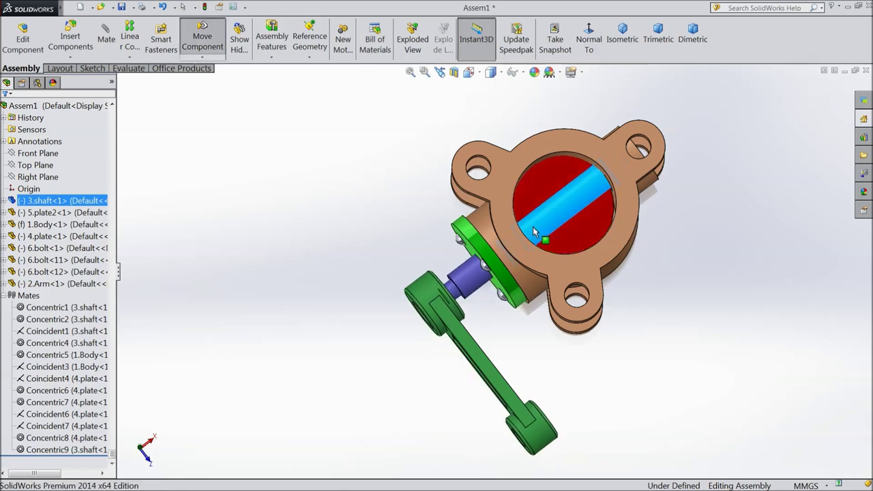
key("Escape")
middle_click_drag(649, 209, 646, 223)
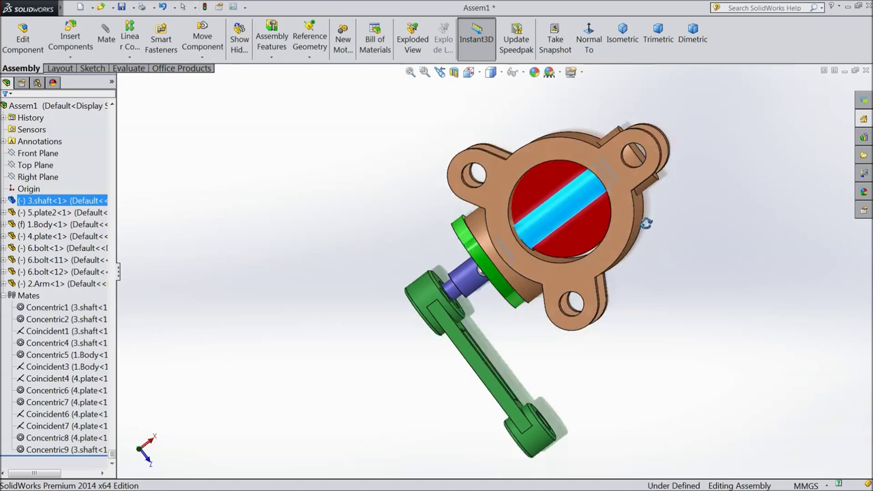
middle_click_drag(650, 259, 649, 143)
left_click(291, 230)
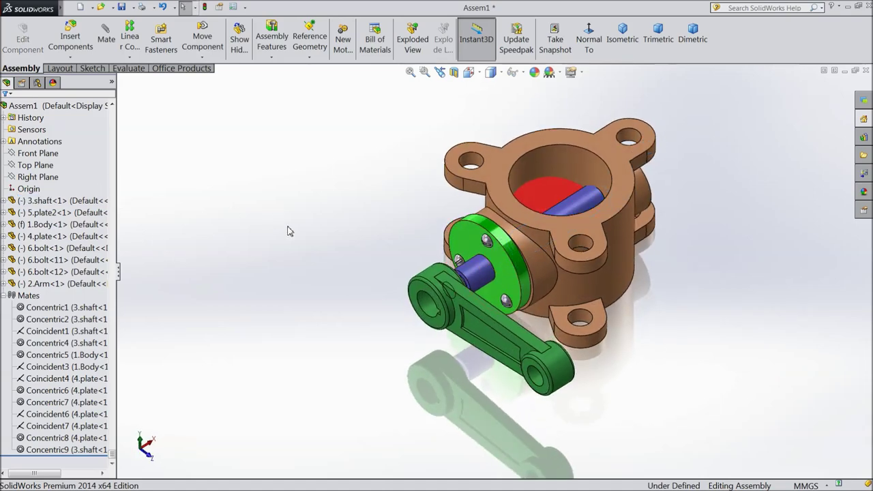
- Pull the arm off the shaft and add a concentric mate on the shaft
scroll(339, 280, "down", 3)
left_click_drag(477, 304, 335, 254)
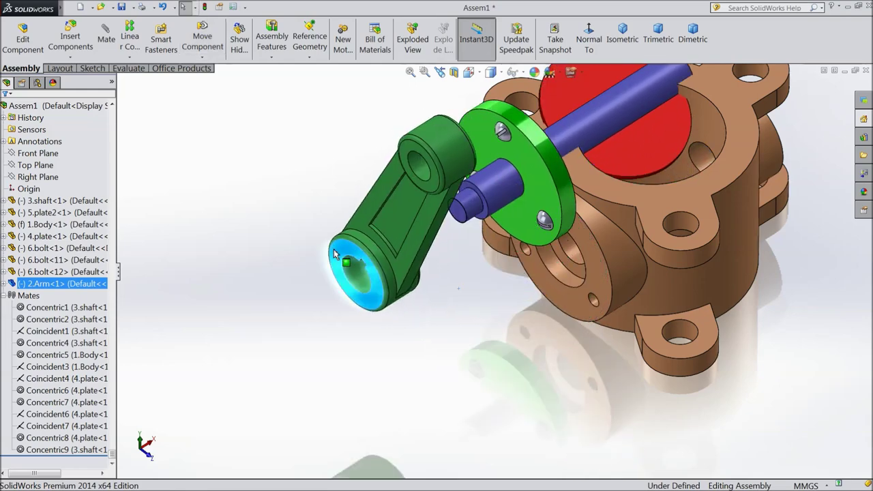
left_click(504, 205)
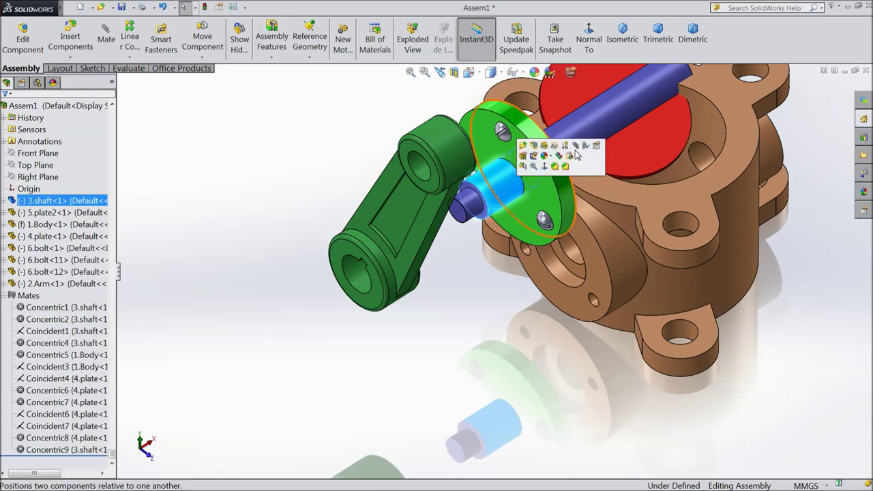
key("m")
left_click(575, 256)
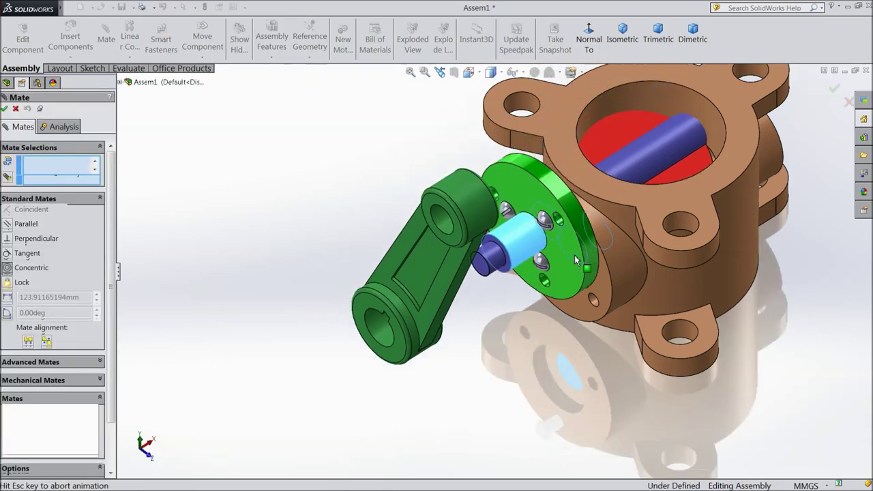
left_click(721, 225)
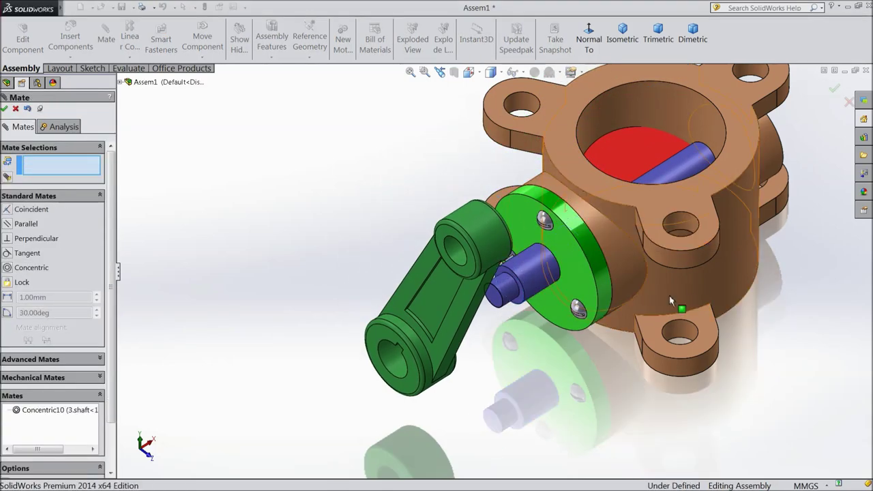
- Seat the arm by mating the shaft's end face coincident with the arm's boss face
scroll(565, 272, "up", 2)
middle_click_drag(672, 213, 651, 244)
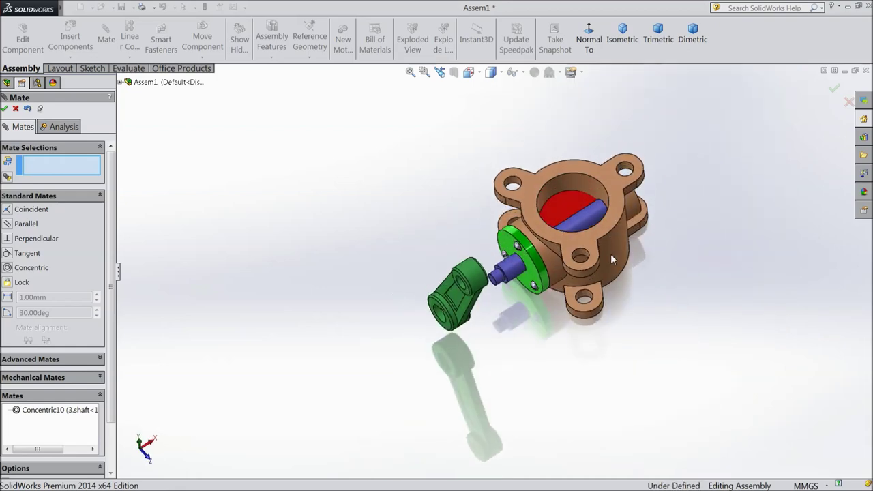
left_click_drag(468, 272, 542, 376)
scroll(558, 294, "down", 4)
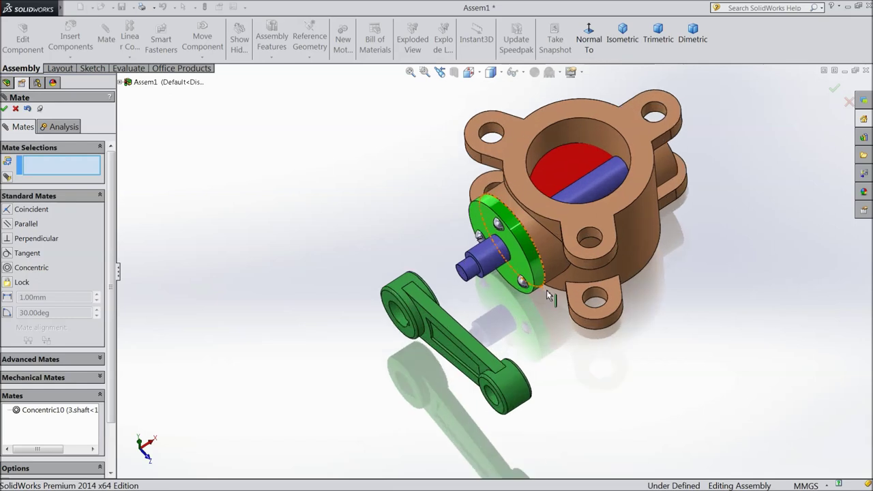
left_click(449, 270)
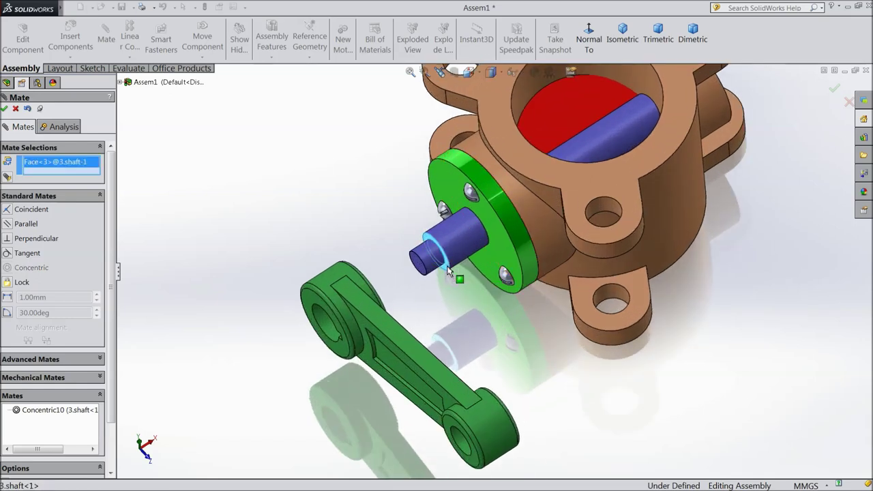
left_click(314, 304)
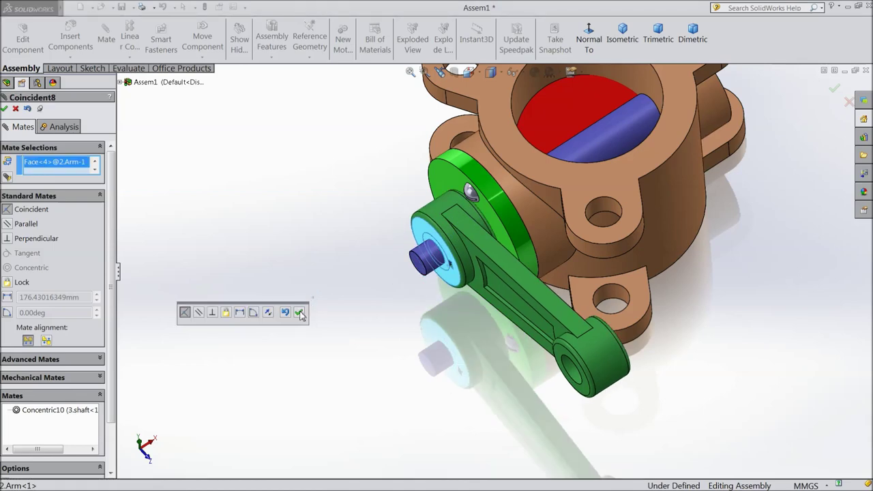
left_click(299, 313)
scroll(436, 331, "up", 3)
mouse_move(436, 331)
middle_mouse_down()
mouse_move(423, 333)
mouse_move(445, 337)
middle_mouse_up()
scroll(561, 274, "down", 3)
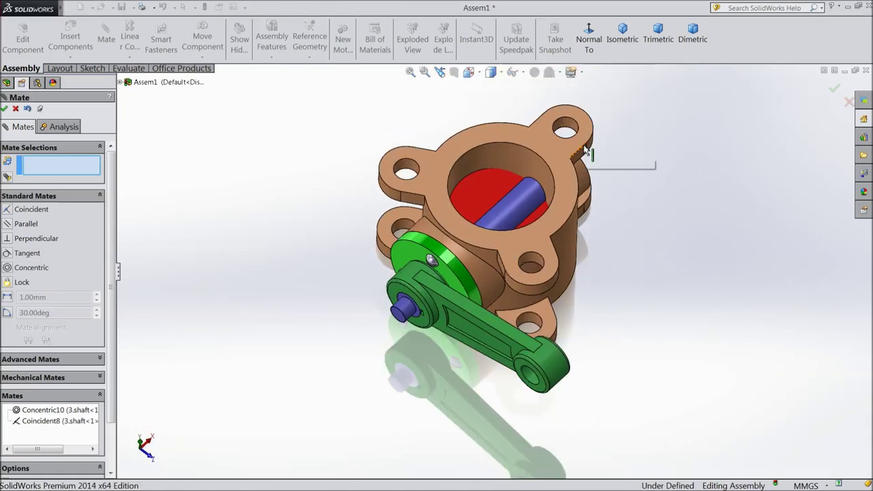
scroll(586, 150, "down", 2)
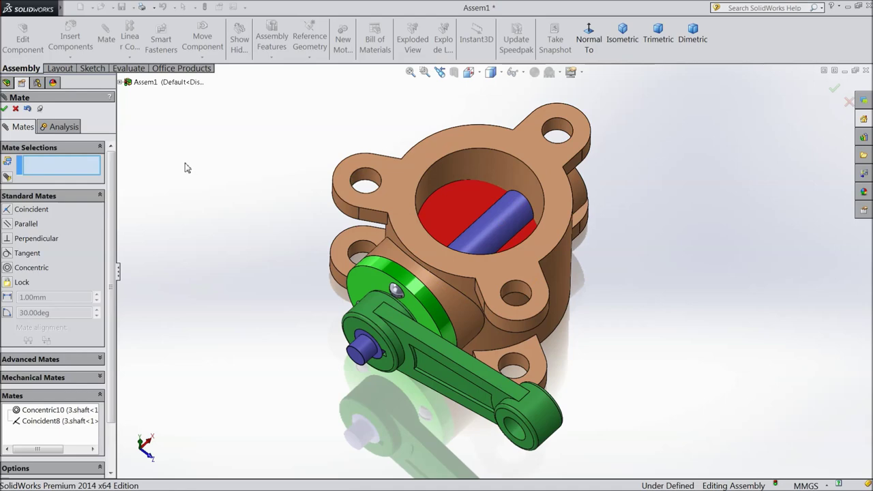
left_click(5, 109)
left_click(866, 138)
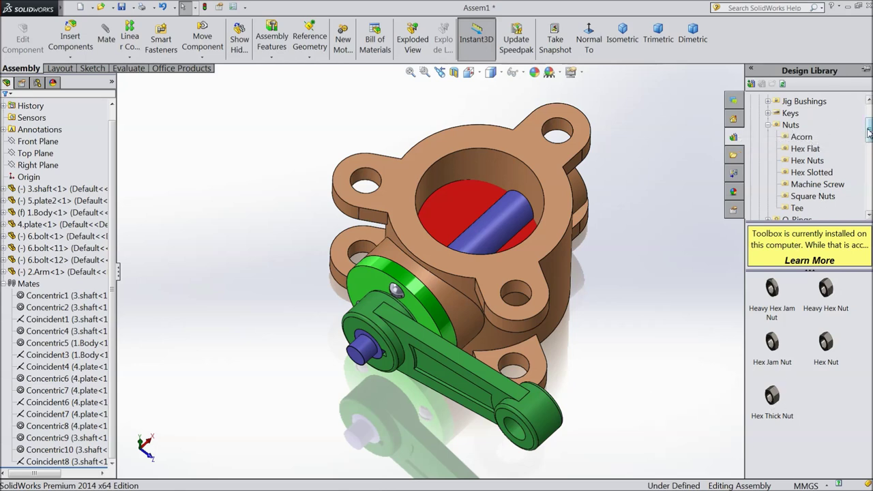
- Insert a 1-1/2-6 Hex Thick Nut from the Design Library onto the shaft end
left_click_drag(870, 133, 870, 118)
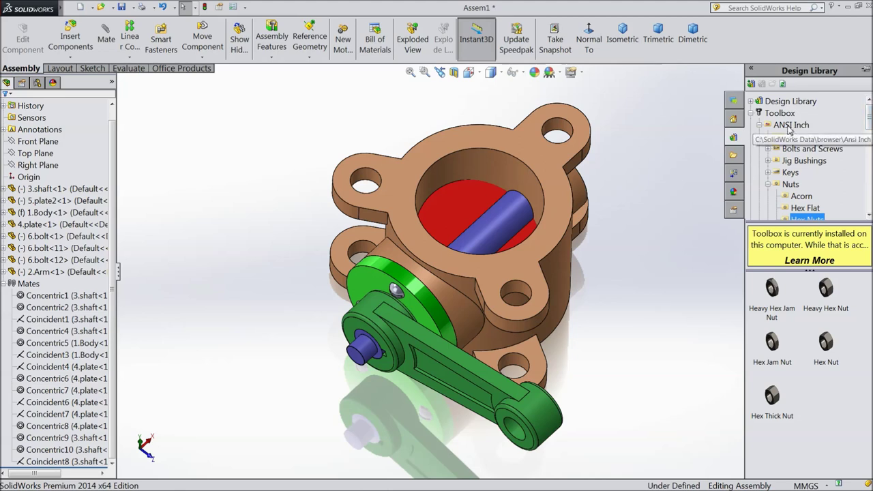
left_click(791, 185)
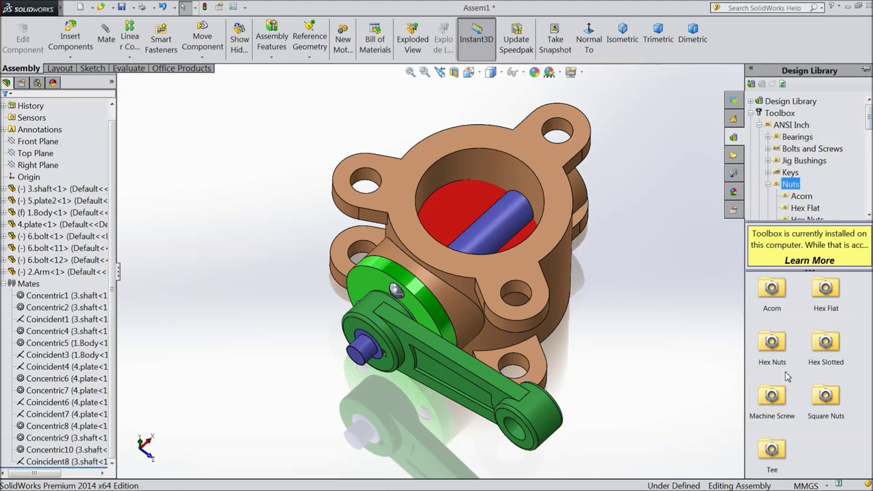
double_click(773, 343)
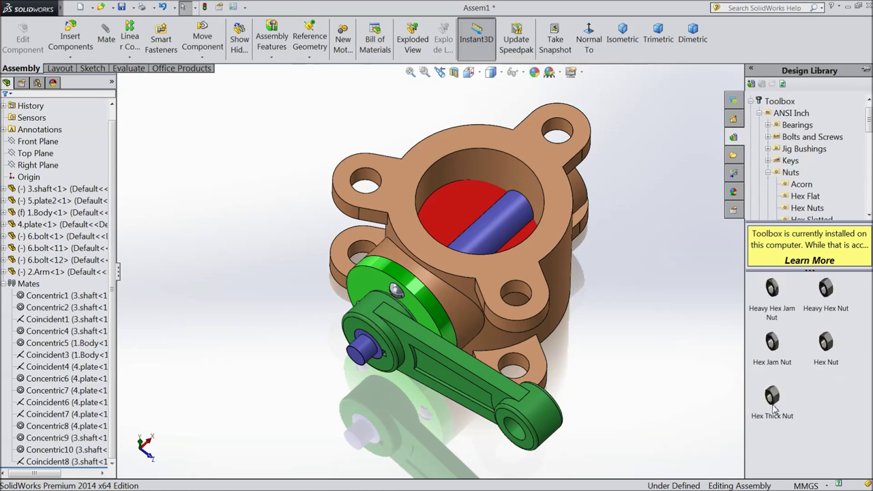
left_click_drag(776, 408, 585, 404)
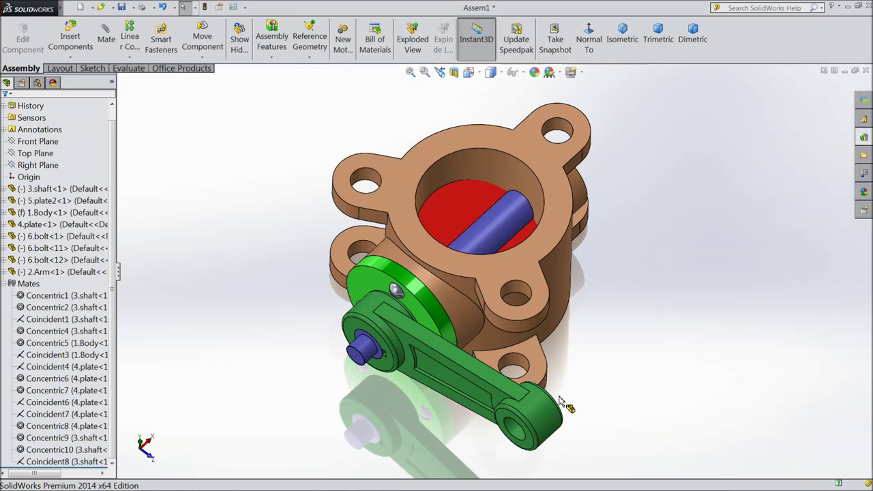
left_click_drag(309, 363, 310, 364)
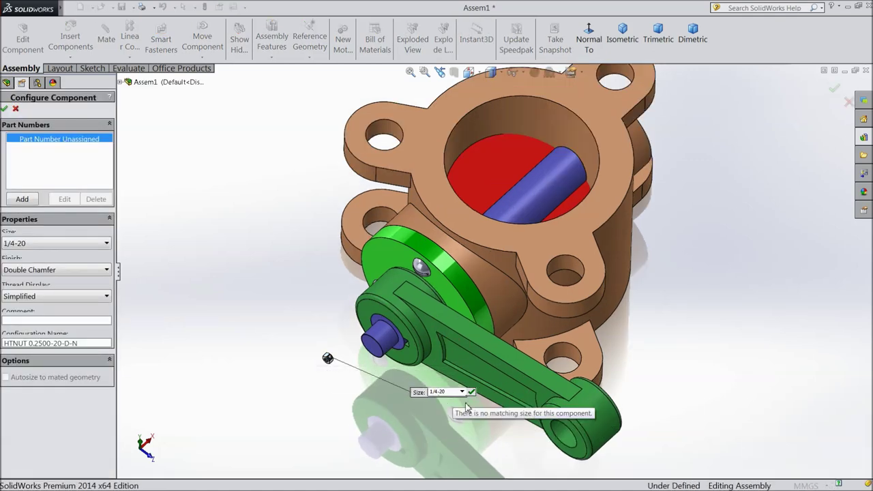
left_click(463, 393)
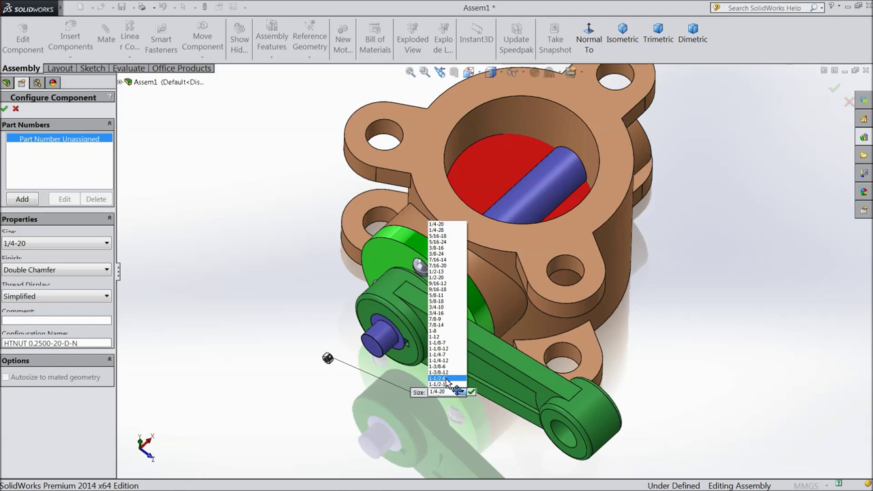
left_click(440, 378)
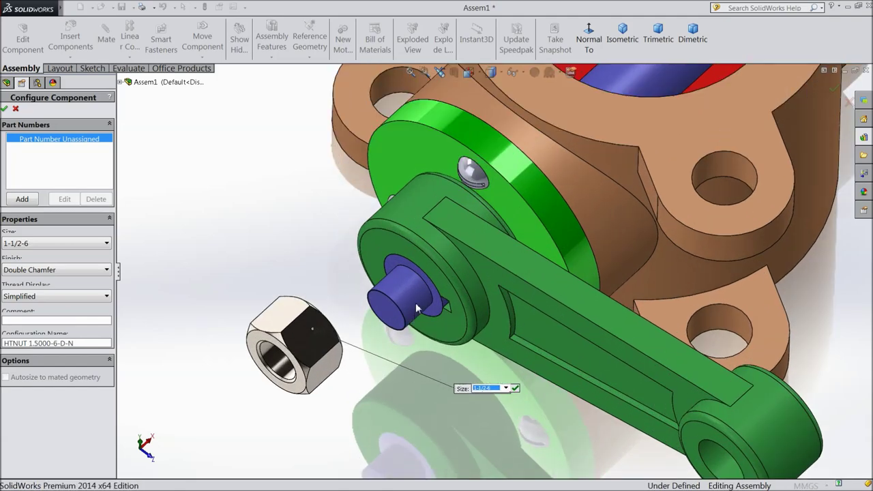
left_click(516, 389)
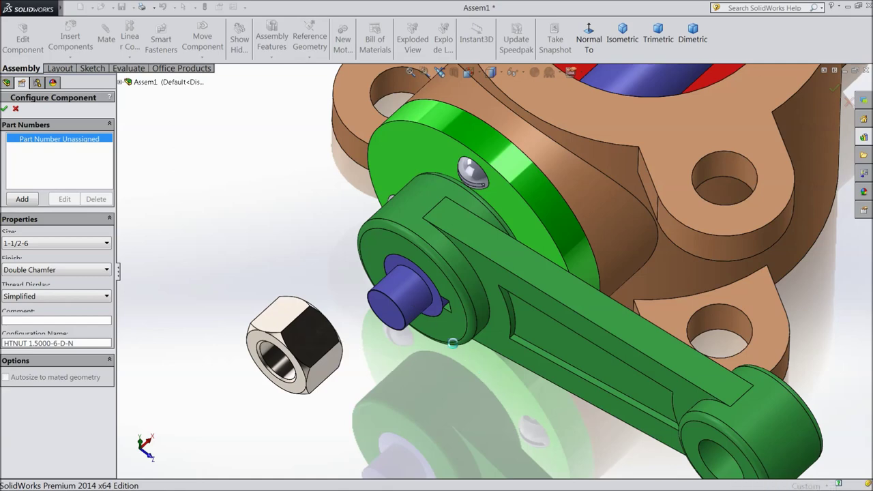
left_click(409, 298)
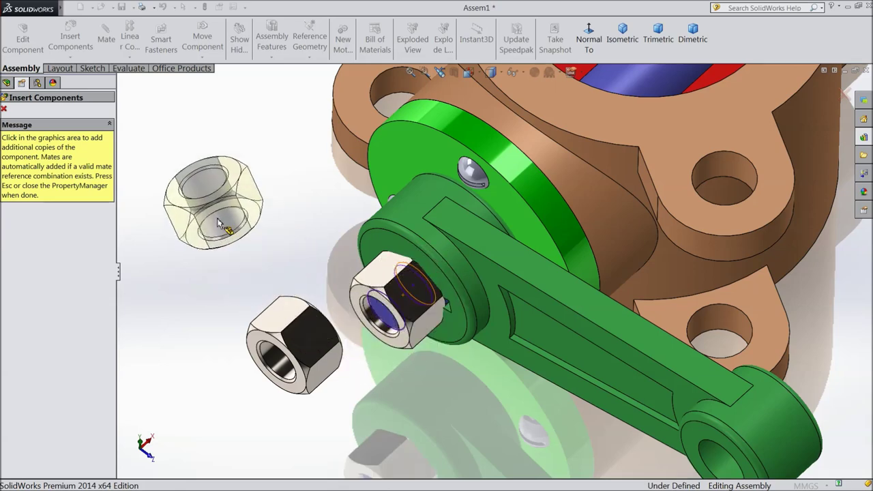
- Delete the loose spare nut from the assembly
left_click(4, 109)
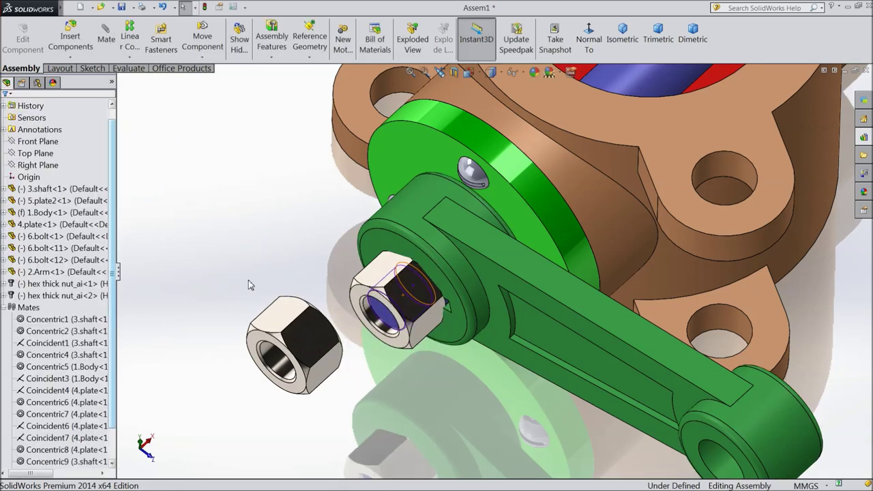
left_click(284, 327)
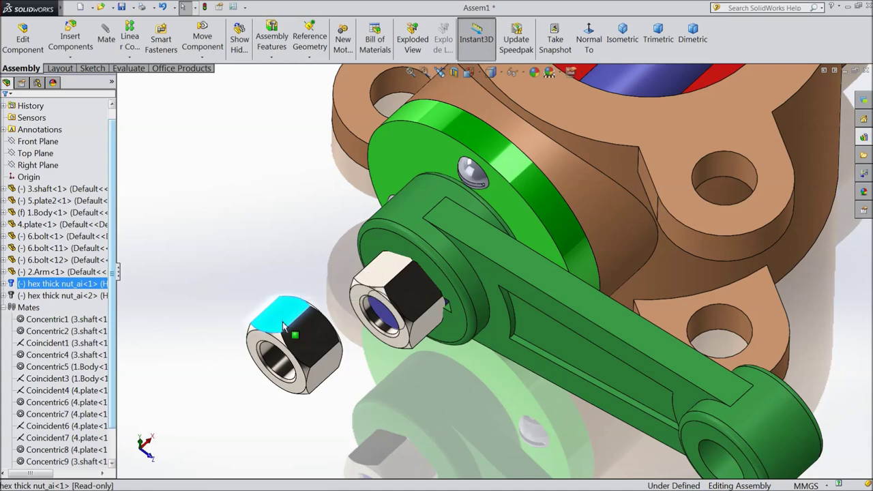
right_click(283, 326)
left_click(310, 383)
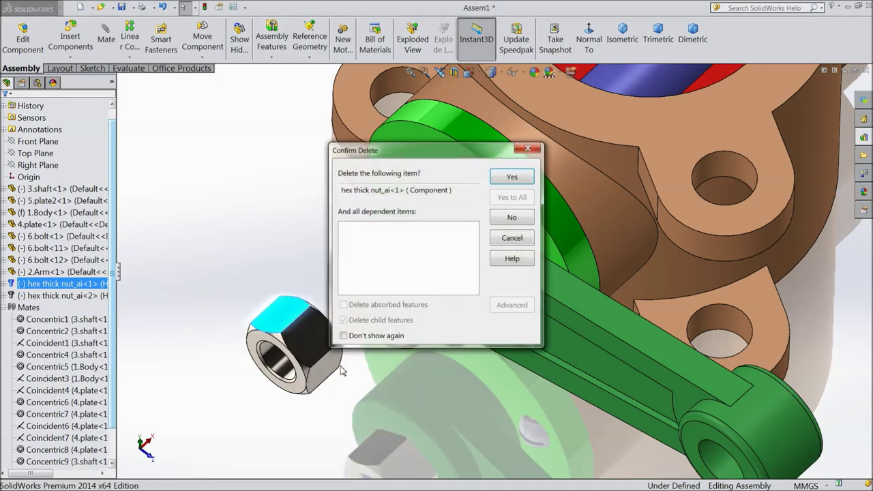
left_click(513, 178)
middle_click_drag(370, 386, 492, 392)
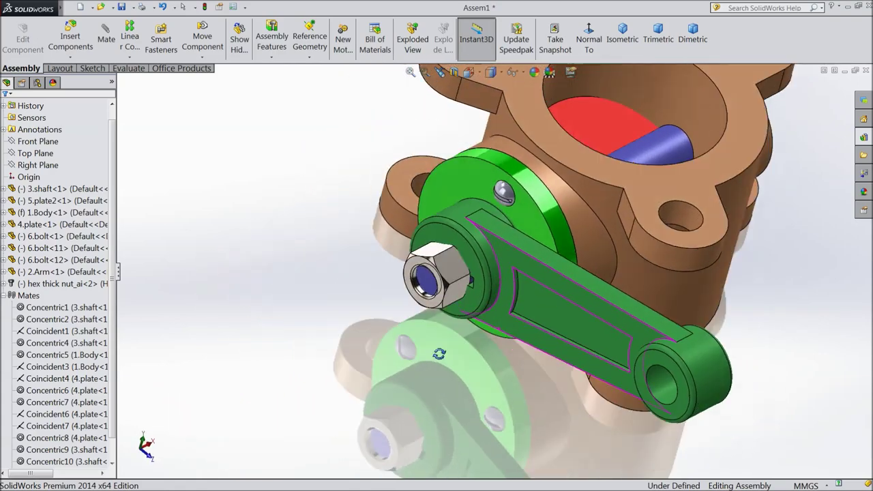
- Switch the scene to a plain white background and swing the arm to test it
left_click(563, 74)
left_click(570, 35)
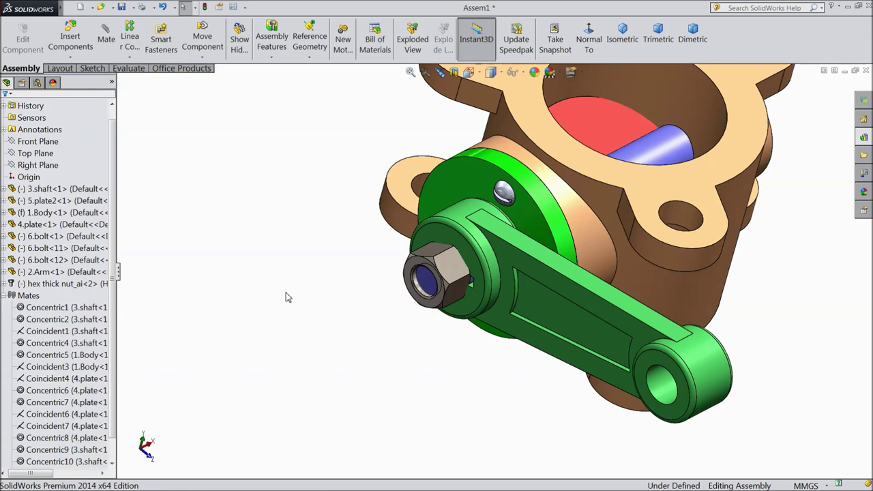
scroll(287, 298, "up", 5)
middle_click_drag(300, 298, 359, 329)
scroll(657, 222, "down", 3)
mouse_move(584, 383)
left_mouse_down()
mouse_move(585, 331)
mouse_move(473, 195)
mouse_move(576, 315)
mouse_move(582, 358)
mouse_move(570, 401)
mouse_move(591, 404)
mouse_move(595, 387)
left_mouse_up()
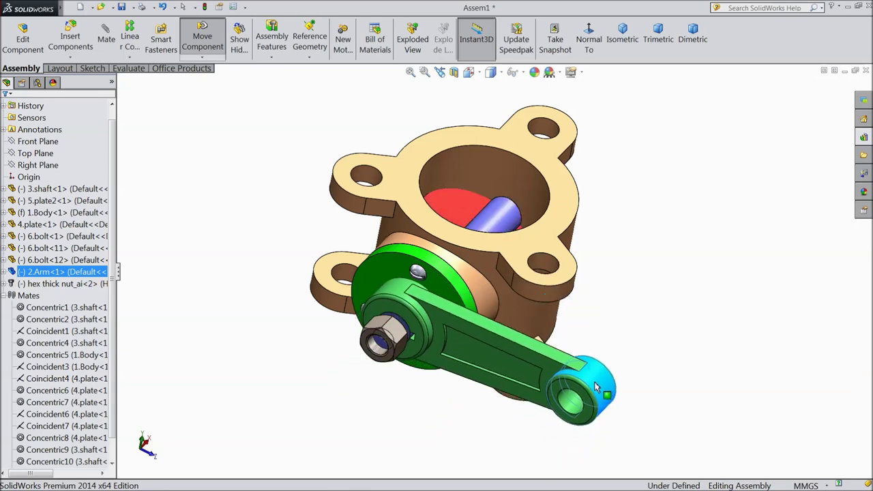
middle_click_drag(595, 387, 682, 296)
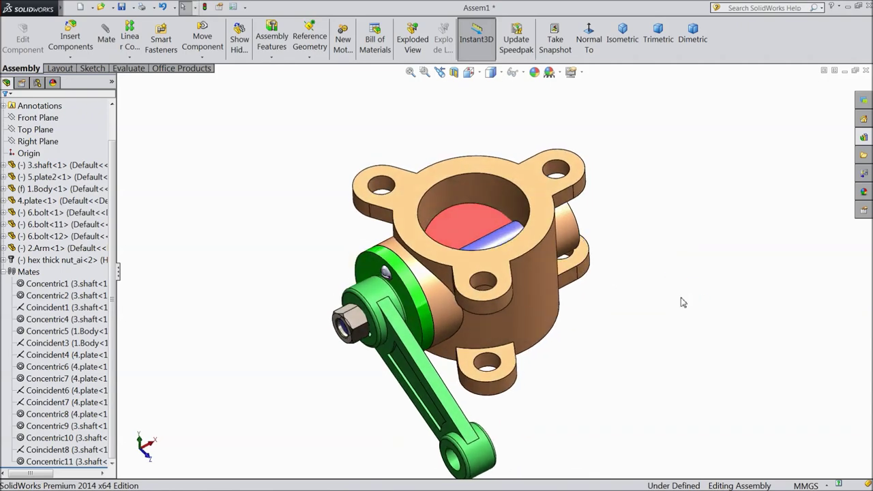
- Section the assembly along the Front Plane
left_click(454, 72)
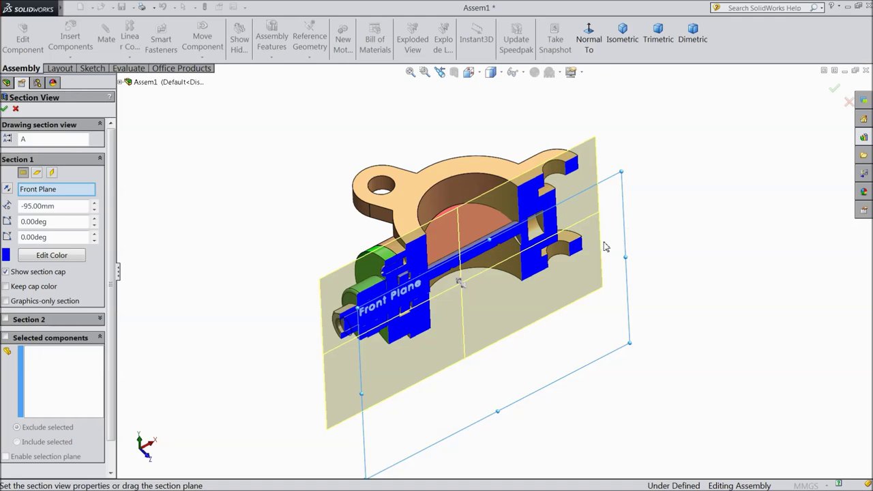
left_click(4, 108)
middle_click_drag(254, 211, 246, 171)
scroll(540, 234, "down", 5)
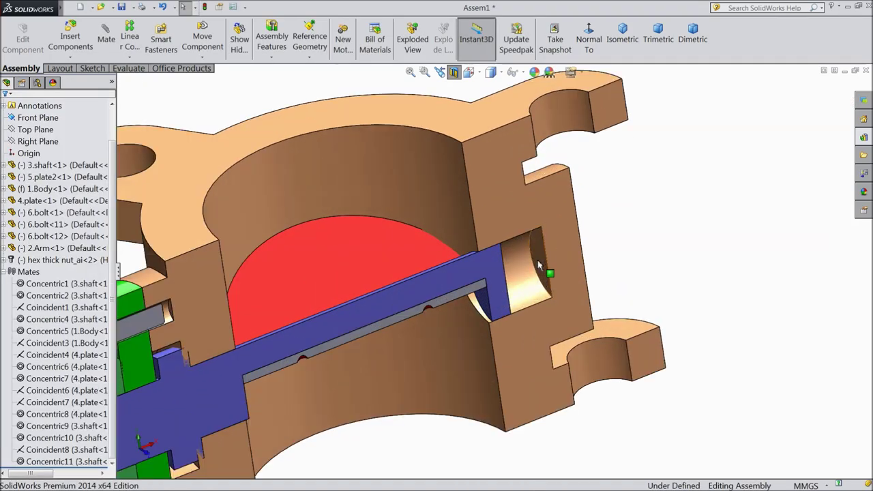
- Add a 33.11796427 mm distance mate between the body's bore face and shaft end face
left_click(539, 272)
left_click(616, 209)
middle_click_drag(619, 216, 611, 256)
left_click(471, 273)
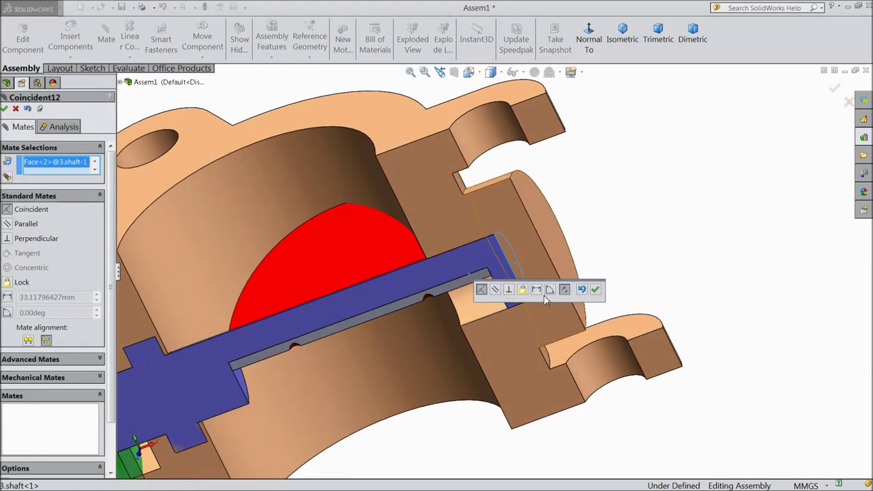
left_click(537, 290)
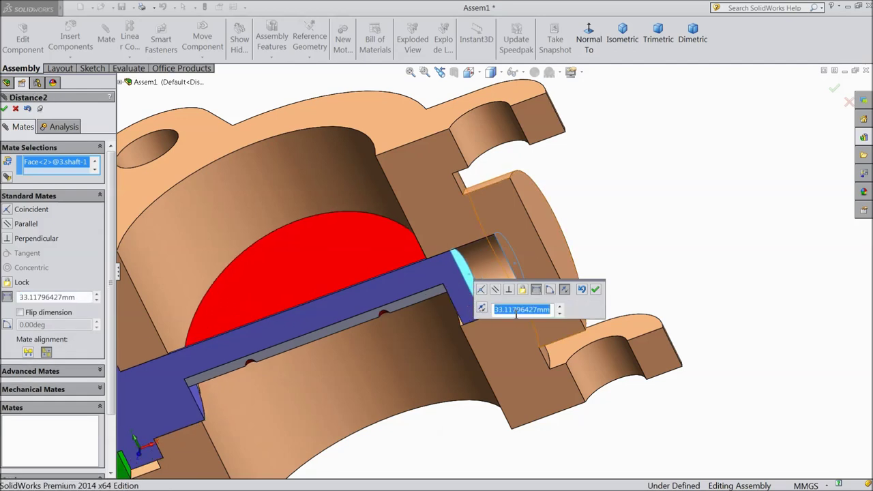
left_click(596, 290)
key("f")
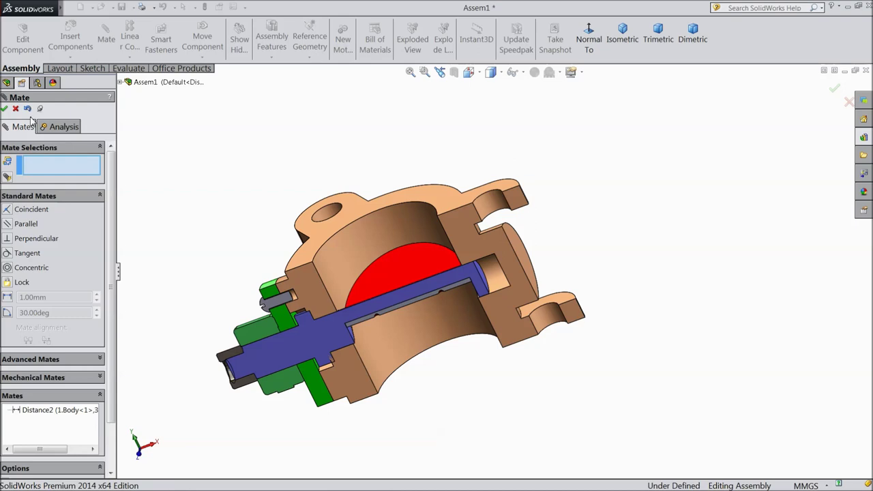
left_click(4, 109)
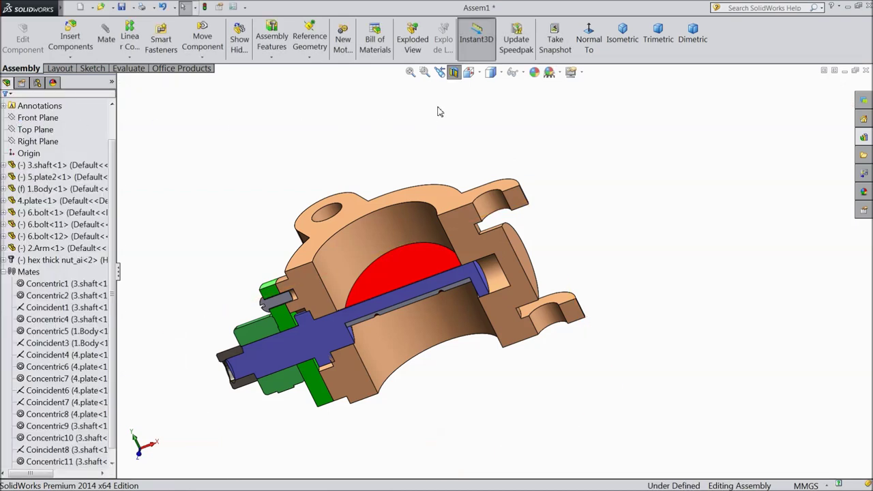
- Turn off the section view to show the full uncut valve
left_click(453, 72)
middle_click_drag(474, 159, 610, 247)
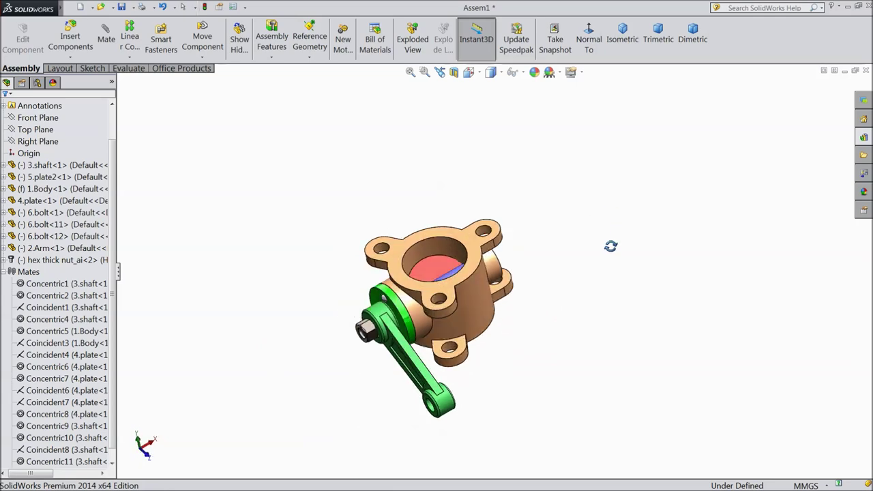
scroll(440, 306, "down", 5)
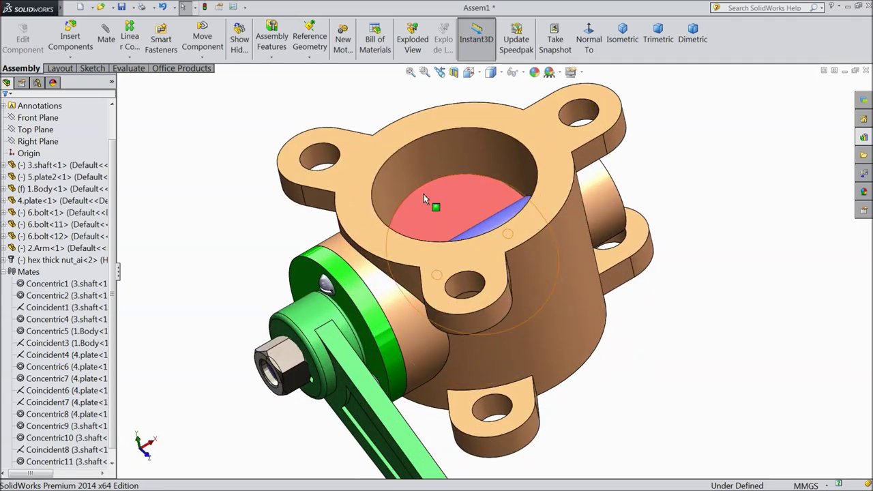
- Add a Parallel mate between the plate's face and the arm's flat face
left_click(440, 212)
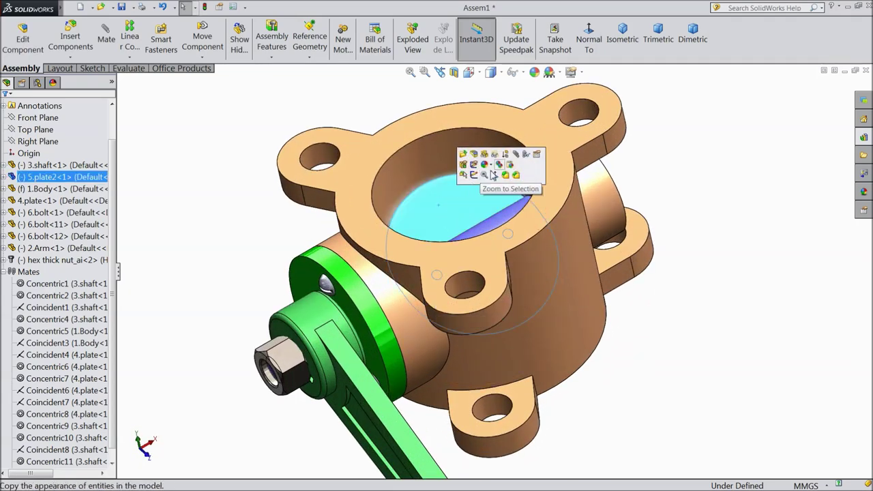
left_click(518, 157)
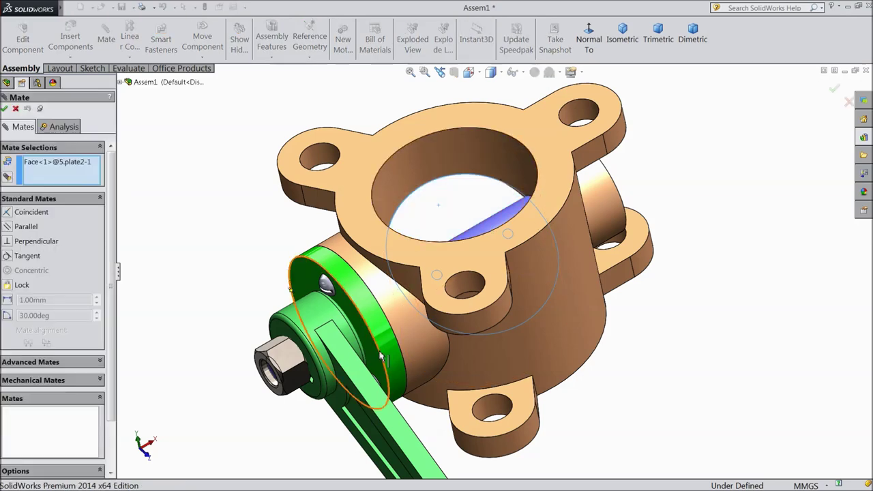
scroll(484, 285, "up", 3)
left_click(448, 408)
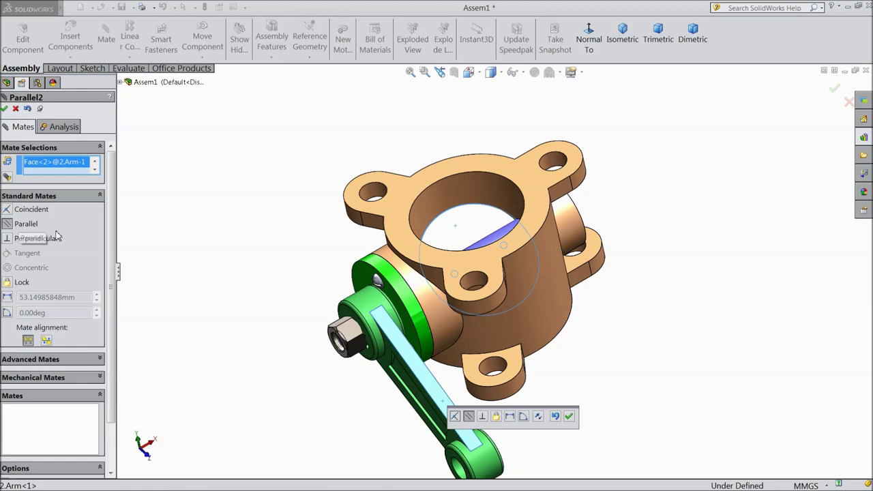
left_click(568, 418)
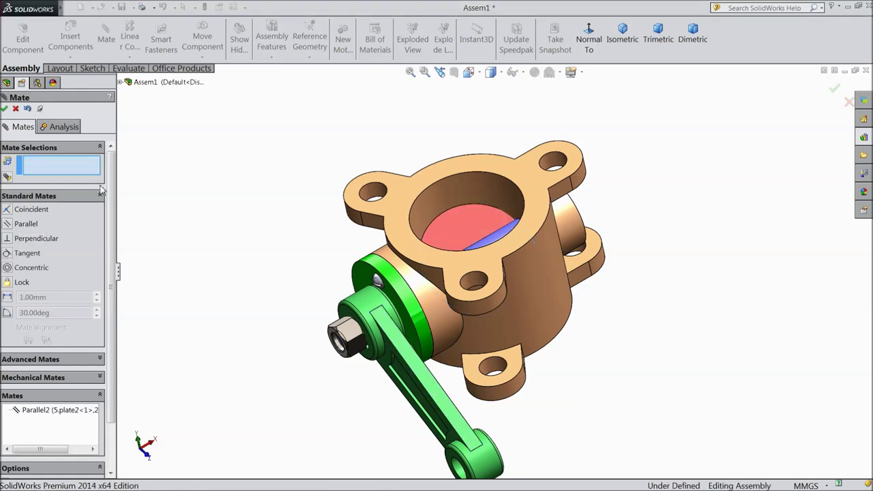
left_click(4, 110)
mouse_move(252, 232)
middle_mouse_down()
mouse_move(282, 181)
mouse_move(303, 230)
mouse_move(274, 219)
mouse_move(304, 207)
mouse_move(267, 241)
middle_mouse_up()
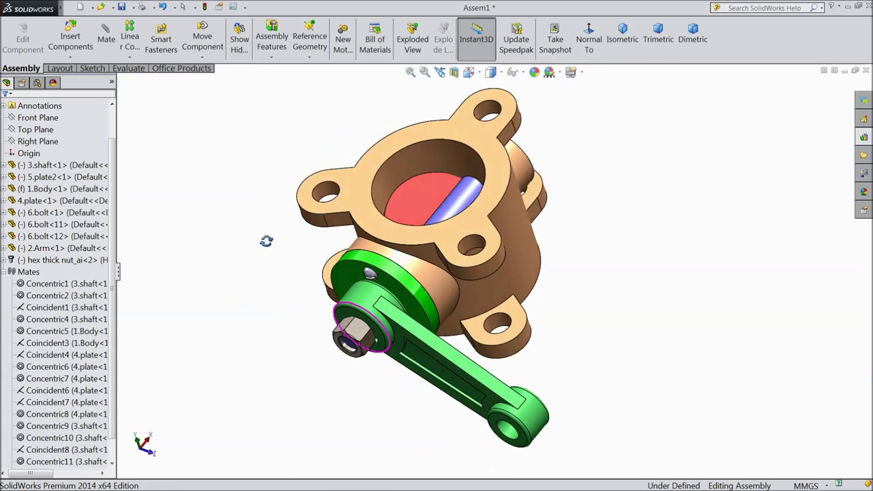
- Swing the arm around the shaft to turn the red valve disc
scroll(437, 273, "up", 2)
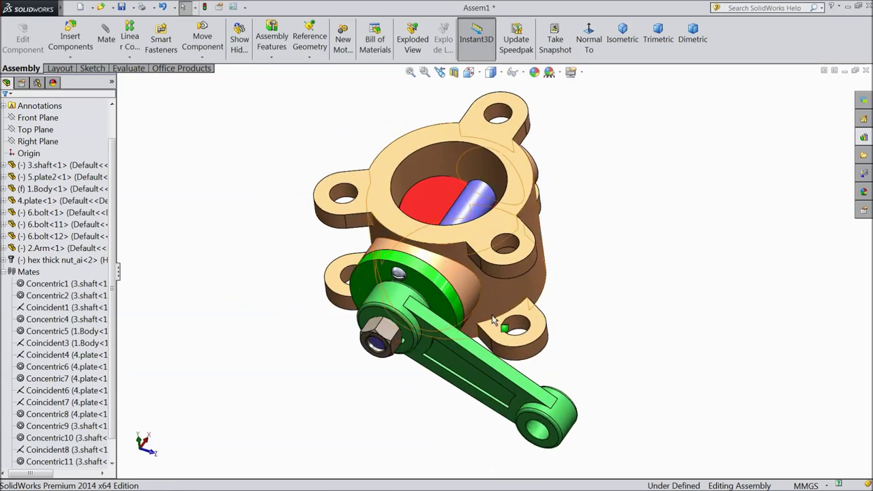
left_click_drag(558, 419, 394, 292)
middle_click_drag(677, 177, 488, 265)
left_click_drag(232, 287, 535, 367)
middle_click_drag(535, 368, 391, 449)
left_click_drag(498, 149, 567, 169)
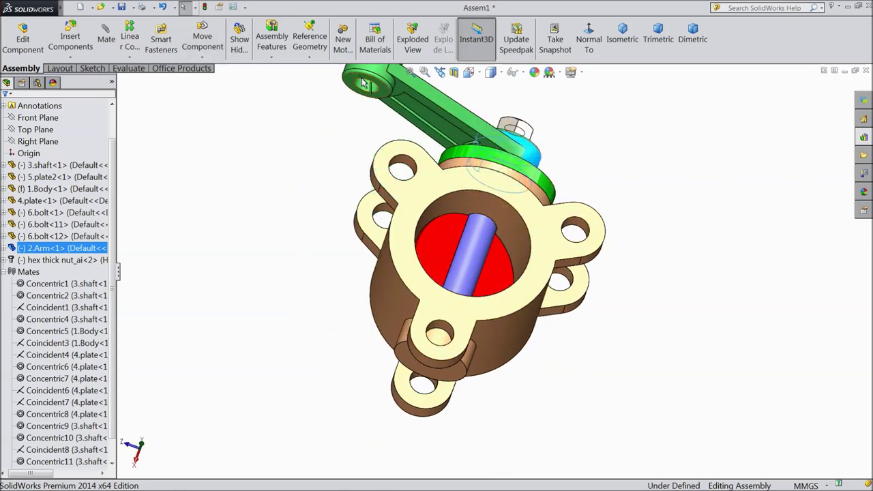
key("z")
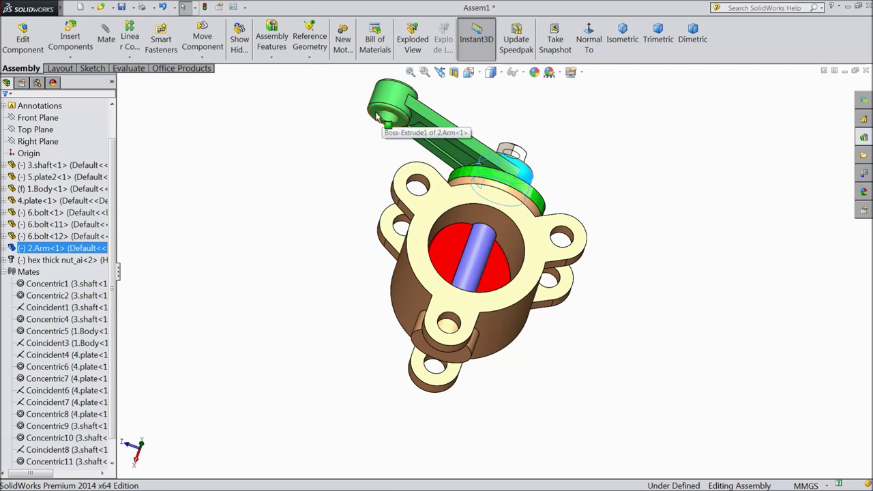
- Keep rotating the arm, switch to Dimetric then Isometric view, and raise it upward
left_click_drag(376, 116, 635, 282)
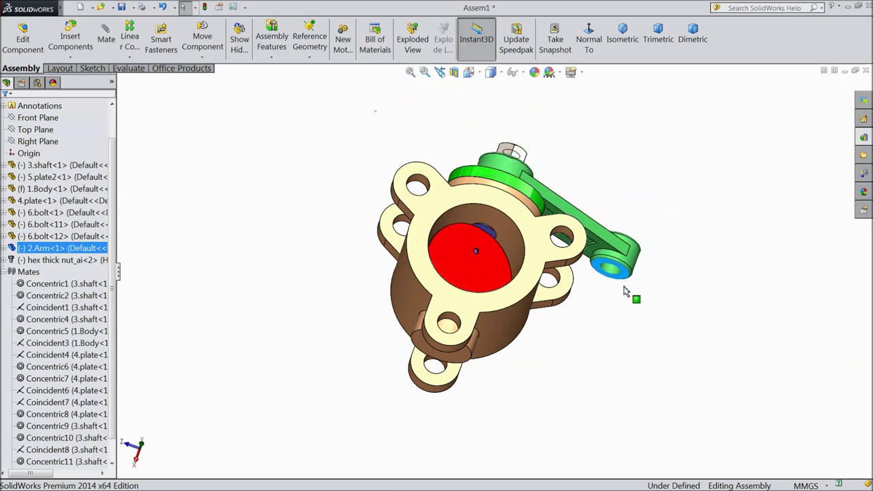
left_click_drag(370, 167, 471, 363)
left_click_drag(342, 259, 450, 349)
left_click_drag(356, 216, 588, 329)
left_click_drag(372, 329, 490, 353)
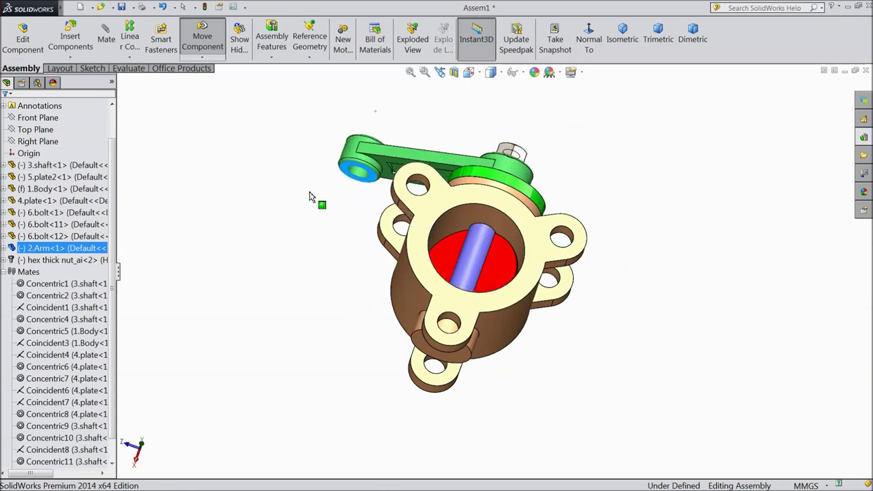
left_click_drag(311, 197, 346, 145)
left_click(683, 41)
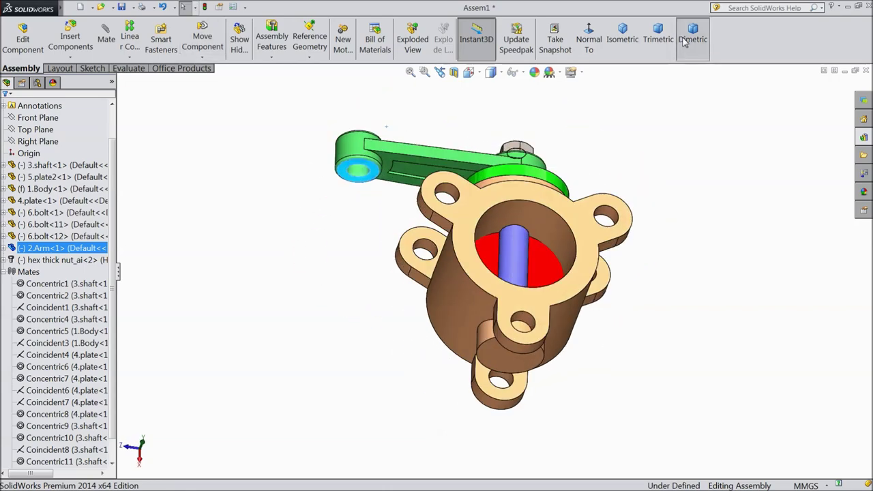
left_click(622, 37)
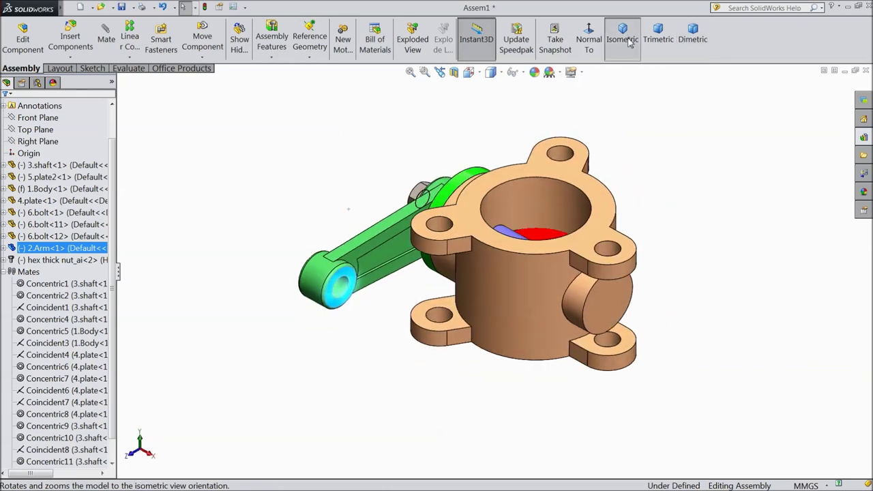
left_click_drag(333, 286, 481, 93)
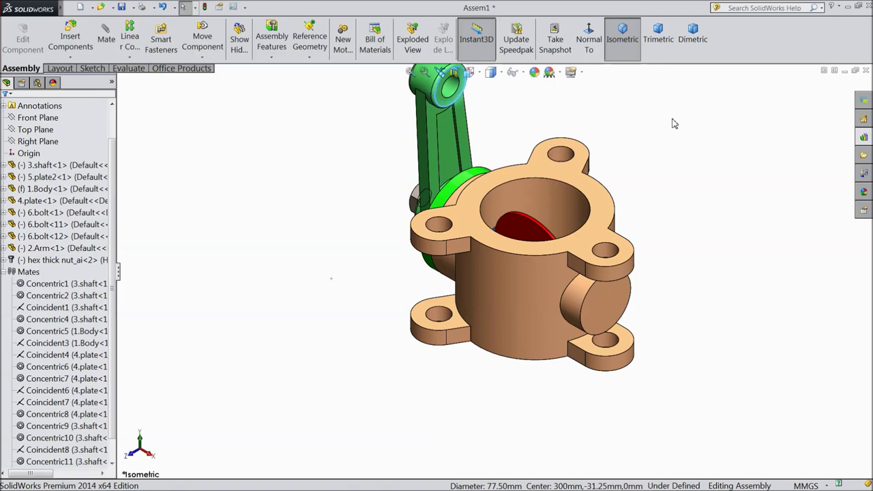